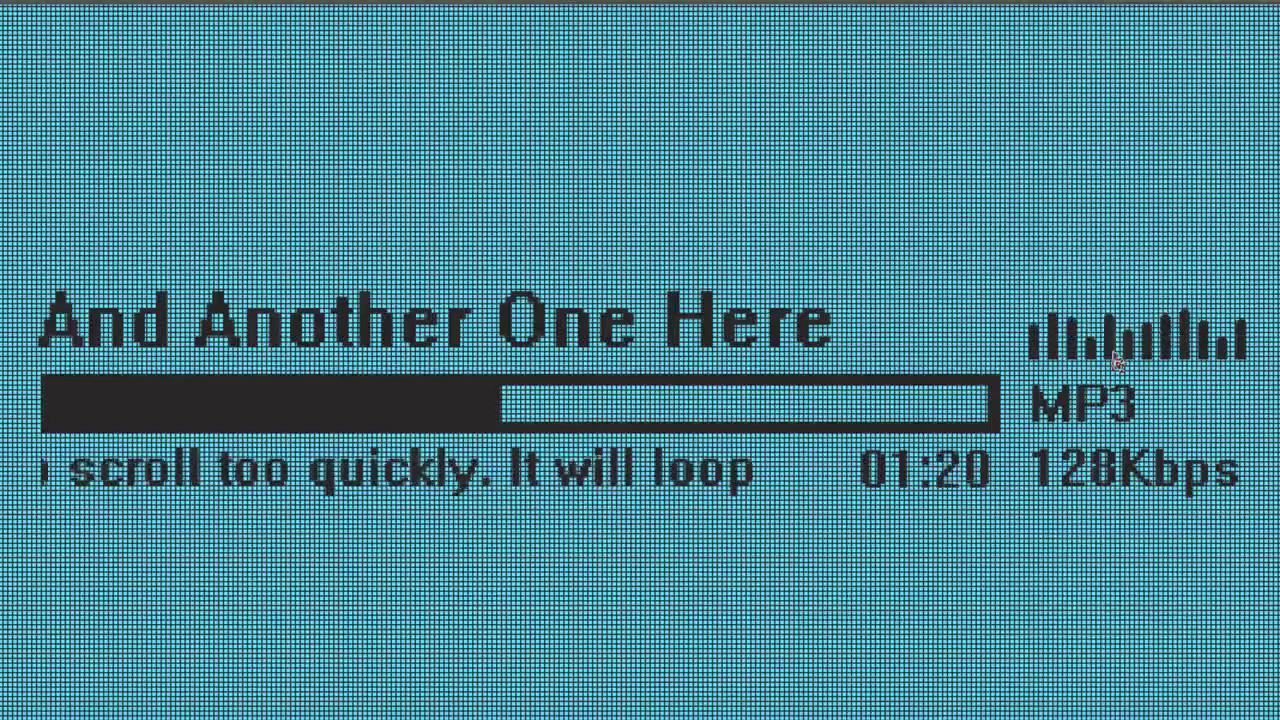
key("XF86AudioNext")
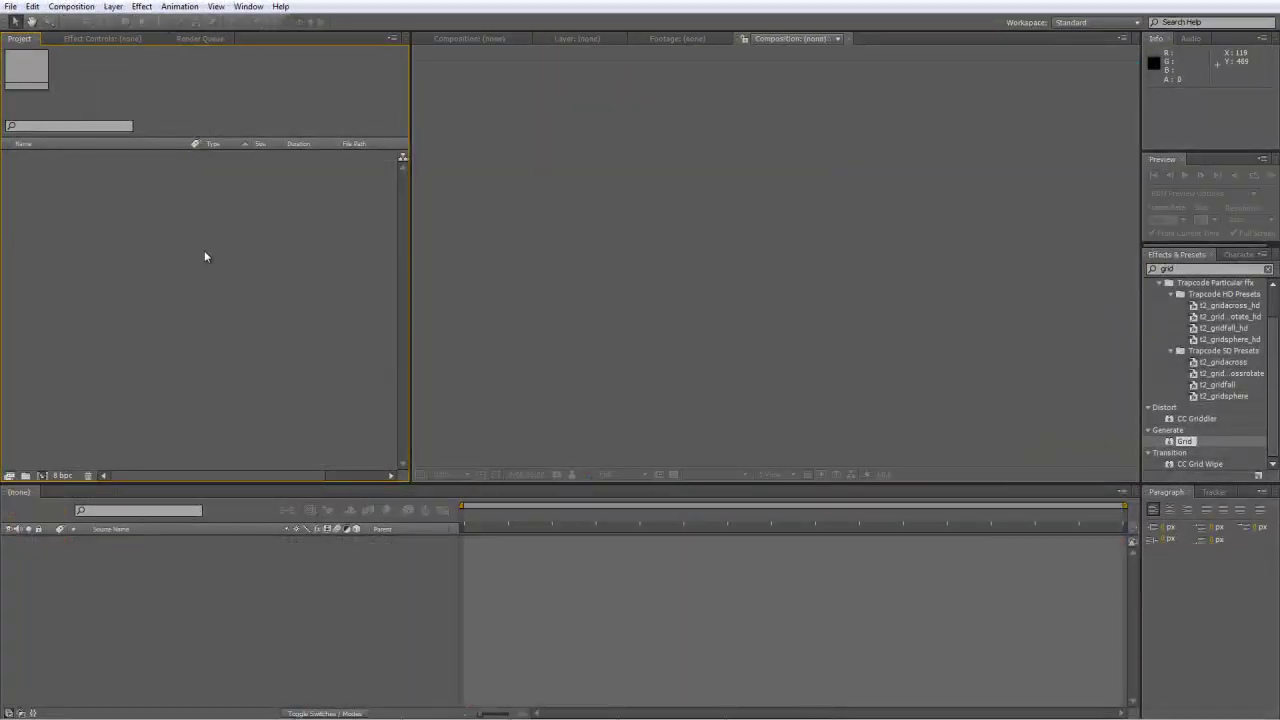
- Import the audio file evolving-mood-complete.wav from the evolving mood folder into the project
double_click(159, 225)
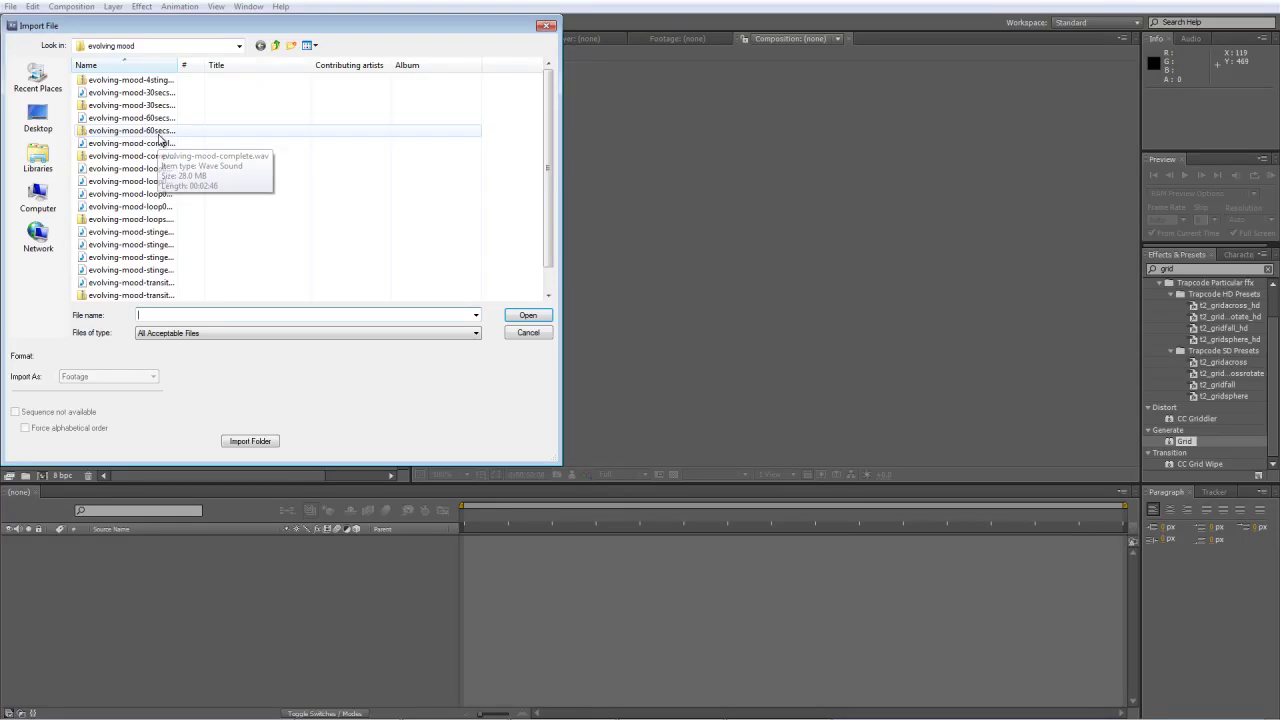
left_click(166, 144)
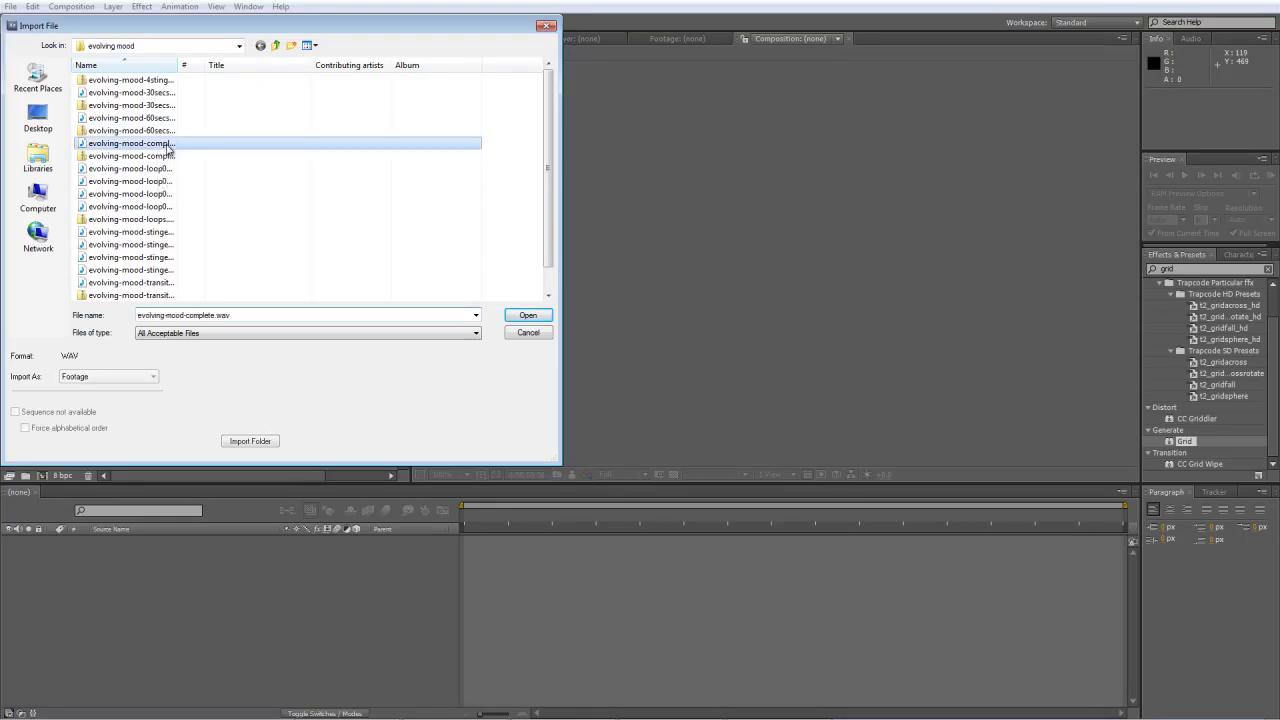
double_click(168, 145)
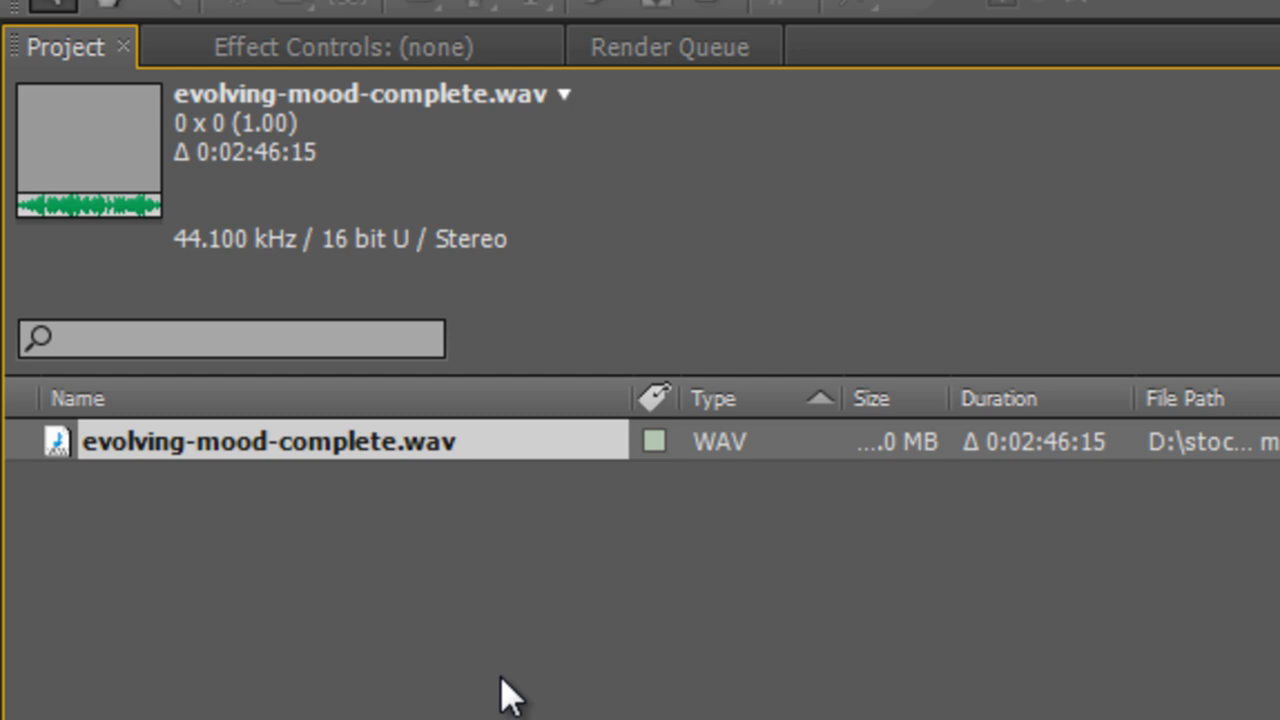
left_click(500, 675)
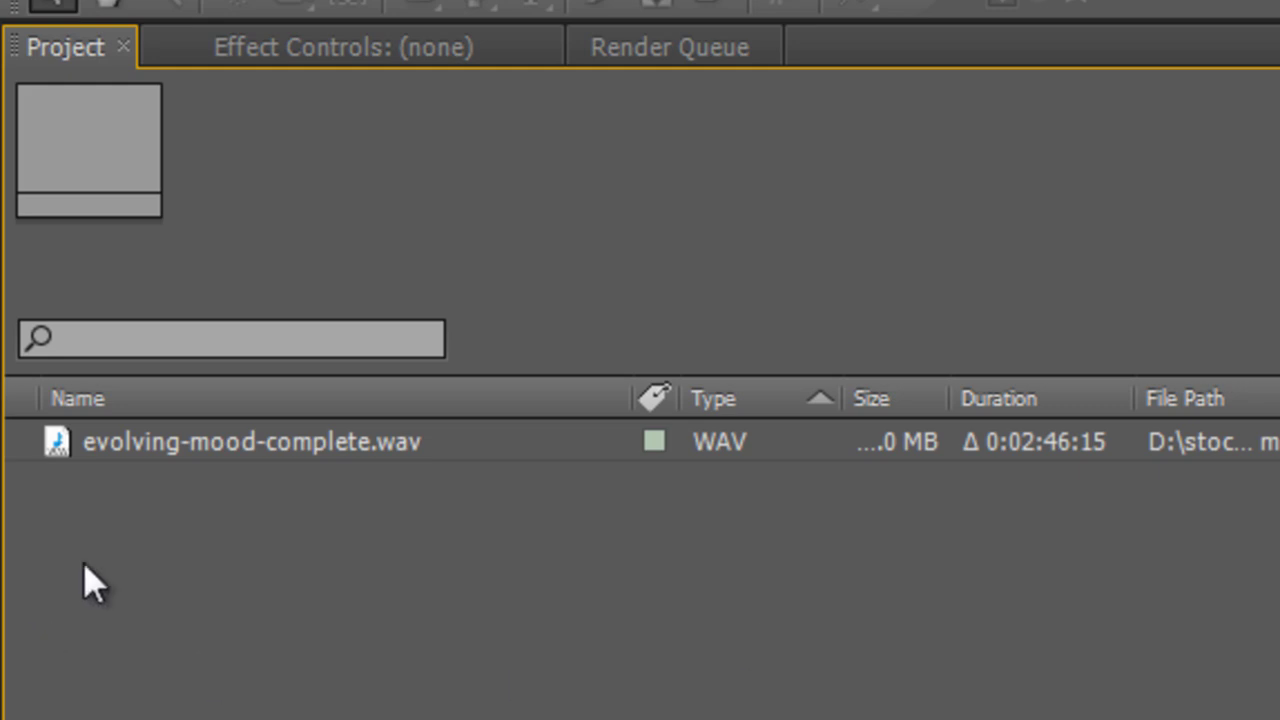
- Create a new composition from the imported evolving-mood-complete.wav audio file
left_click(58, 442)
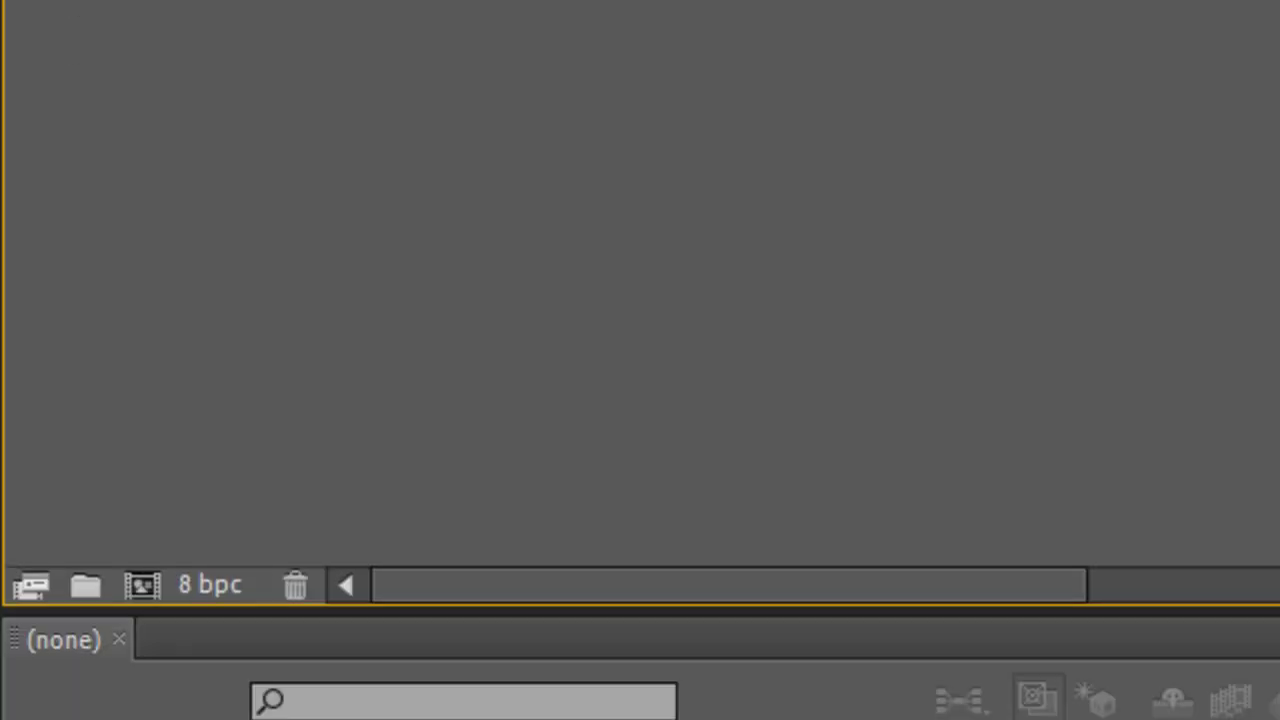
left_click_drag(175, 5, 145, 384)
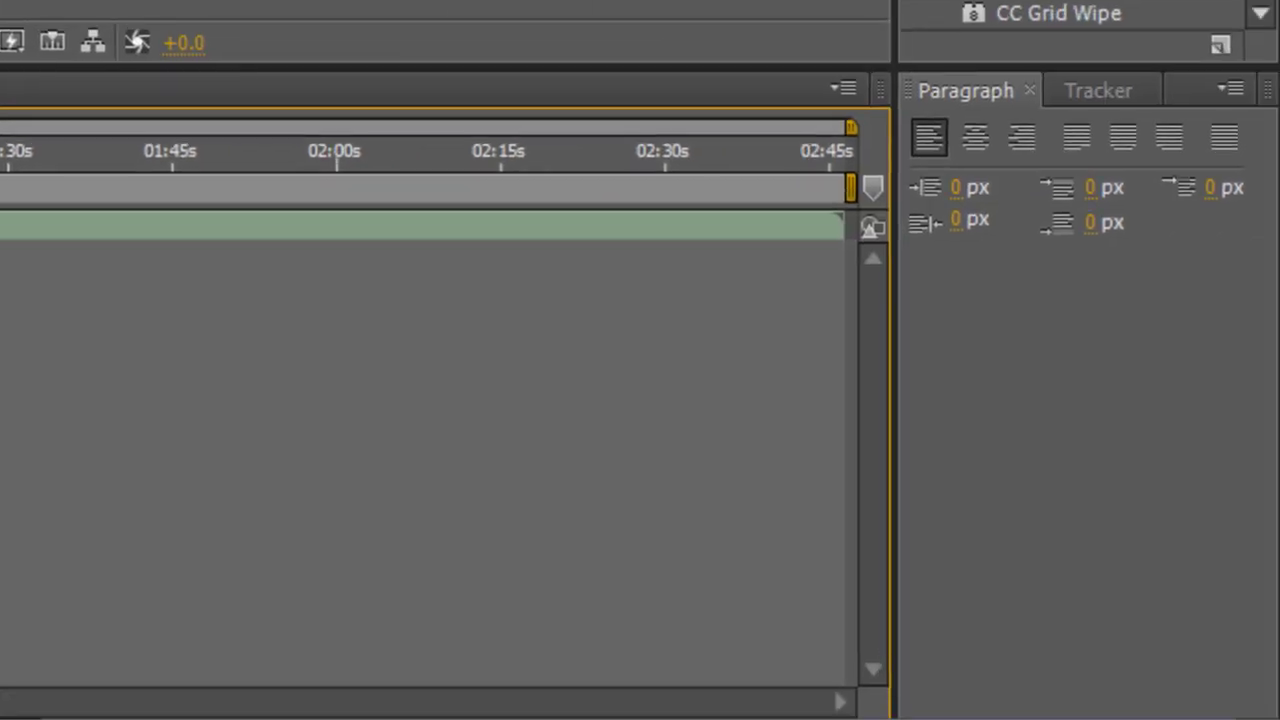
mouse_move(20, 162)
left_mouse_down()
mouse_move(889, 184)
mouse_move(851, 163)
mouse_move(0, 163)
left_mouse_up()
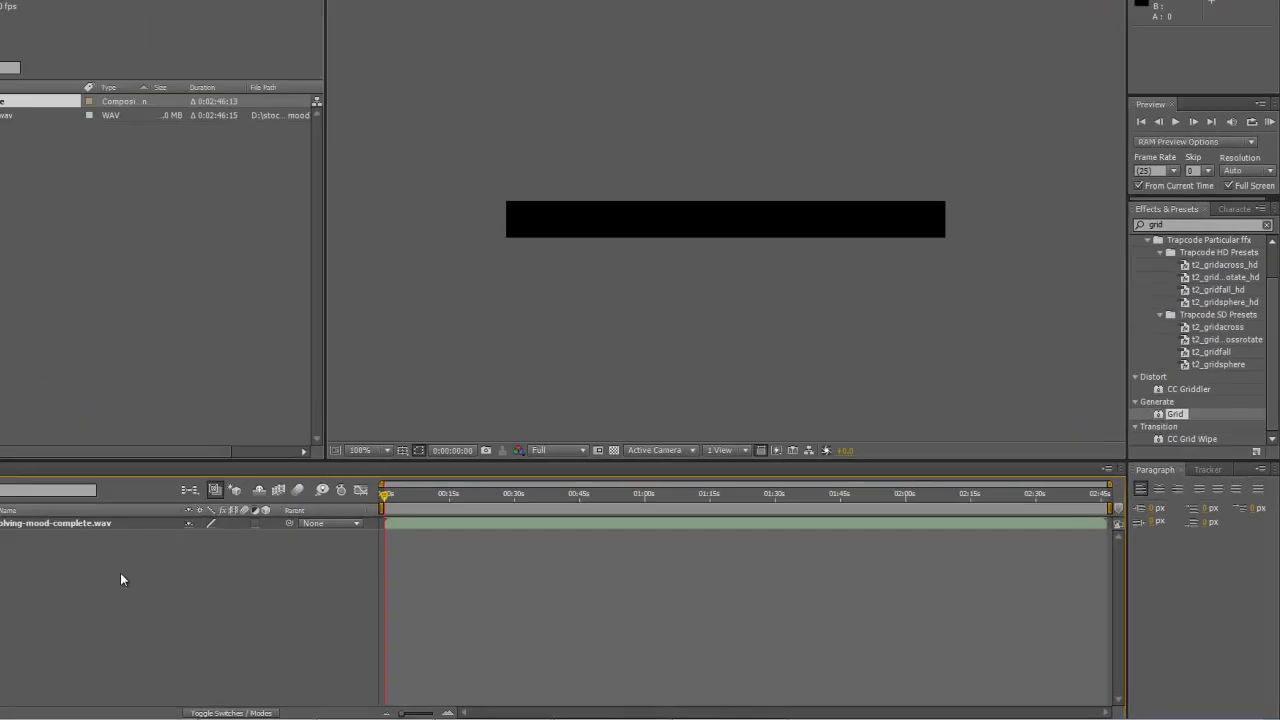
- Rename the audio file's composition as Digital Music Player FINAL and set its size to 1280 × 720 px
left_click(209, 540)
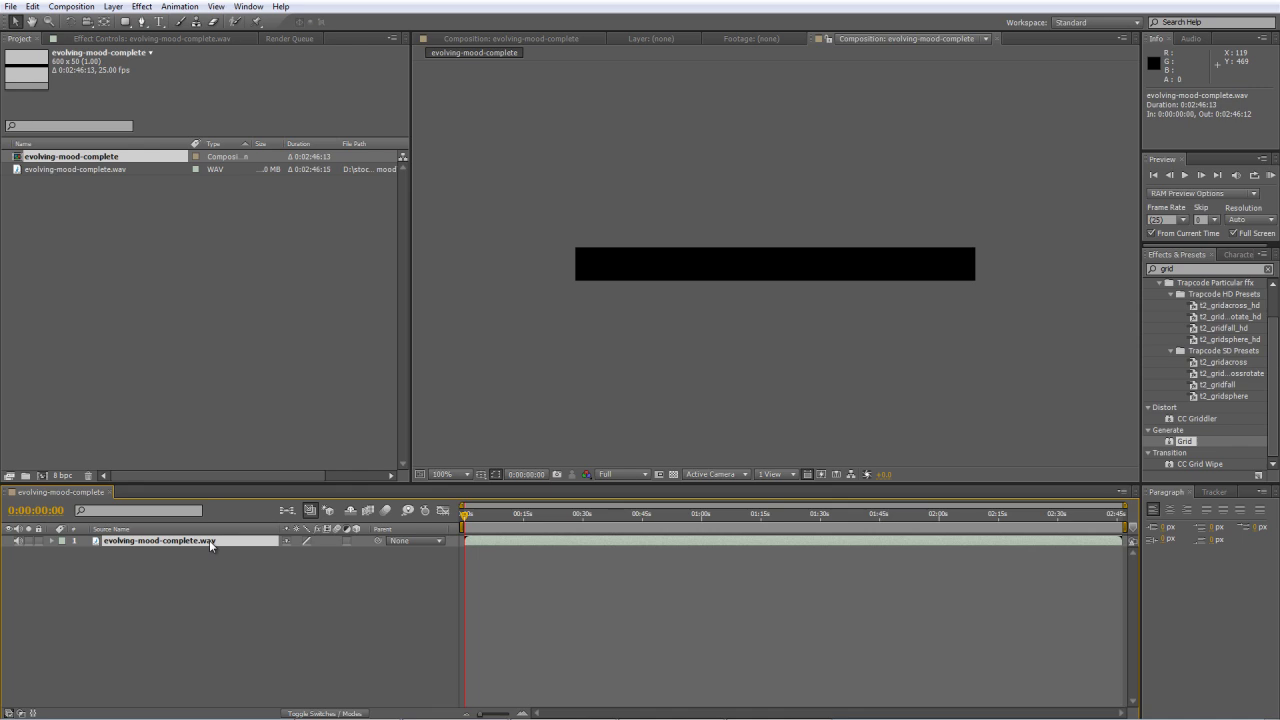
key("ctrl+k")
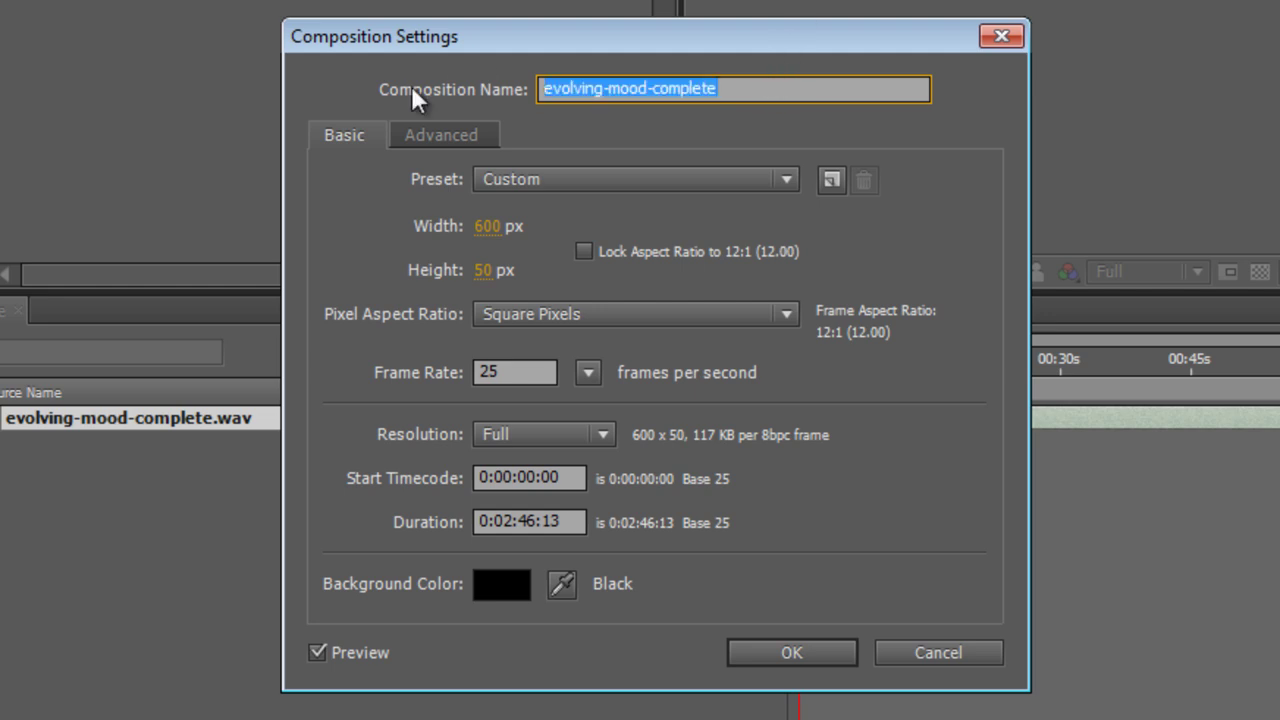
type("Digital")
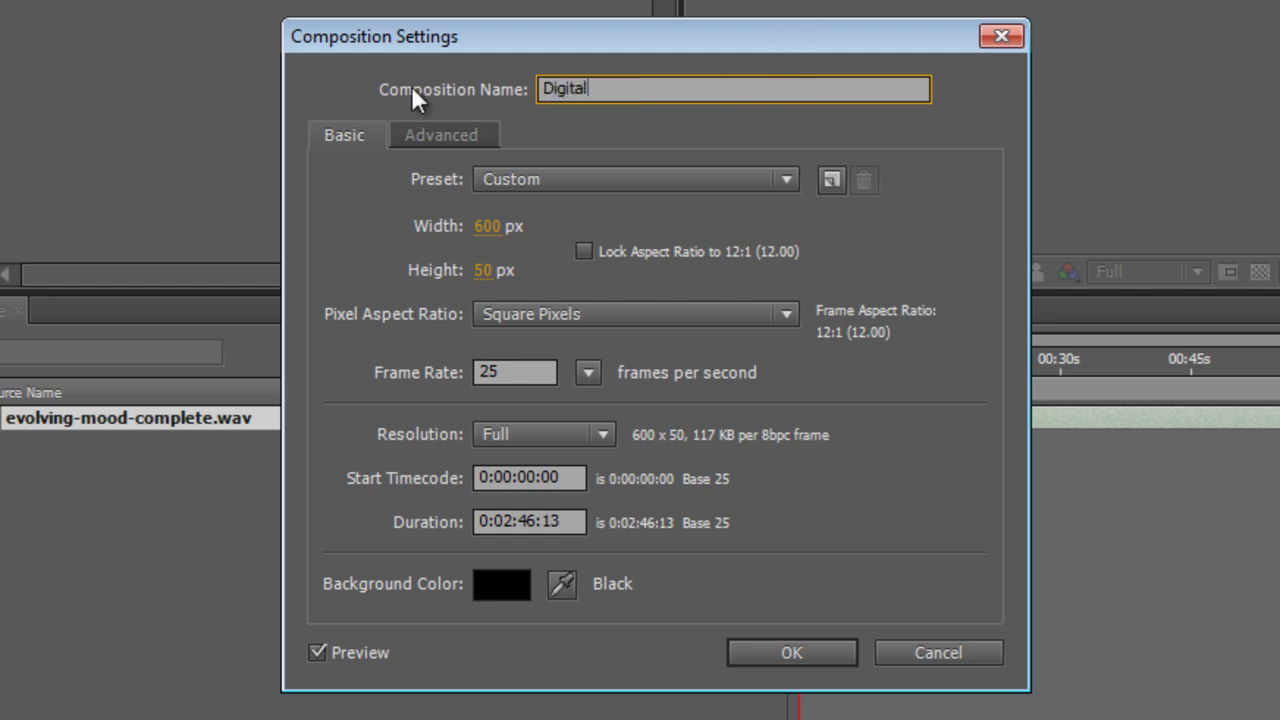
type(" Music Player ")
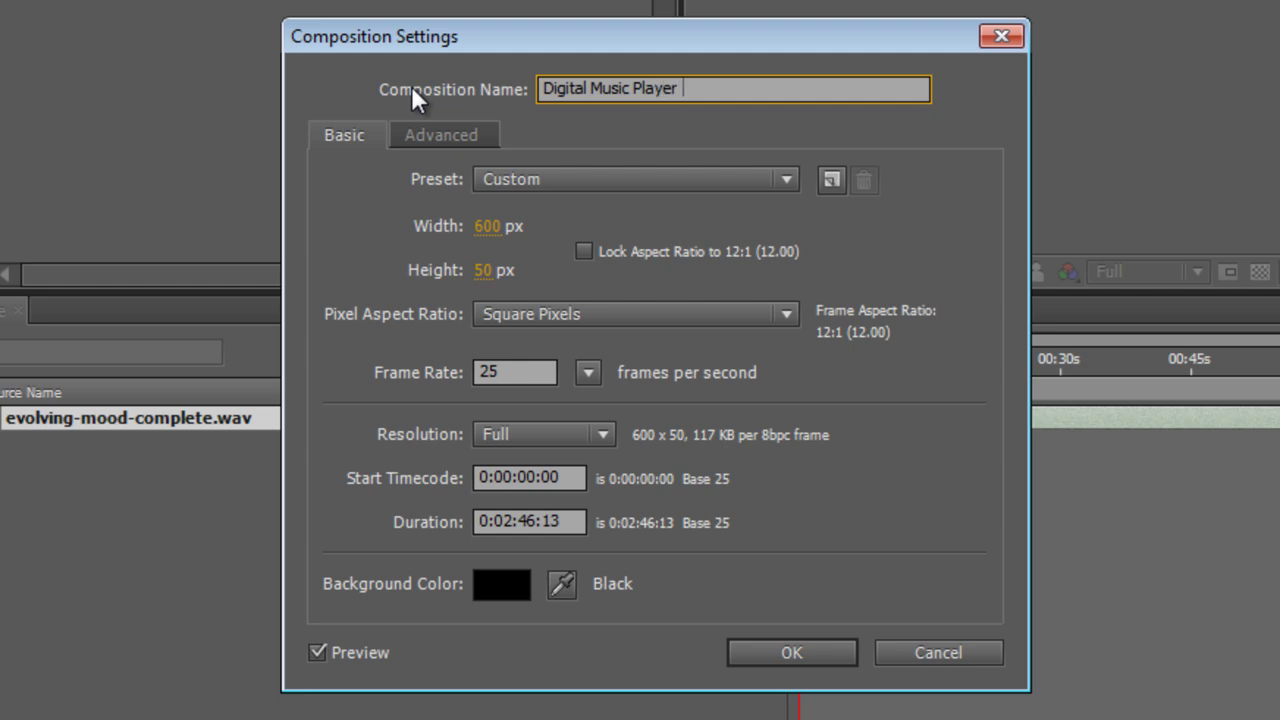
type("FINAL")
left_click(486, 226)
type("1280")
key("Tab")
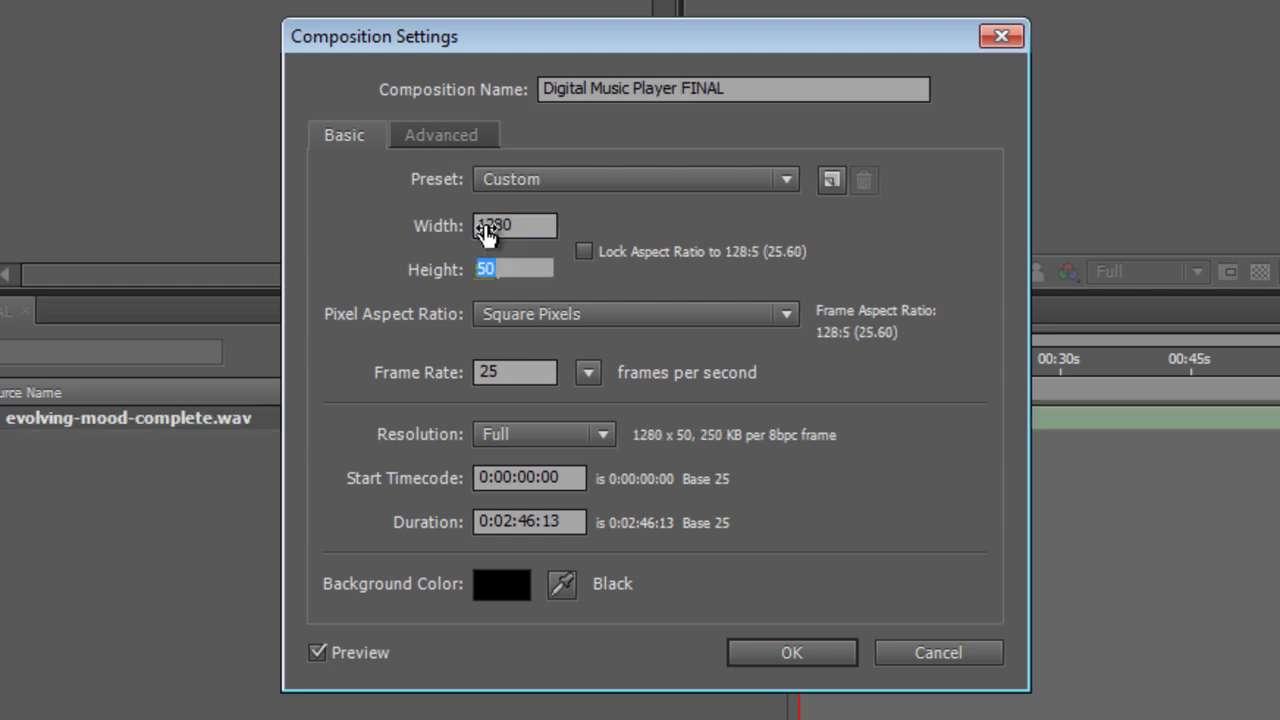
type("720")
key("Tab")
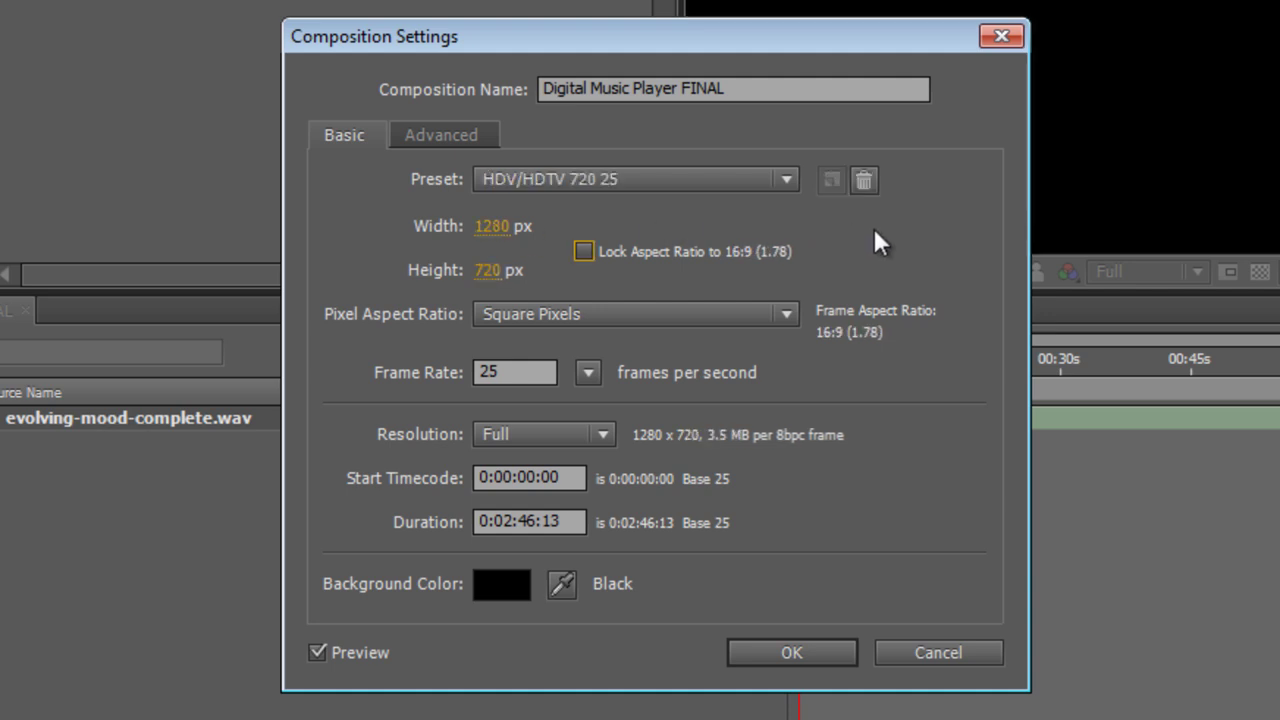
left_click(802, 648)
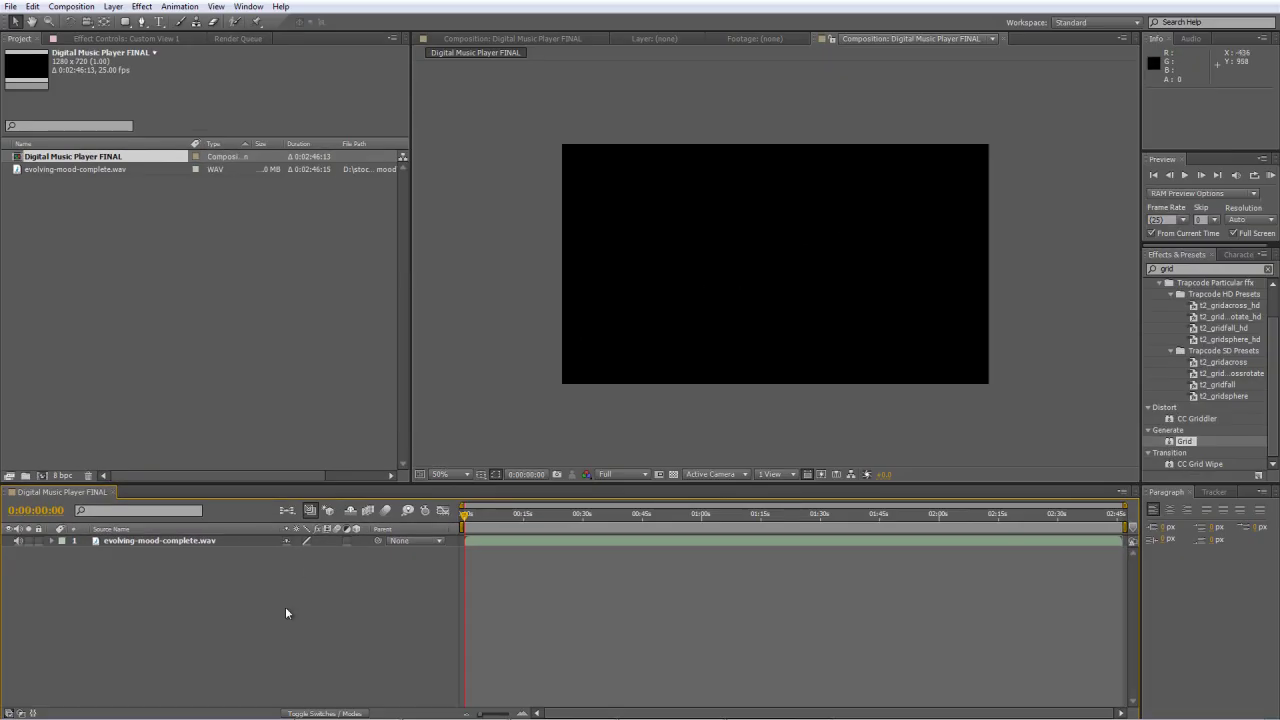
- Add a 1280 × 720 px solid layer named Panel BG with the light cyan colour A2EAFA to the composition
right_click(177, 563)
mouse_move(188, 568)
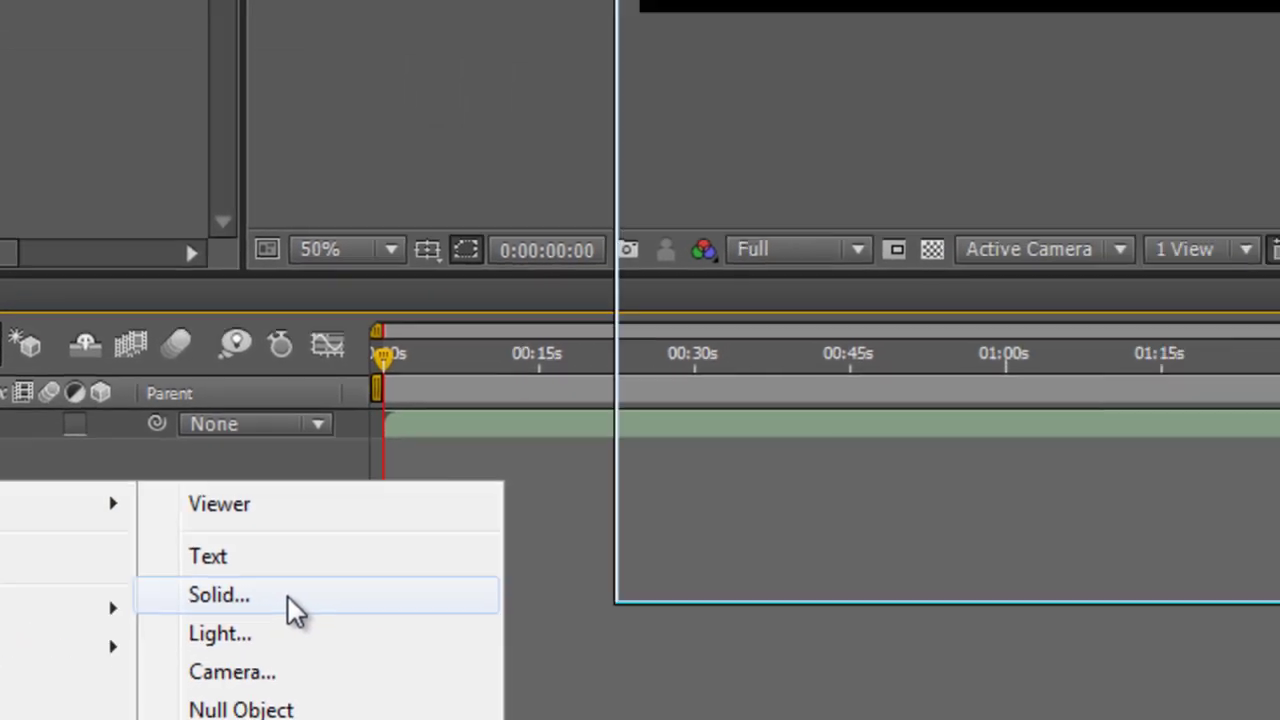
left_click(754, 398)
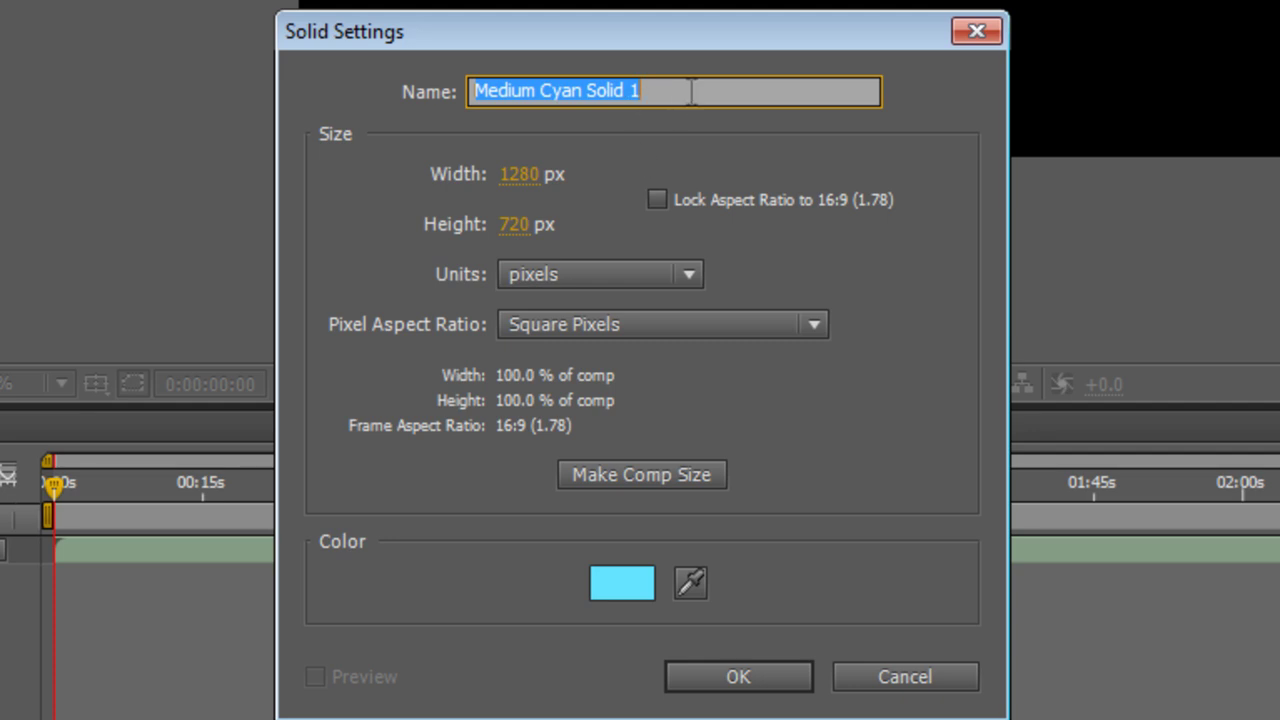
type("Panel BG")
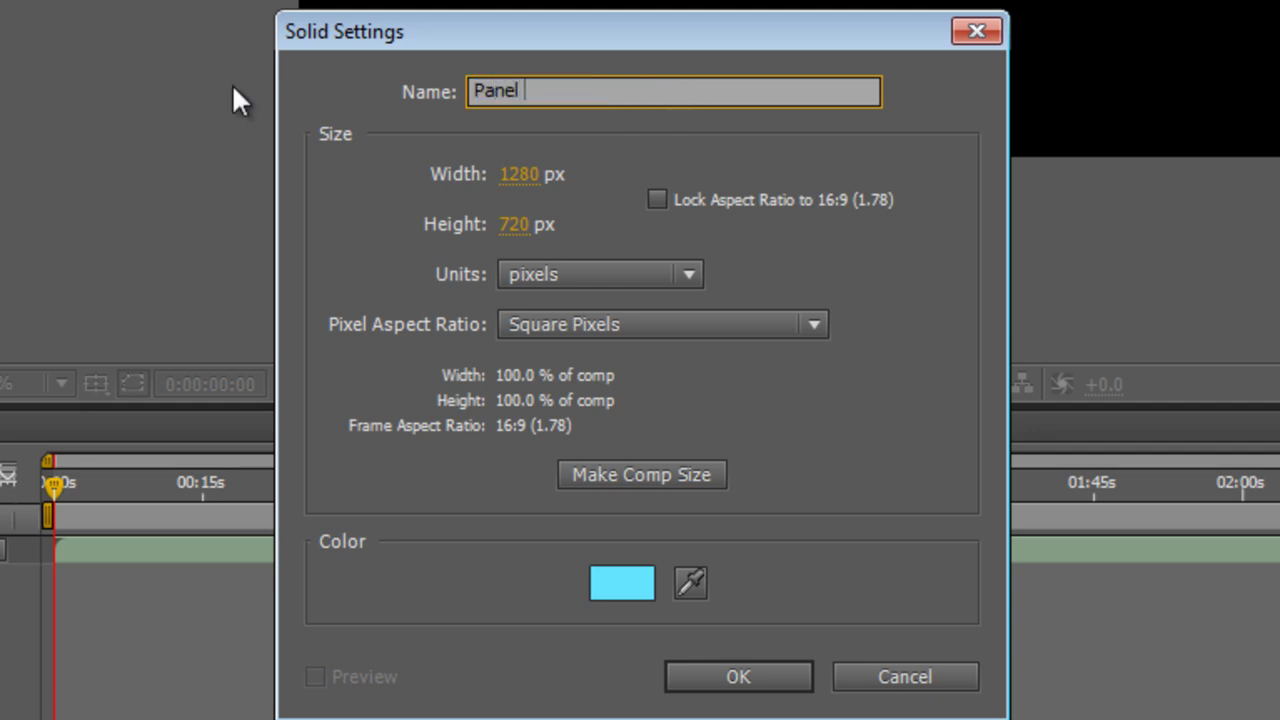
left_click(617, 590)
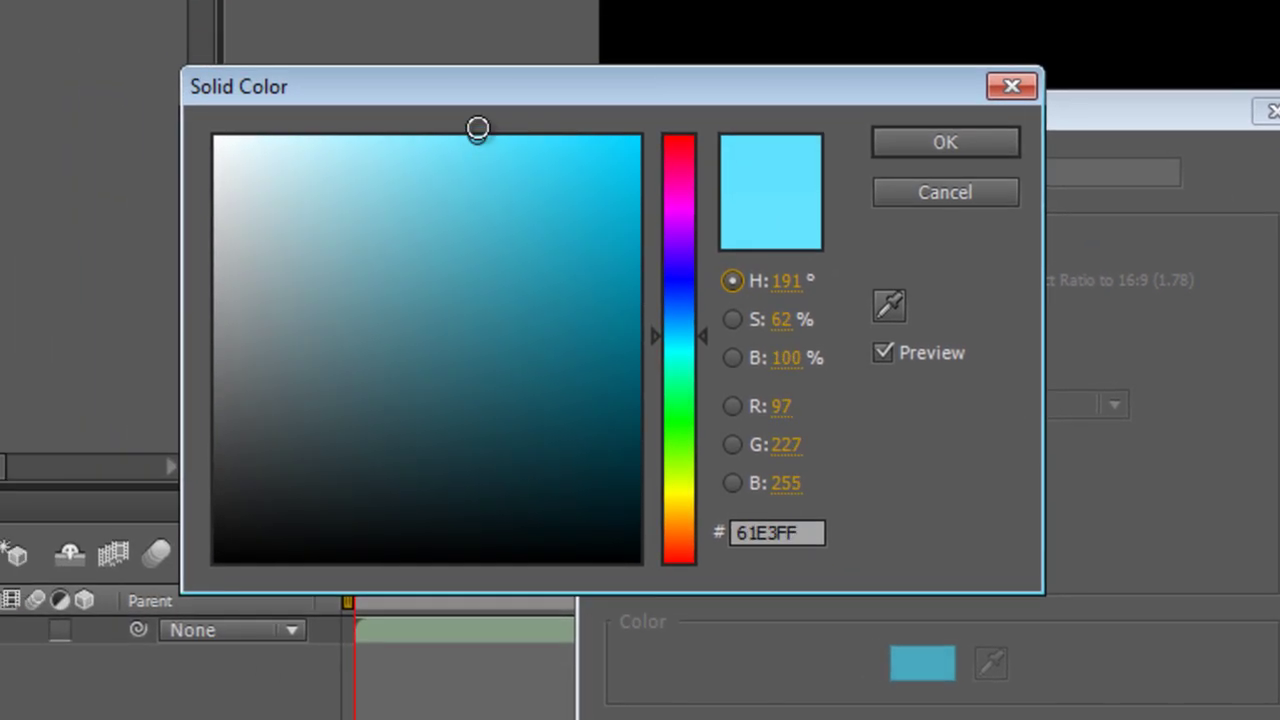
left_click_drag(477, 128, 424, 133)
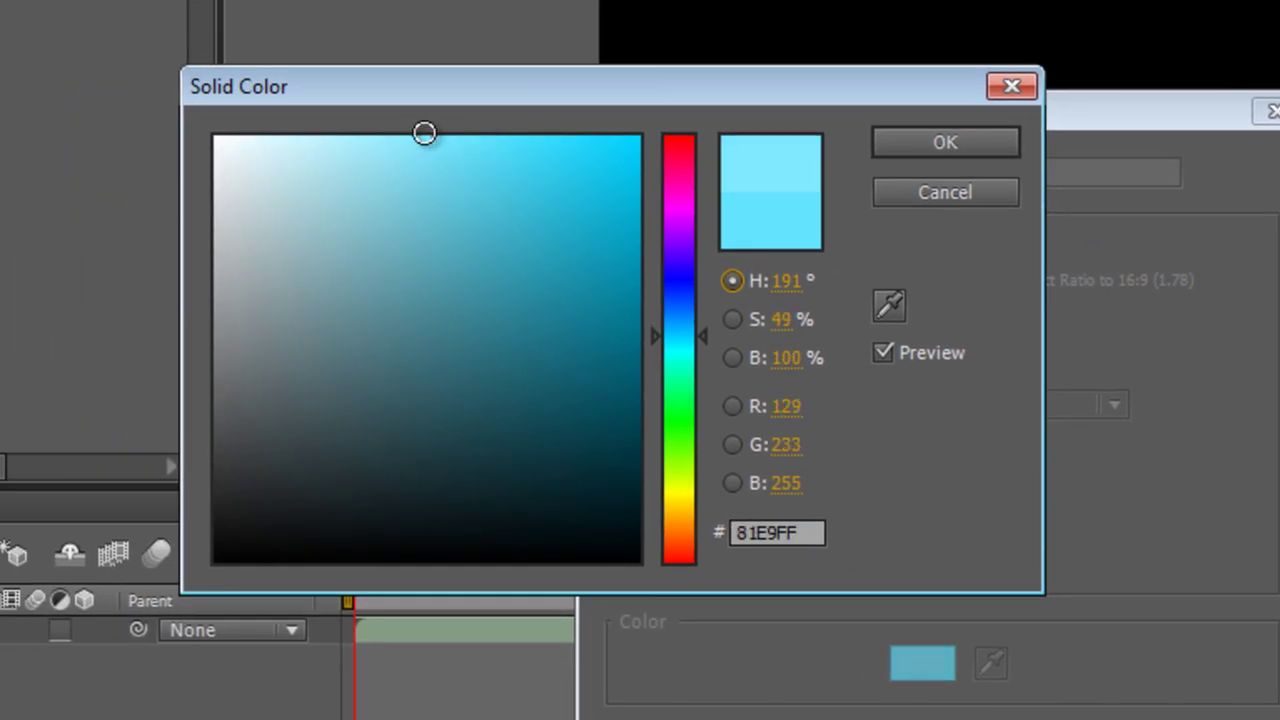
left_click(421, 136)
mouse_move(545, 172)
left_mouse_down()
mouse_move(614, 149)
mouse_move(364, 145)
left_mouse_up()
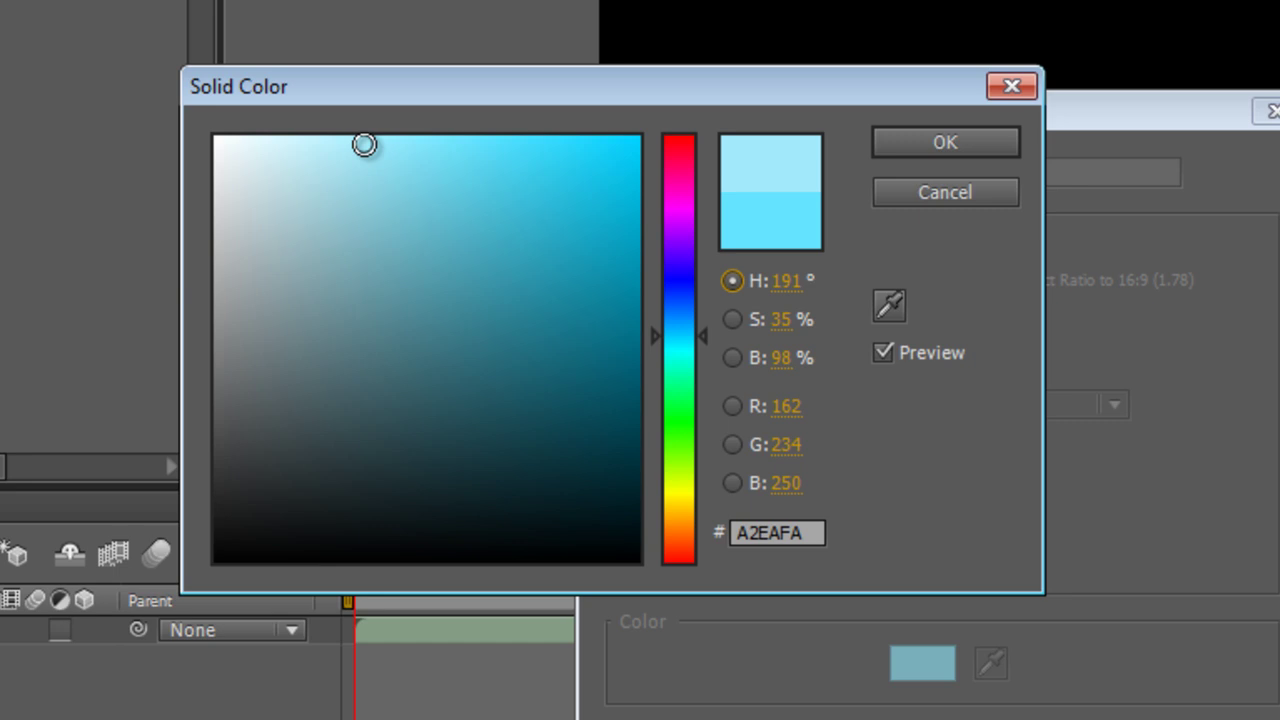
left_click(945, 142)
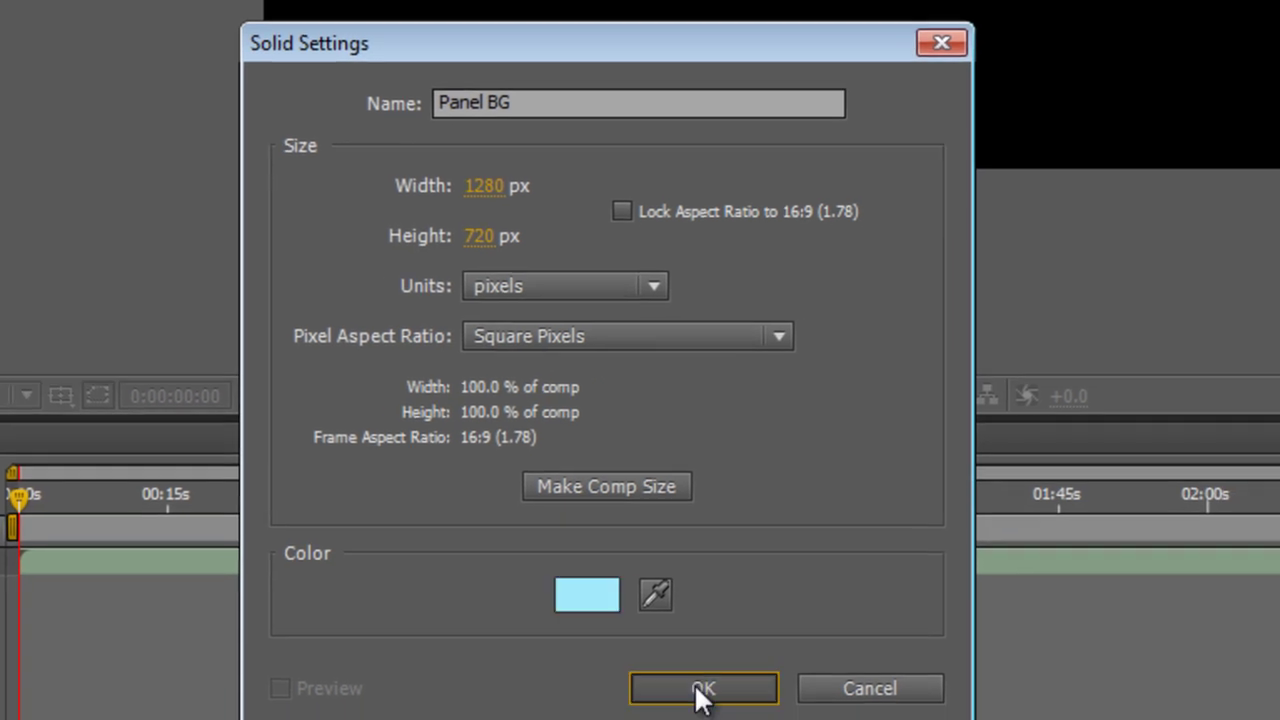
left_click(810, 706)
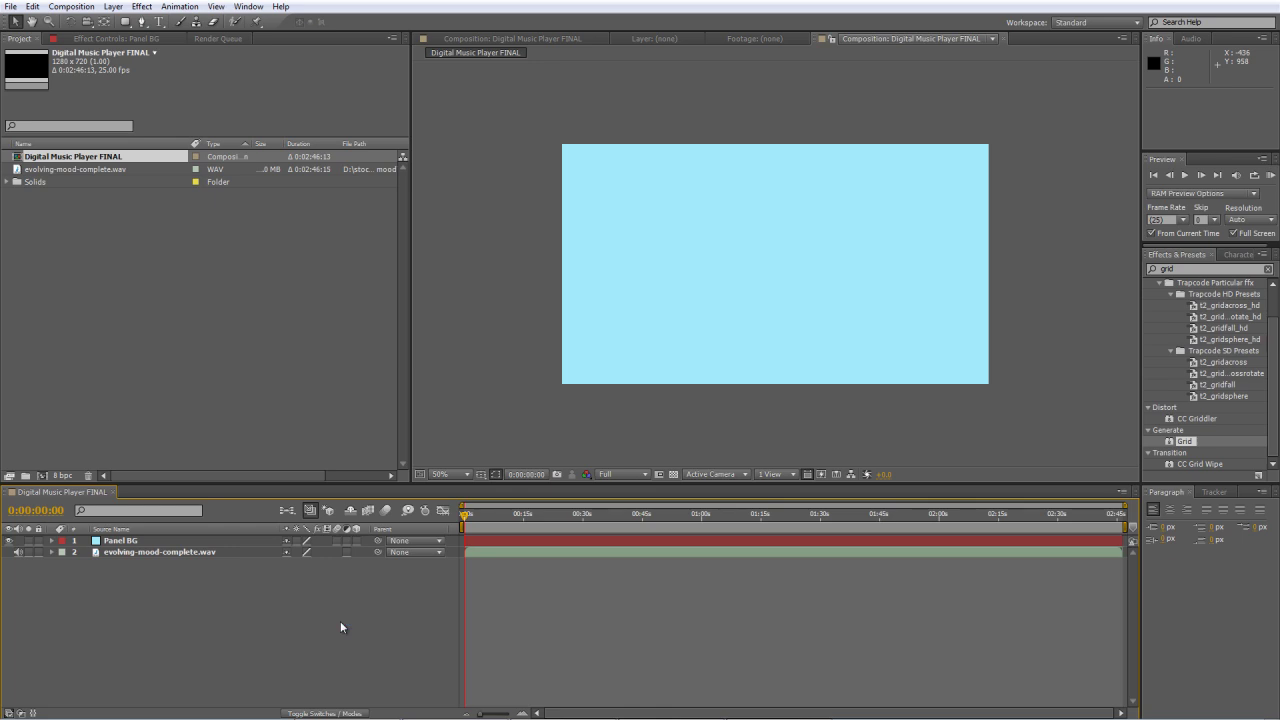
- Create a new composition named Progress Bar, 800 px wide and 50 px high
left_click(221, 357)
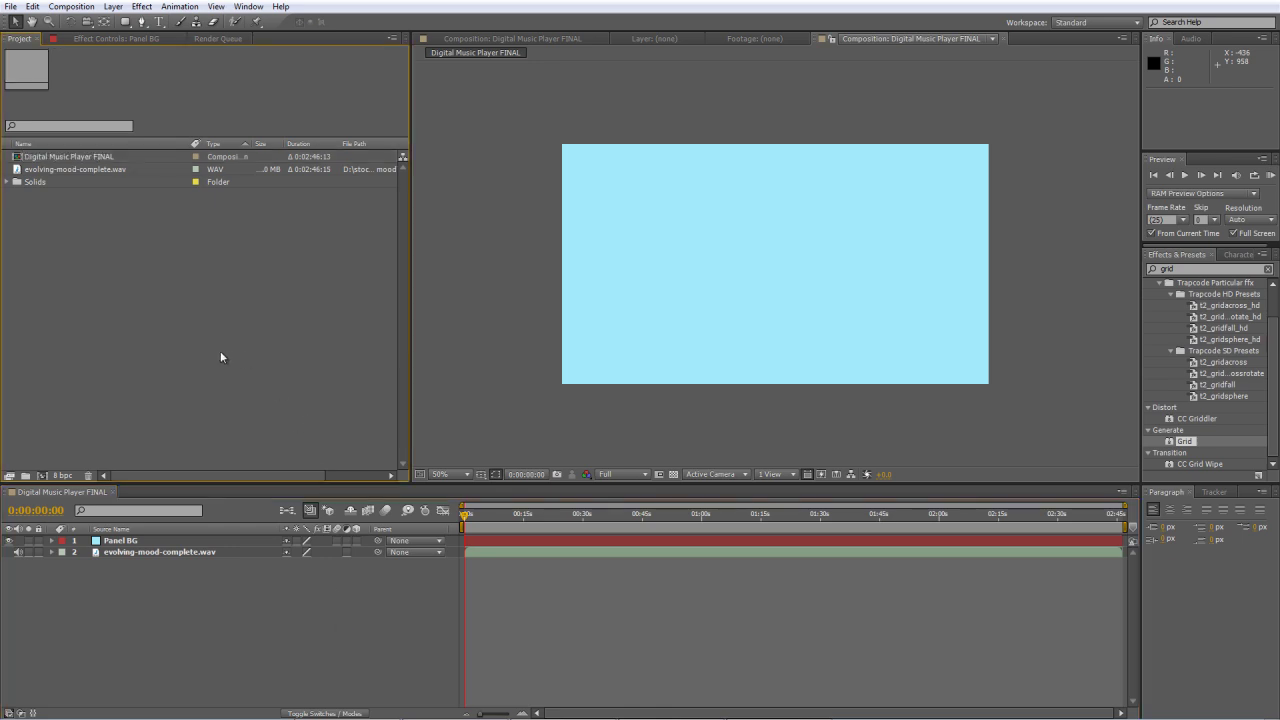
right_click(118, 291)
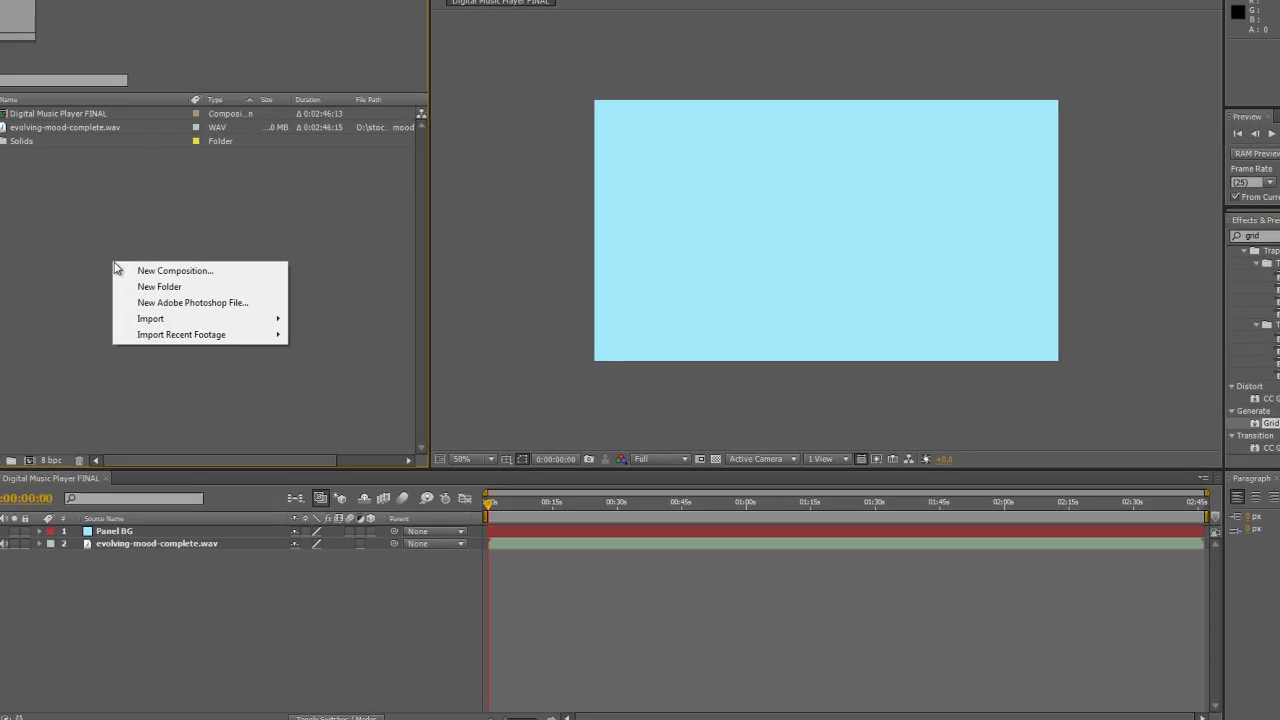
left_click(160, 299)
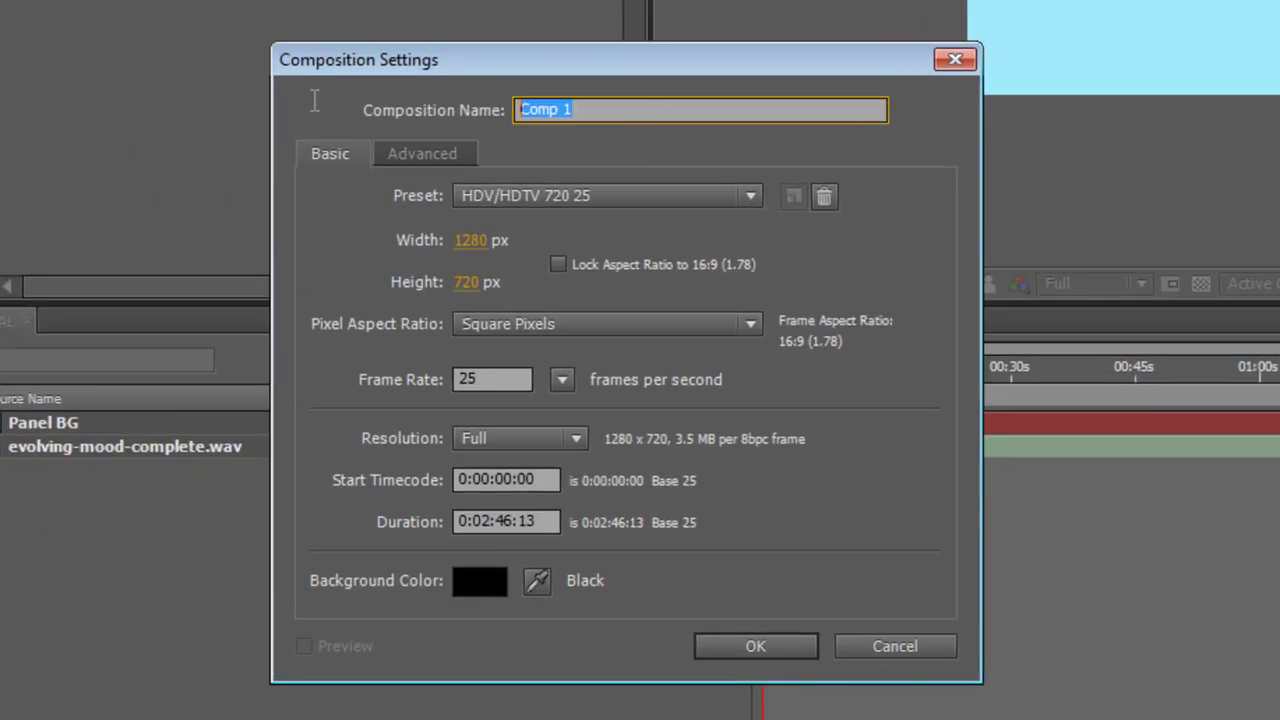
type("Progress")
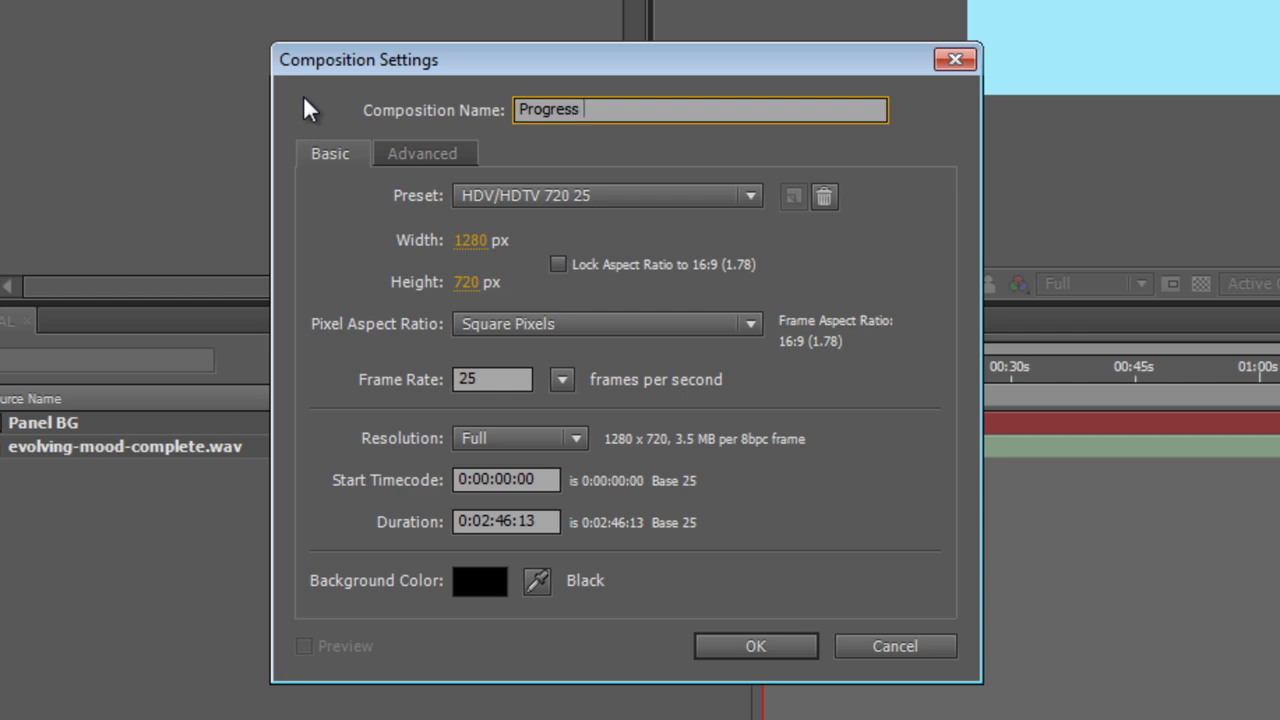
type(" Bar")
left_click(469, 246)
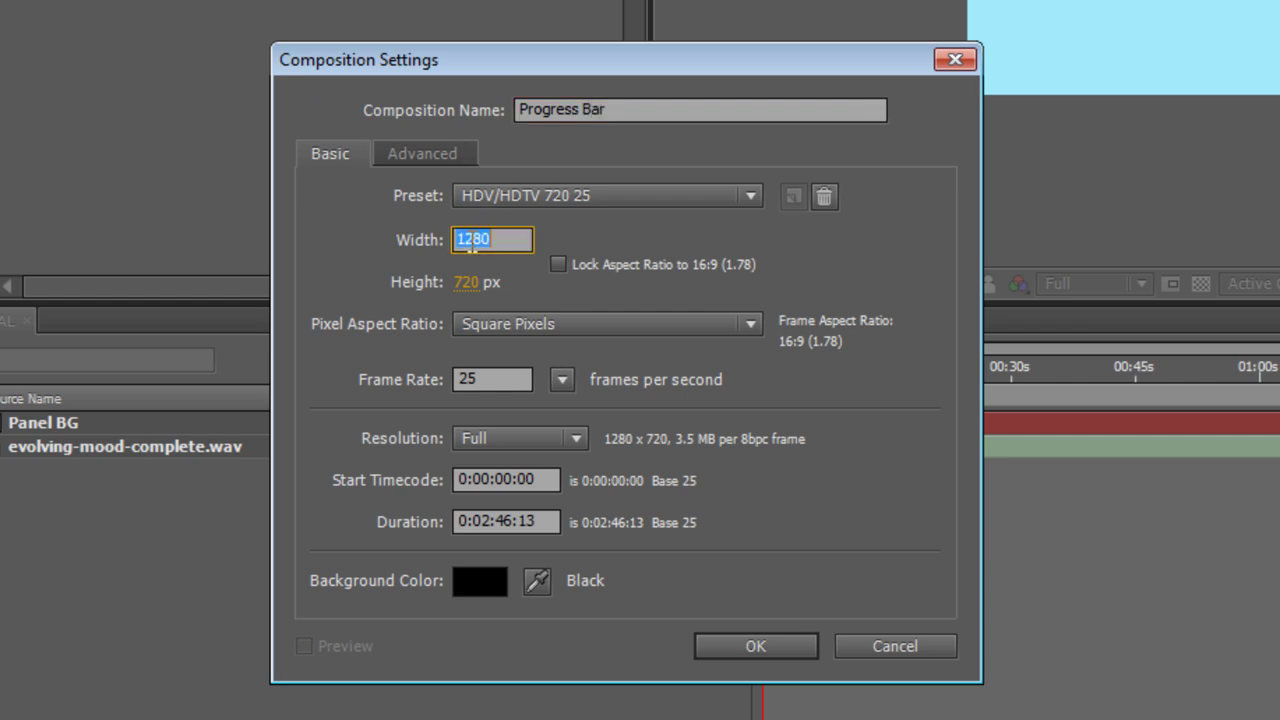
type("800")
key("Tab")
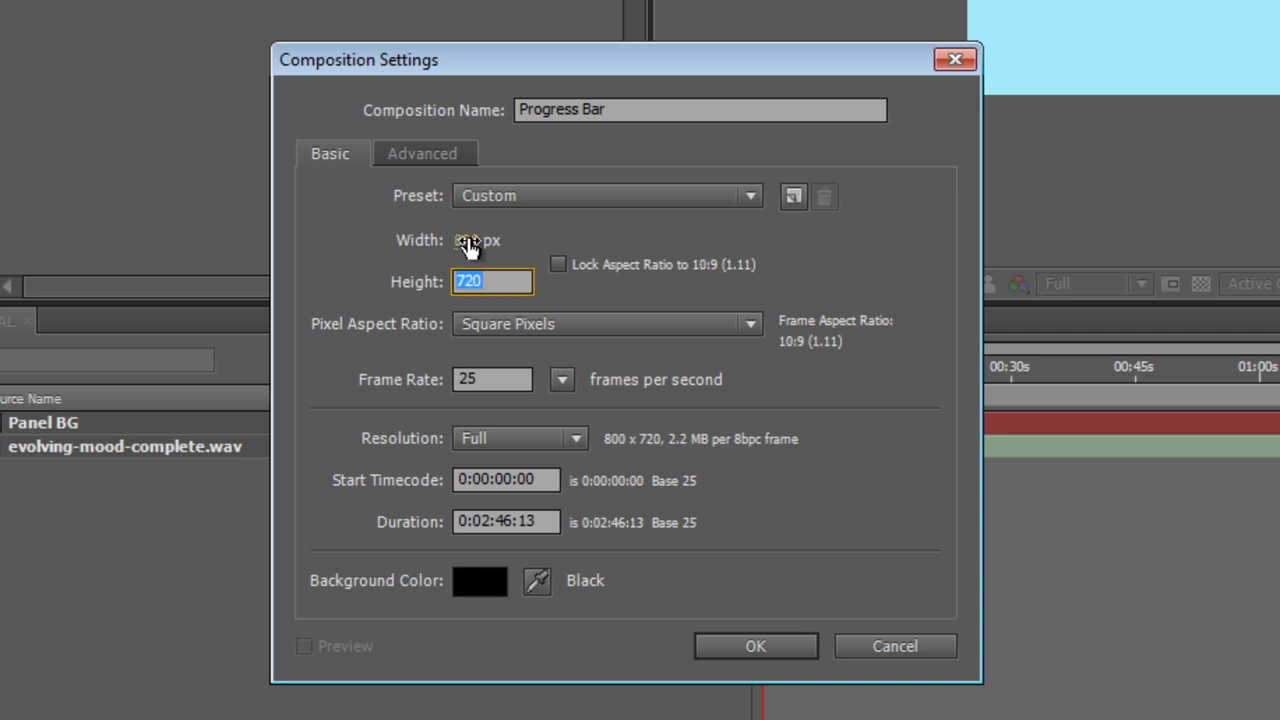
type("50")
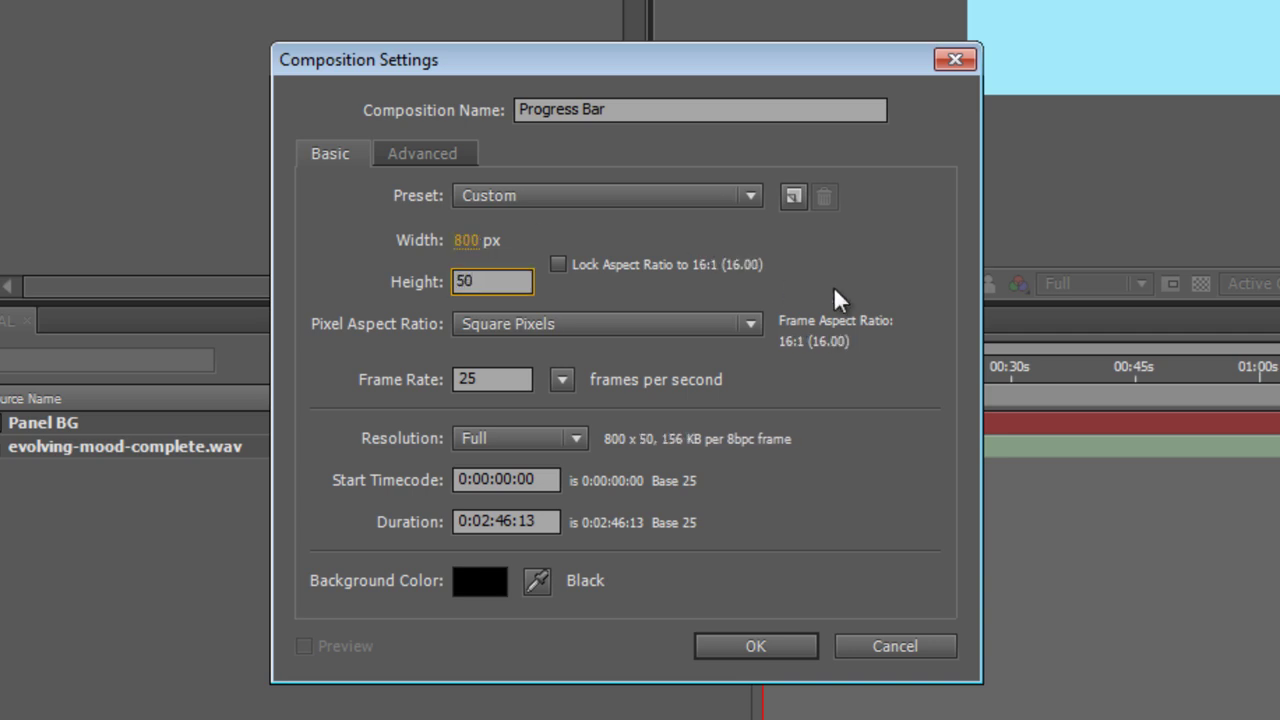
left_click(874, 263)
left_click(770, 647)
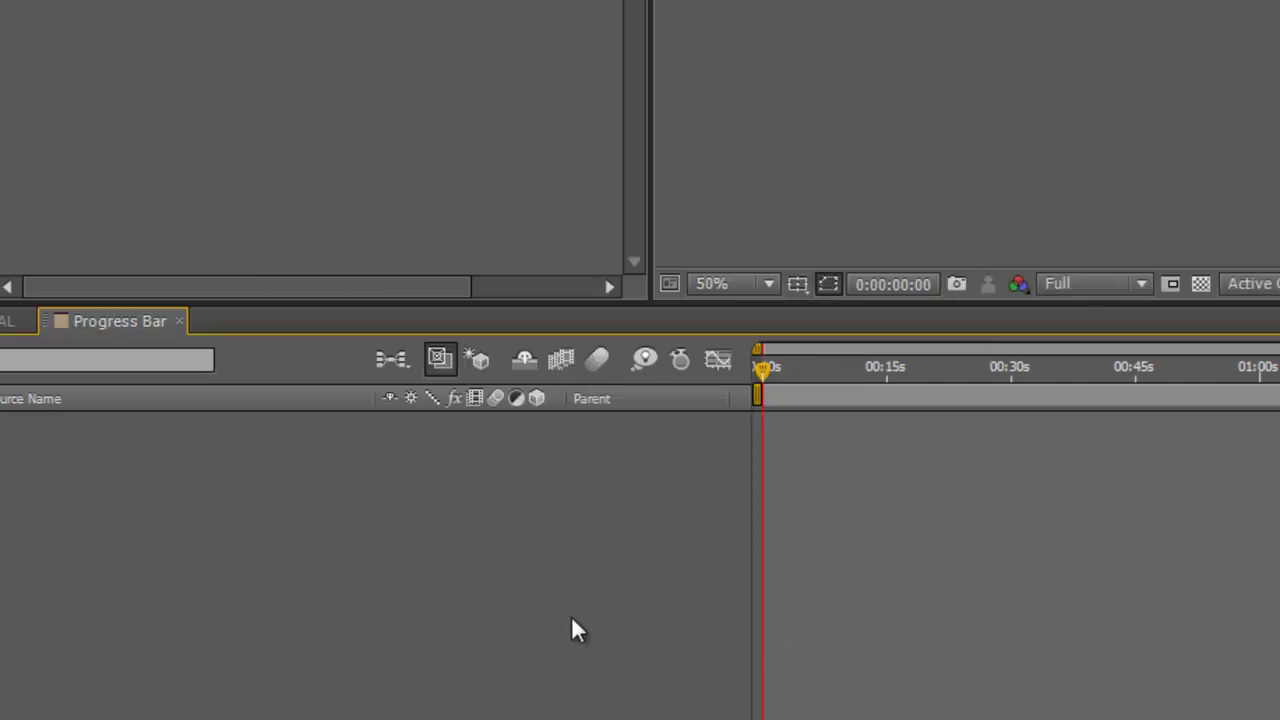
- Set the Progress Bar composition's background colour to white (FFFFFF)
key("ctrl+k")
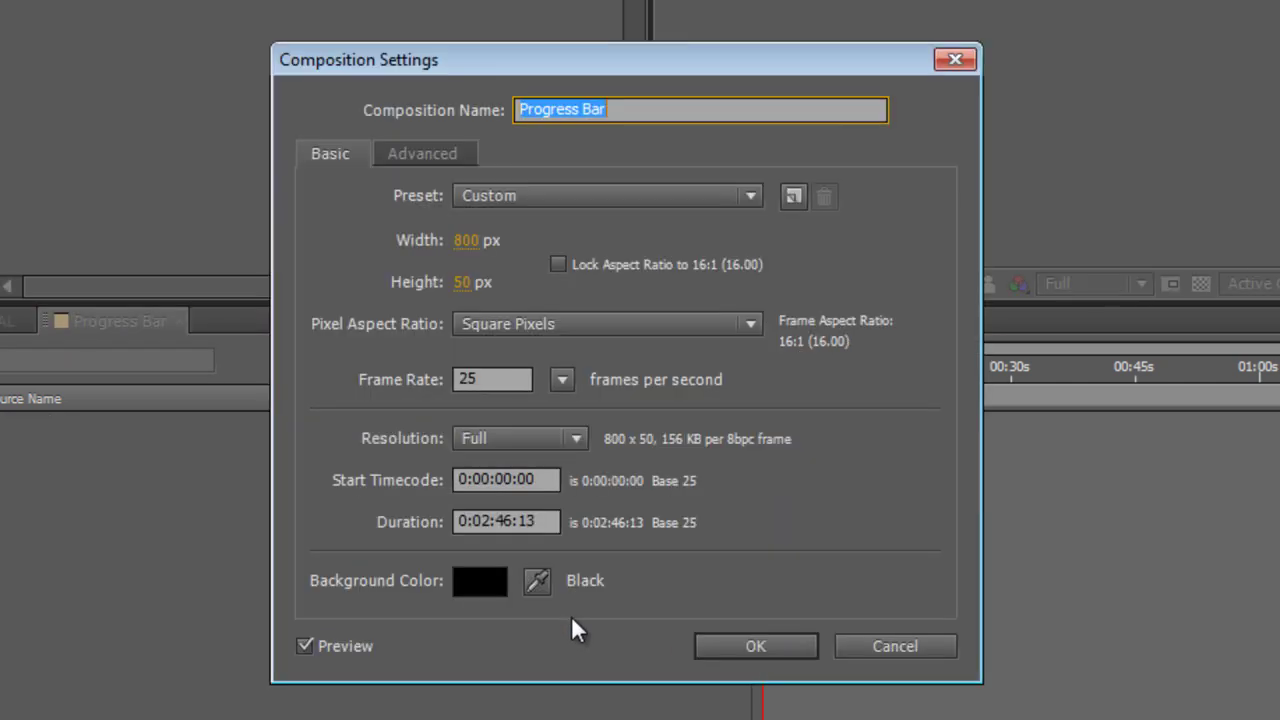
left_click(480, 581)
left_click_drag(731, 34, 646, 12)
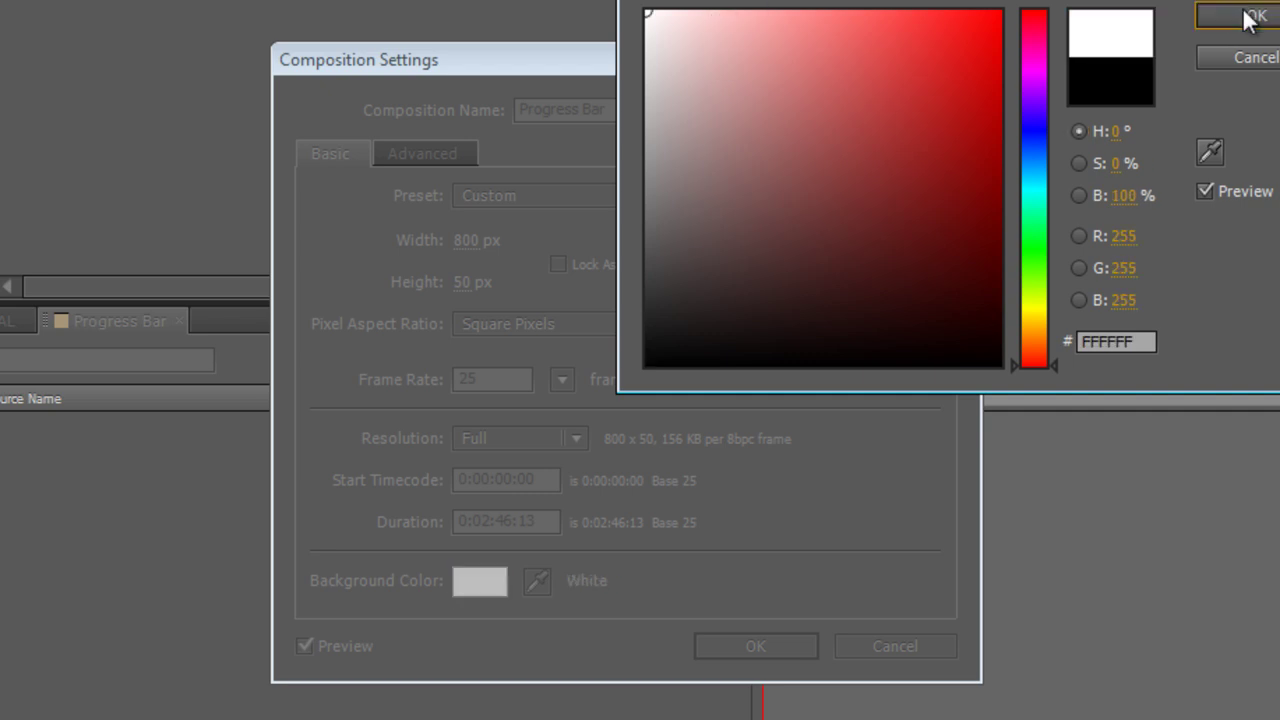
left_click(1252, 16)
left_click(769, 647)
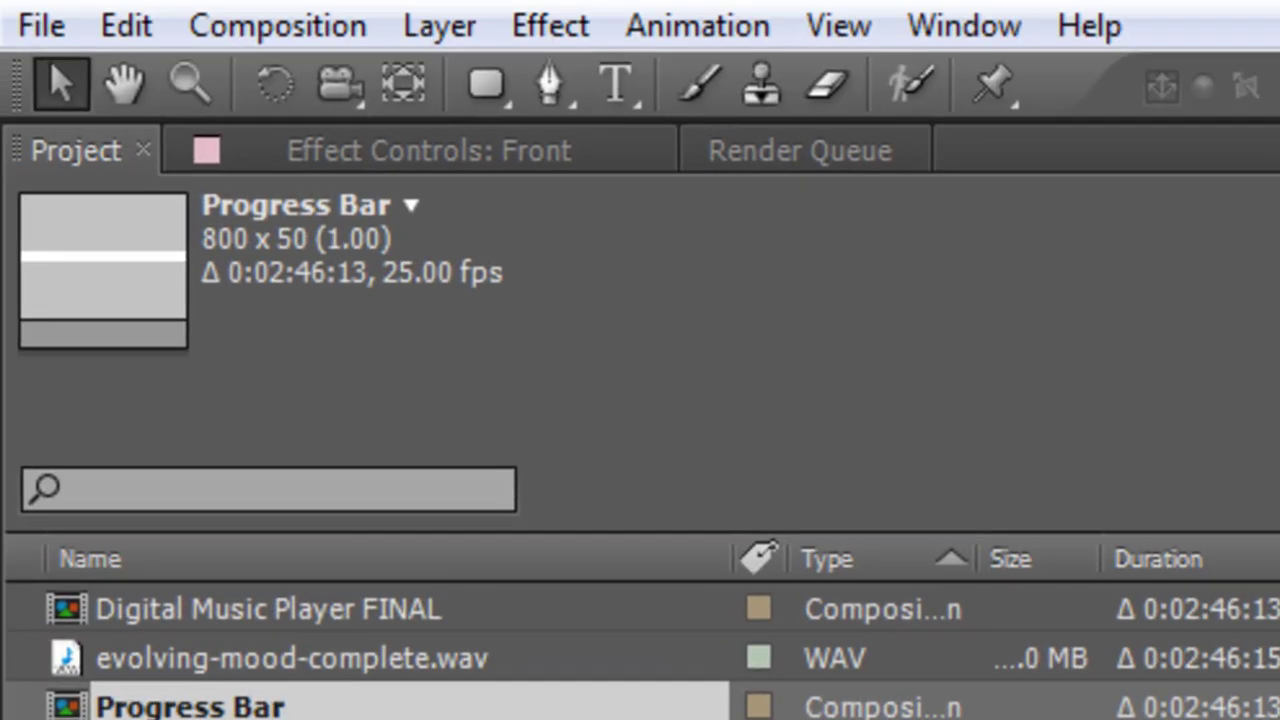
- Activate the Rectangle tool and set its shape fill to None
left_click_drag(490, 90, 671, 95)
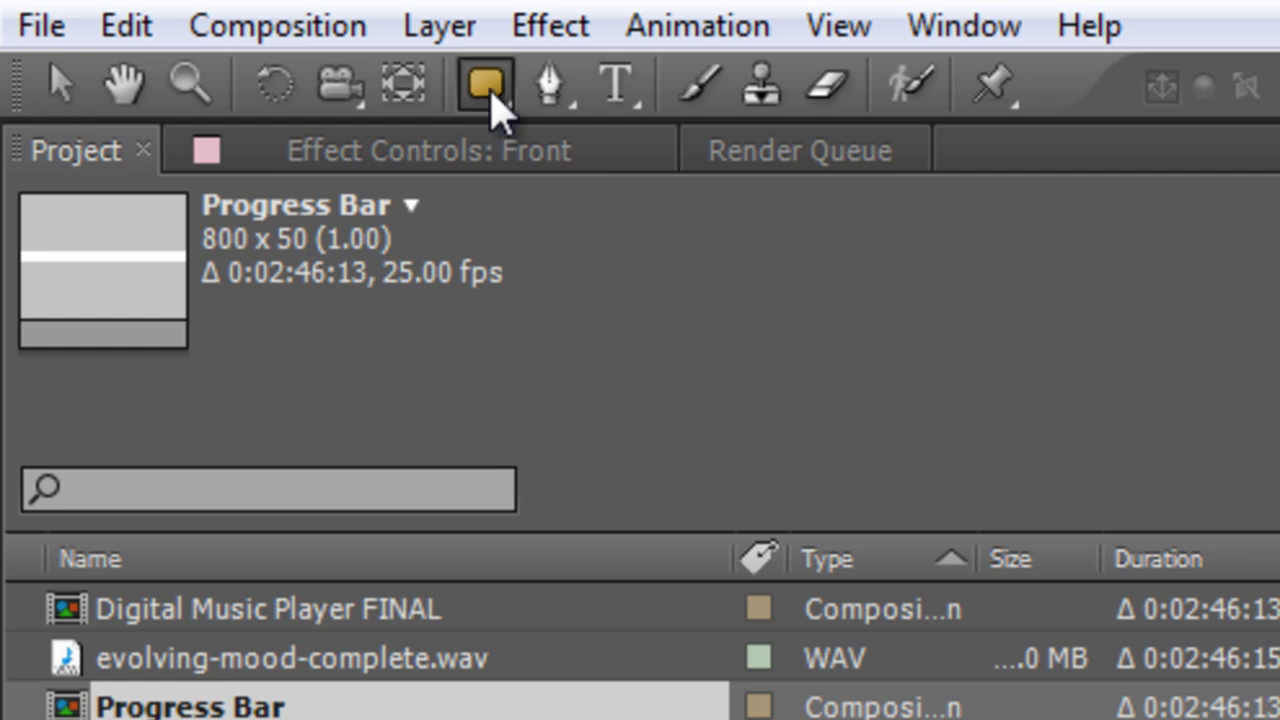
left_click_drag(540, 100, 540, 100)
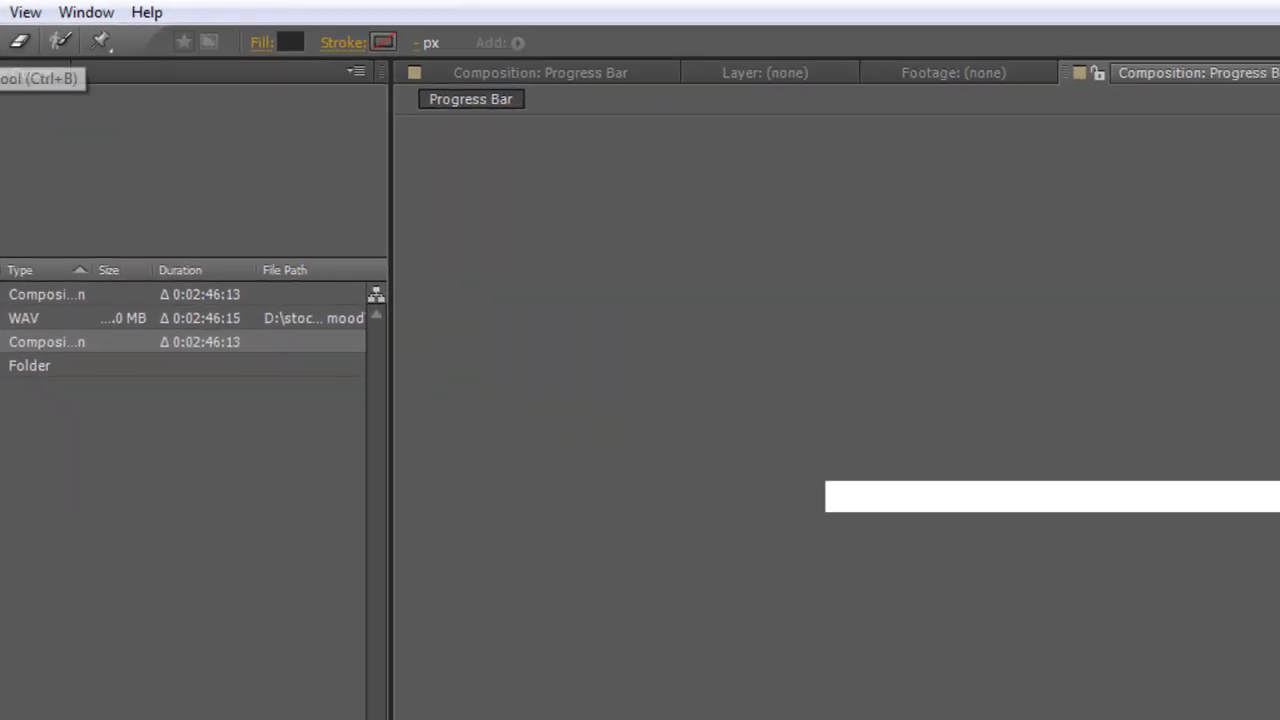
left_click(259, 43)
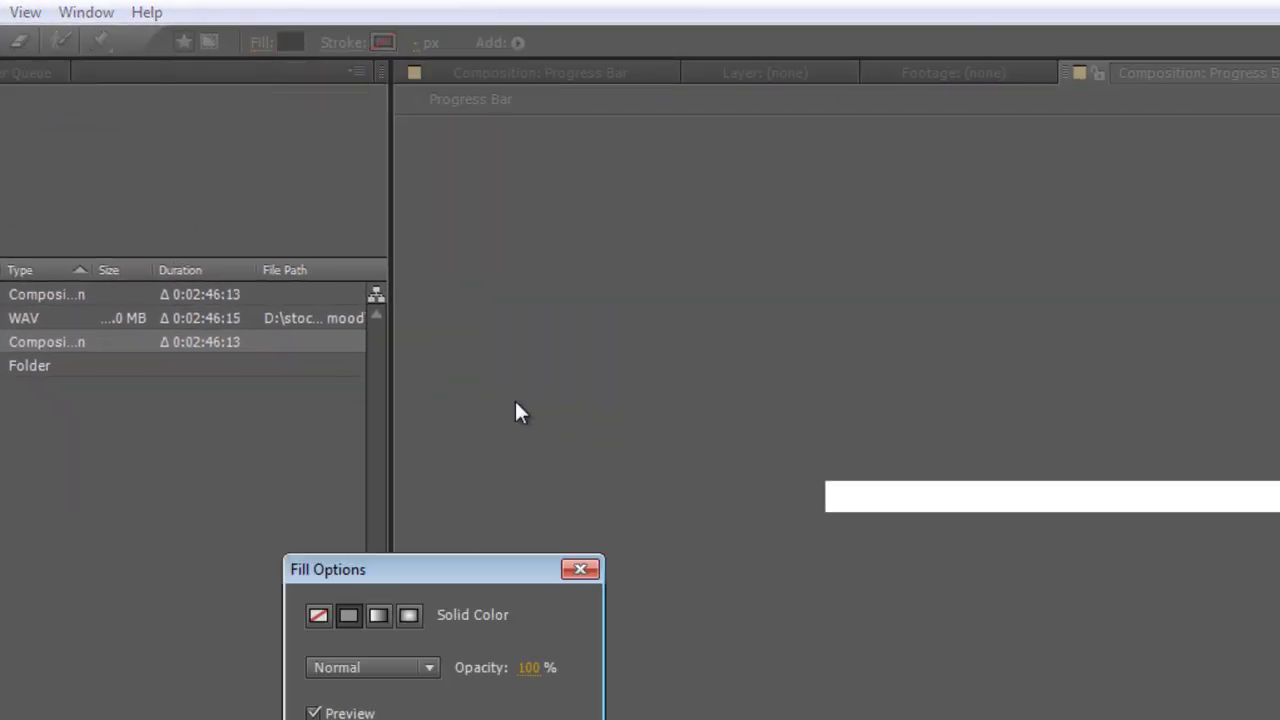
left_click(317, 616)
key("Return")
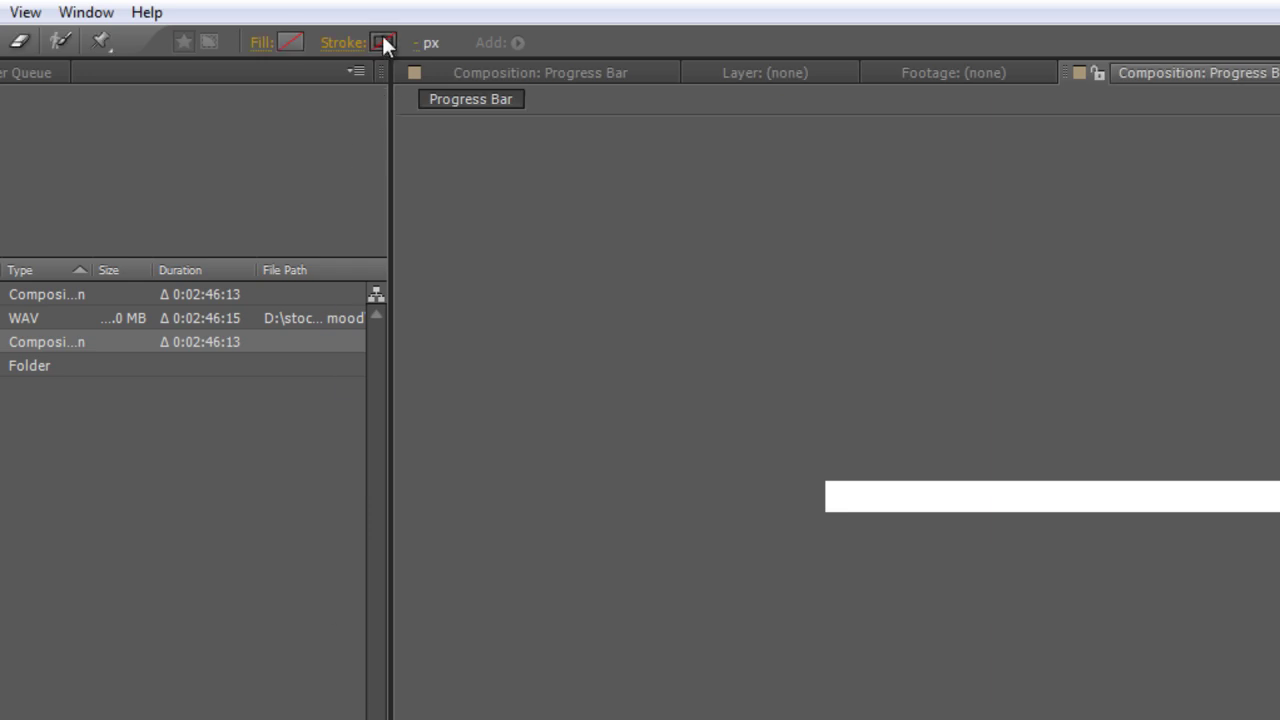
- Set the shape stroke colour to dark grey, RGB 40, 40, 40 (282828)
left_click(384, 42)
left_click(836, 462)
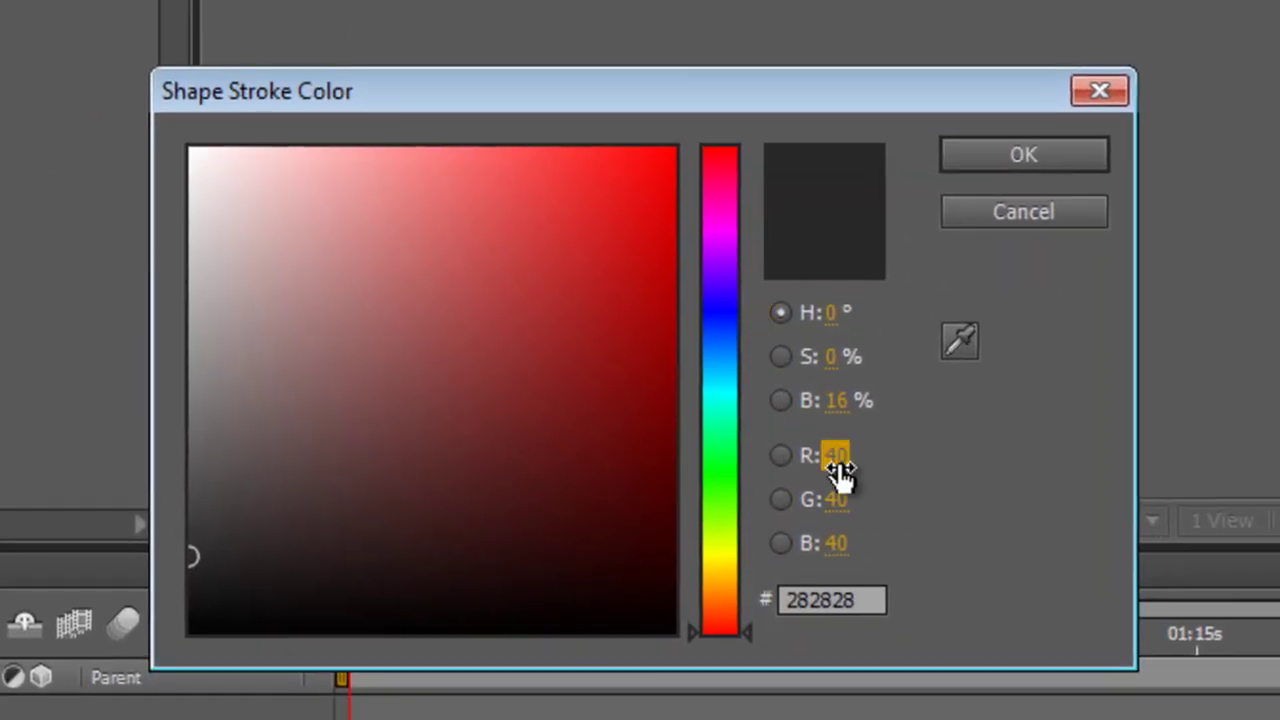
left_click(838, 466)
key("Tab")
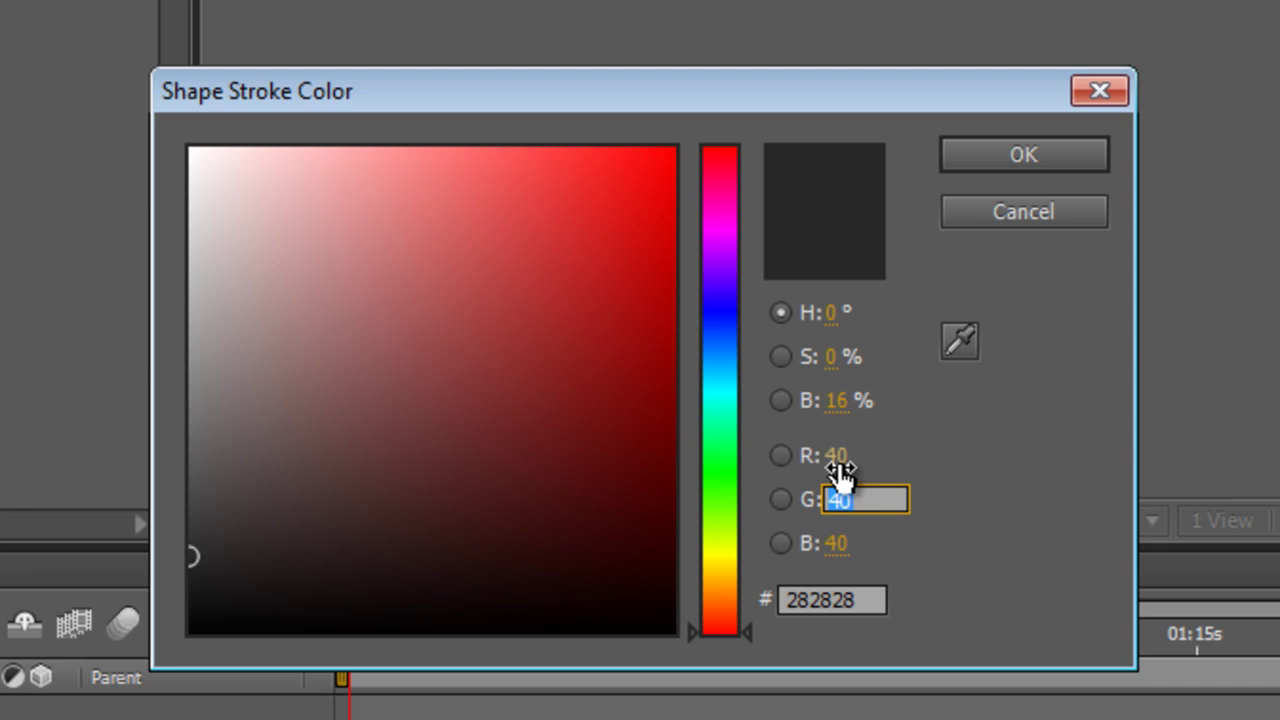
key("Tab")
key("Tab")
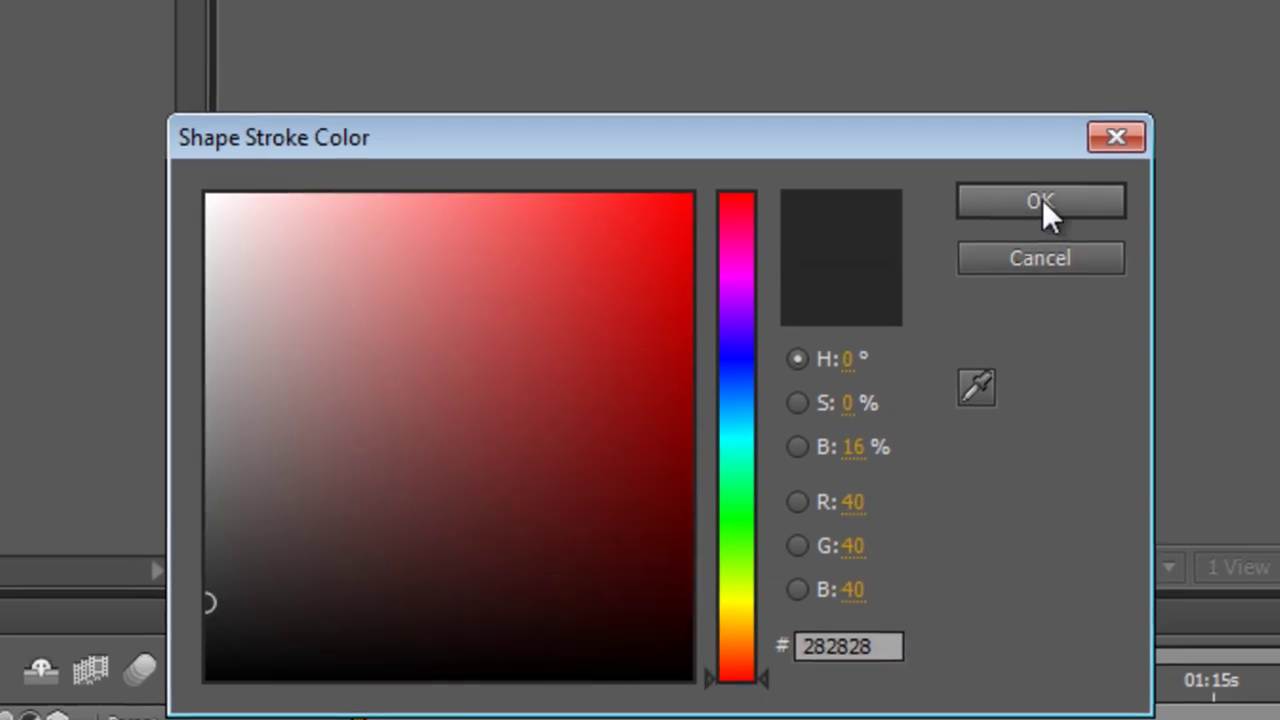
left_click(1030, 160)
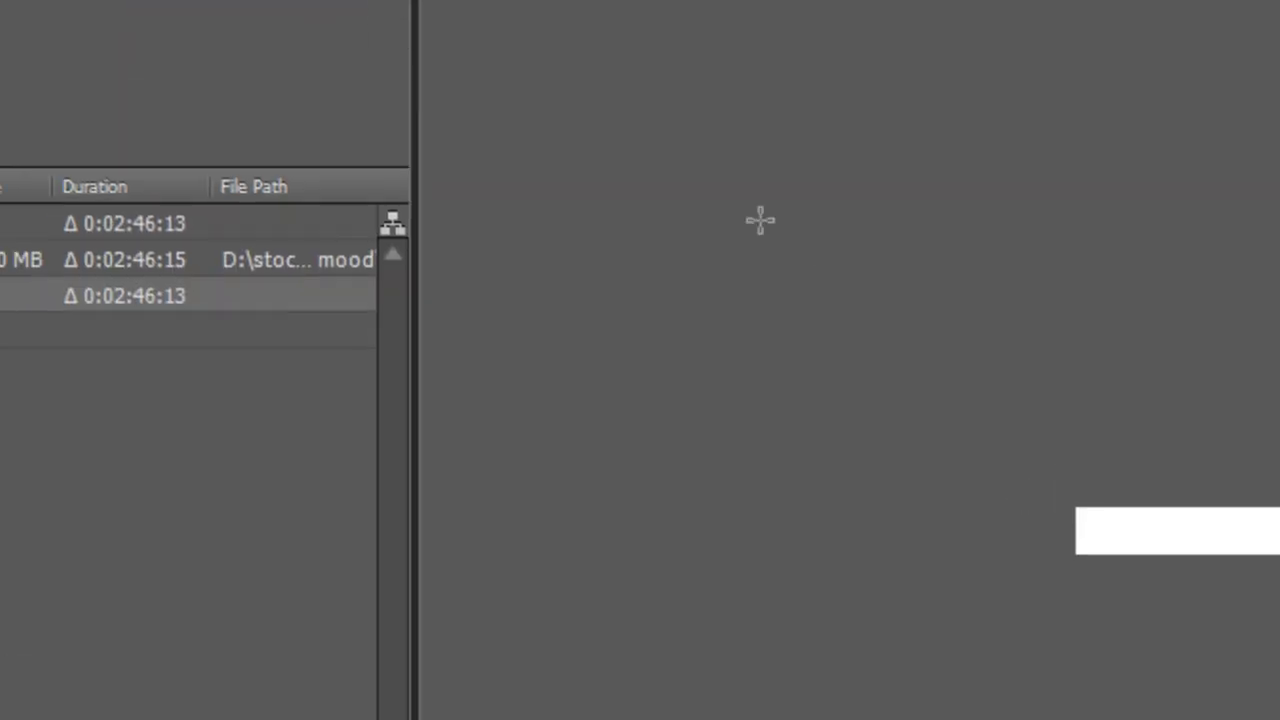
- Set the stroke width to 20 px and frame the whole Progress Bar composition with a rectangle shape
left_click(541, 66)
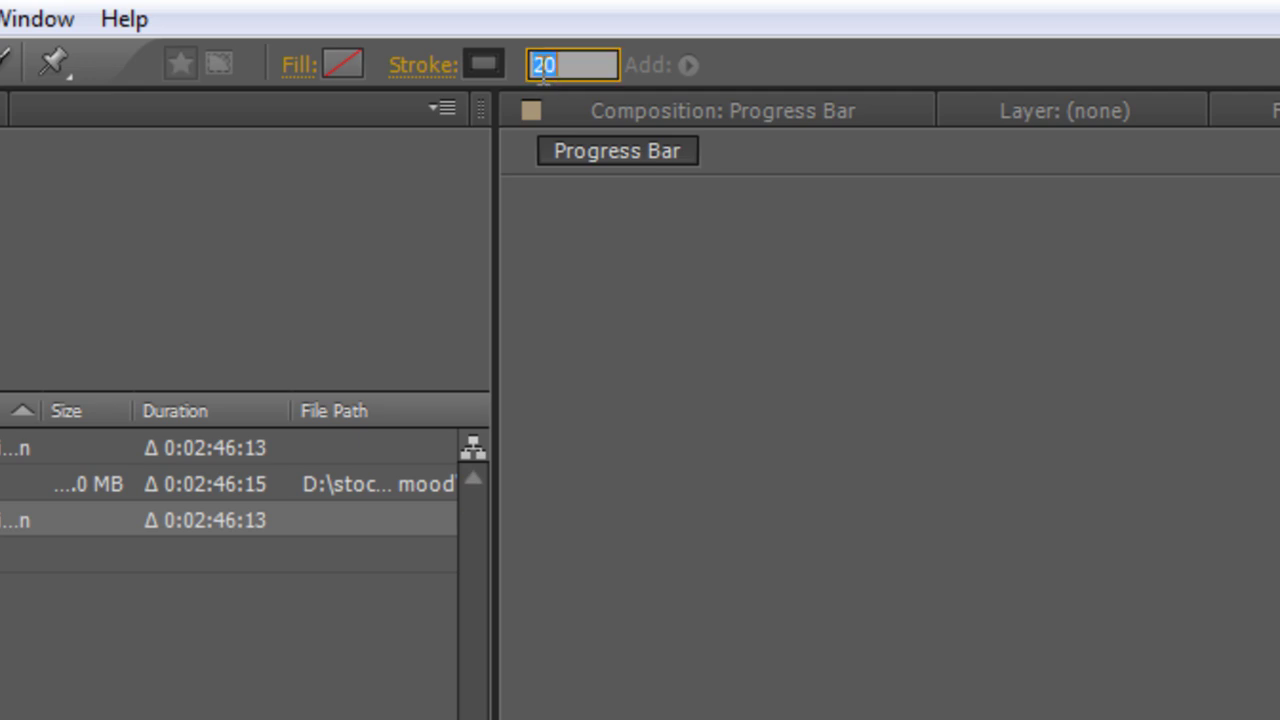
type("20")
key("Return")
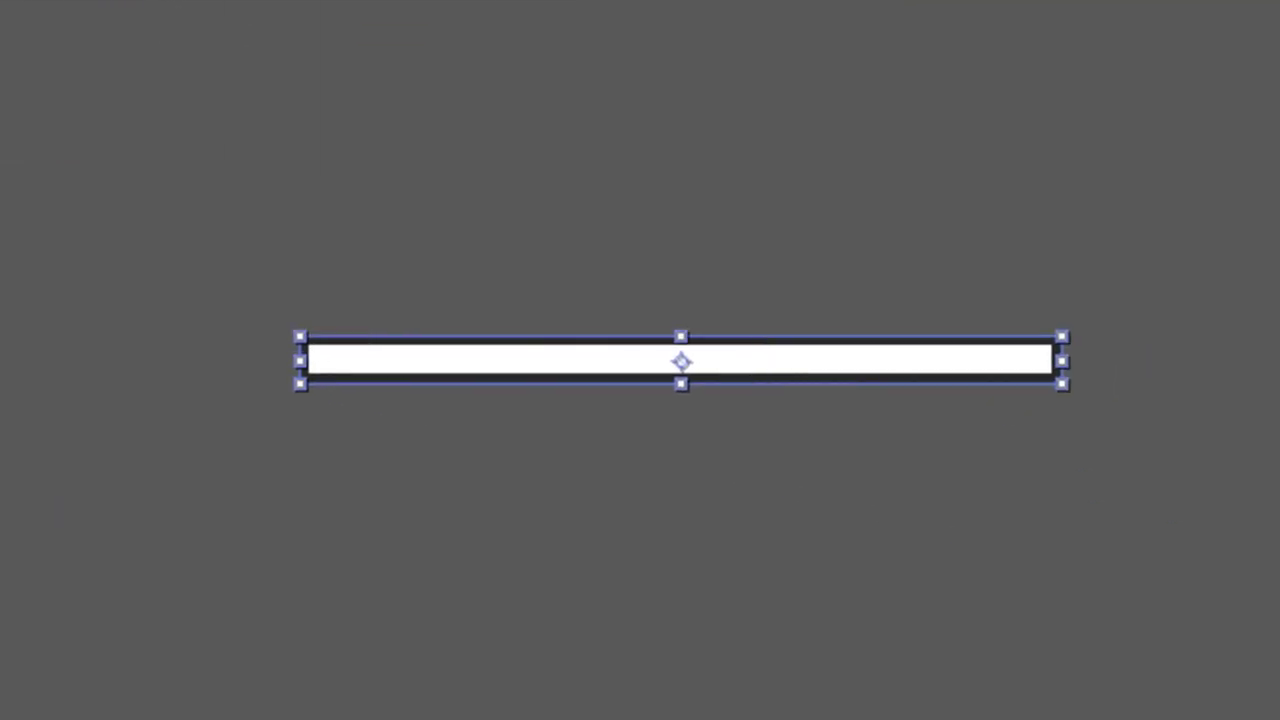
- Rename the rectangle's shape layer as Outline
key("ctrl+shift+a")
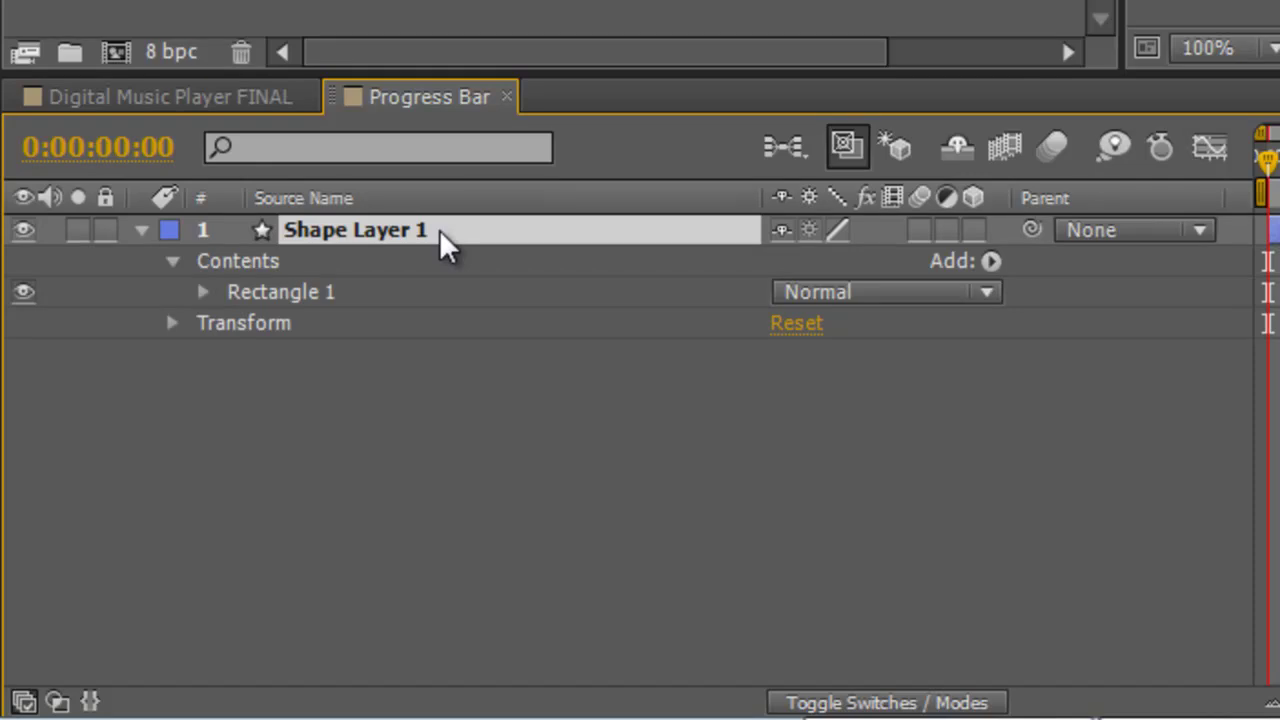
key("Return")
type("Outl")
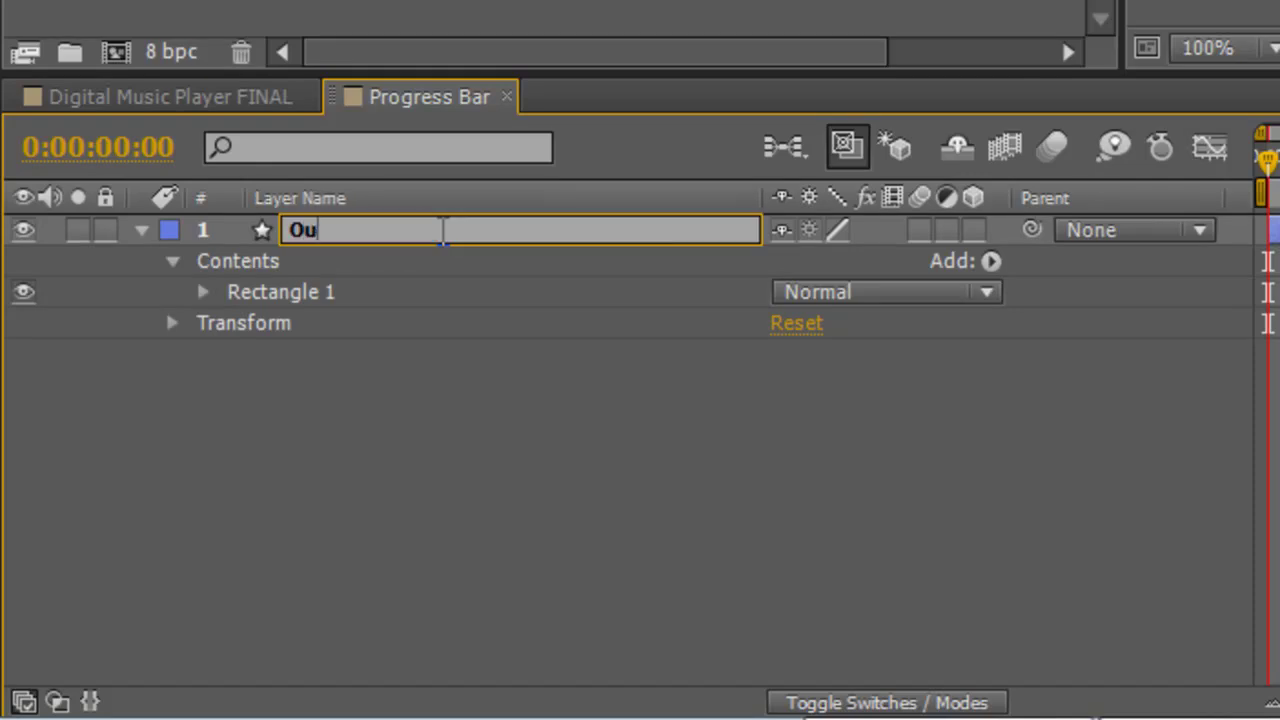
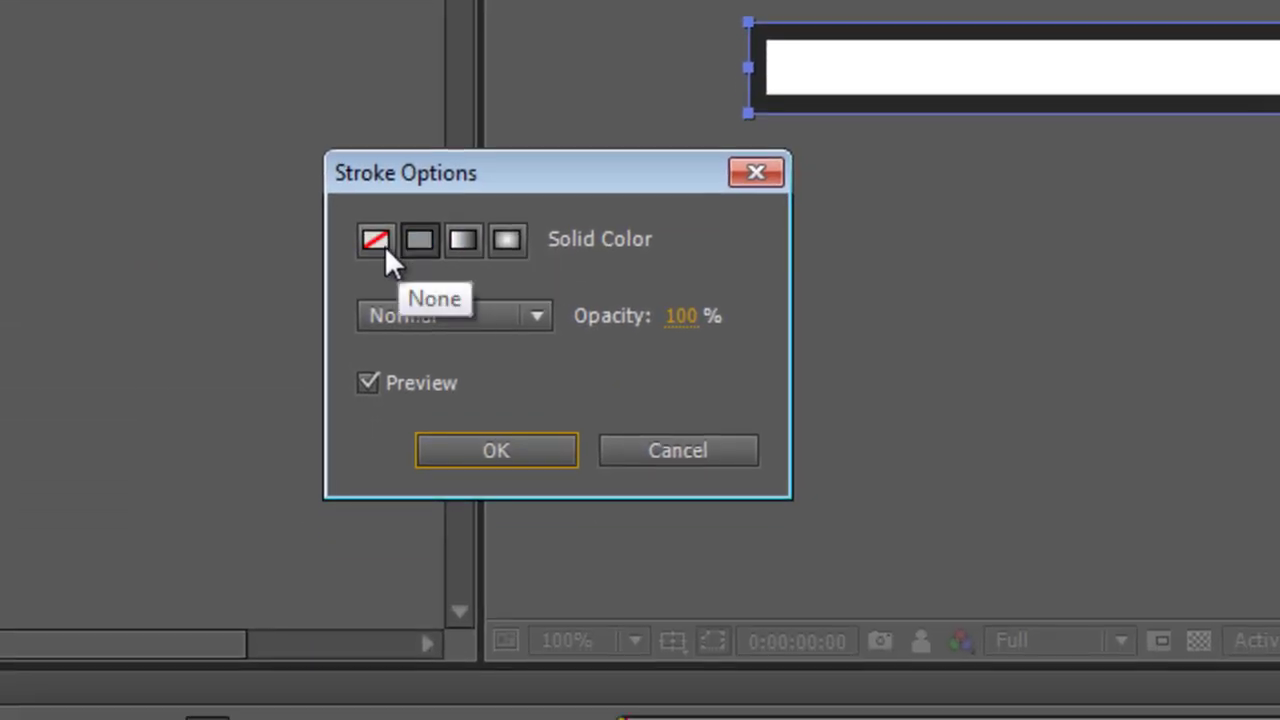
- Remove the stroke from the upper rectangle shape layer and give it a solid fill of RGB 40, 40, 40 (282828)
left_click(385, 246)
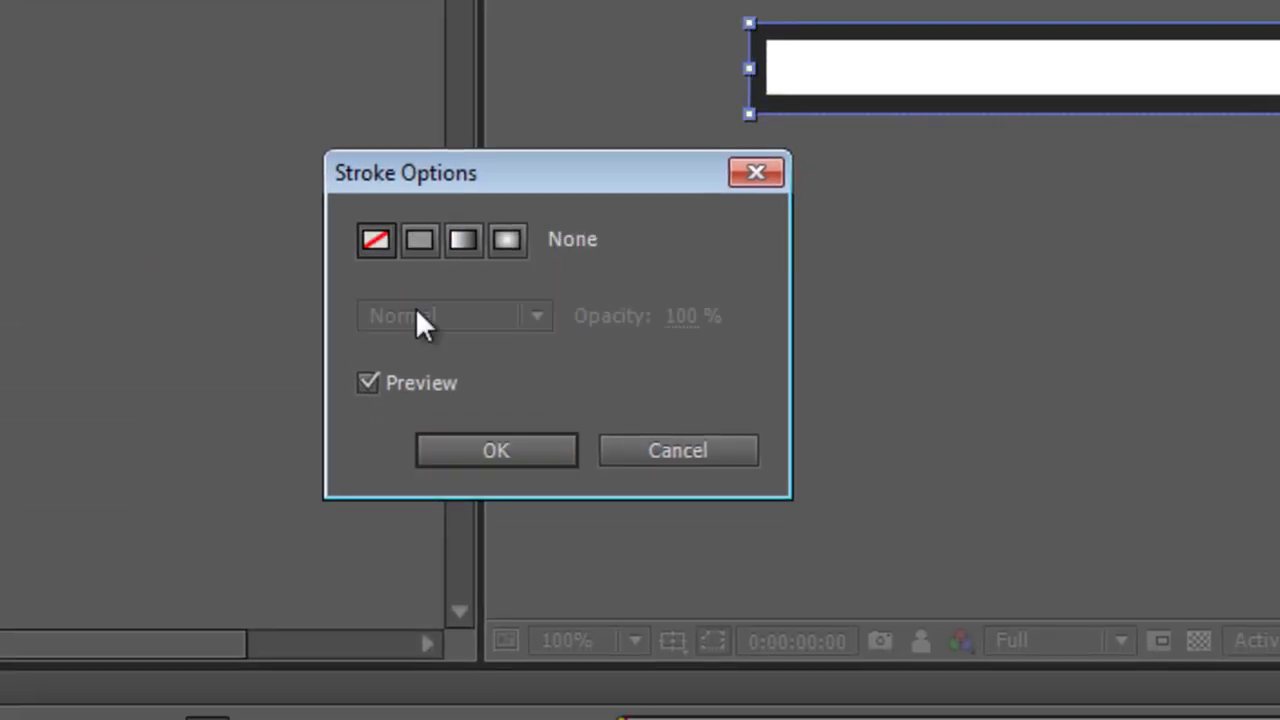
left_click(507, 452)
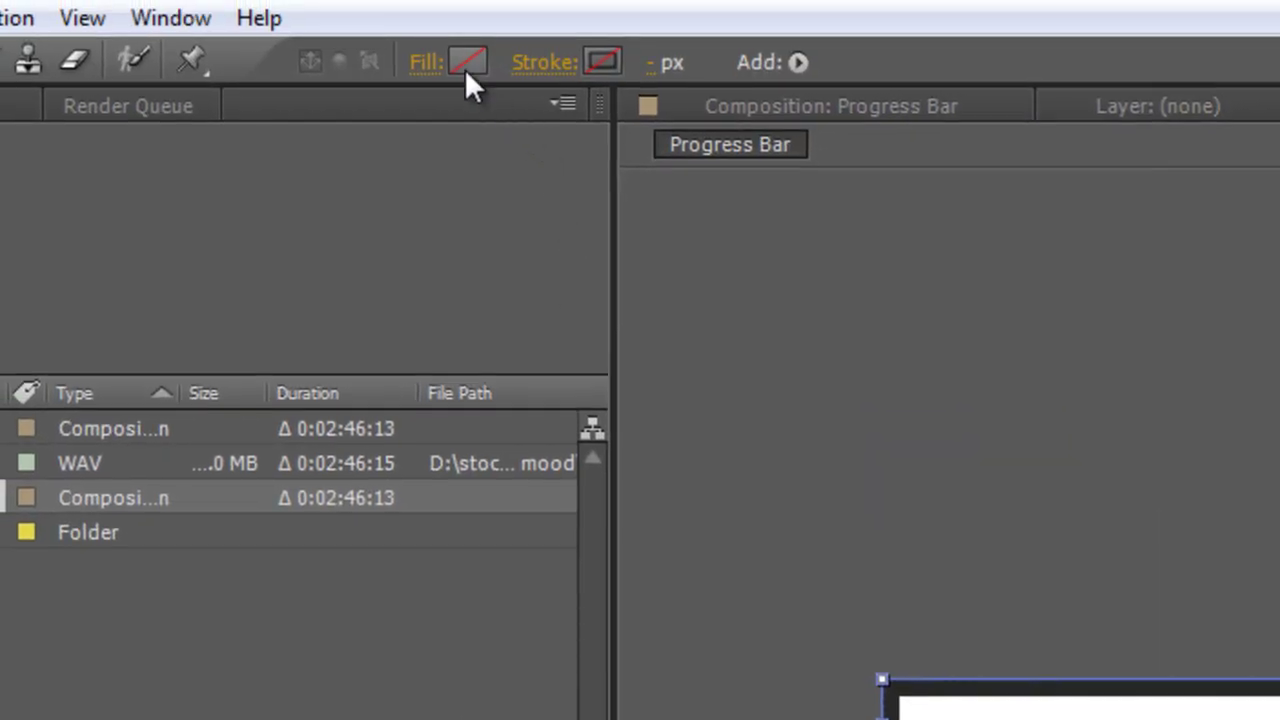
left_click(466, 65)
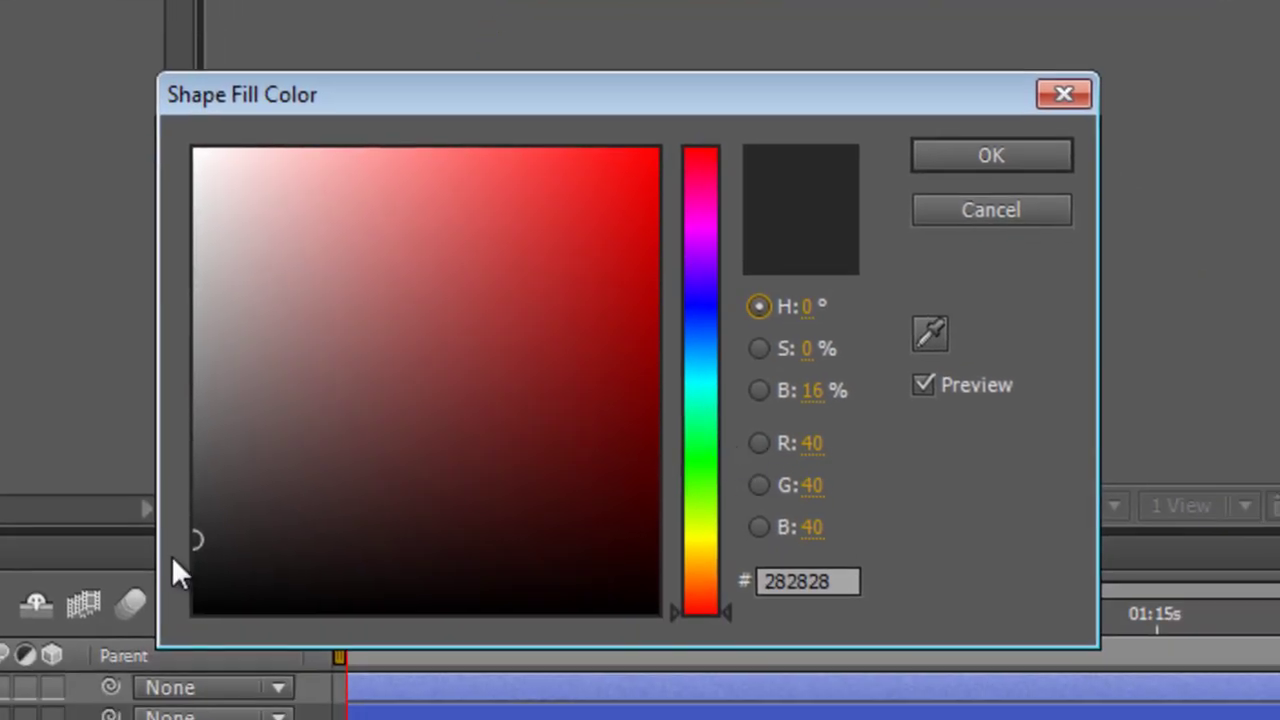
left_click(196, 543)
left_click(812, 443)
type("40")
key("Tab")
type("40")
key("Tab")
type("40")
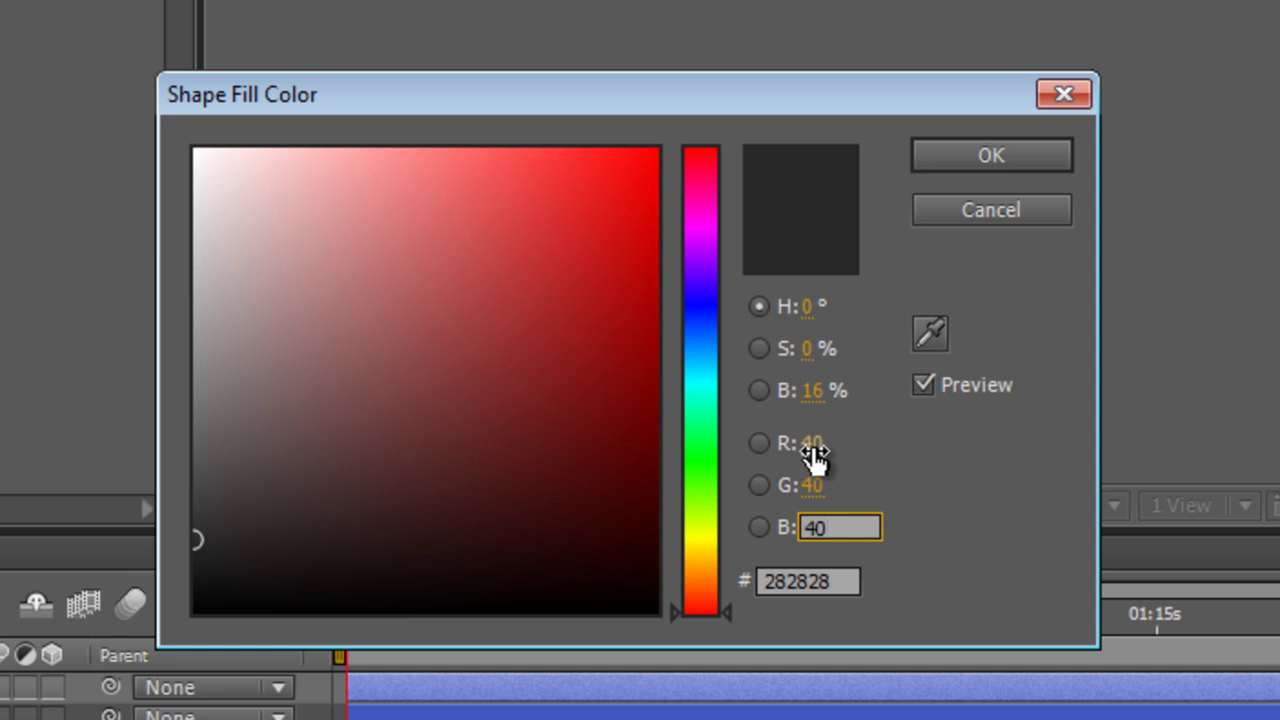
key("Return")
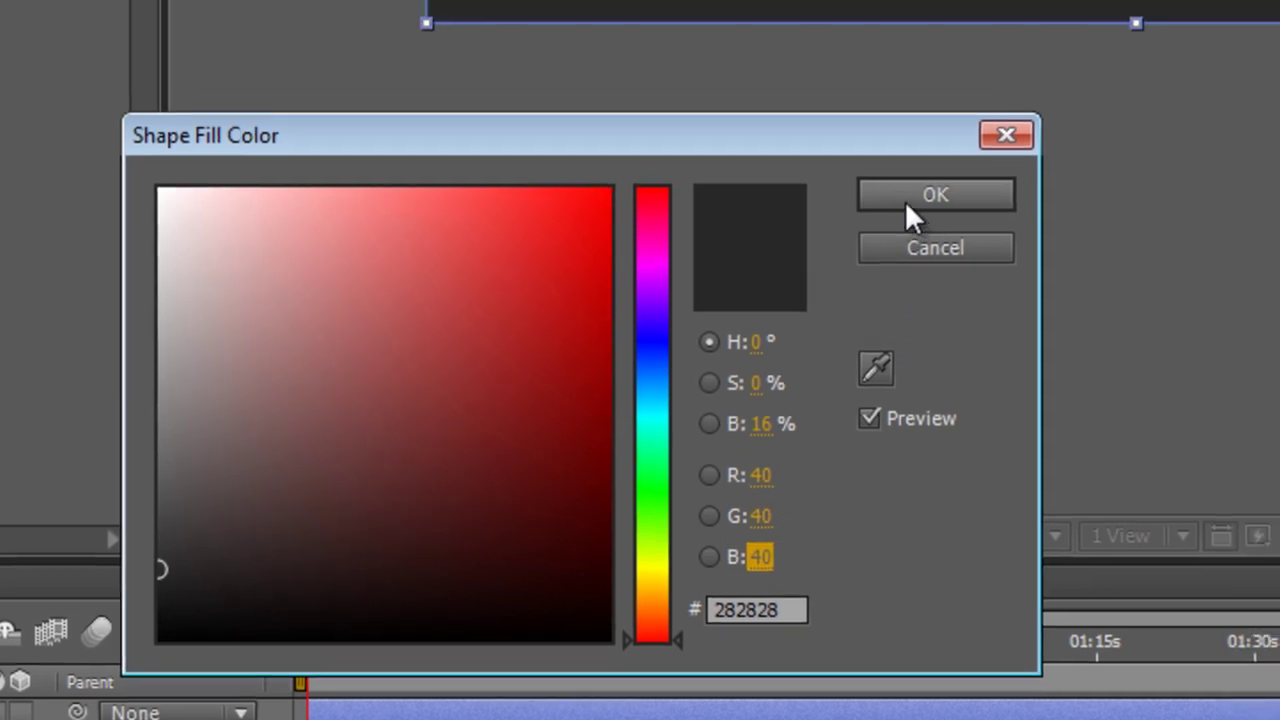
left_click(970, 157)
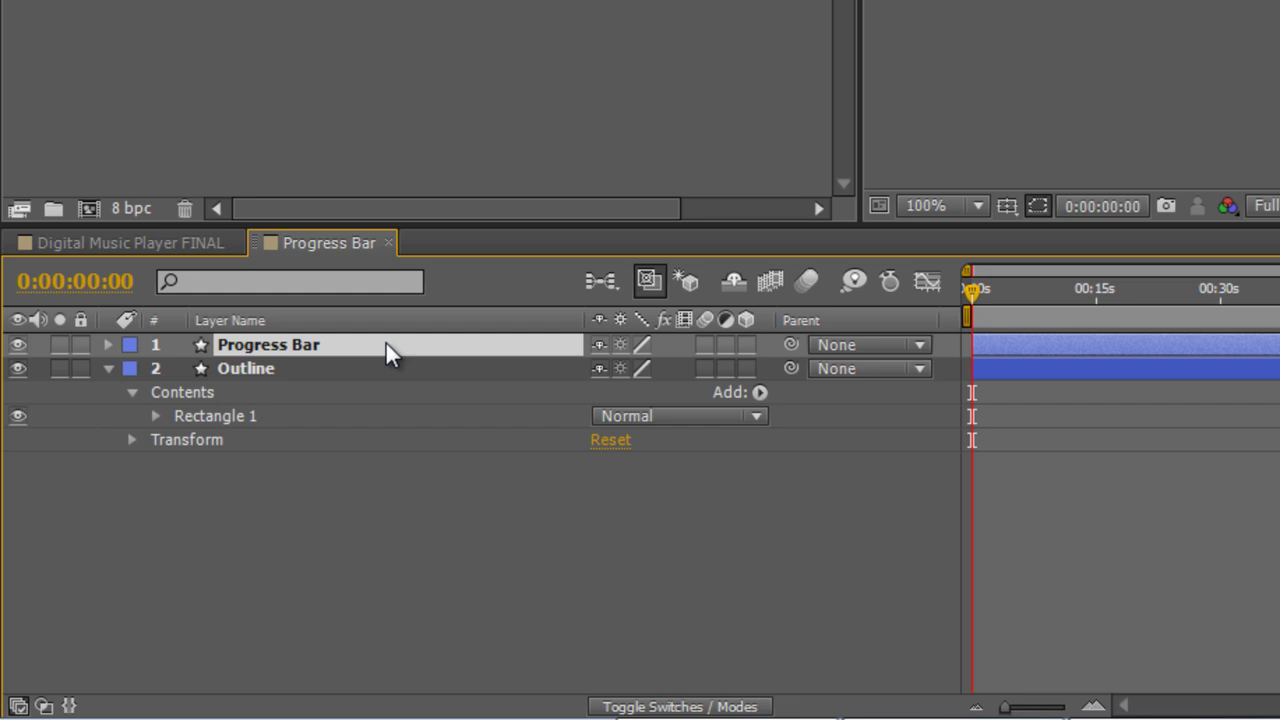
- Start keyframing the Progress Bar layer's Position at 0:00:00:00
key("p")
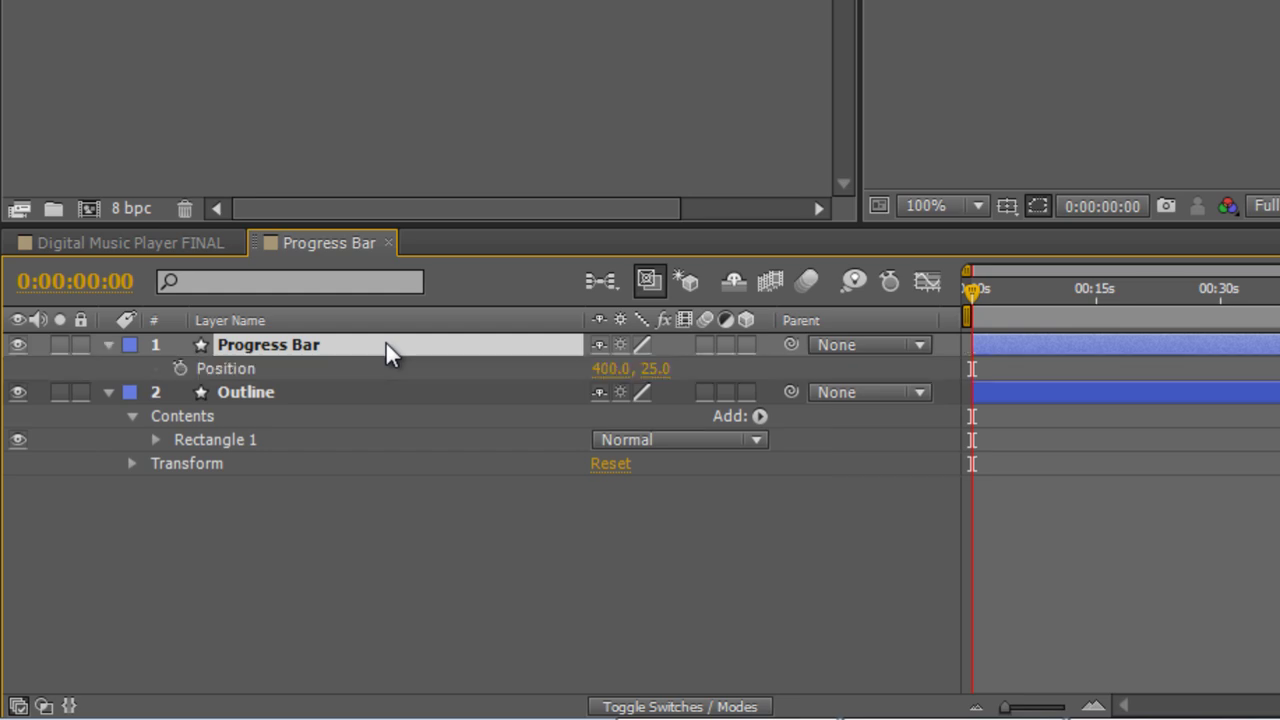
left_click_drag(973, 292, 925, 310)
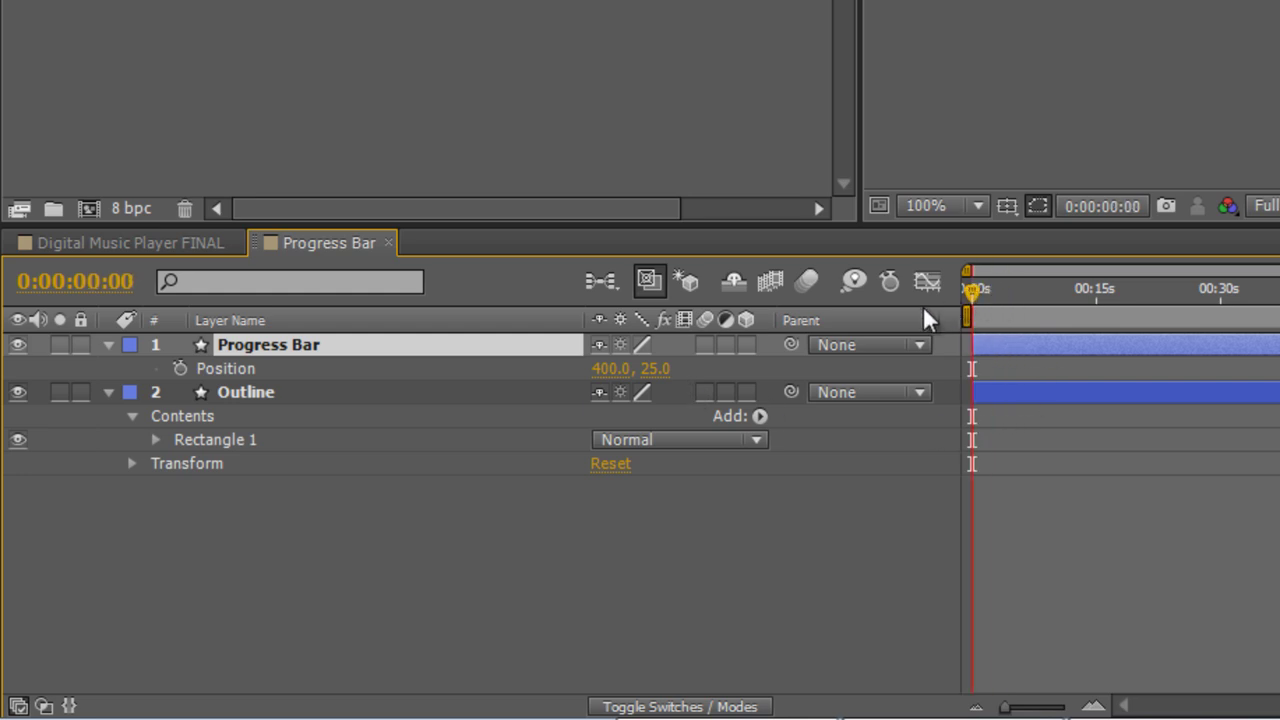
left_click(181, 369)
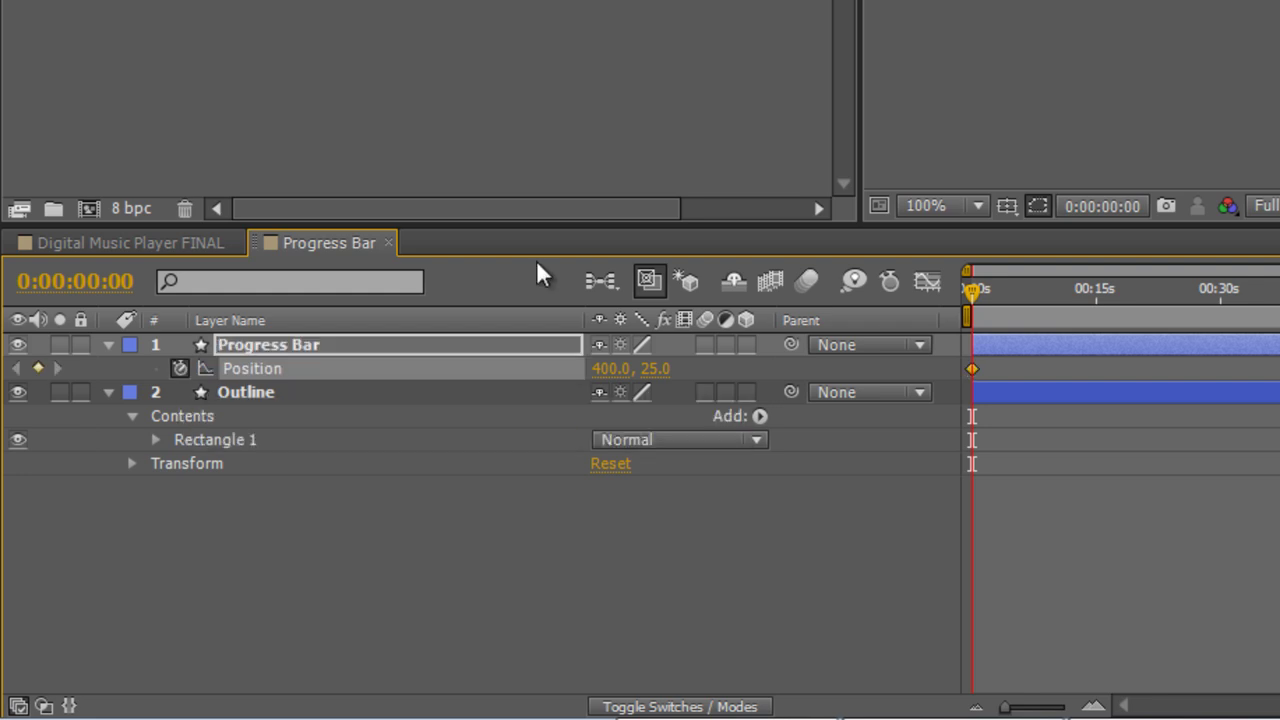
- Add a Position keyframe for the Progress Bar layer at 0:02:46:12 and shift the bar leftwards at the 0:00:00:00 keyframe
left_click_drag(1279, 290, 1279, 293)
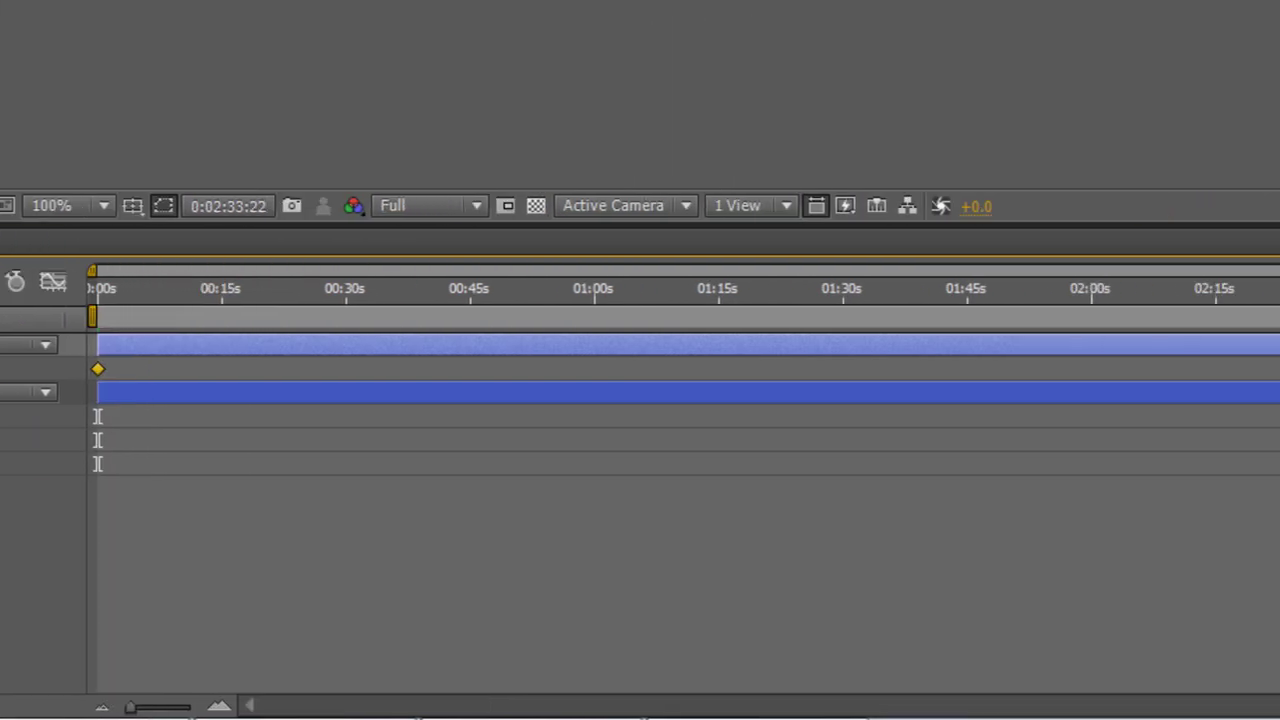
left_click_drag(849, 293, 992, 300)
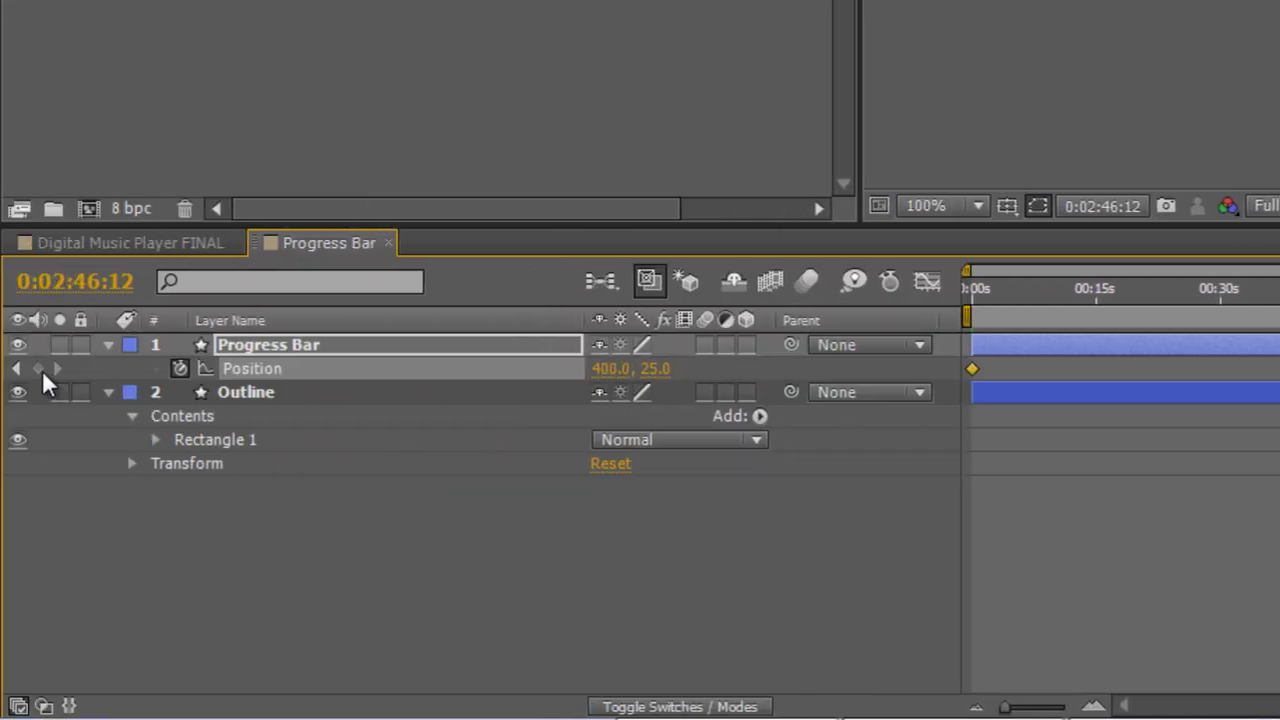
left_click(40, 369)
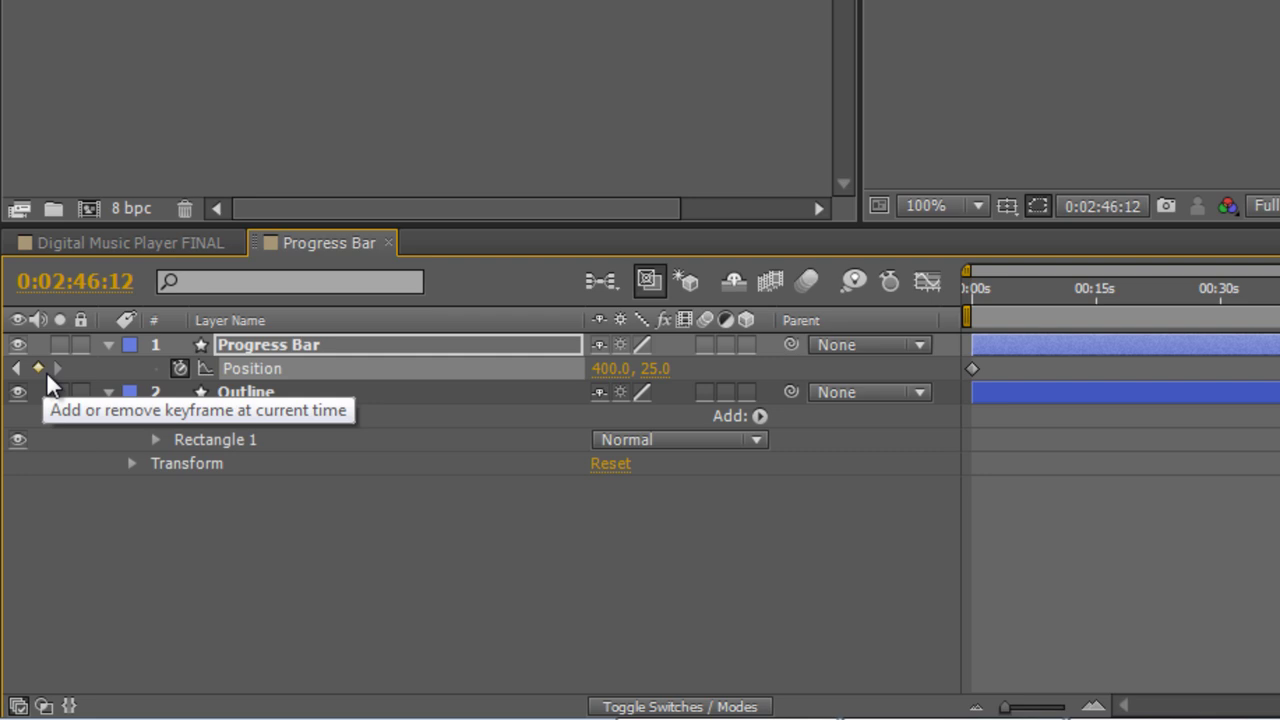
left_click_drag(1031, 287, 937, 285)
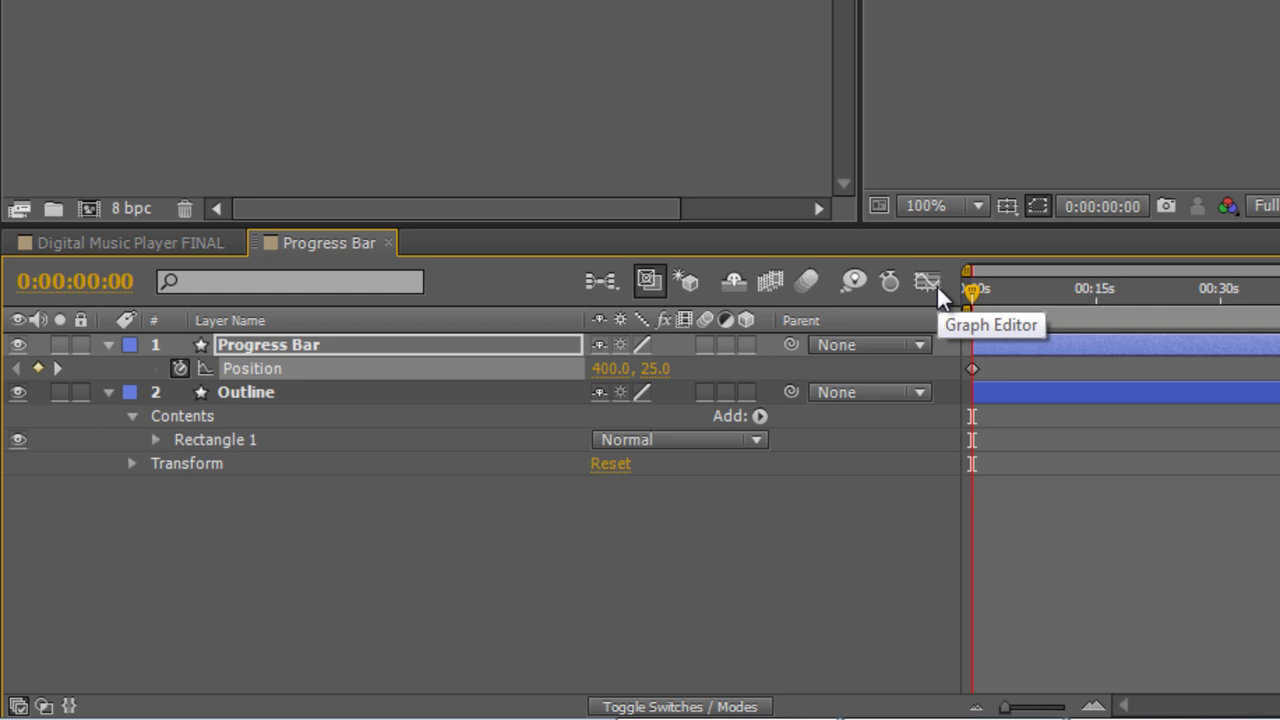
left_click_drag(612, 368, 522, 380)
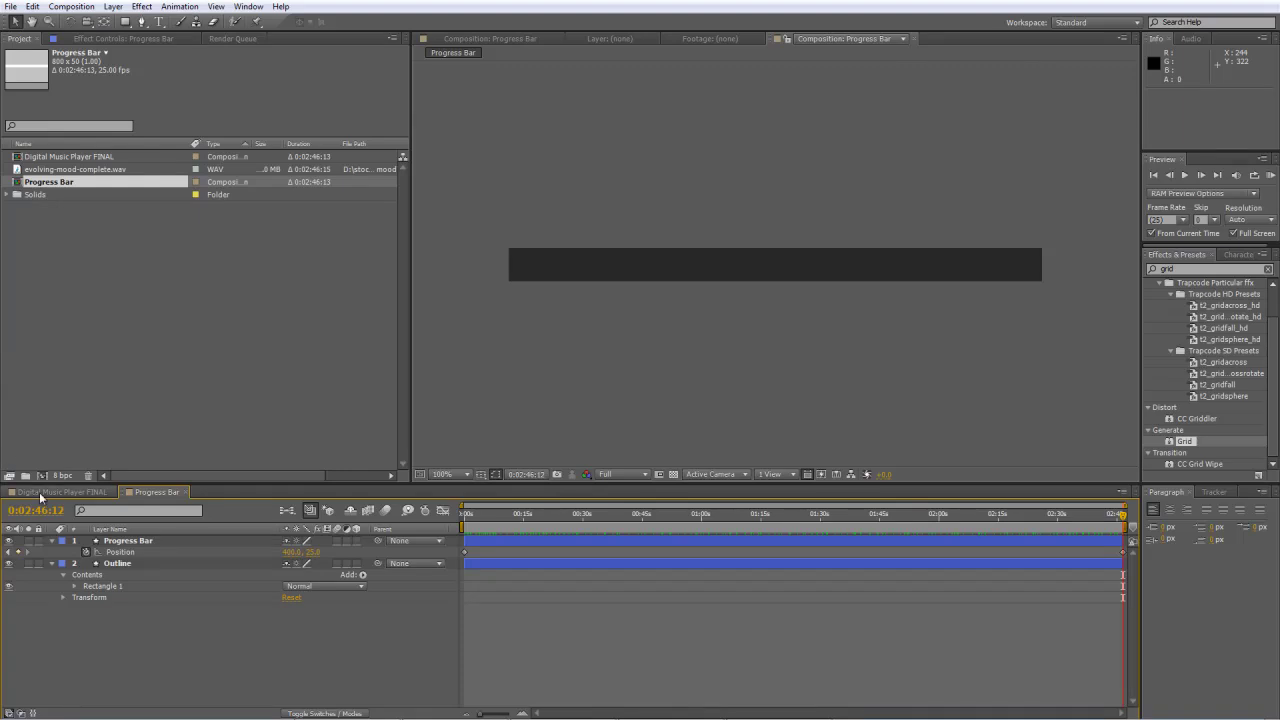
- Place the Progress Bar composition above the Panel BG layer in the Digital Music Player FINAL composition
left_click(40, 492)
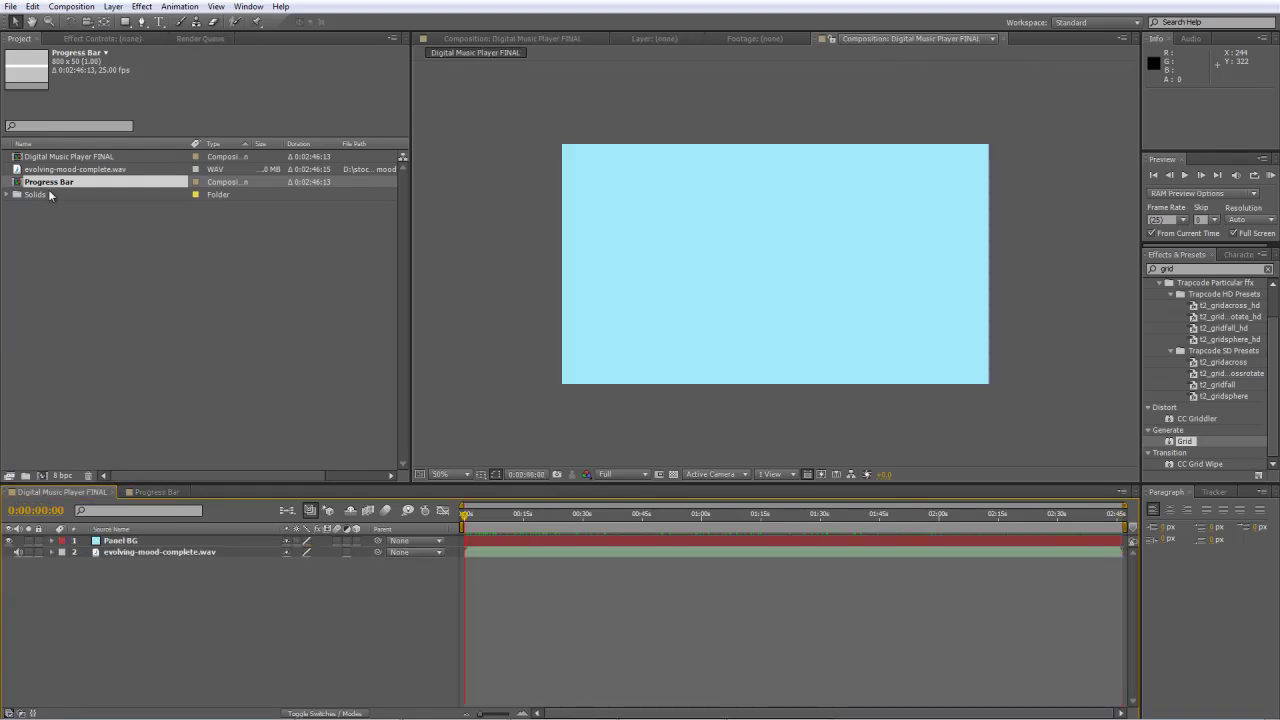
left_click_drag(42, 186, 122, 540)
left_click_drag(464, 515, 303, 566)
- Create a new composition named Marquee Text 1, 800 px wide and 70 px high
right_click(118, 273)
left_click(133, 278)
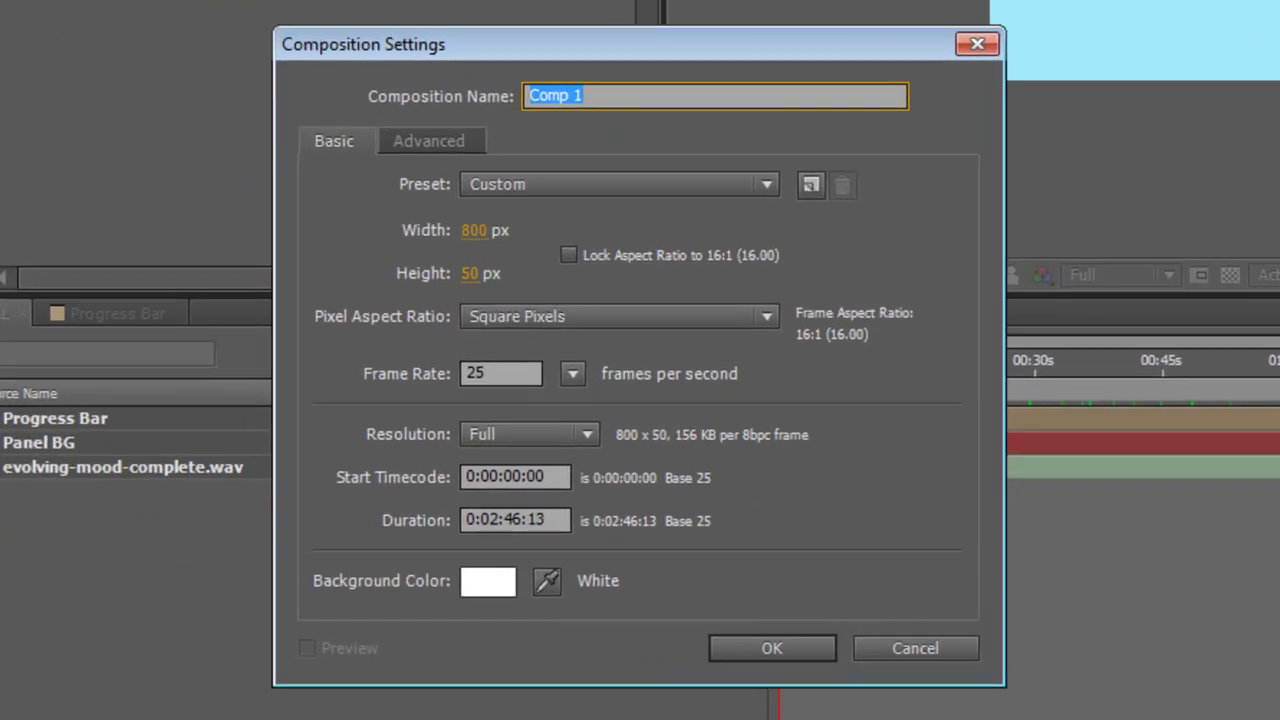
type("Marquee Text 1")
left_click(913, 170)
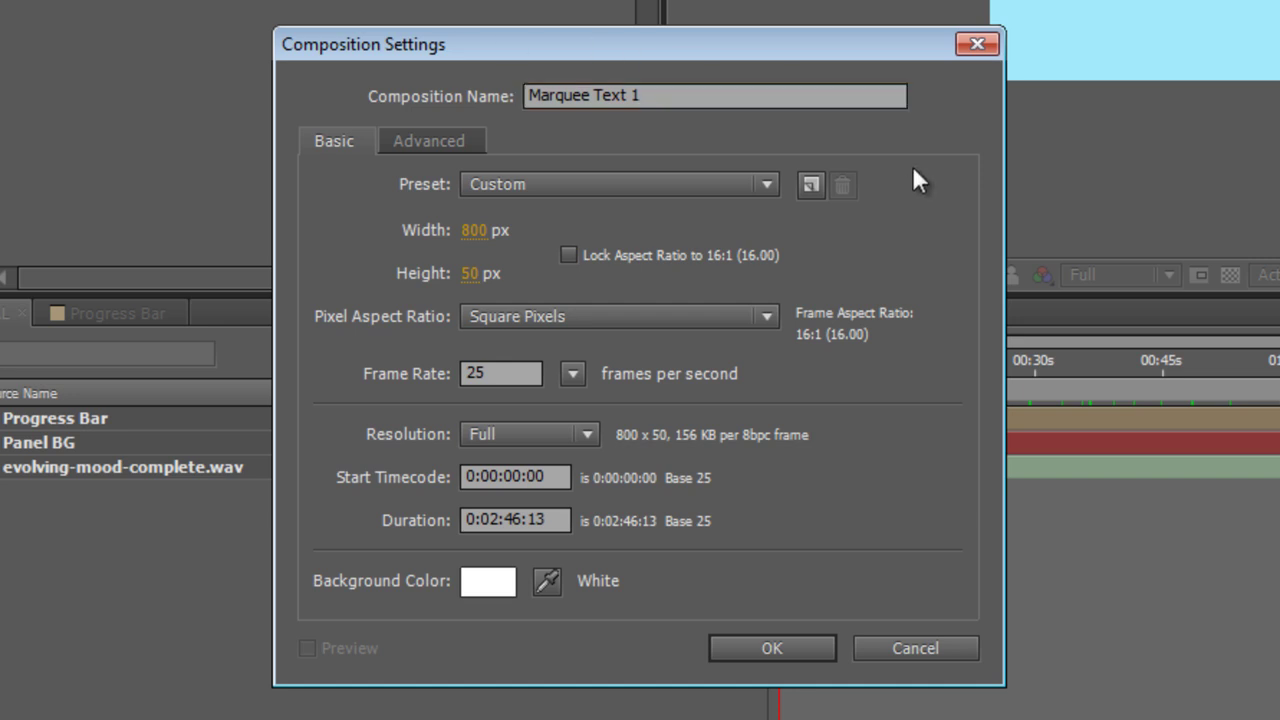
left_click(472, 230)
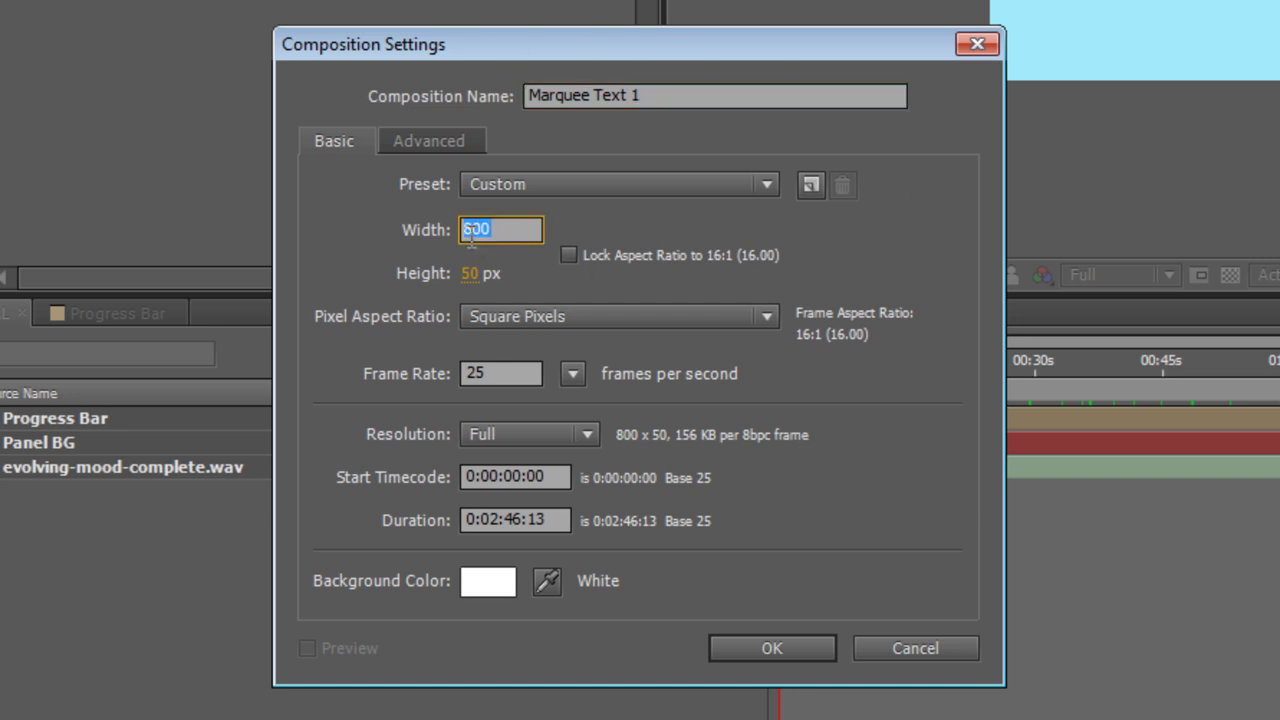
type("800")
key("Tab")
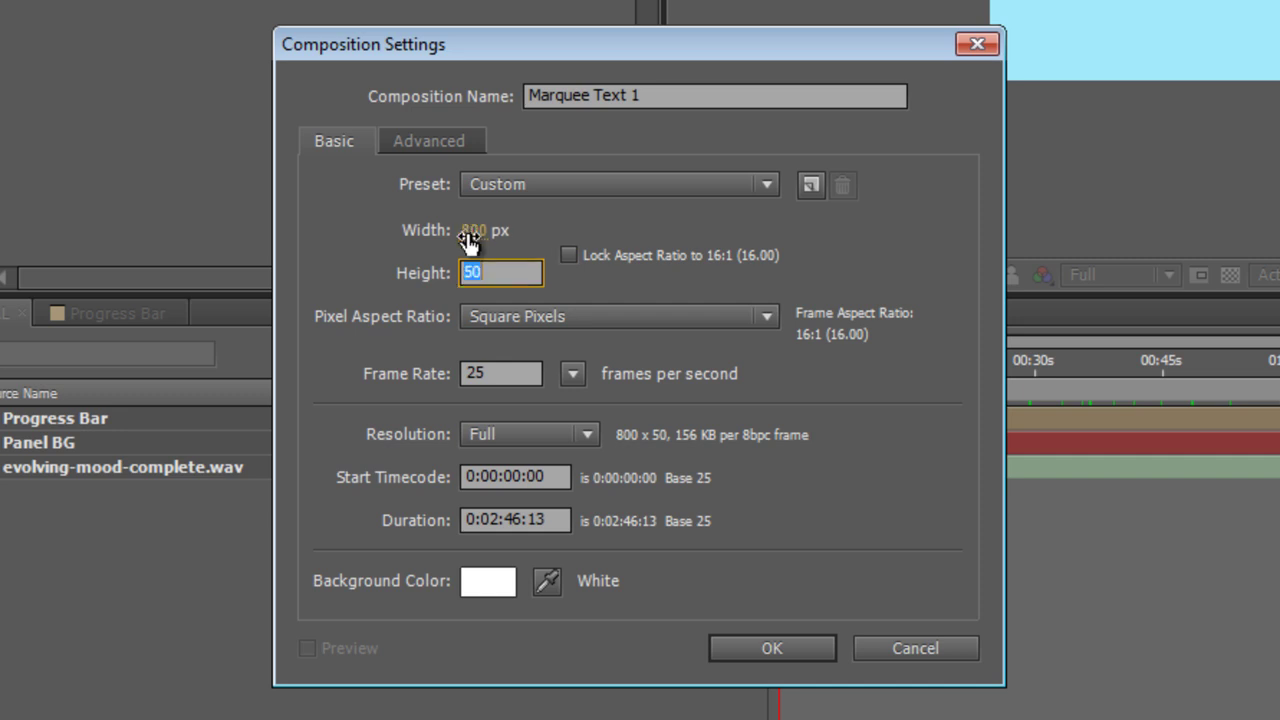
type("70")
left_click(763, 648)
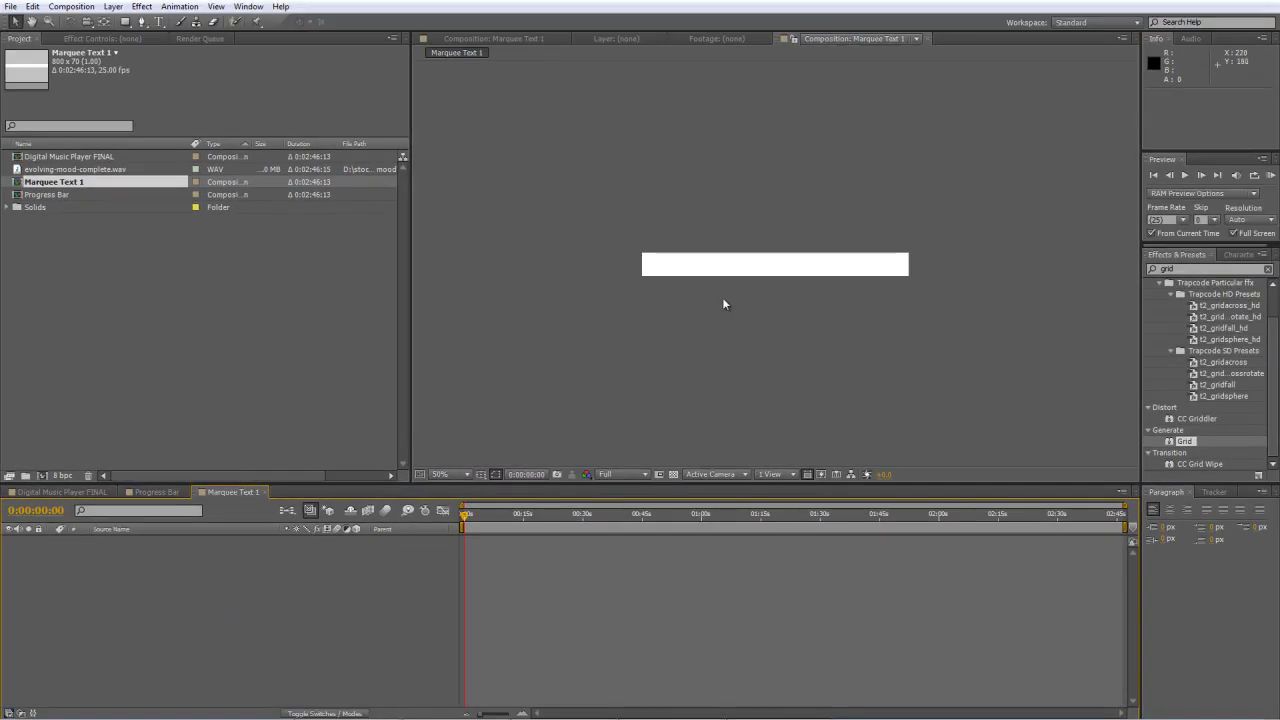
- Add a text layer reading "Artist Title" inside the white strip of the Marquee Text 1 composition
key("slash")
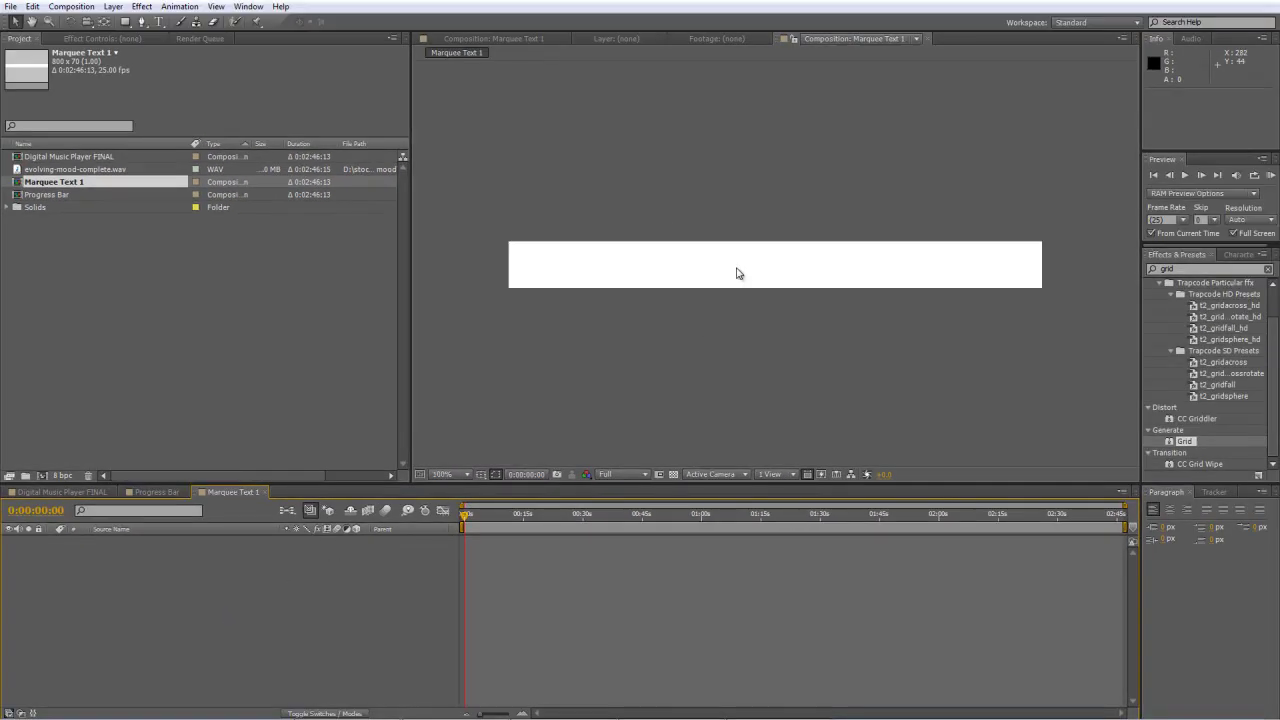
left_click(158, 21)
left_click(517, 266)
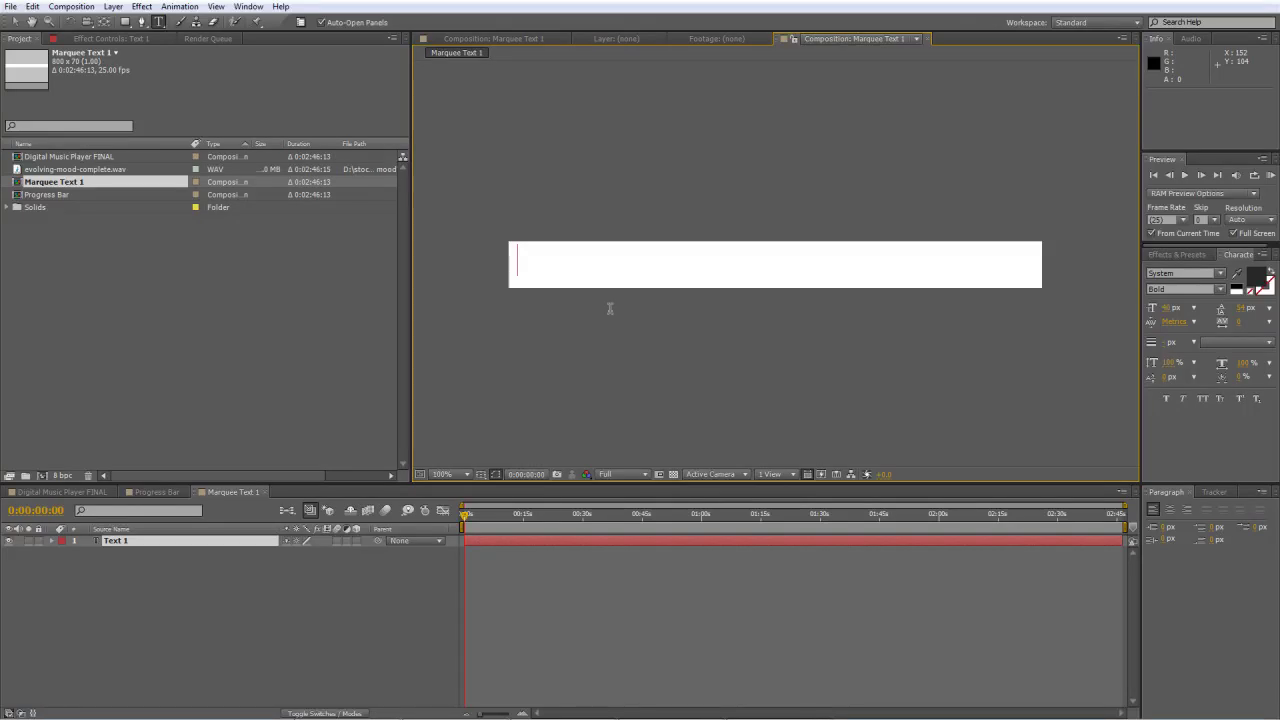
type("Artisth")
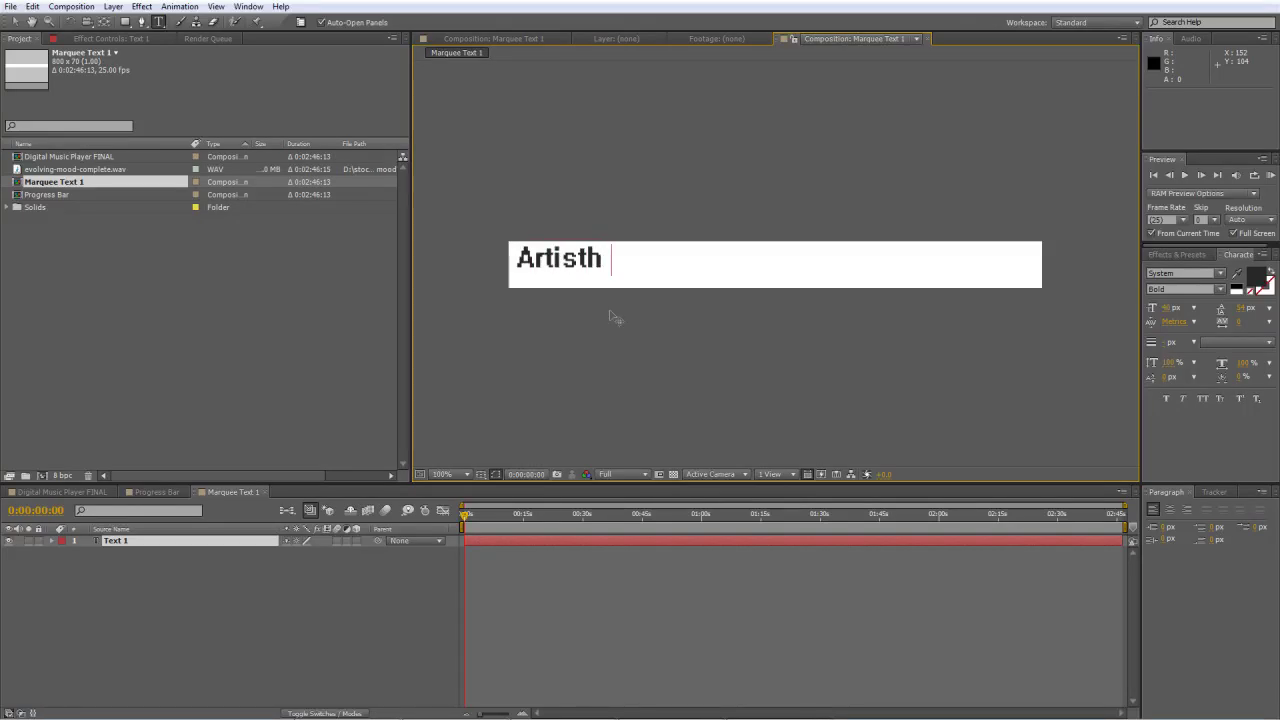
key("BackSpace")
key("BackSpace")
type("Title")
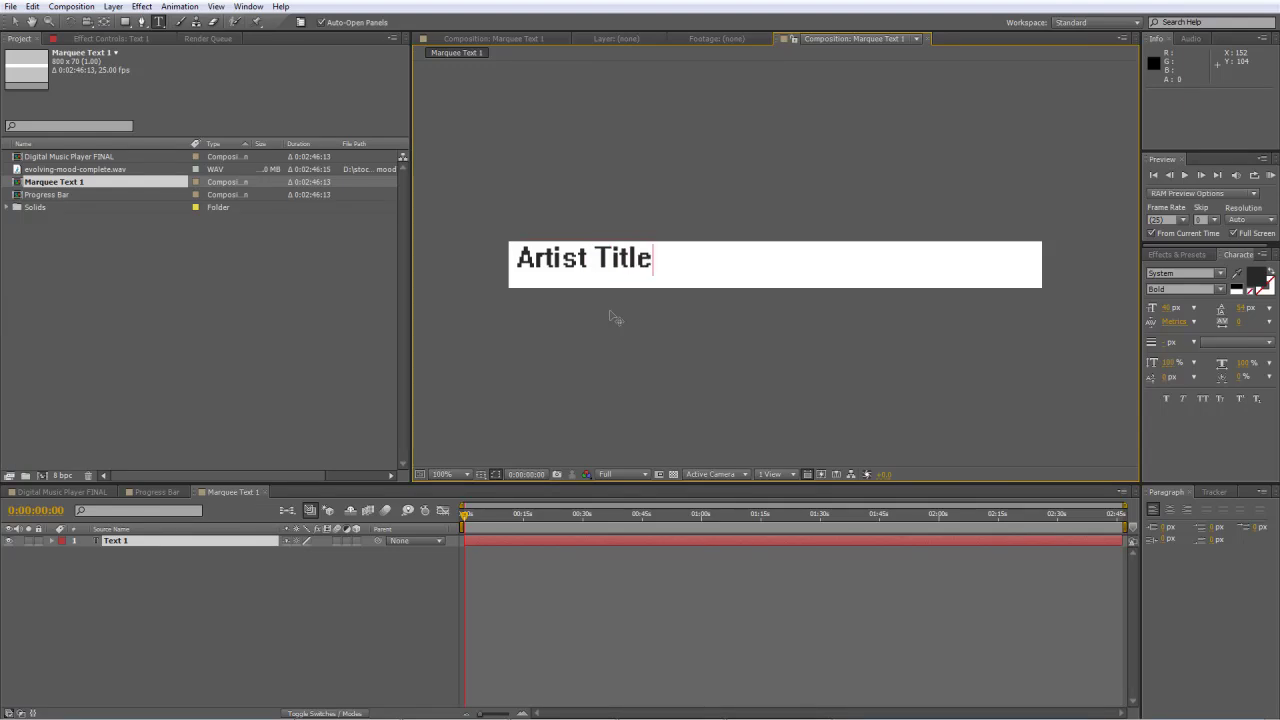
left_click(266, 654)
left_click(229, 542)
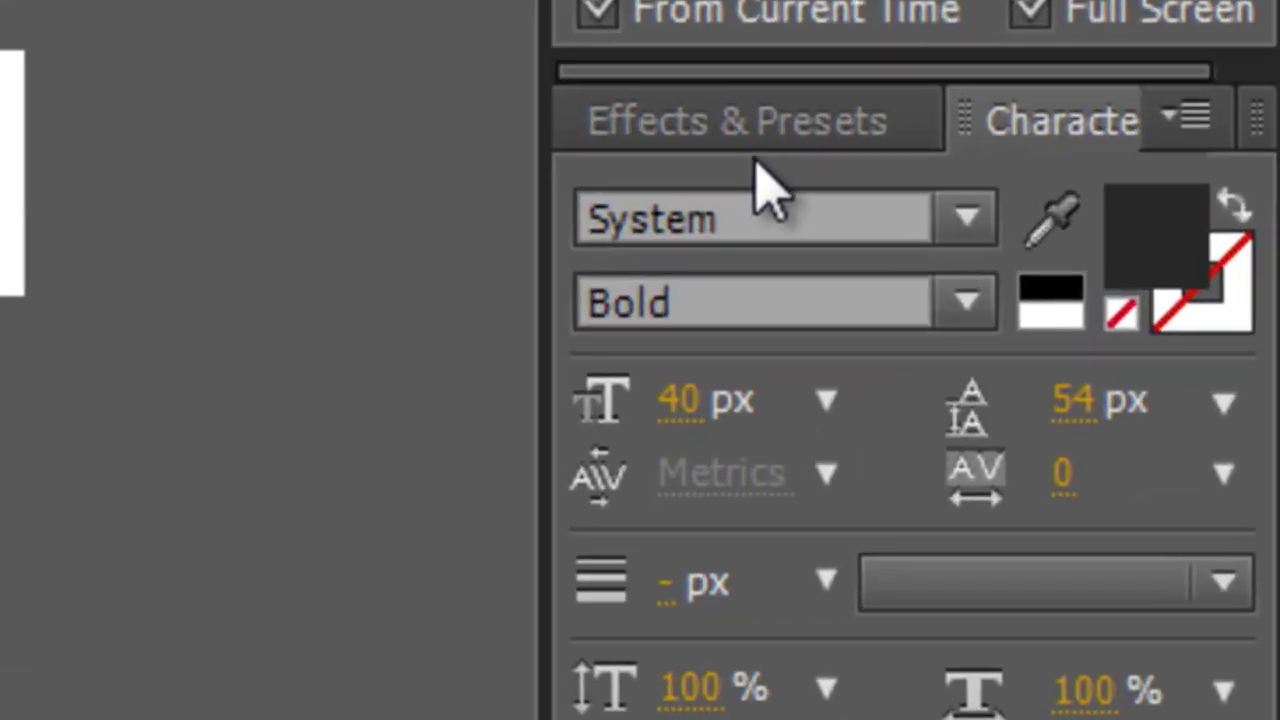
- Set the Artist Title text size to 60 px and align the text at the strip's left edge, at about 3, 57
left_click(1132, 266)
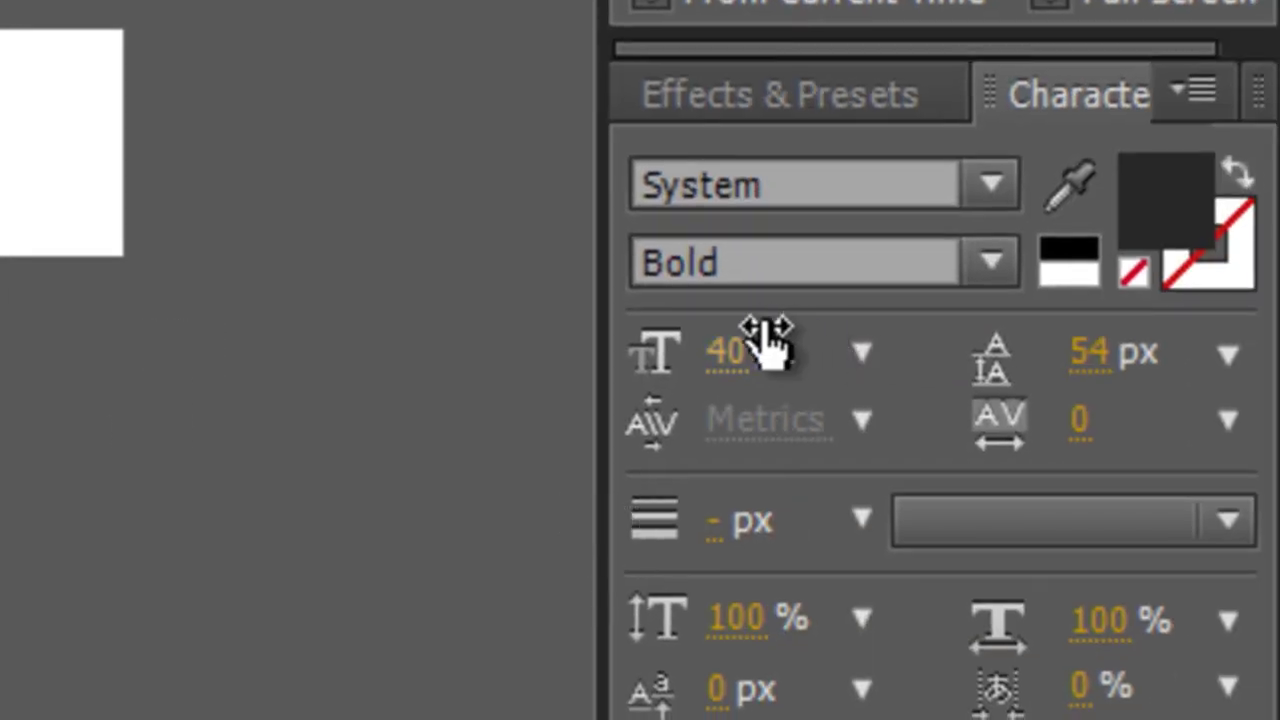
left_click(729, 368)
type("60")
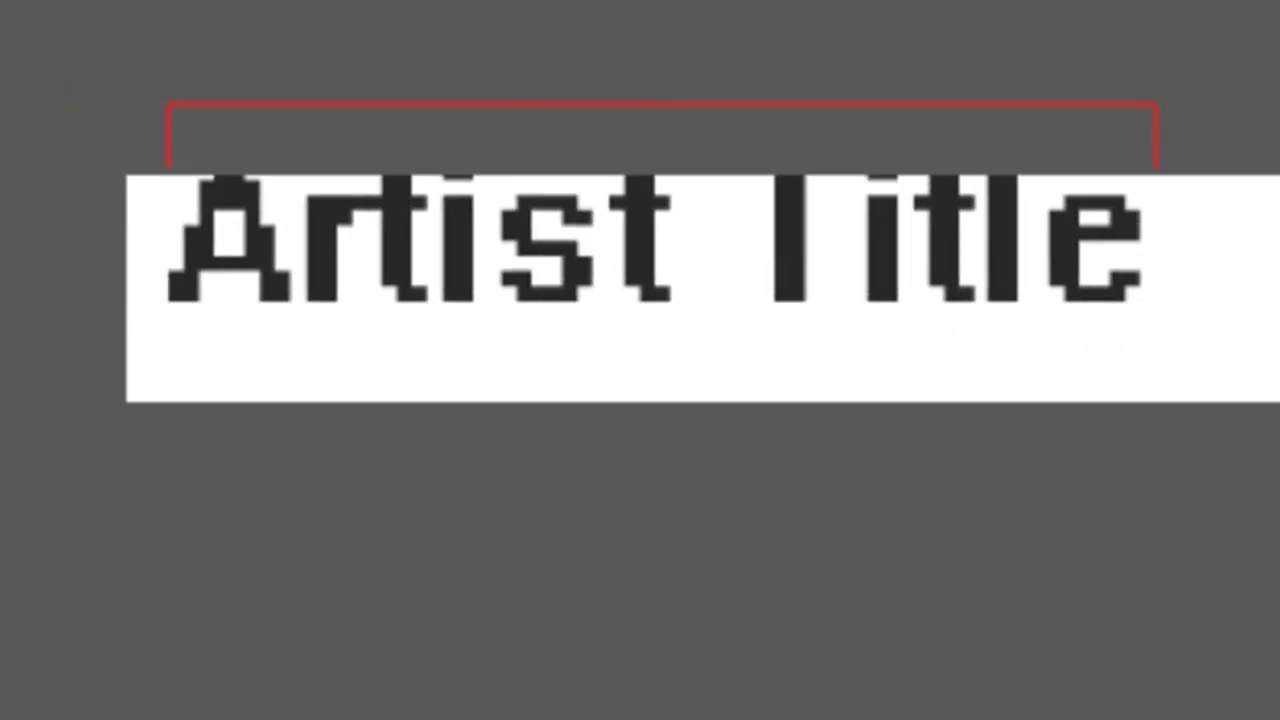
left_click(170, 305)
left_click_drag(170, 305, 134, 357)
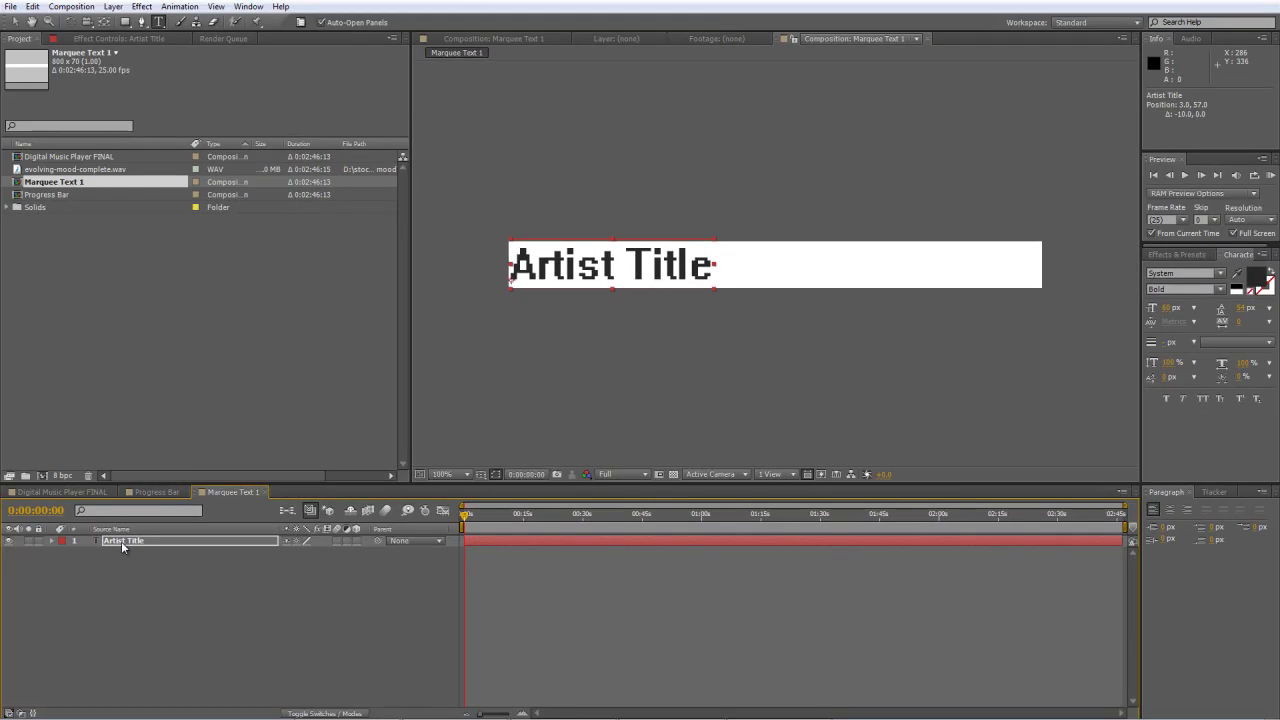
key("Return")
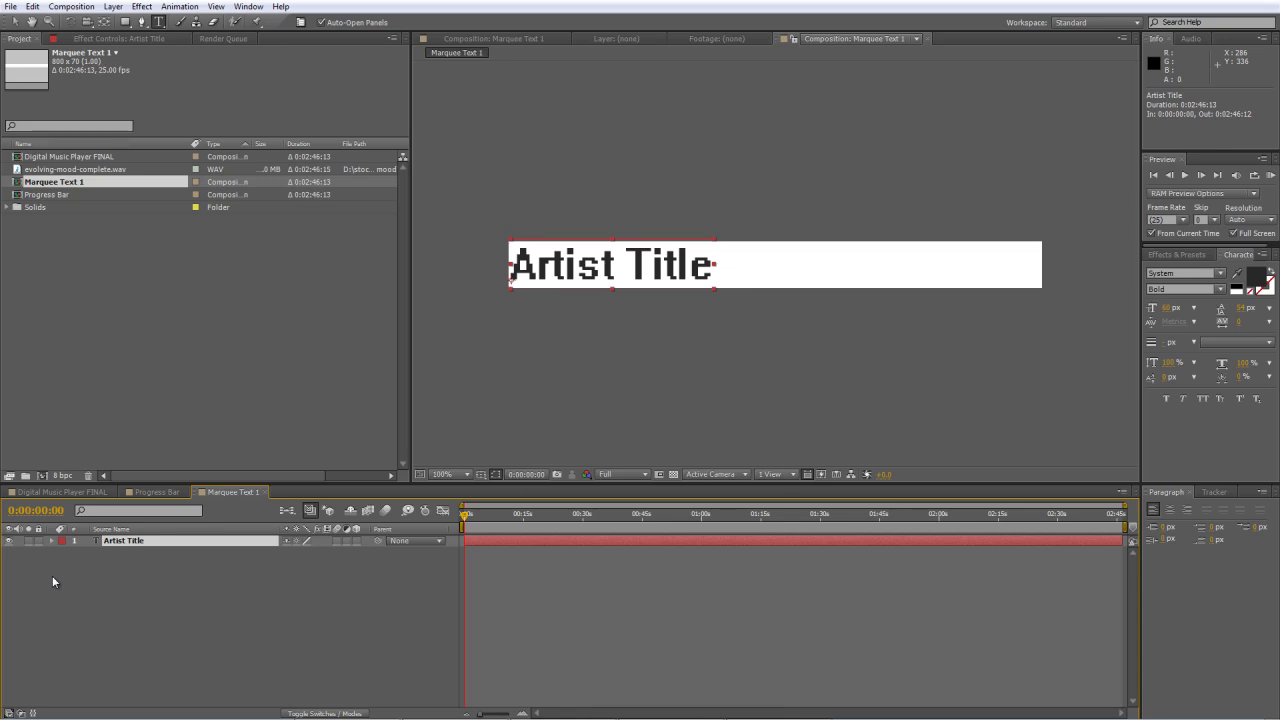
left_click(134, 549)
left_click(131, 541)
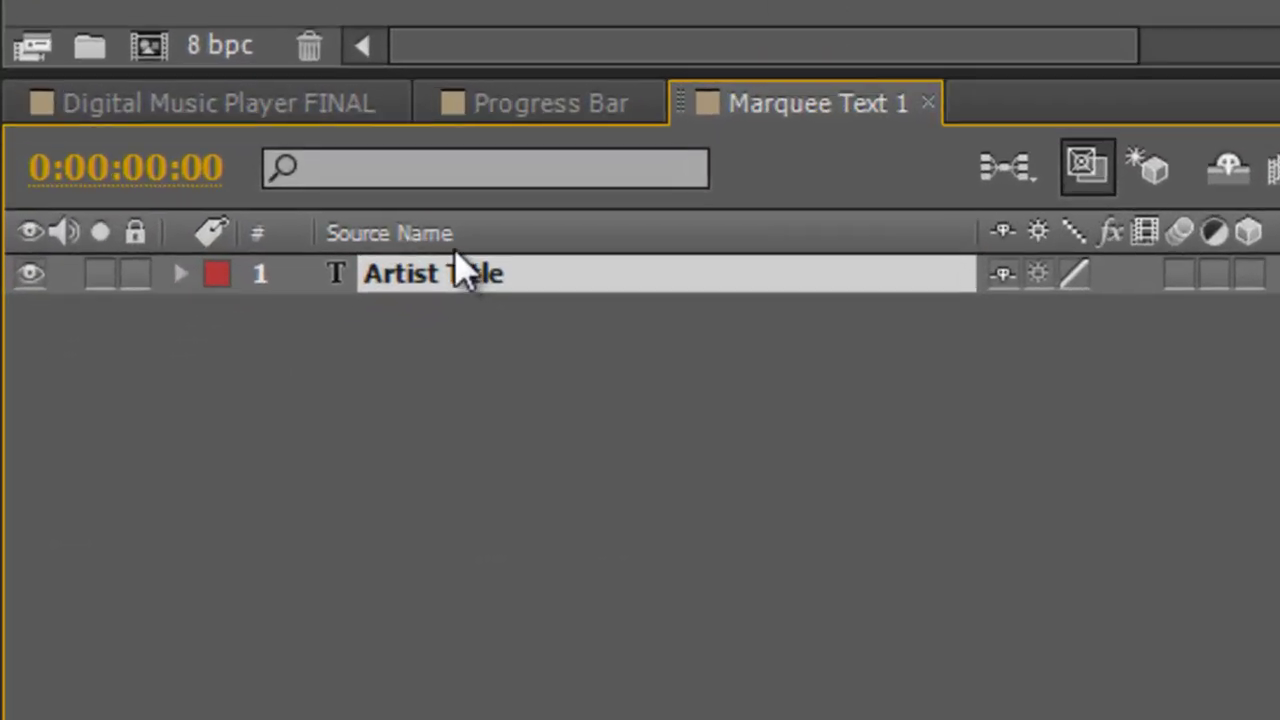
- Trim the end of the Artist Title layer to 0:00:05:00
left_click(182, 178)
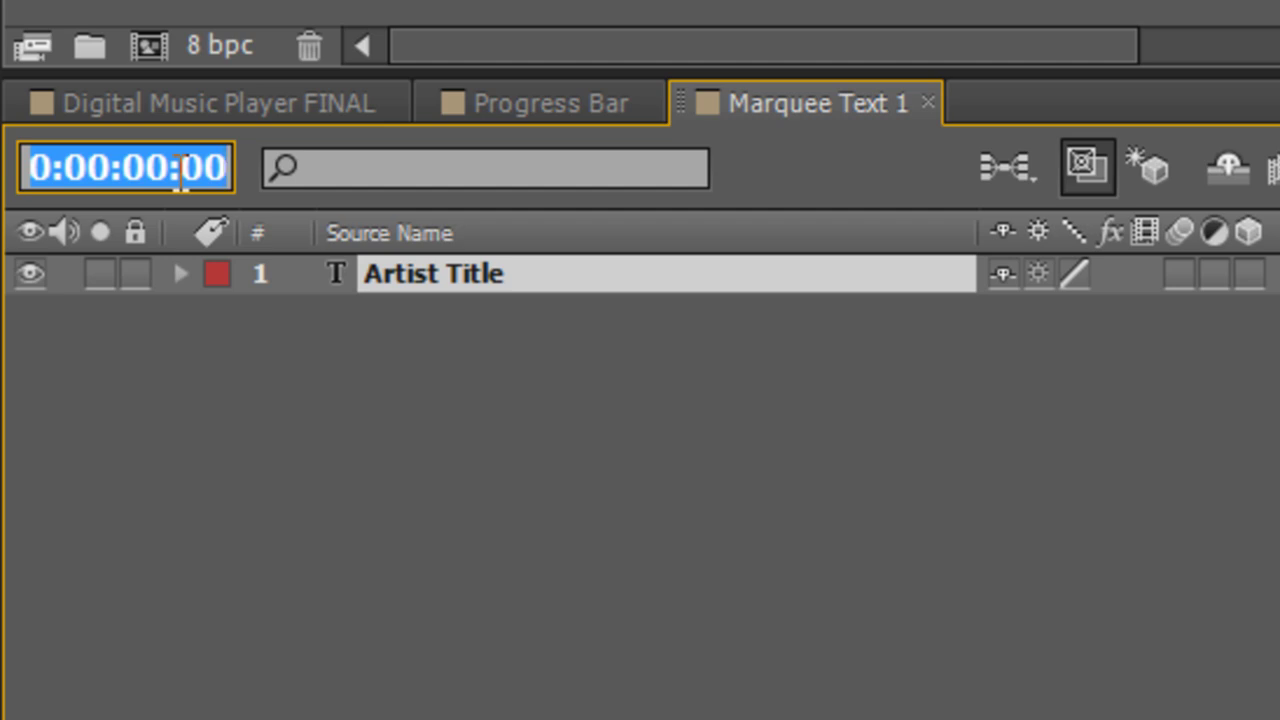
type("5")
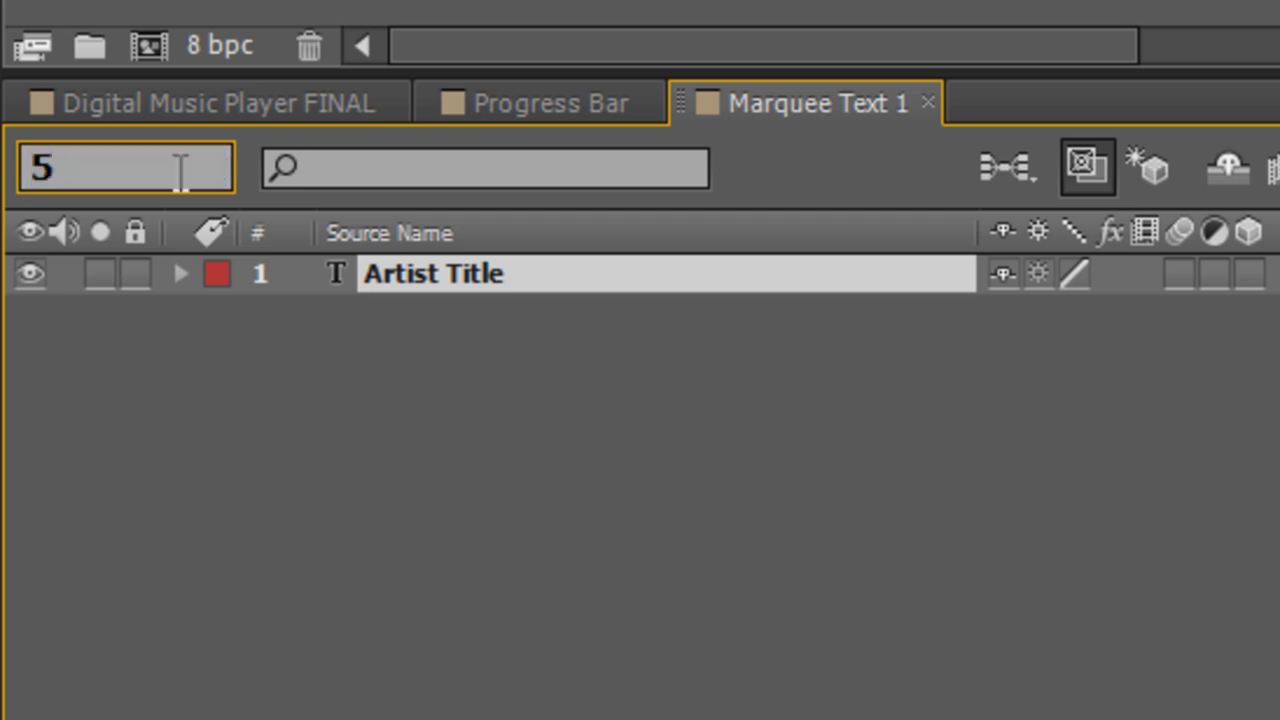
type("00")
left_click(332, 515)
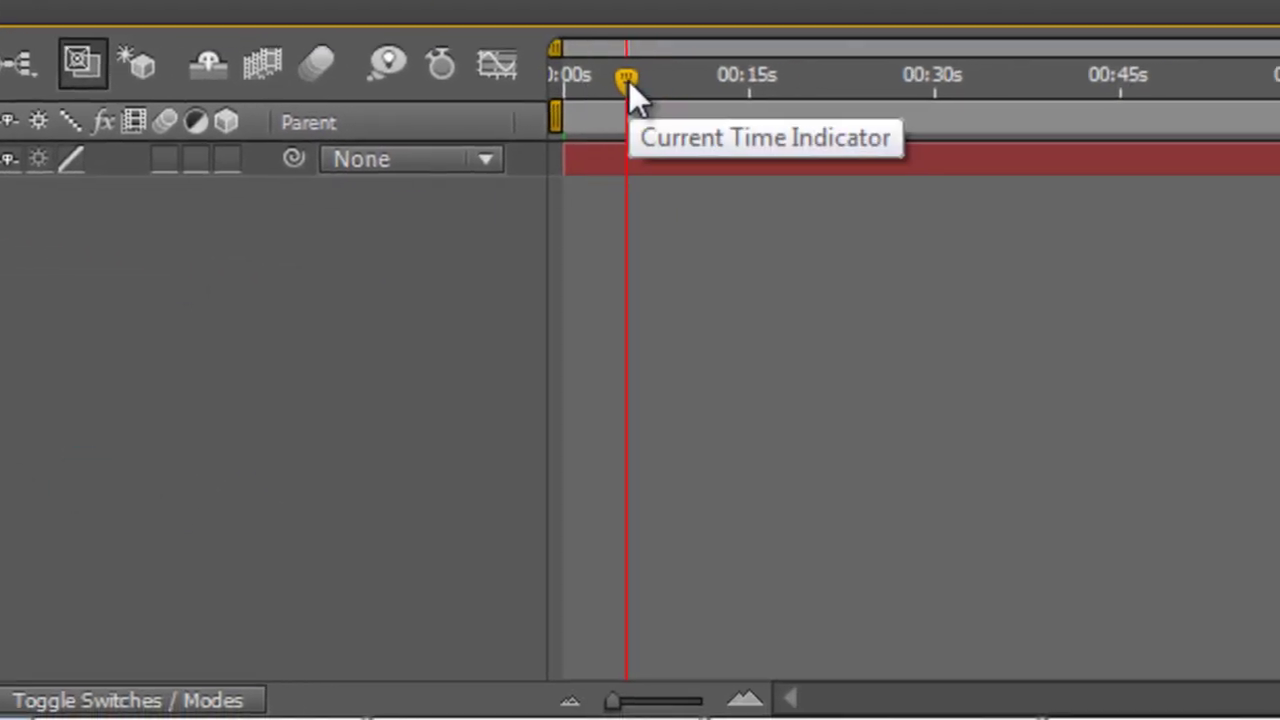
left_click_drag(776, 161, 0, 160)
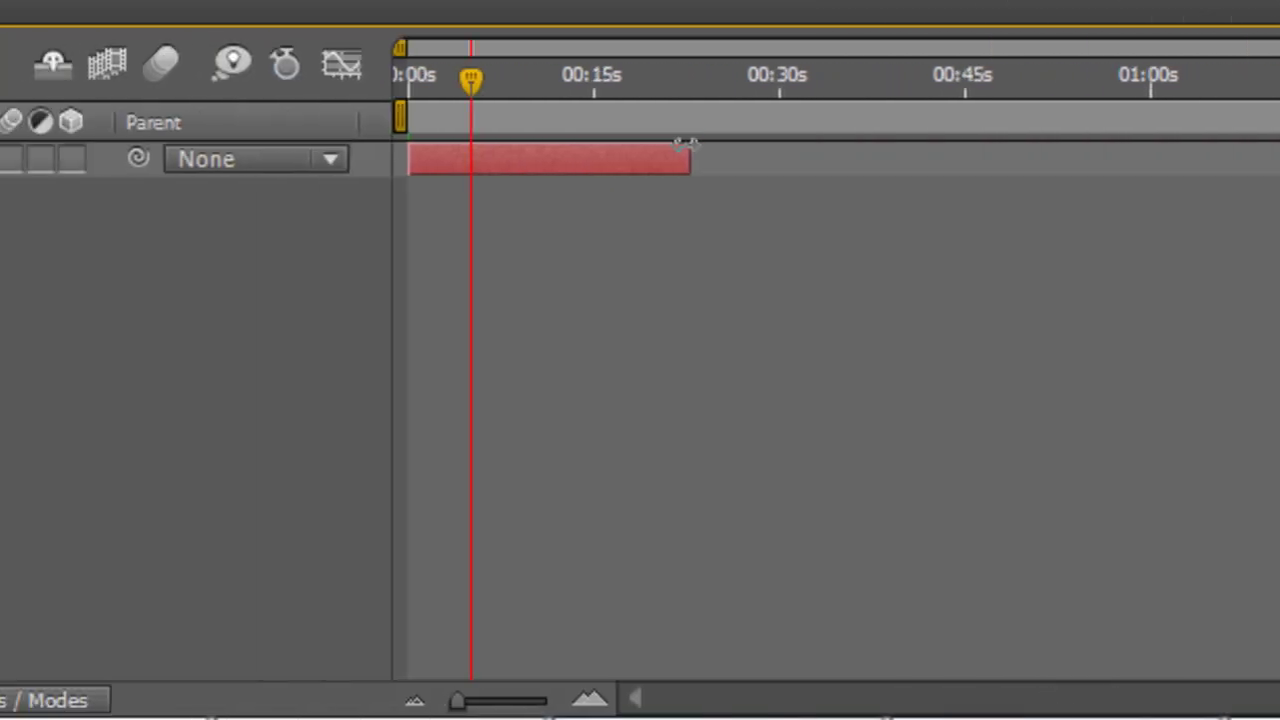
left_click_drag(621, 145, 514, 176)
left_click_drag(782, 176, 678, 176)
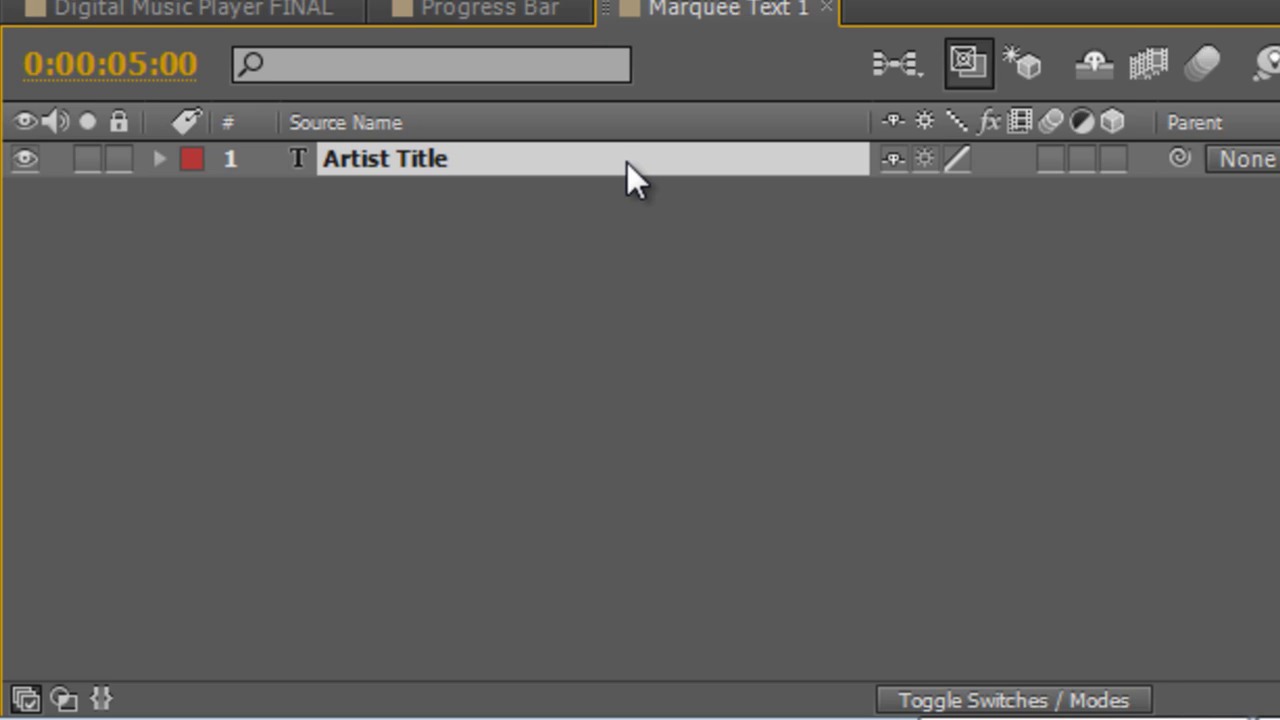
- Start Position keyframes for Artist Title at 0:00:00:00 with the text moved down out of the strip to 3, 135
key("p")
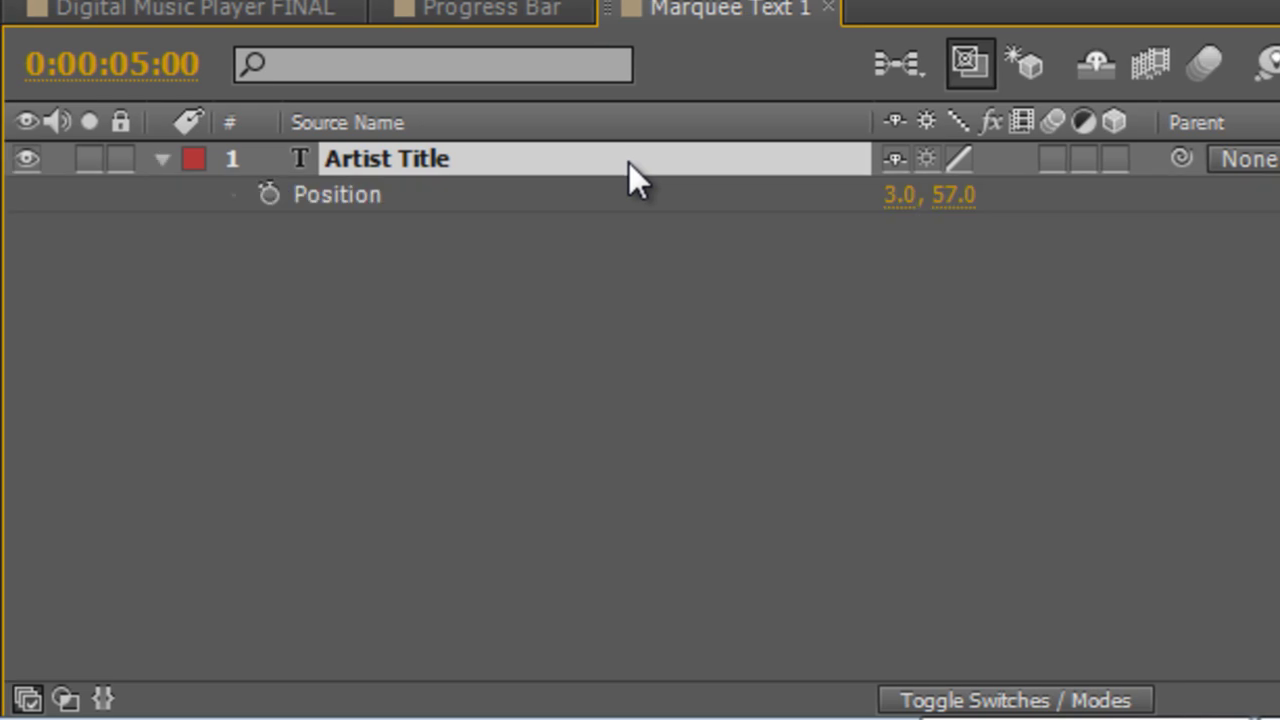
key("Home")
left_click(268, 194)
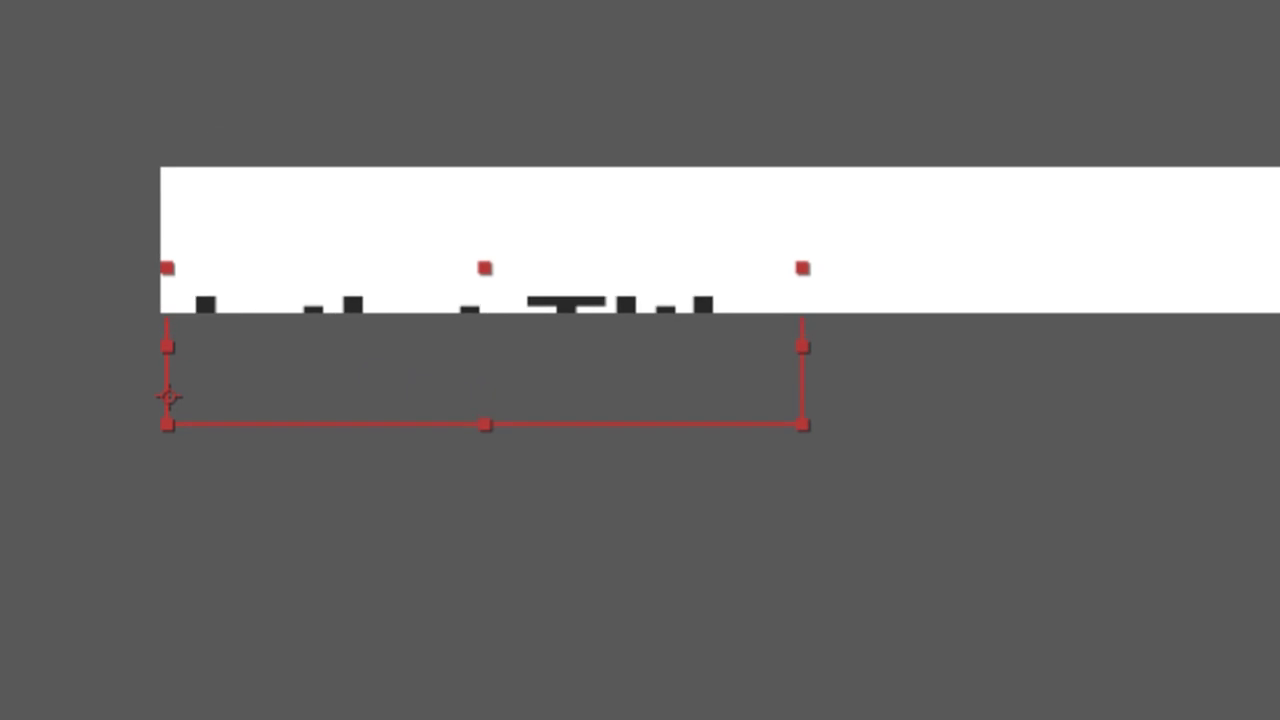
left_click_drag(168, 397, 168, 451)
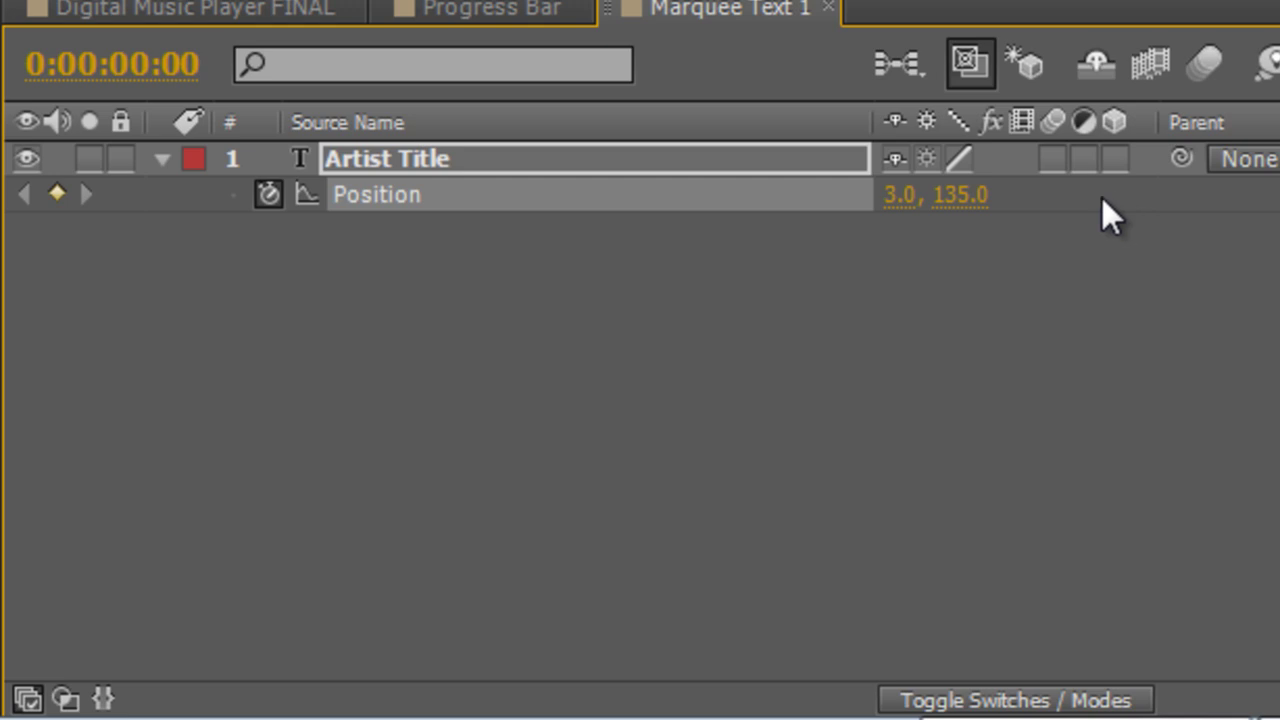
- Add a Position keyframe at 0:00:00:20 that raises Artist Title into the strip at 3, 60
key("space")
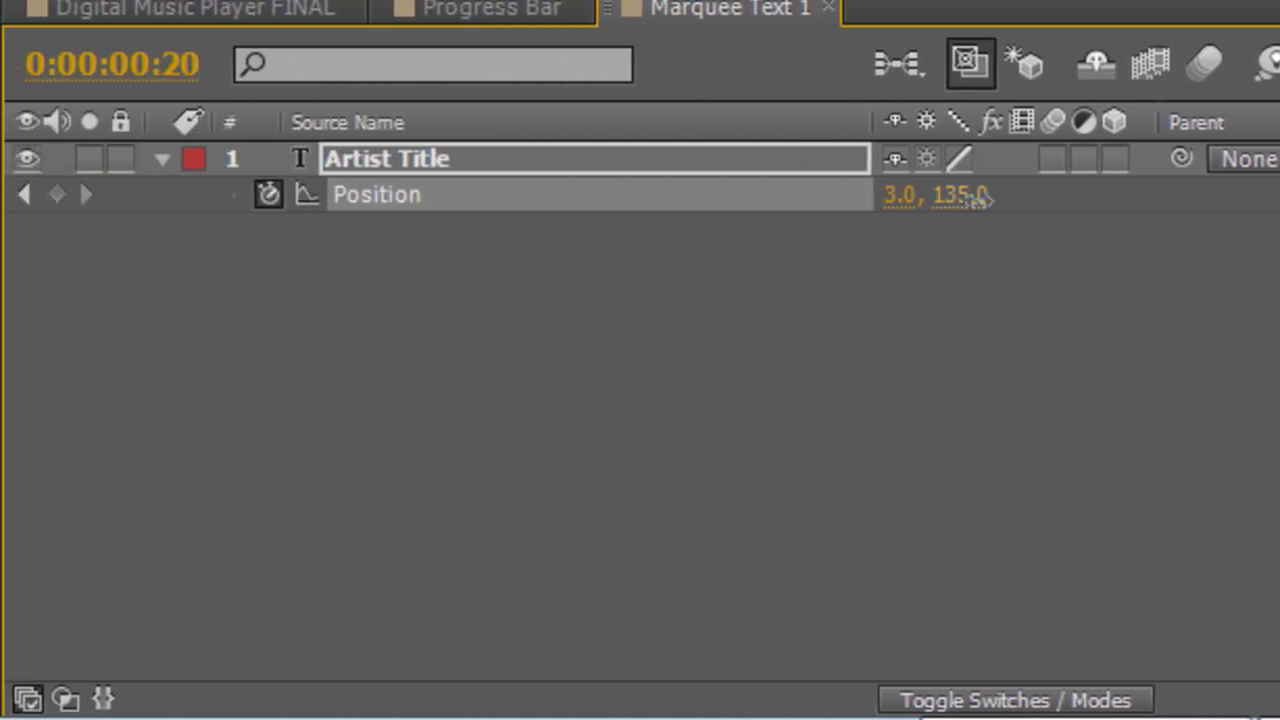
left_click_drag(978, 198, 955, 198)
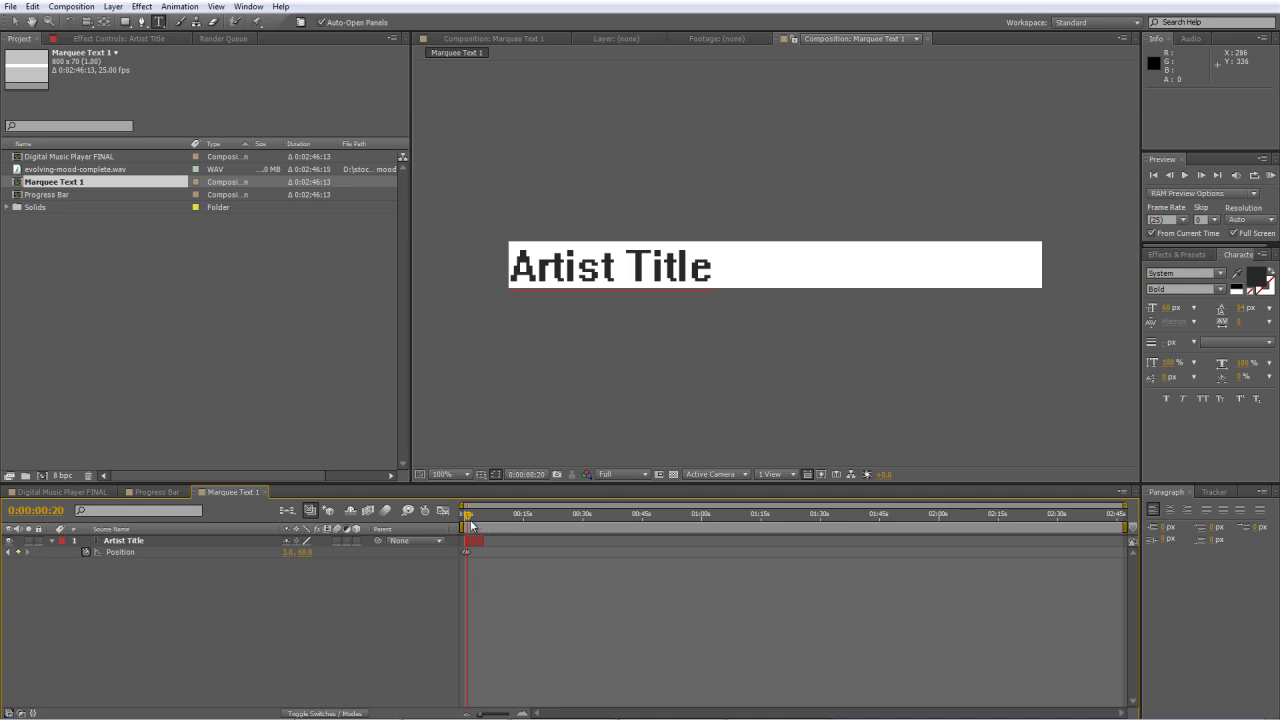
mouse_move(465, 516)
left_mouse_down()
mouse_move(447, 517)
mouse_move(485, 516)
mouse_move(462, 516)
left_mouse_up()
- Duplicate the animated Artist Title layer twice
left_click(157, 542)
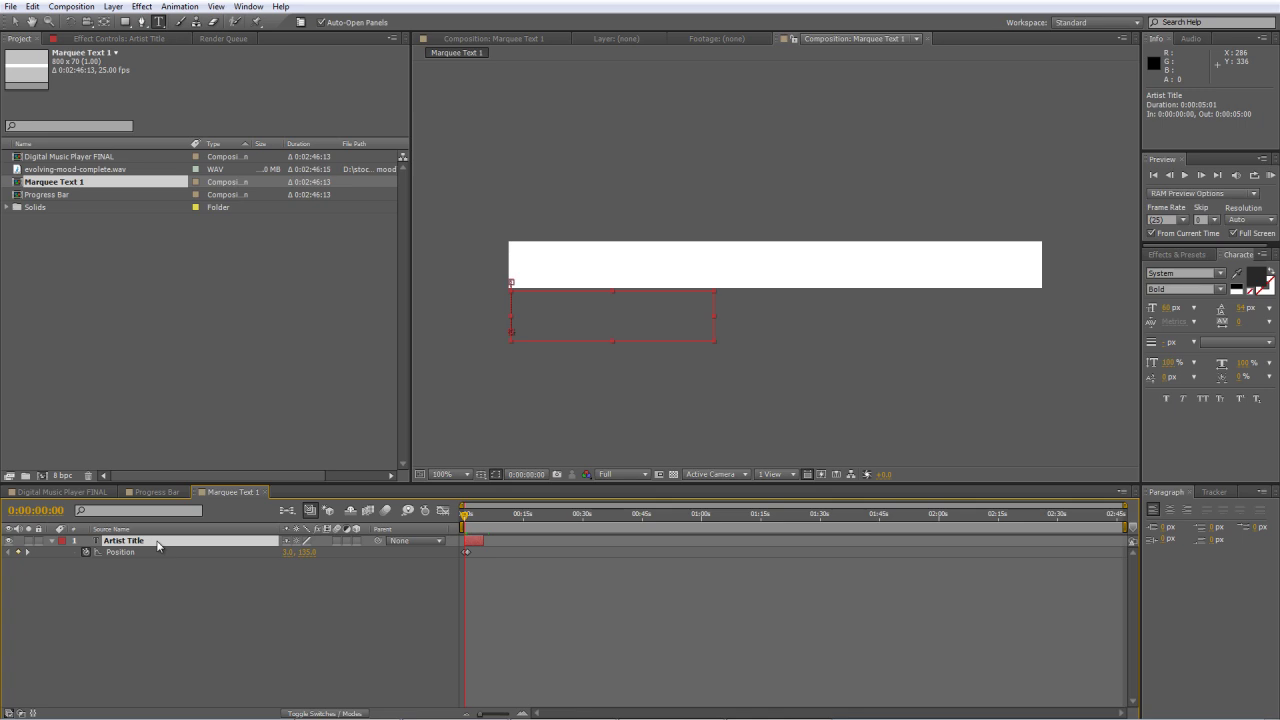
key("ctrl+d")
key("ctrl+d")
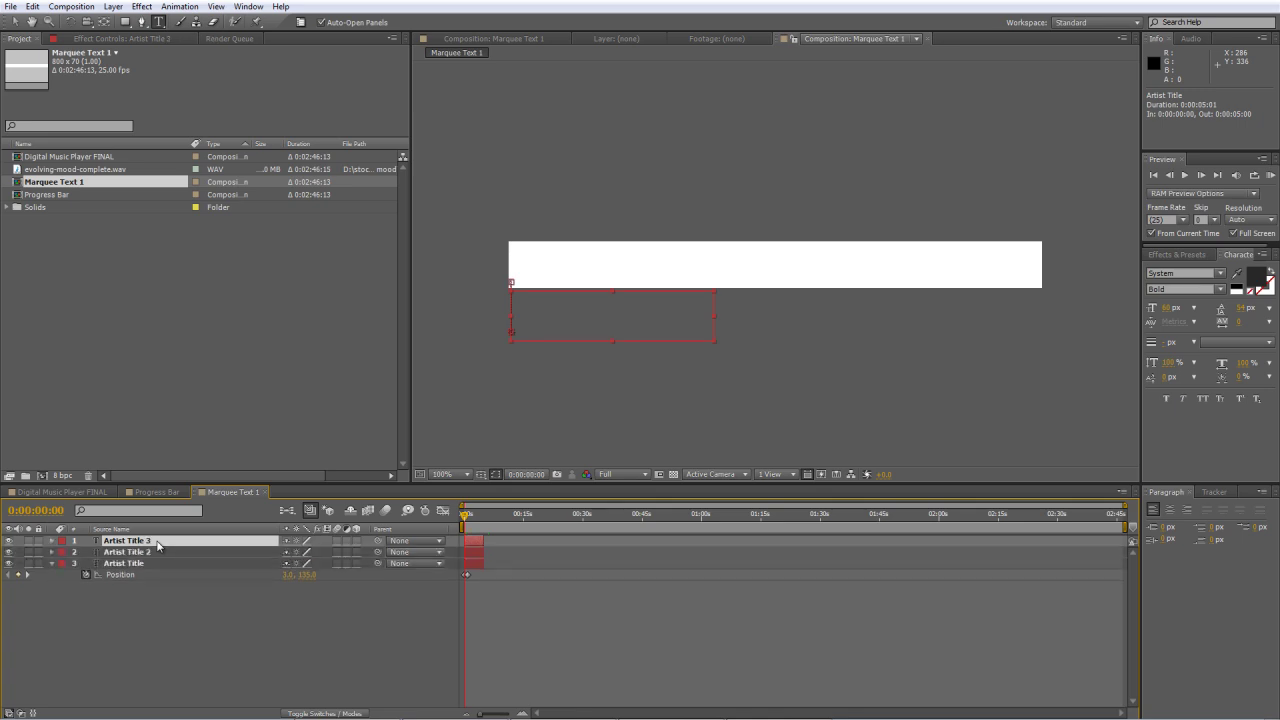
- Shift the Artist Title 2 layer in time so that it starts directly after the original Artist Title layer ends
left_click(477, 551)
left_click_drag(477, 556, 496, 556)
left_click(481, 517)
key("equal")
key("equal")
key("equal")
mouse_move(526, 549)
left_mouse_down()
mouse_move(571, 549)
mouse_move(540, 551)
left_mouse_up()
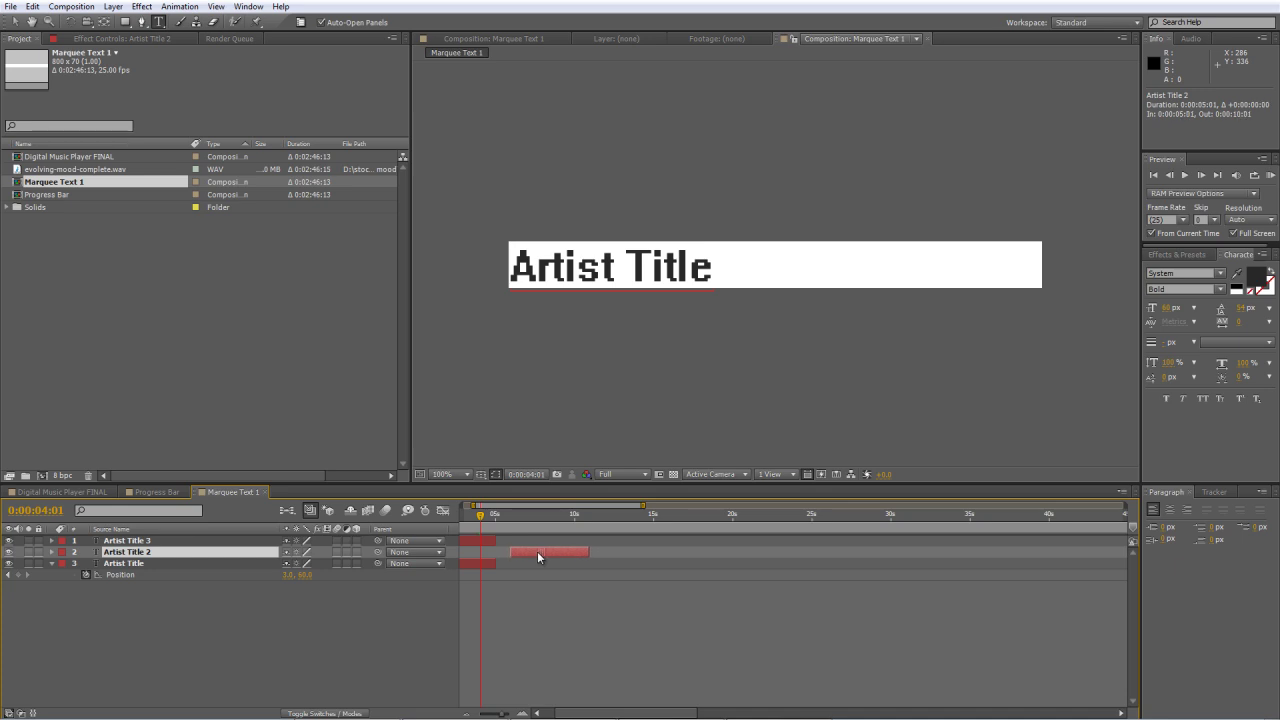
- Replace the text of the Artist Title 2 layer with "Track Title"
left_click(538, 516)
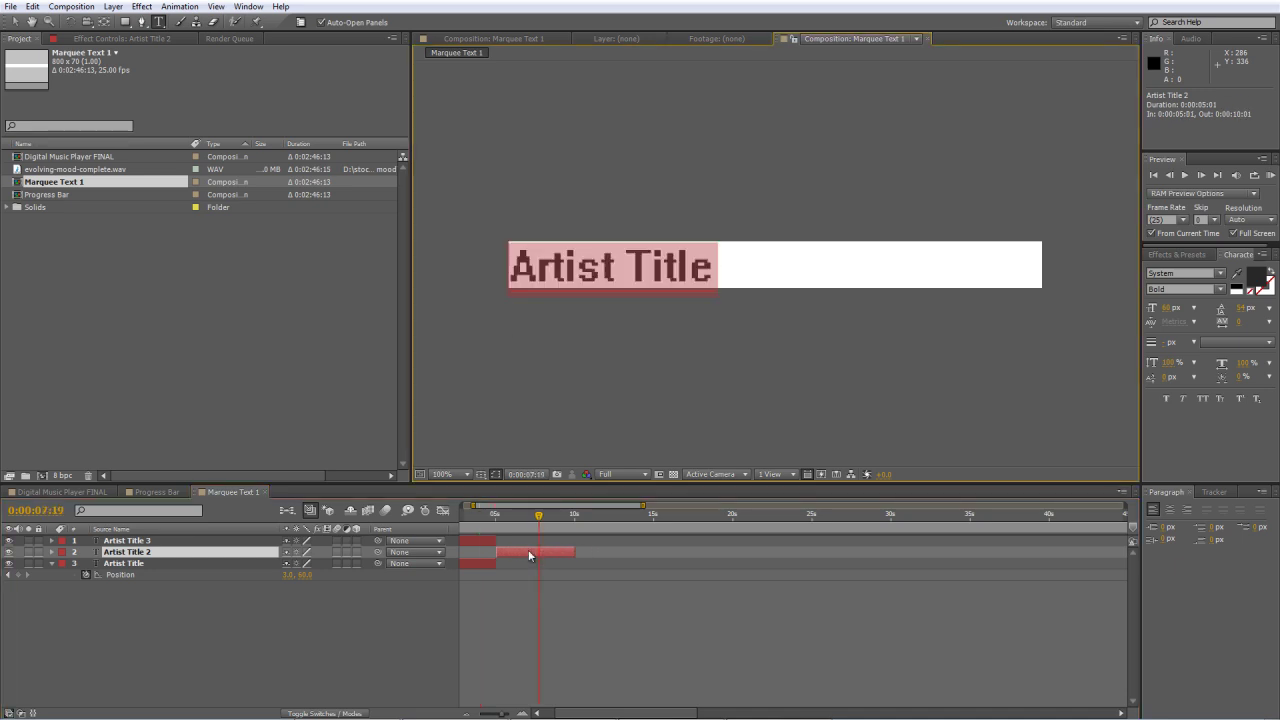
type("Trac")
key("BackSpace")
key("BackSpace")
type("ack Title")
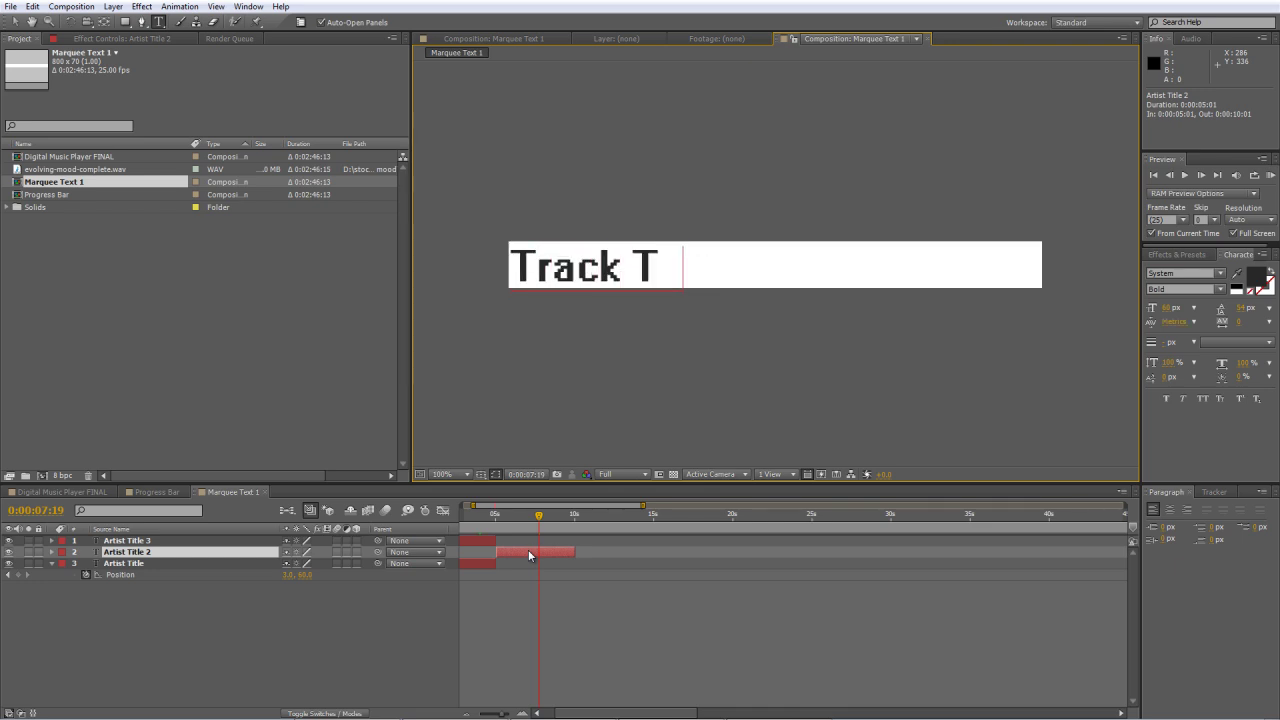
left_click(385, 630)
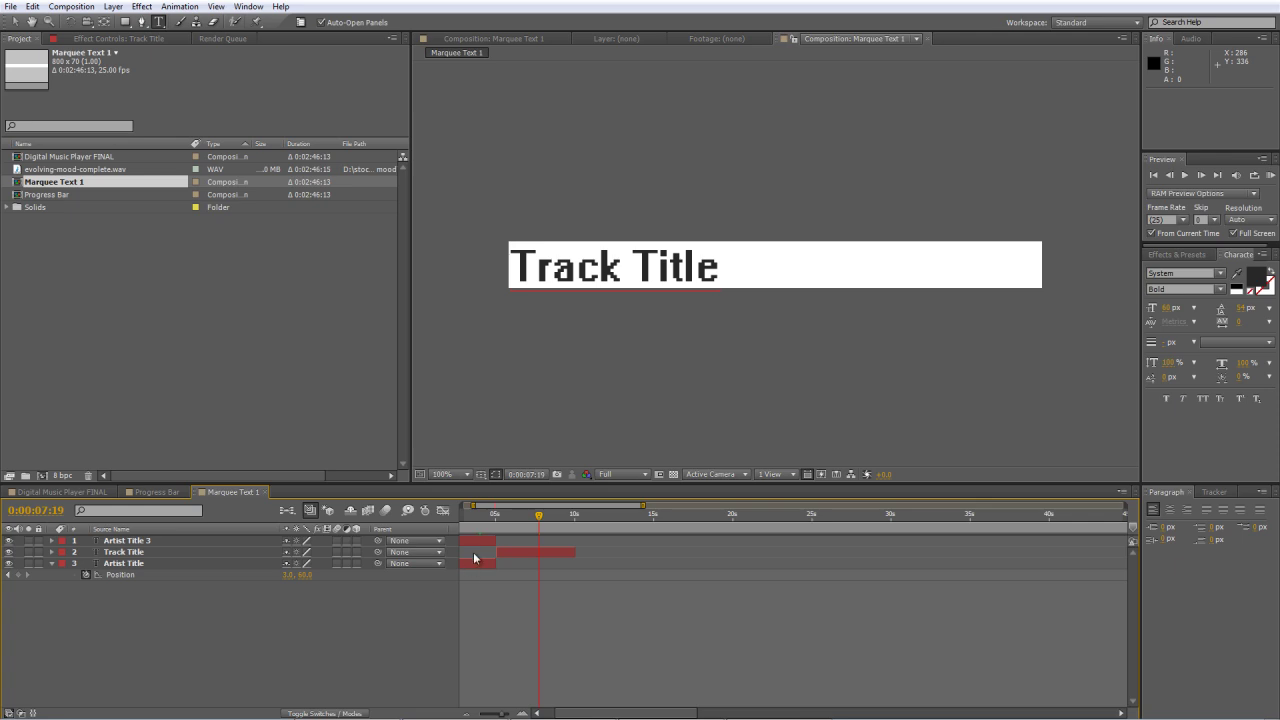
- Shift the Artist Title 3 layer to start where Track Title ends and replace its text with "Another Title Here"
left_click(474, 545)
left_click_drag(474, 545, 608, 543)
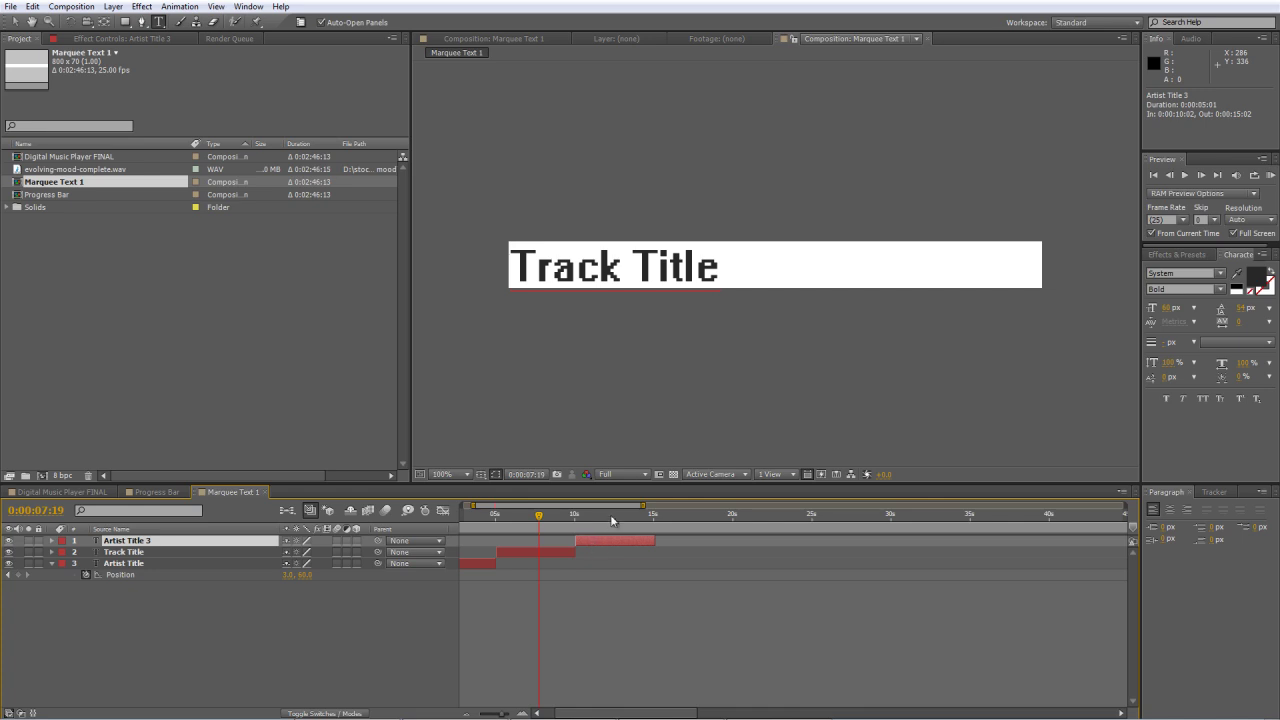
left_click(621, 516)
double_click(613, 543)
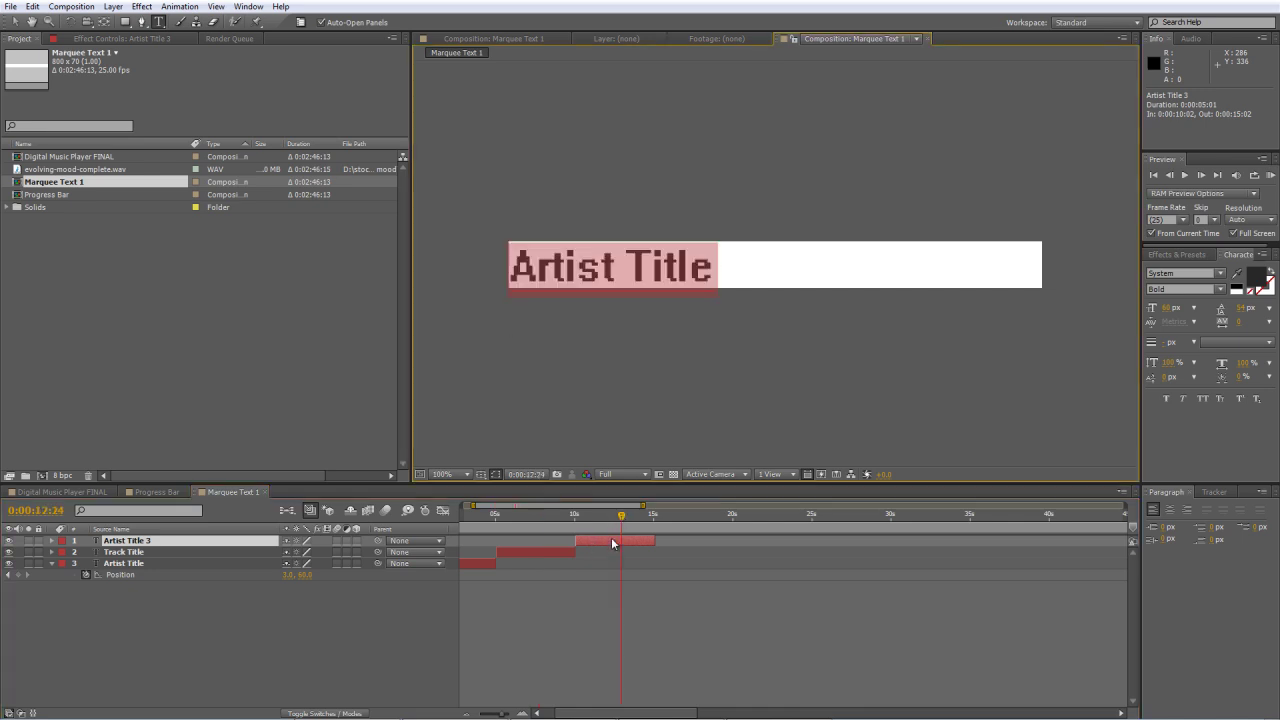
type("Anothe")
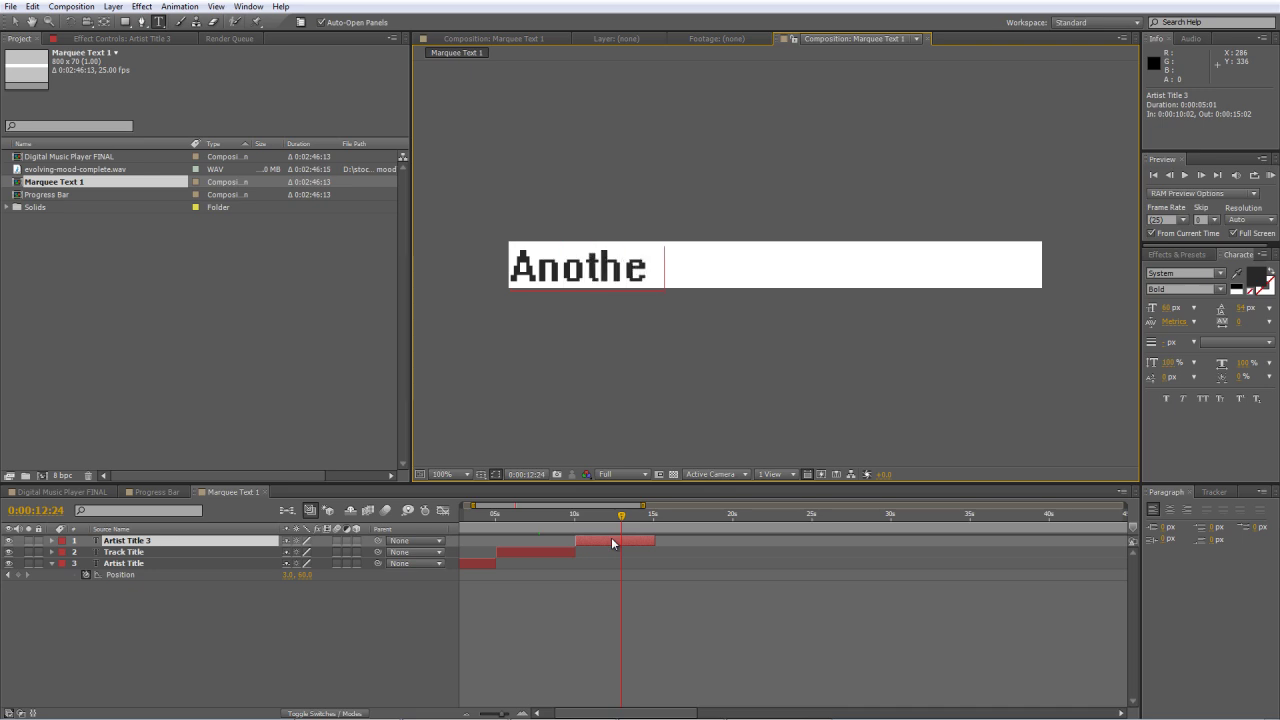
type("r Title Here")
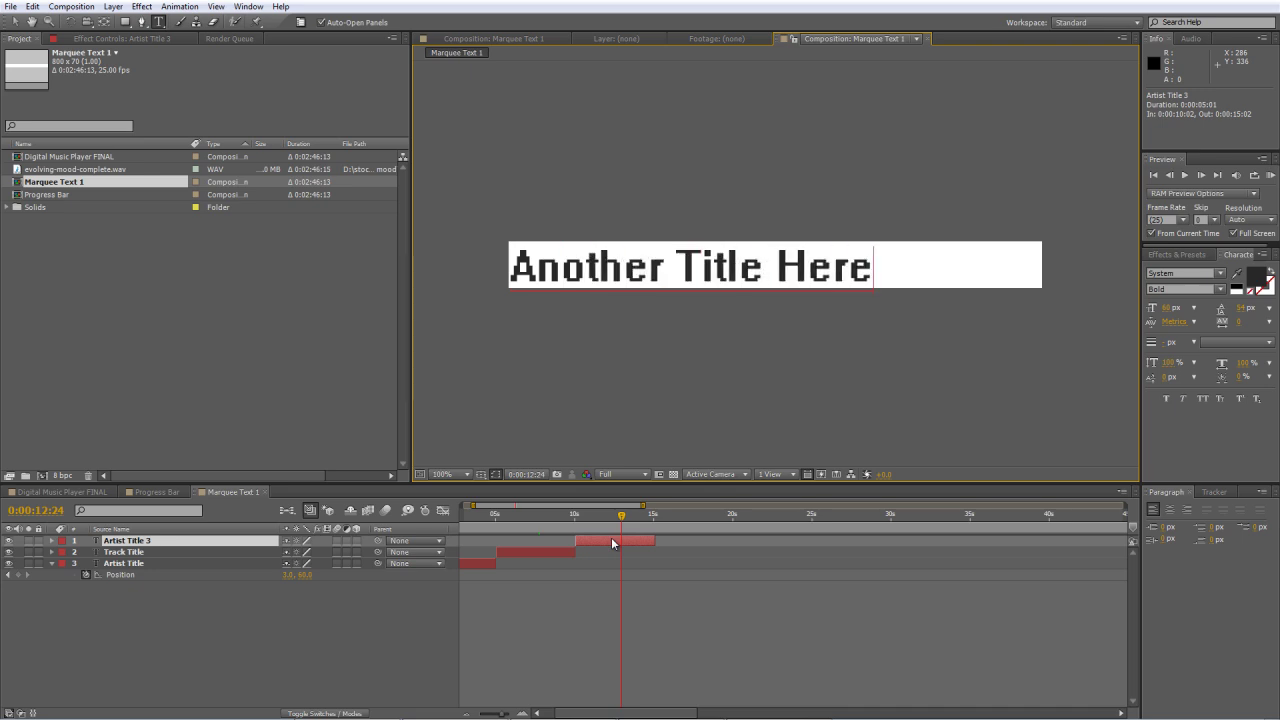
left_click(298, 638)
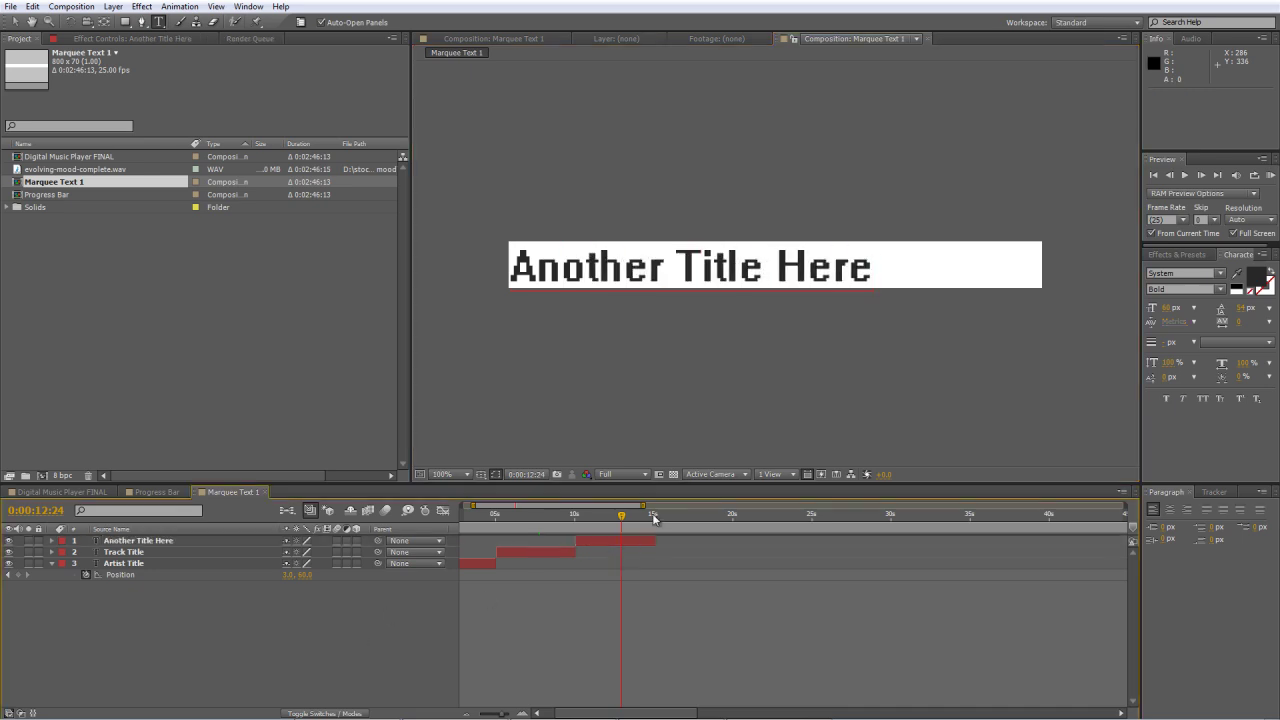
- Shorten the work area so that it ends at about 15 seconds, near the end of the third title layer
left_click_drag(645, 505, 1130, 506)
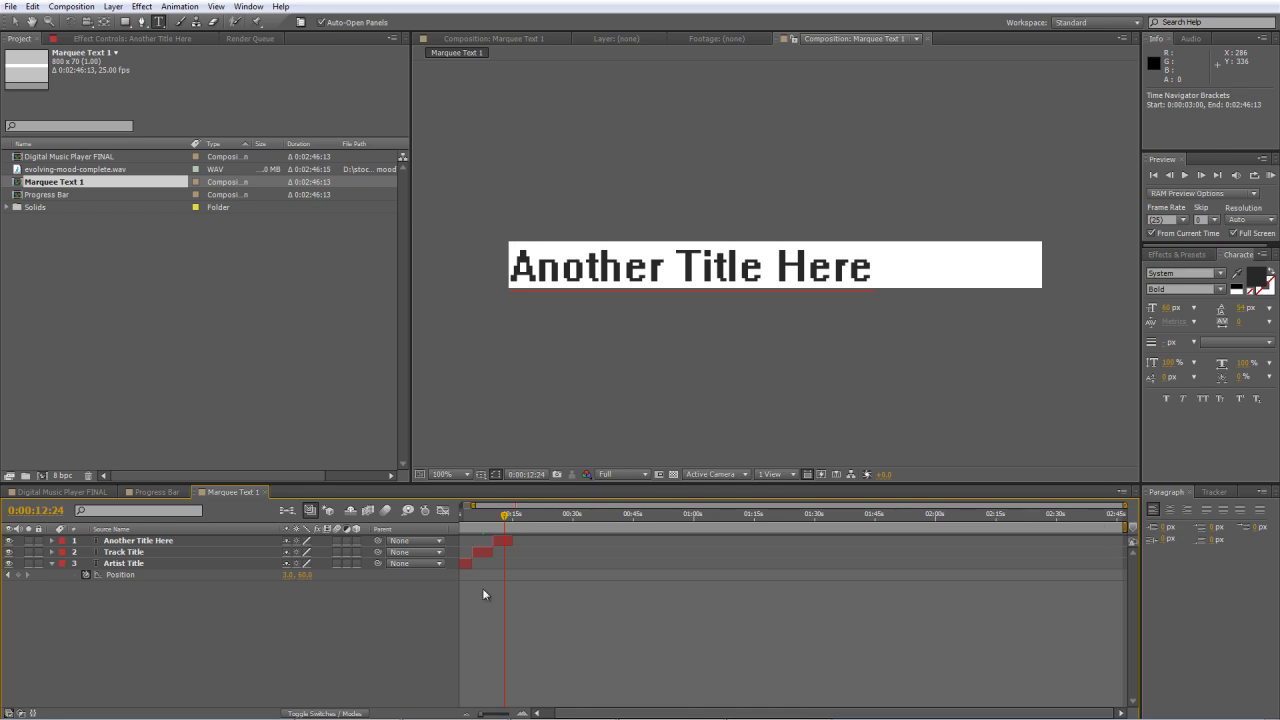
left_click_drag(474, 505, 462, 505)
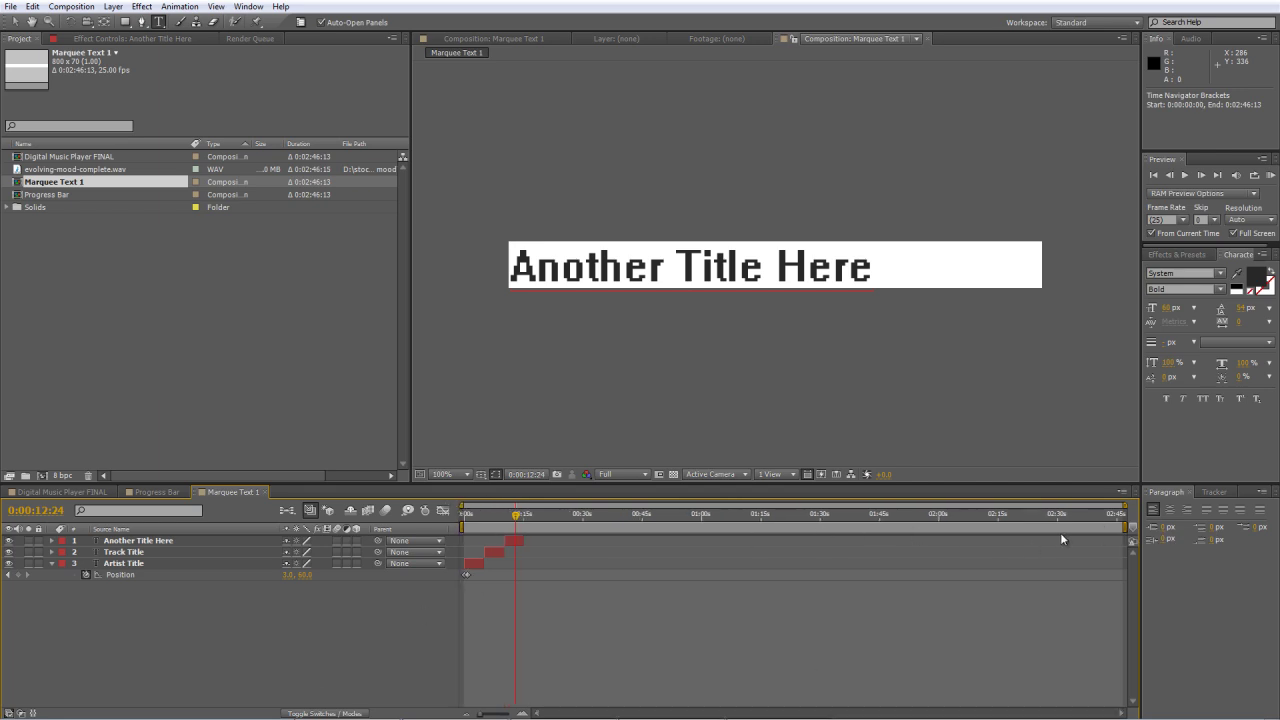
left_click_drag(1127, 528, 529, 537)
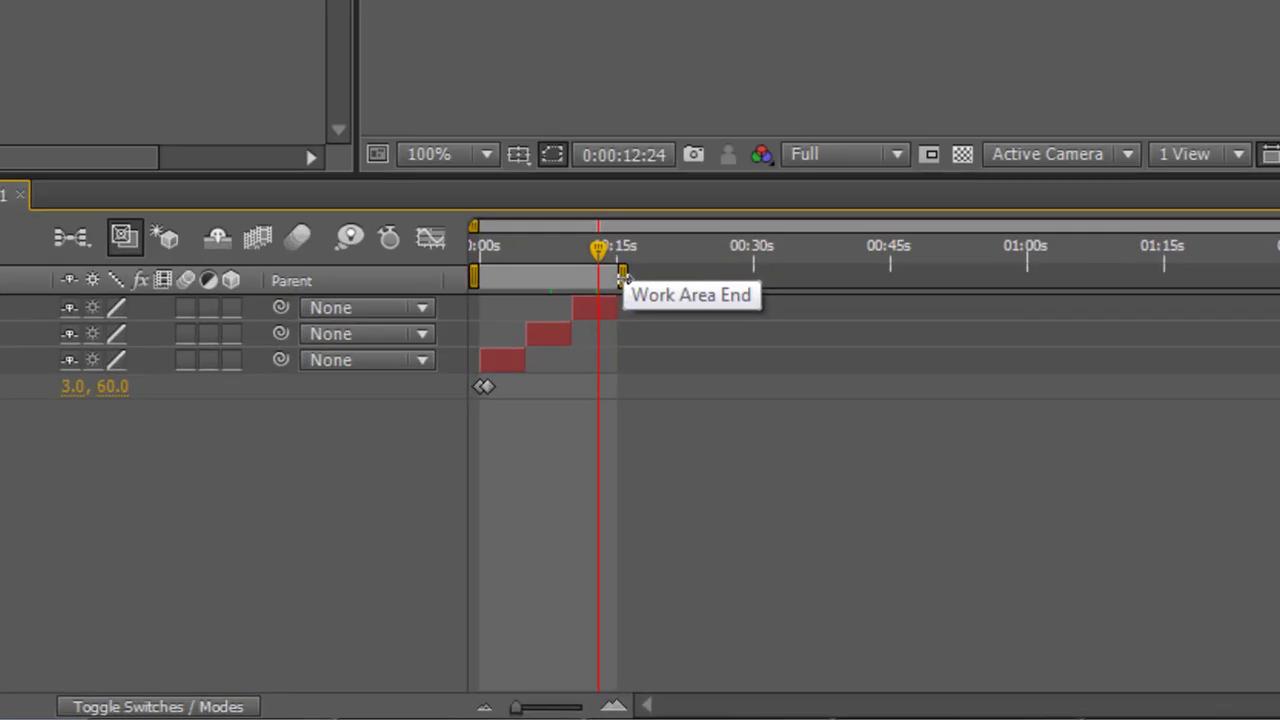
- Place the current time indicator exactly at the end of the Another Title Here layer
key("equal")
key("equal")
key("equal")
left_click_drag(846, 84, 856, 84)
key("minus")
key("minus")
key("minus")
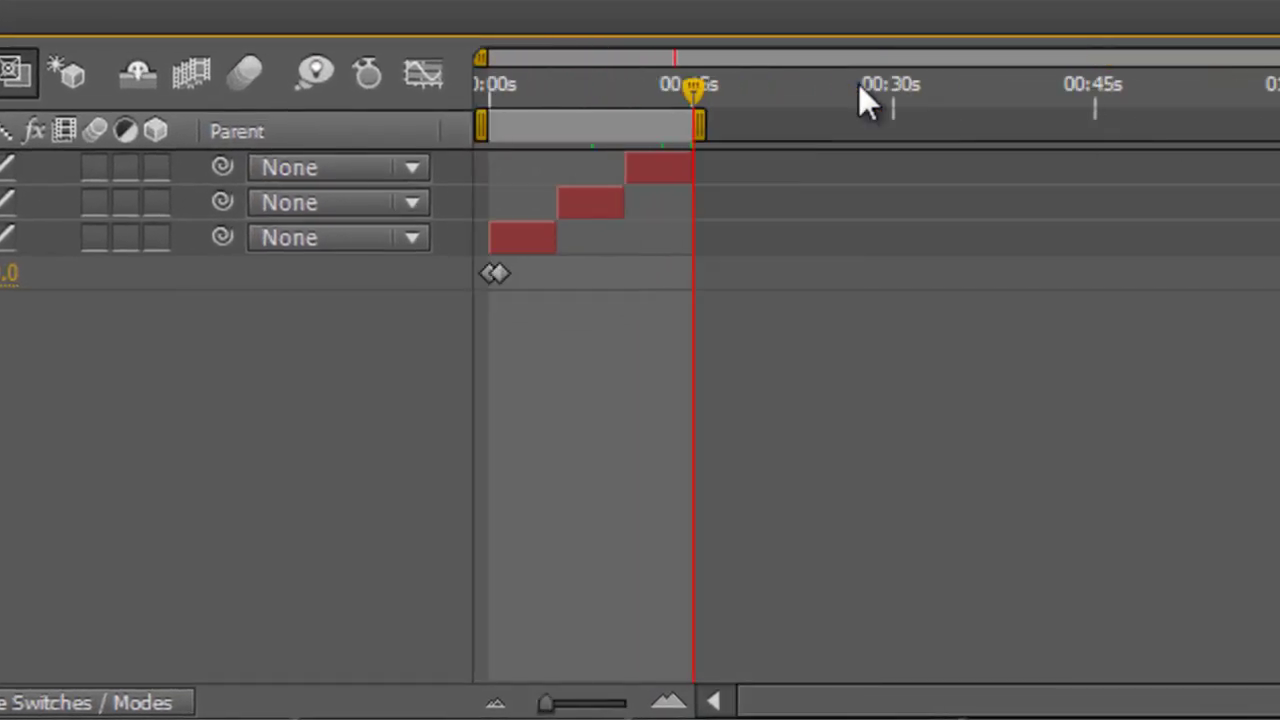
- Trim the Marquee Text 1 composition to its work area, with the current time back at the start
left_click_drag(620, 104, 437, 131)
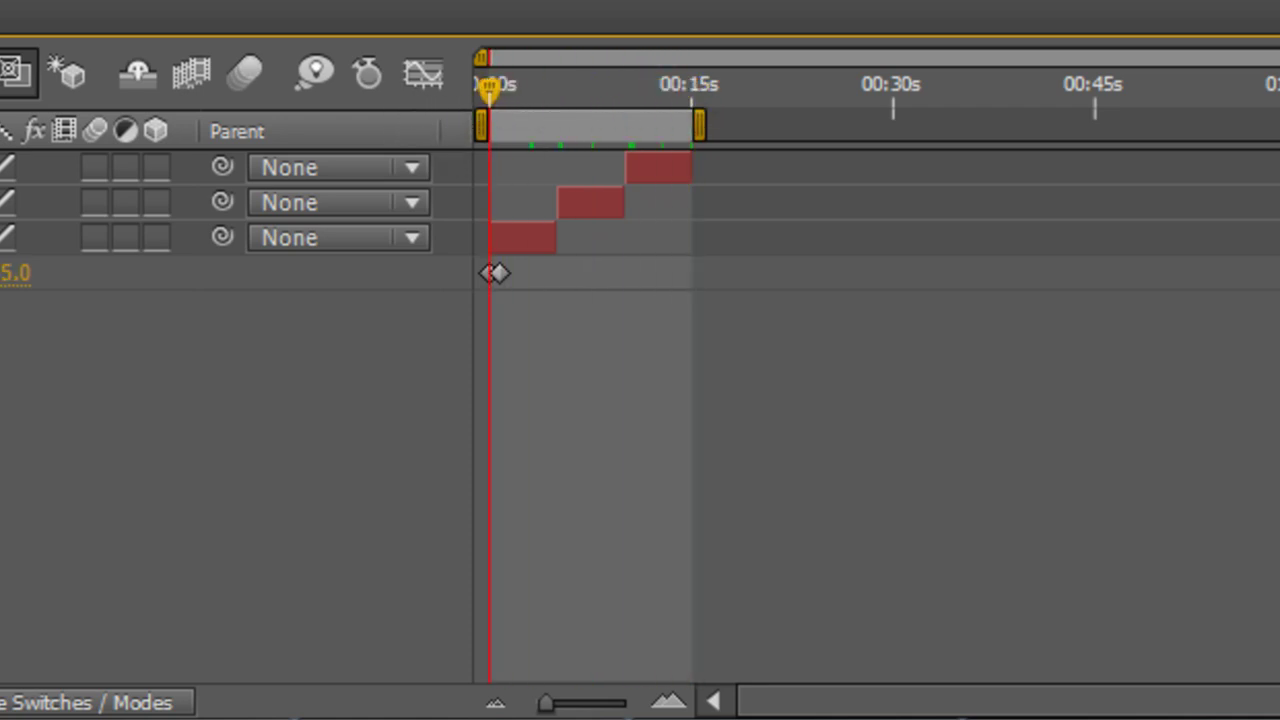
left_click(170, 10)
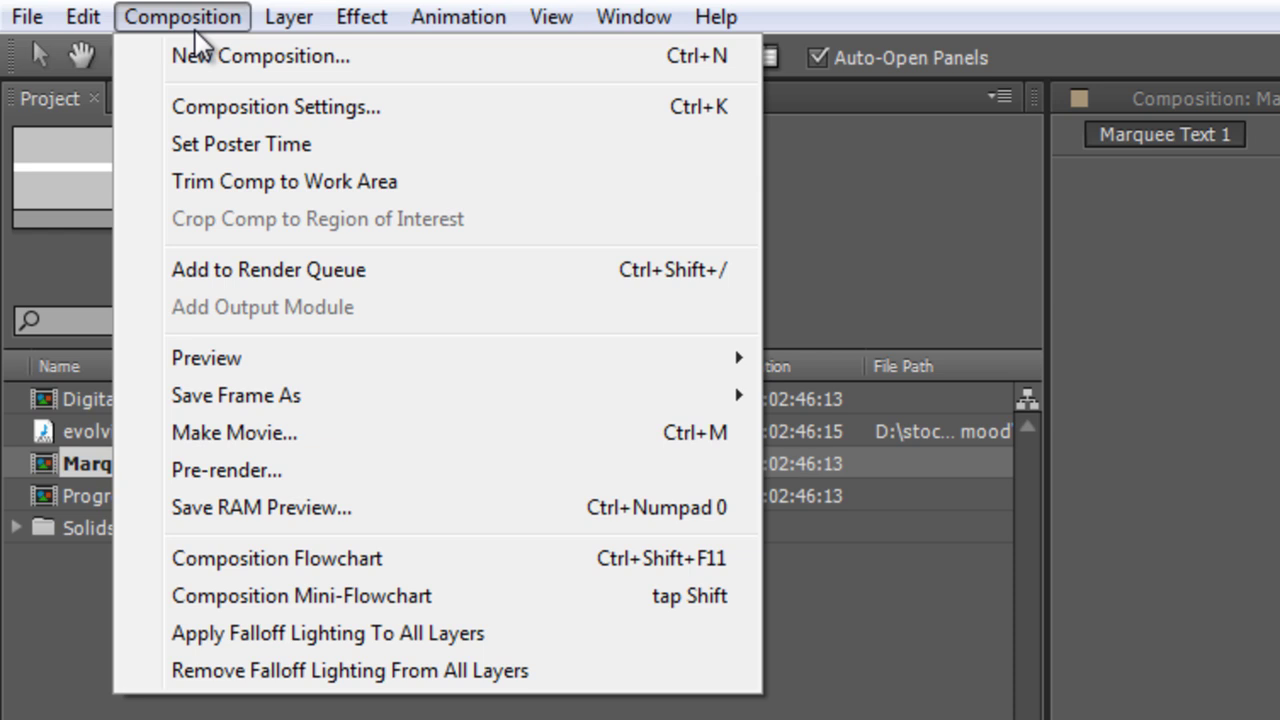
left_click(217, 185)
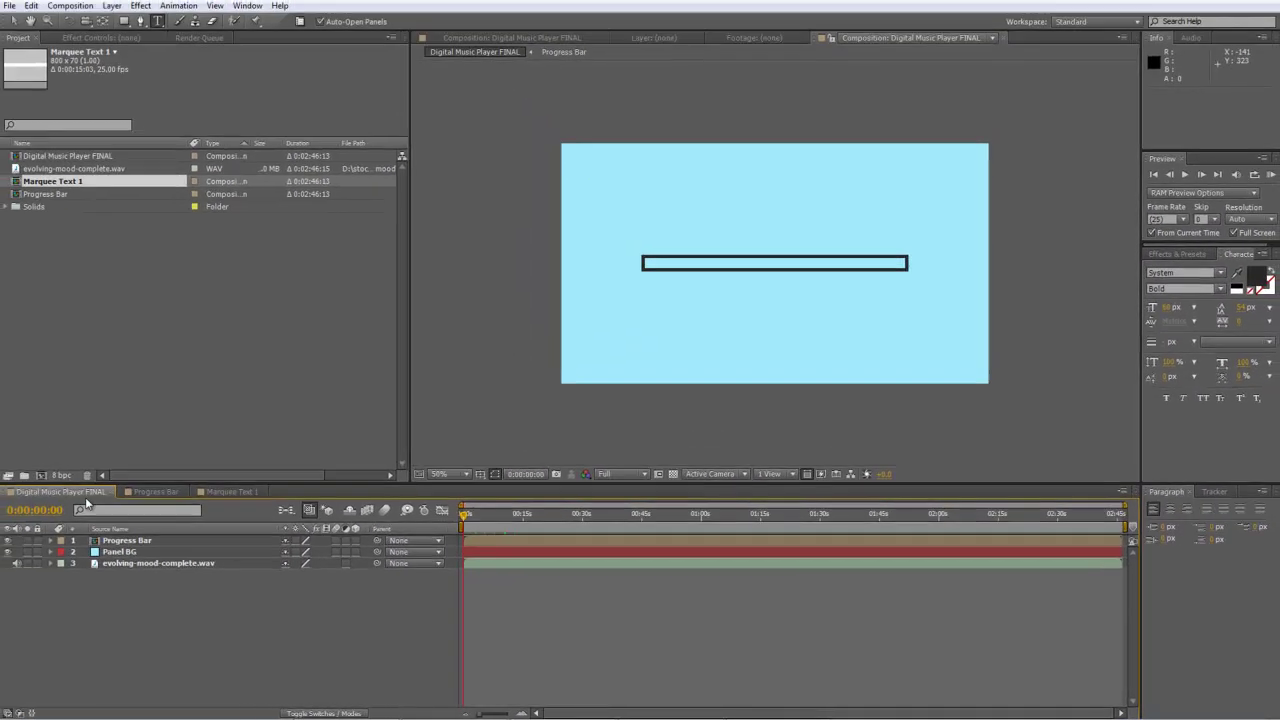
- Add the Marquee Text 1 composition as the top layer of Digital Music Player FINAL and scrub until a title shows
left_click_drag(57, 185, 99, 543)
left_click(517, 516)
left_click_drag(521, 522, 486, 543)
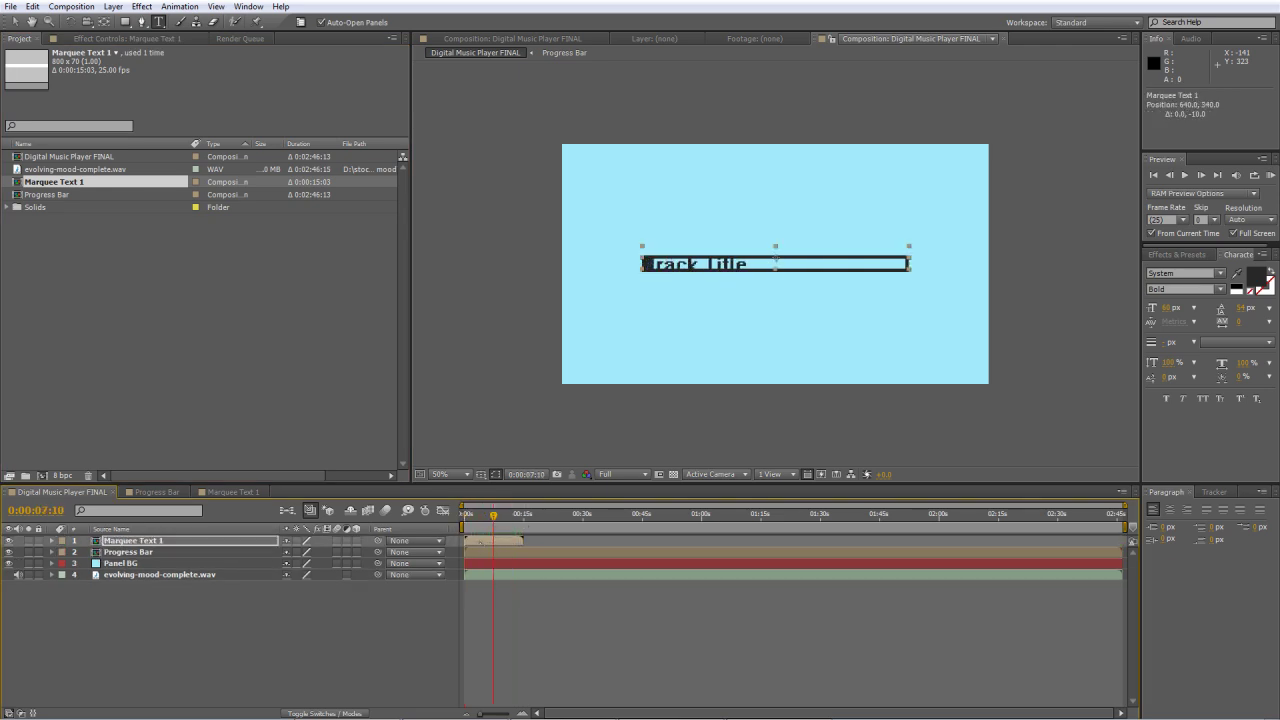
- Nudge the Marquee Text 1 layer up to a Y position of 288 so that it sits just above the progress bar
key("shift+Up")
key("shift+Up")
key("shift+Up")
key("shift+Up")
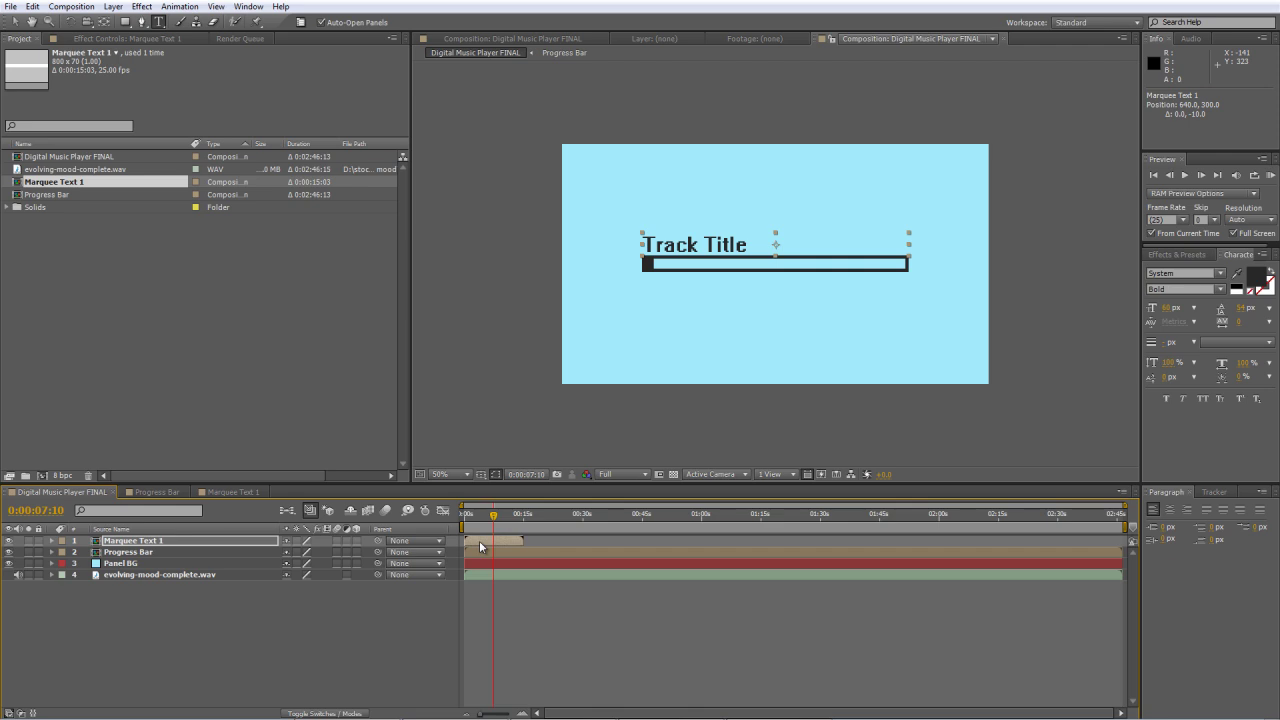
left_click_drag(493, 514, 461, 531)
key("Up")
key("Up")
key("Up")
key("Up")
key("Up")
key("Up")
key("Up")
key("Up")
key("Up")
key("Up")
key("Up")
key("Up")
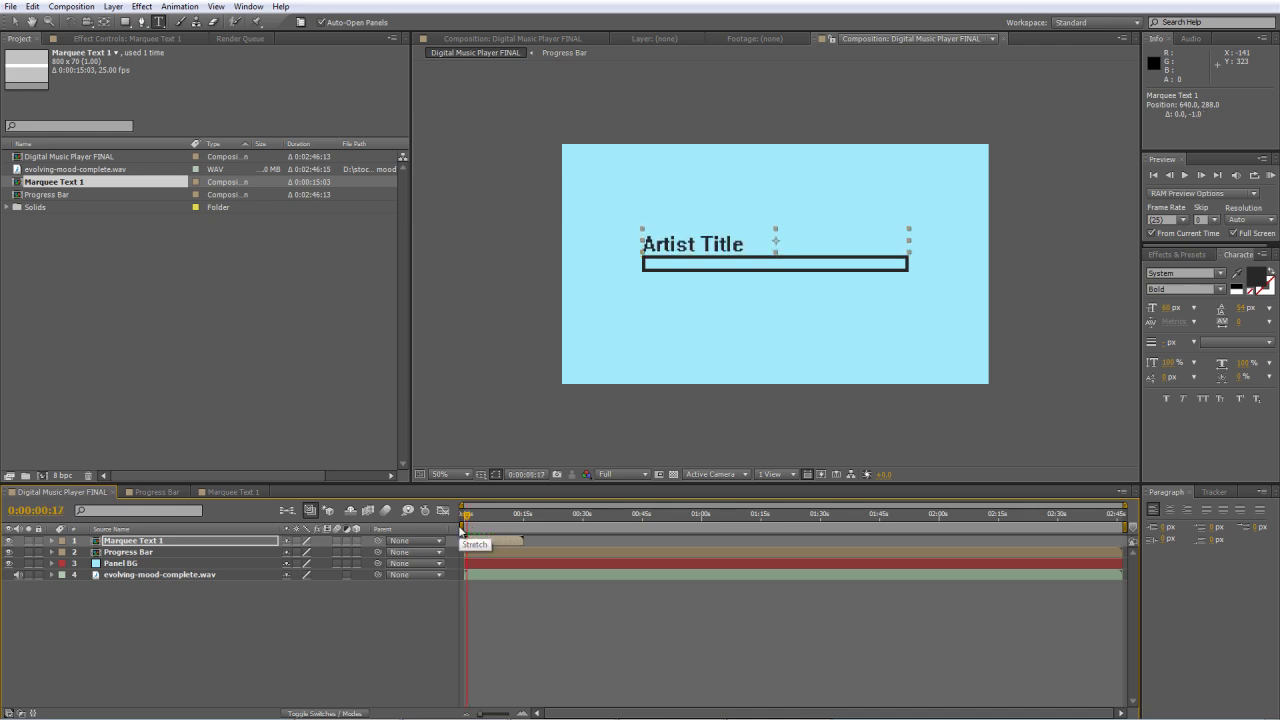
- Scrub through the three titles and enable time remapping on the Marquee Text 1 layer
left_click_drag(463, 516, 519, 516)
left_click(497, 545)
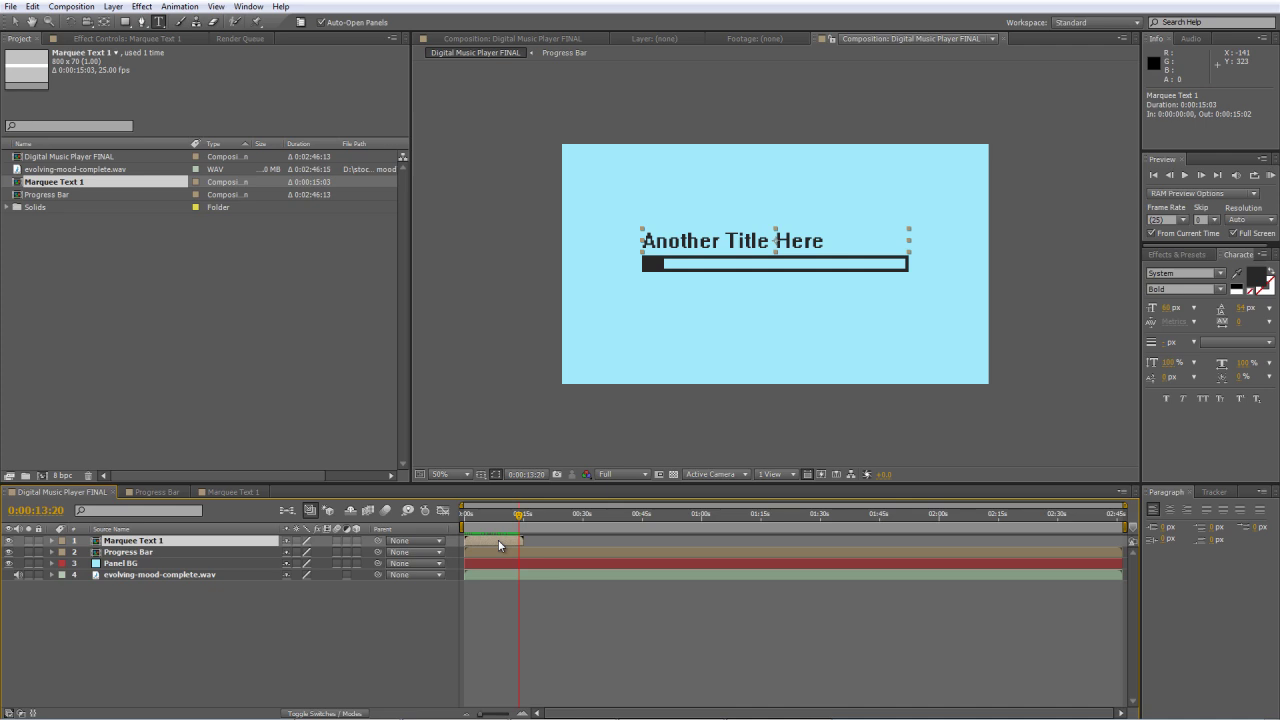
left_click_drag(499, 545, 486, 541)
right_click(261, 543)
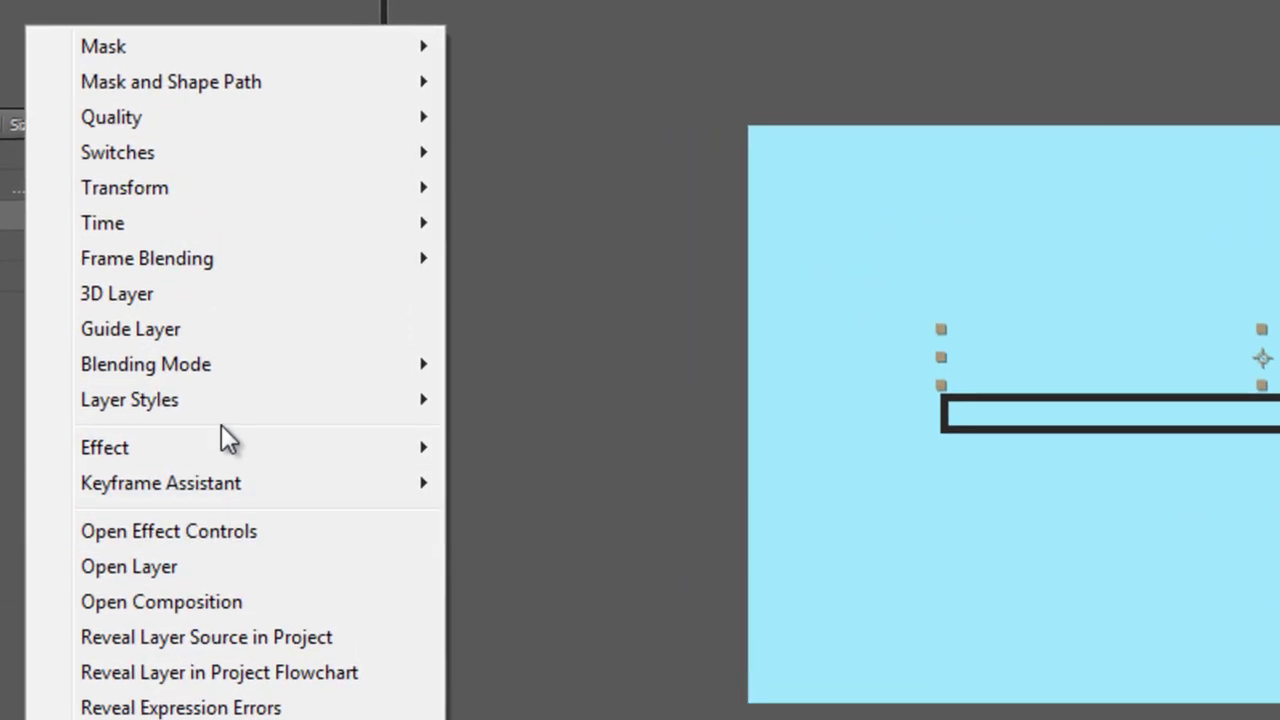
mouse_move(181, 232)
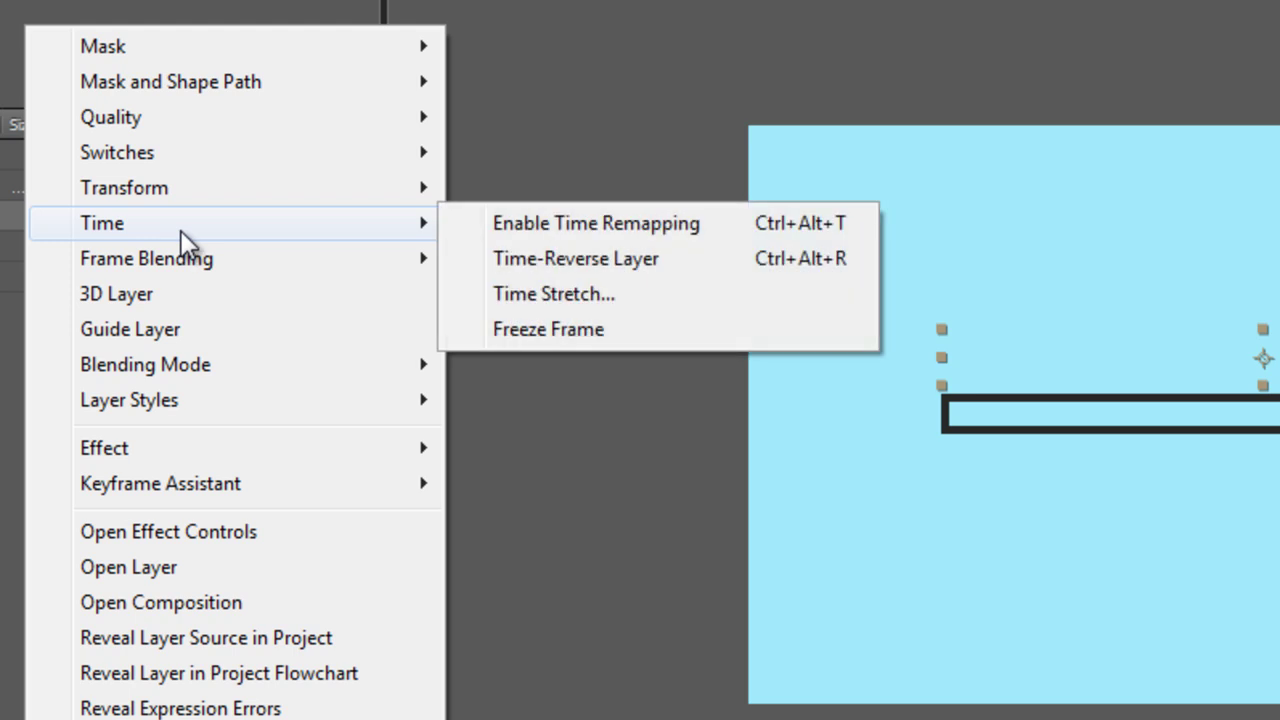
left_click(634, 214)
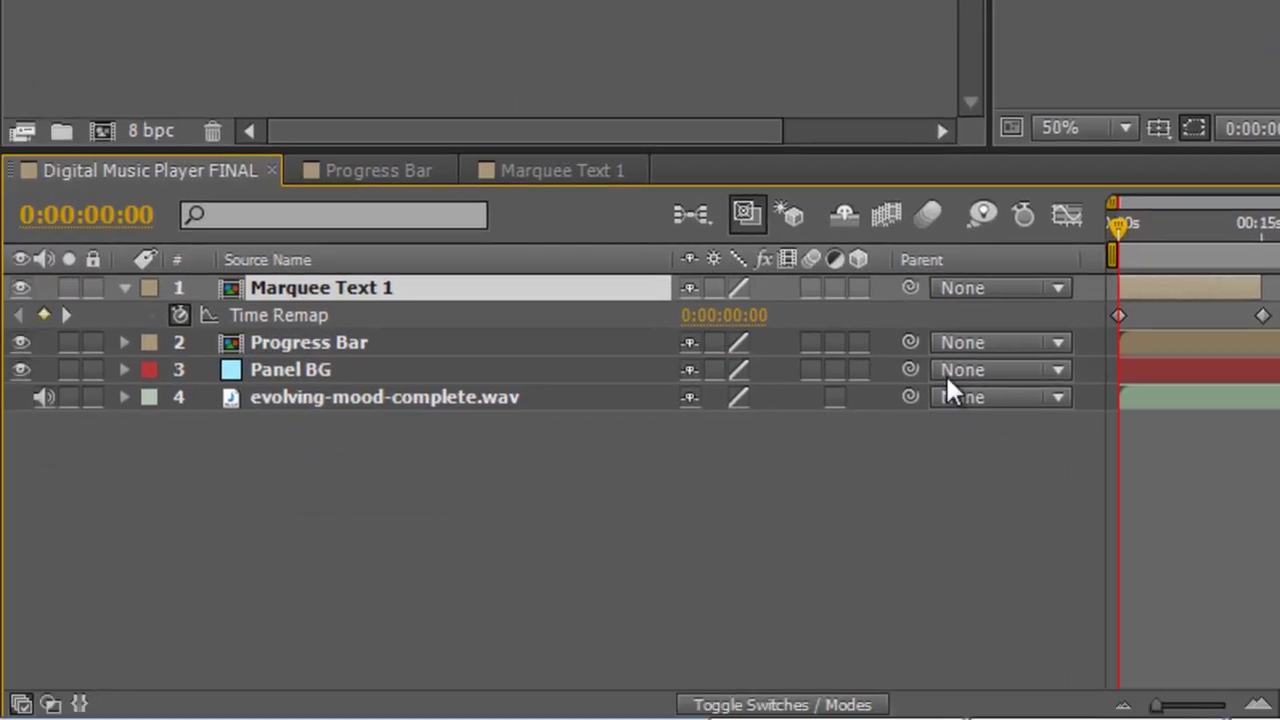
- Add the expression loopOut() to the Time Remap property of the Marquee Text 1 layer
left_click(178, 318, "alt")
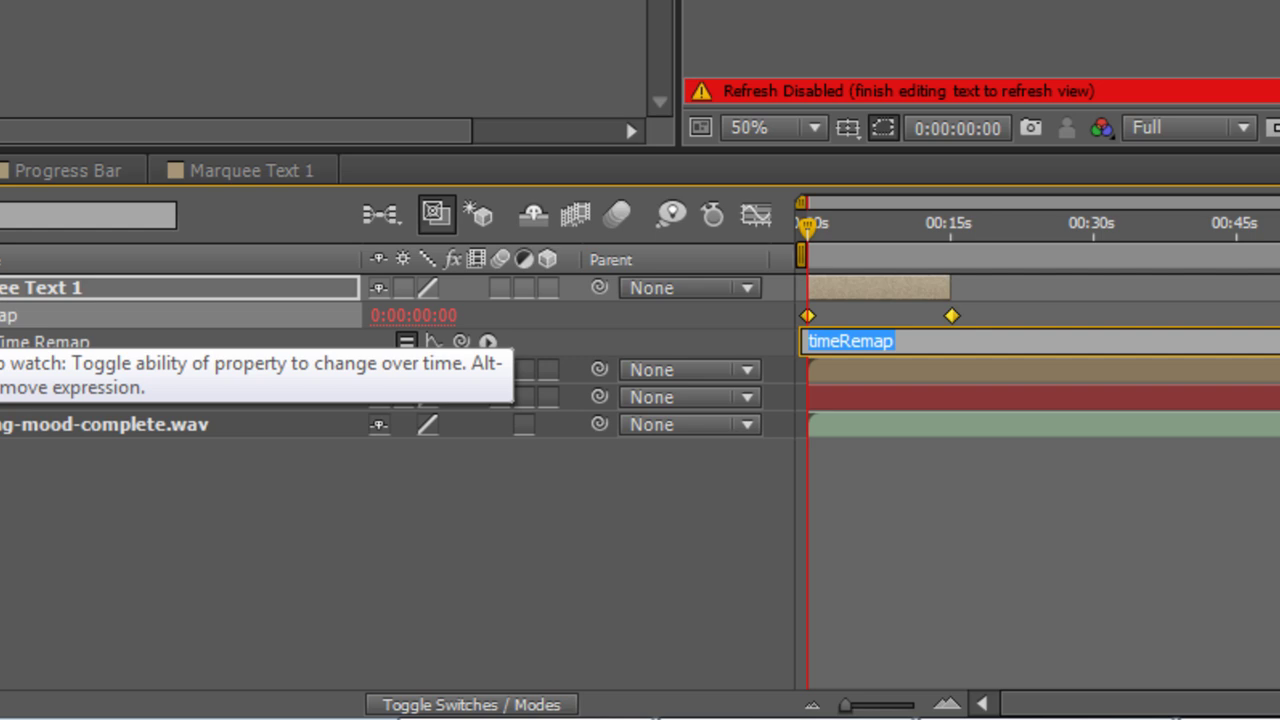
type("loo")
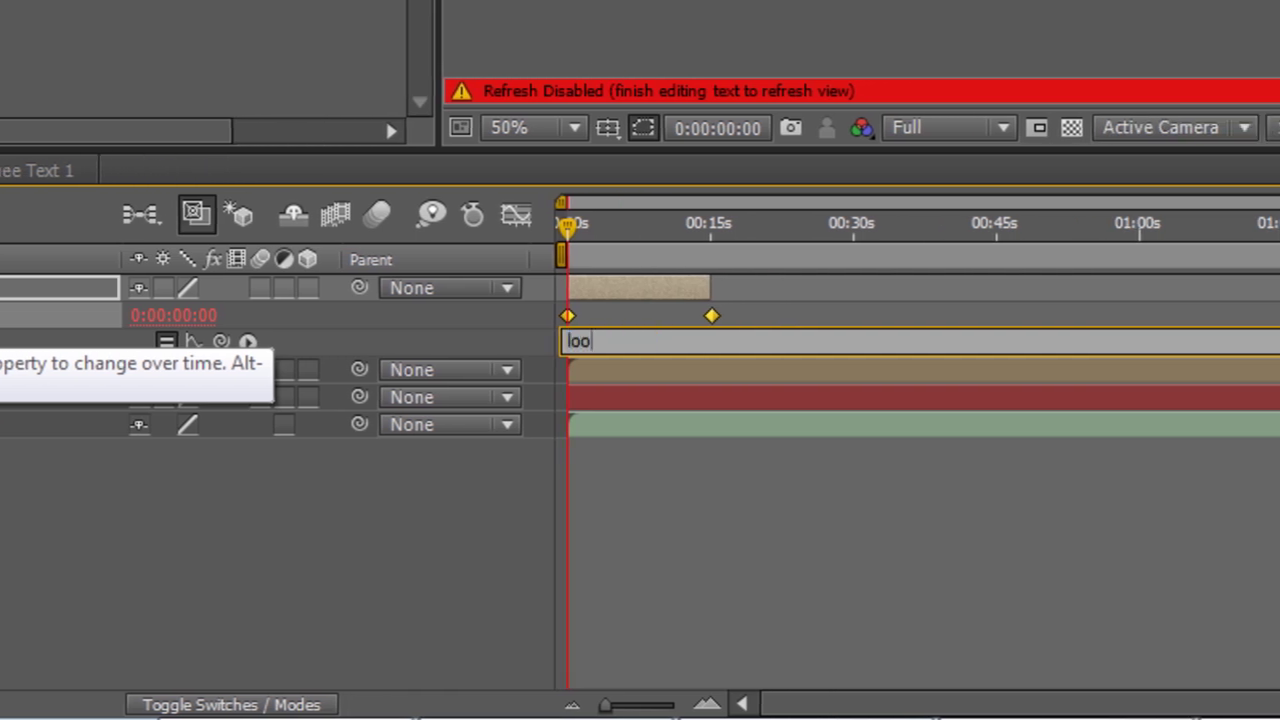
type("pOut()")
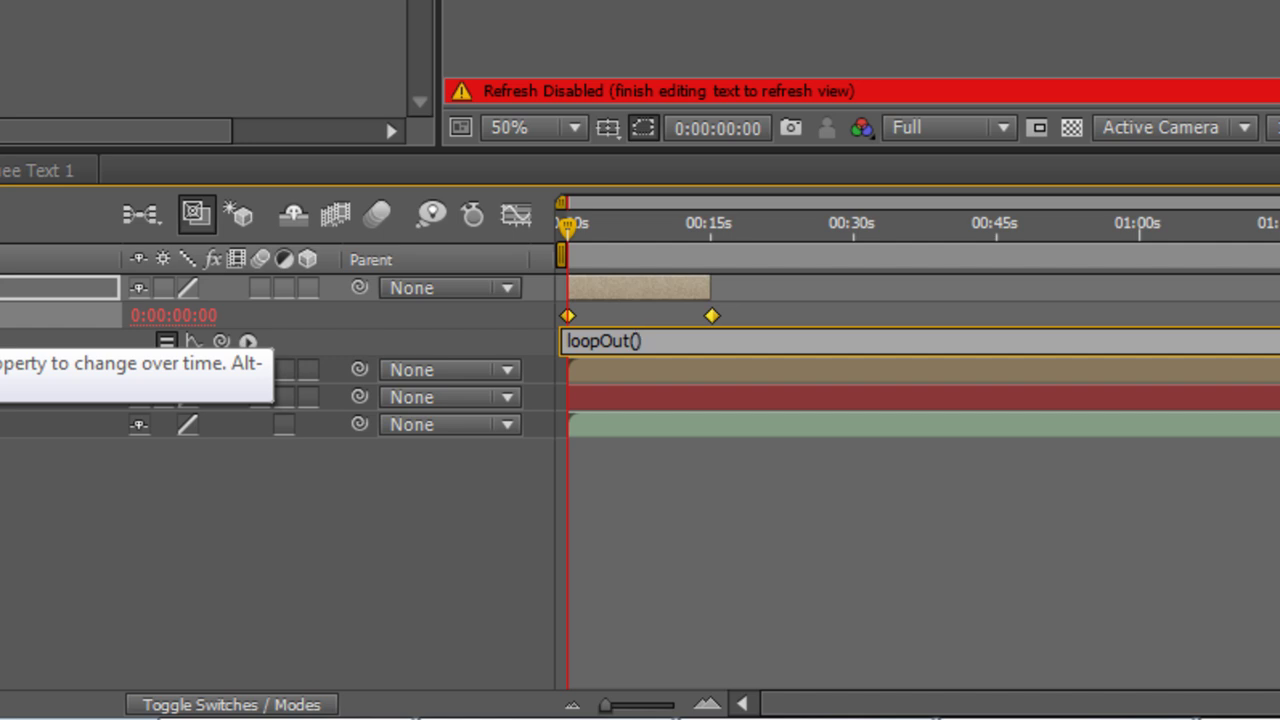
left_click(310, 547)
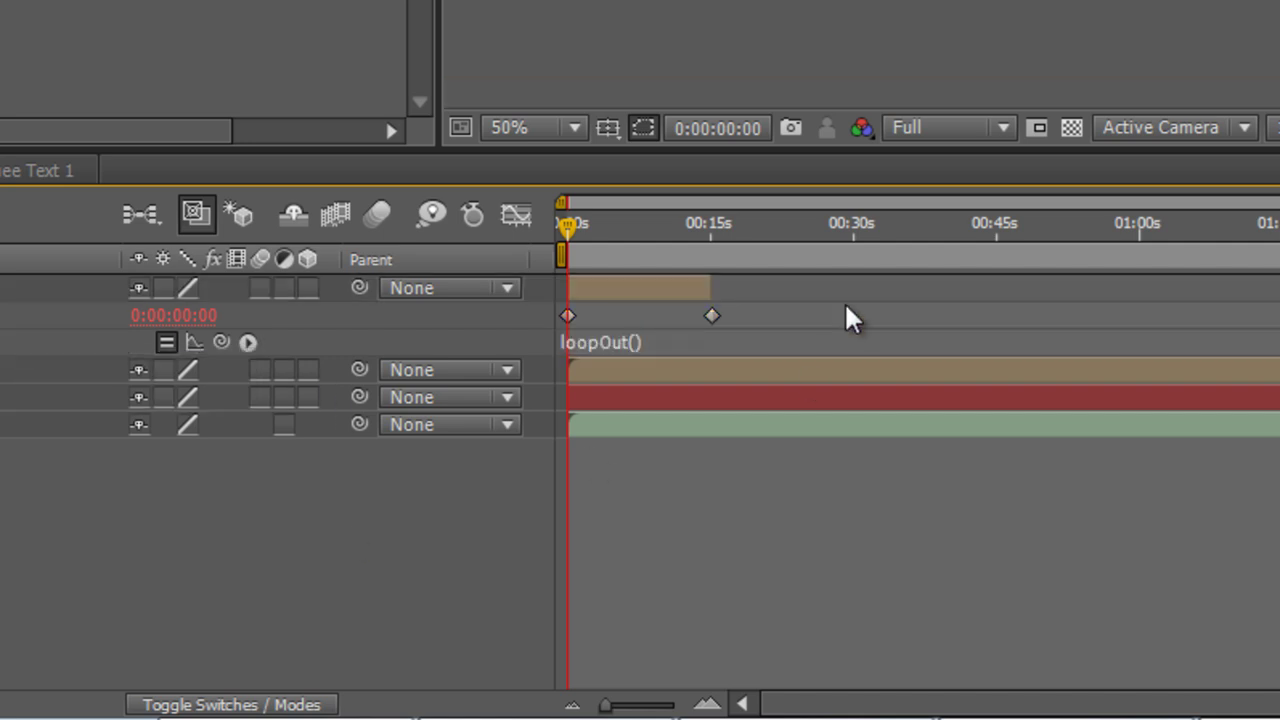
- Extend the end of the Marquee Text 1 layer to the end of the composition and scrub through the looping titles
left_click(716, 291)
left_click_drag(716, 291, 1279, 290)
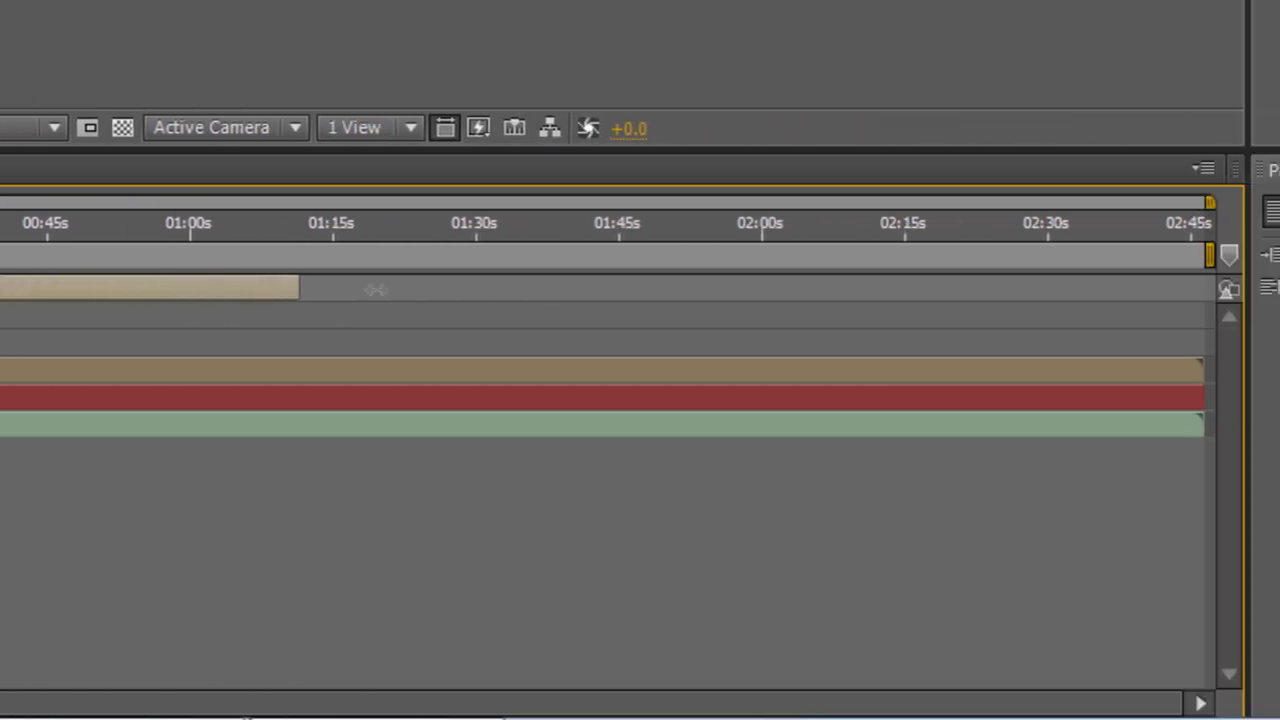
left_click_drag(374, 290, 1208, 314)
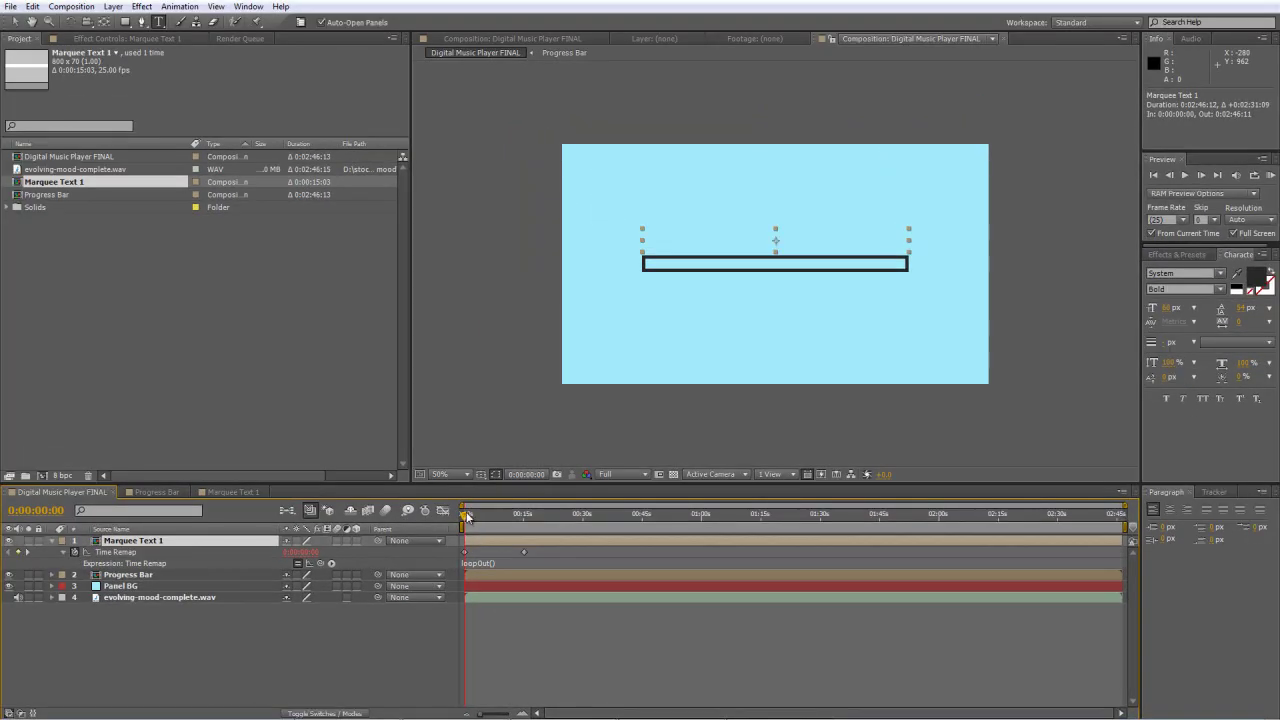
left_click_drag(466, 516, 336, 542)
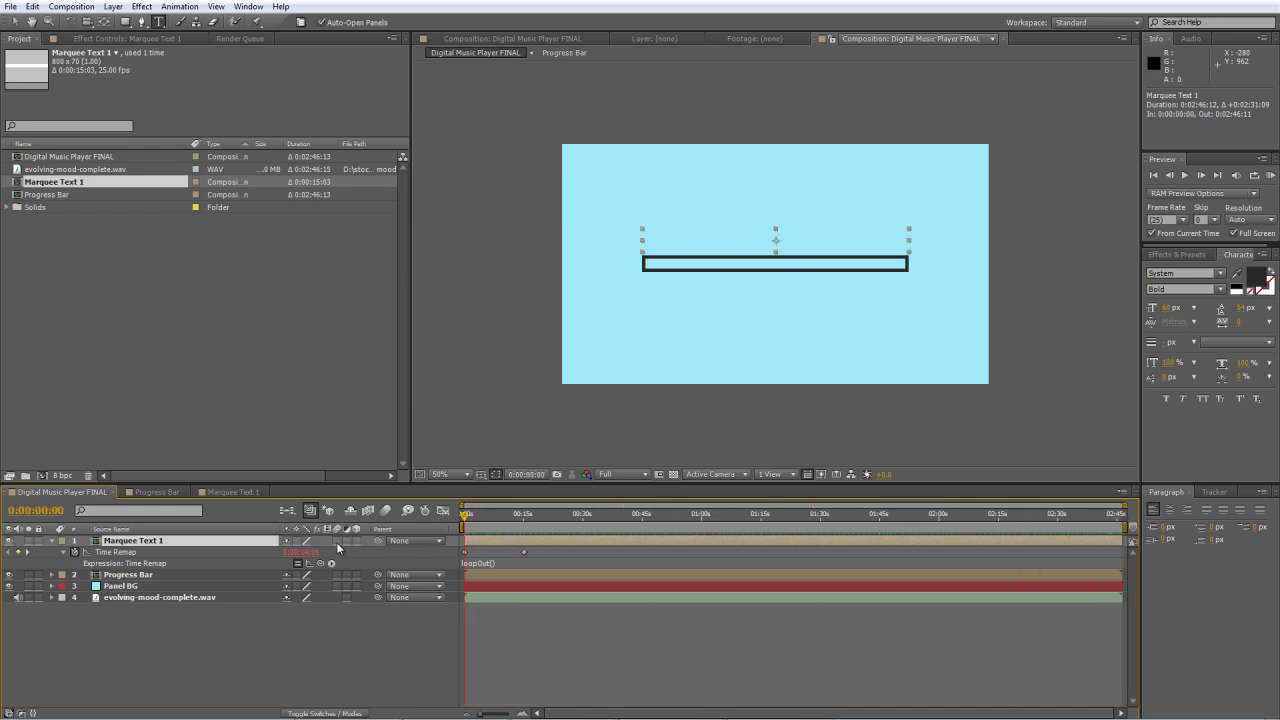
- Create a new composition named Marquee Text 2, 600 px wide and 50 px high
left_click(307, 668)
right_click(86, 264)
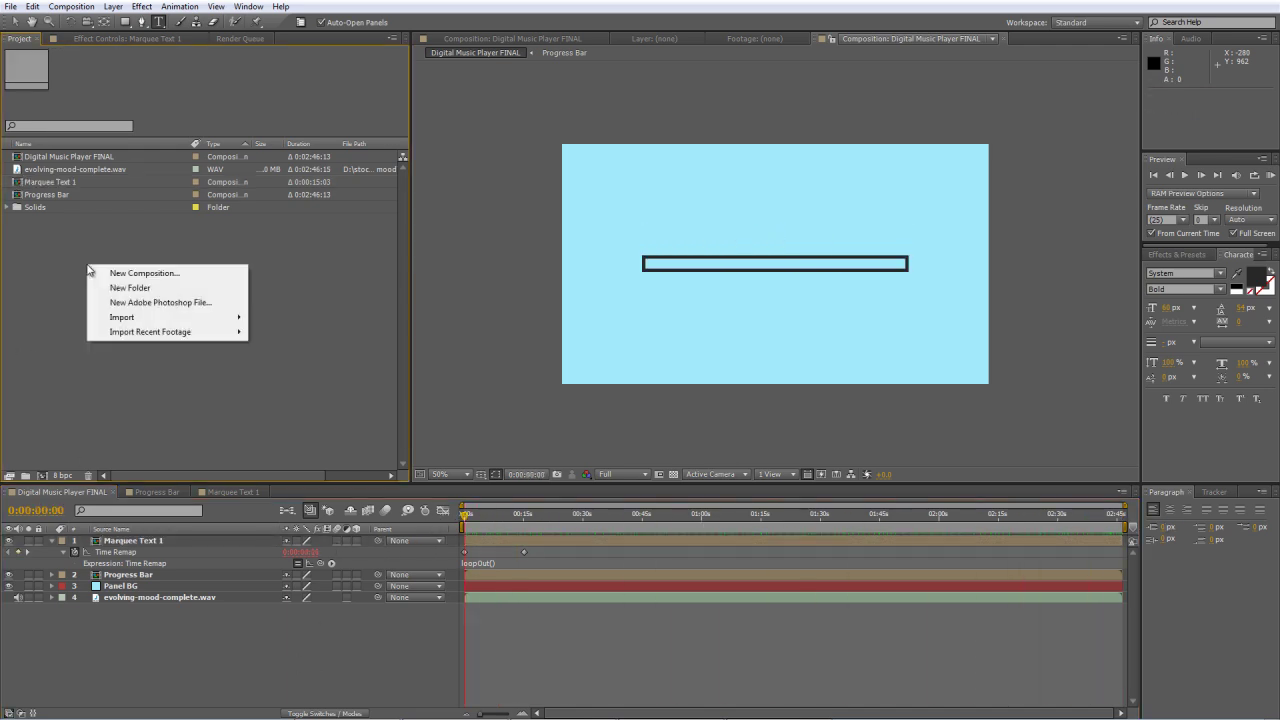
left_click(120, 272)
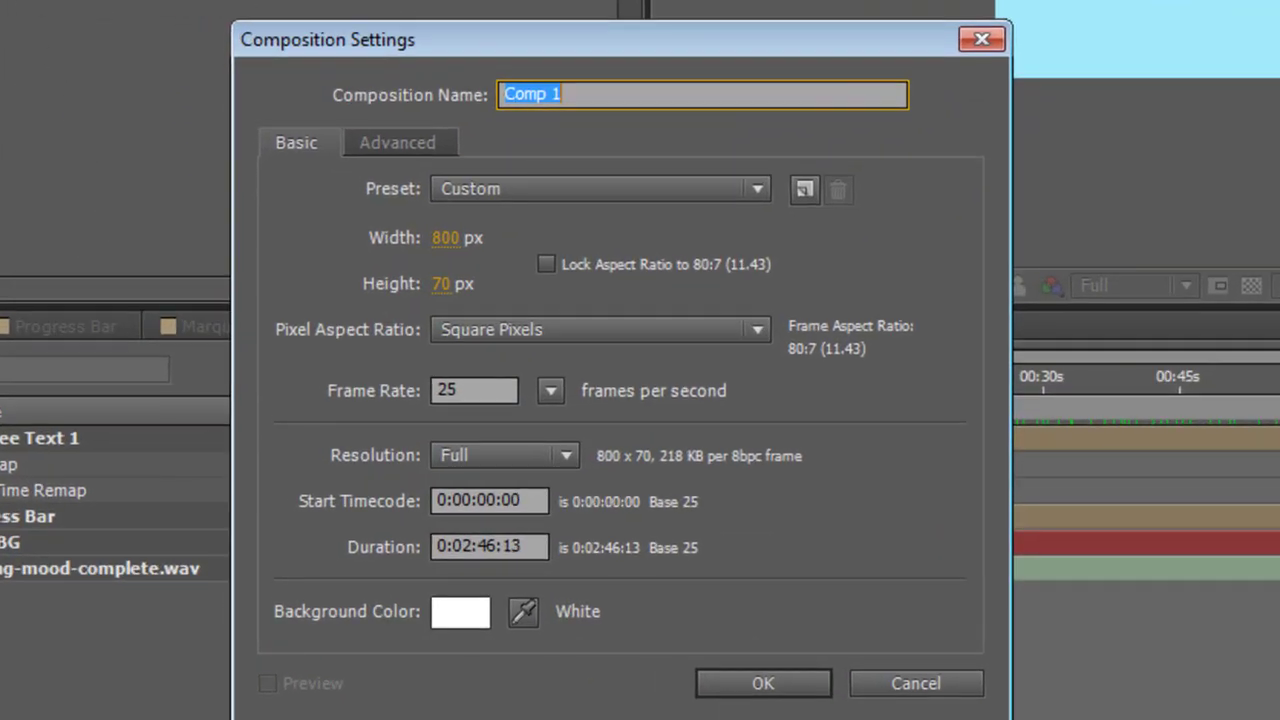
type("Marquue")
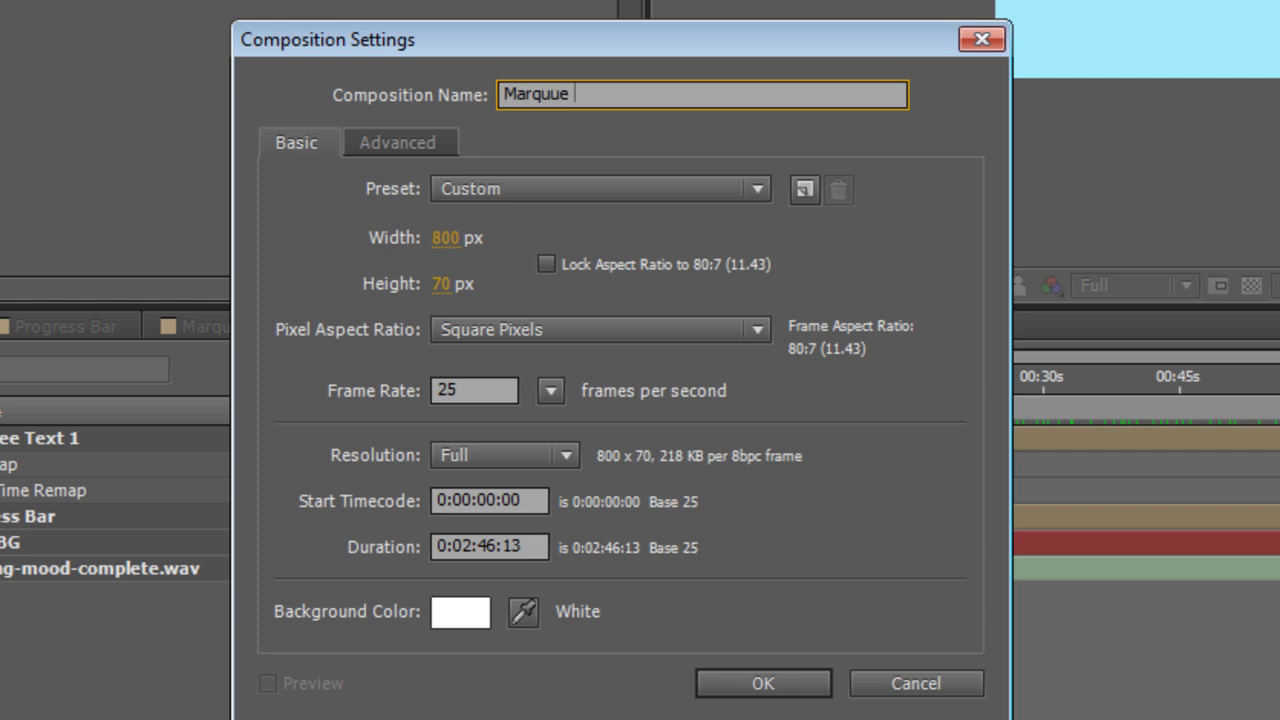
key("BackSpace")
key("BackSpace")
type("ee Text 2")
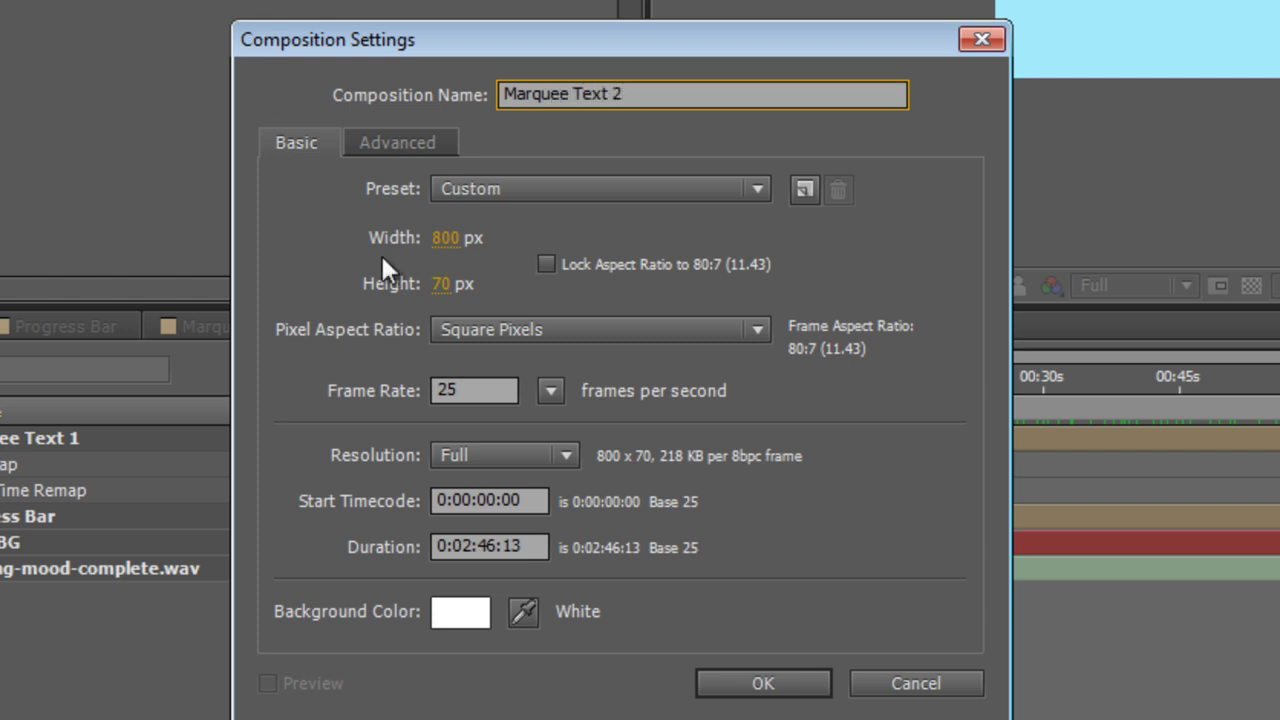
left_click(440, 288)
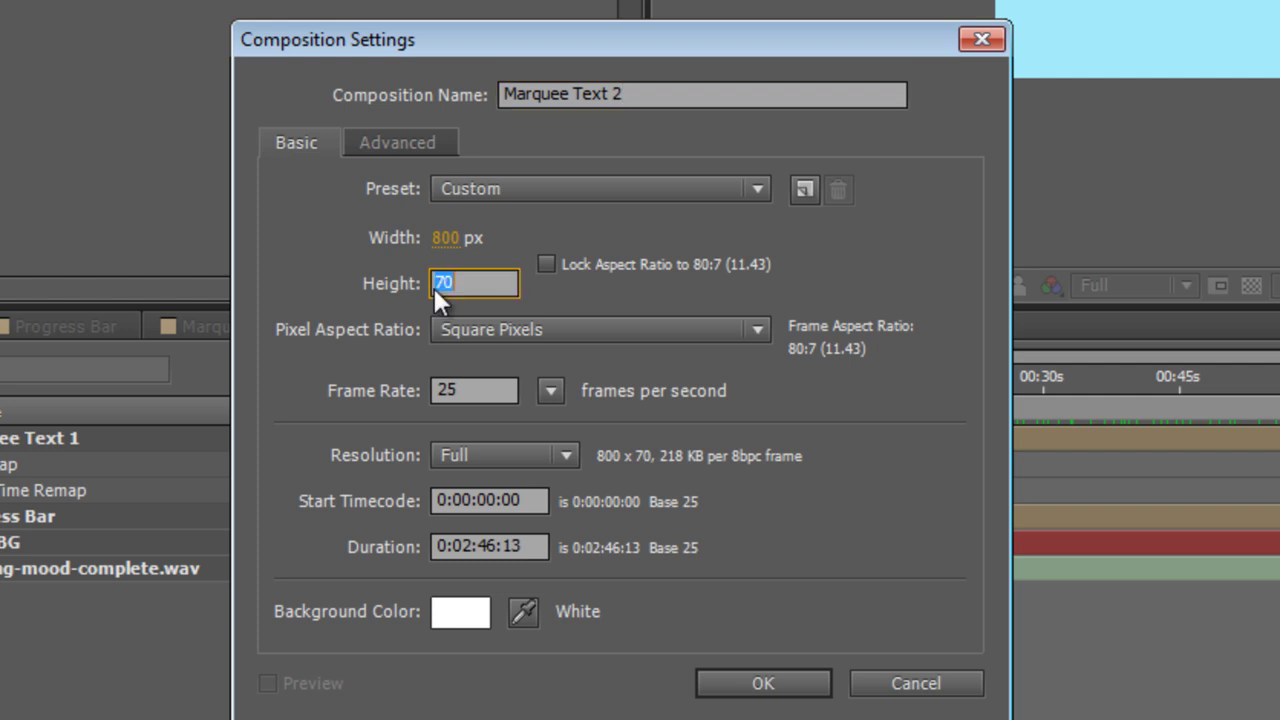
type("50")
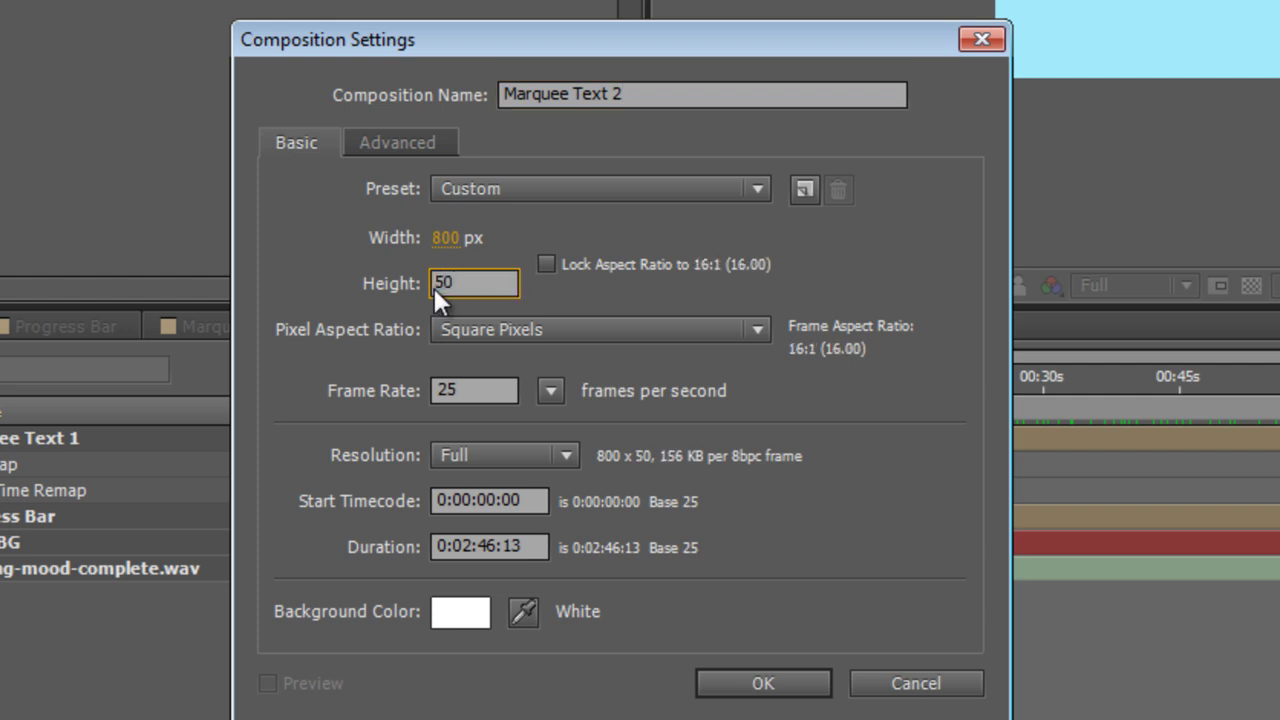
left_click(440, 238)
type("600")
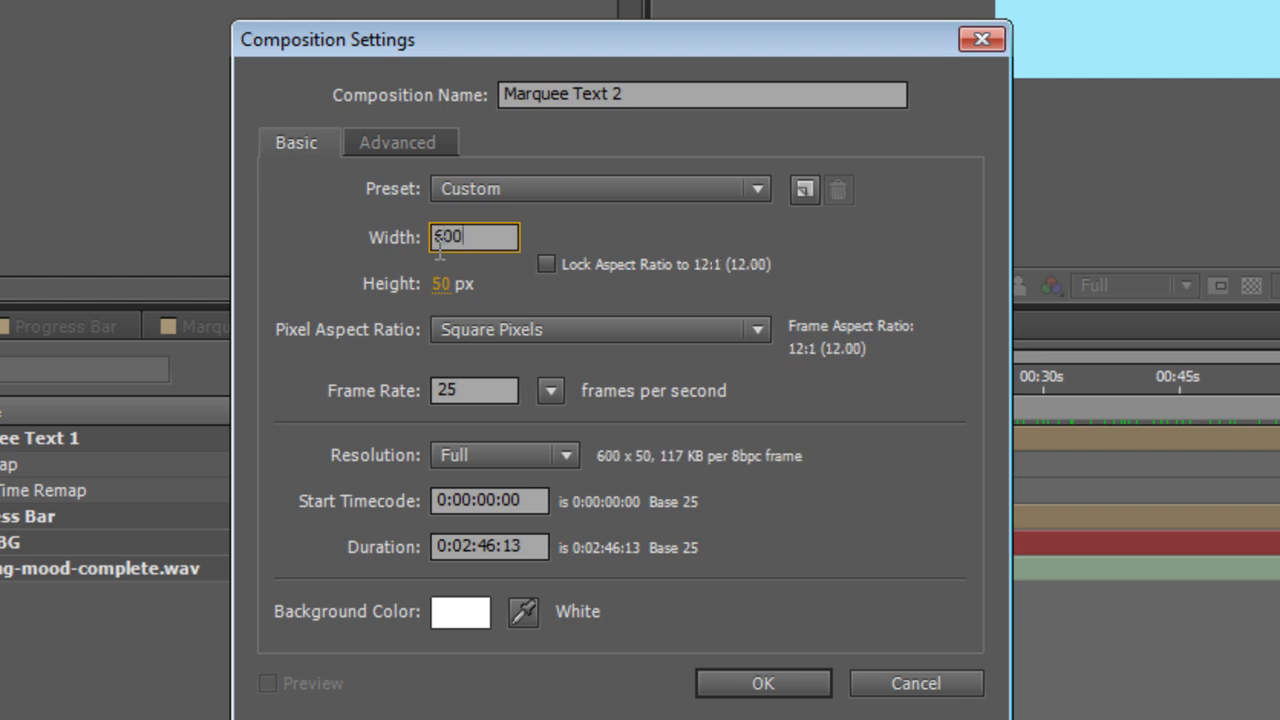
left_click(668, 216)
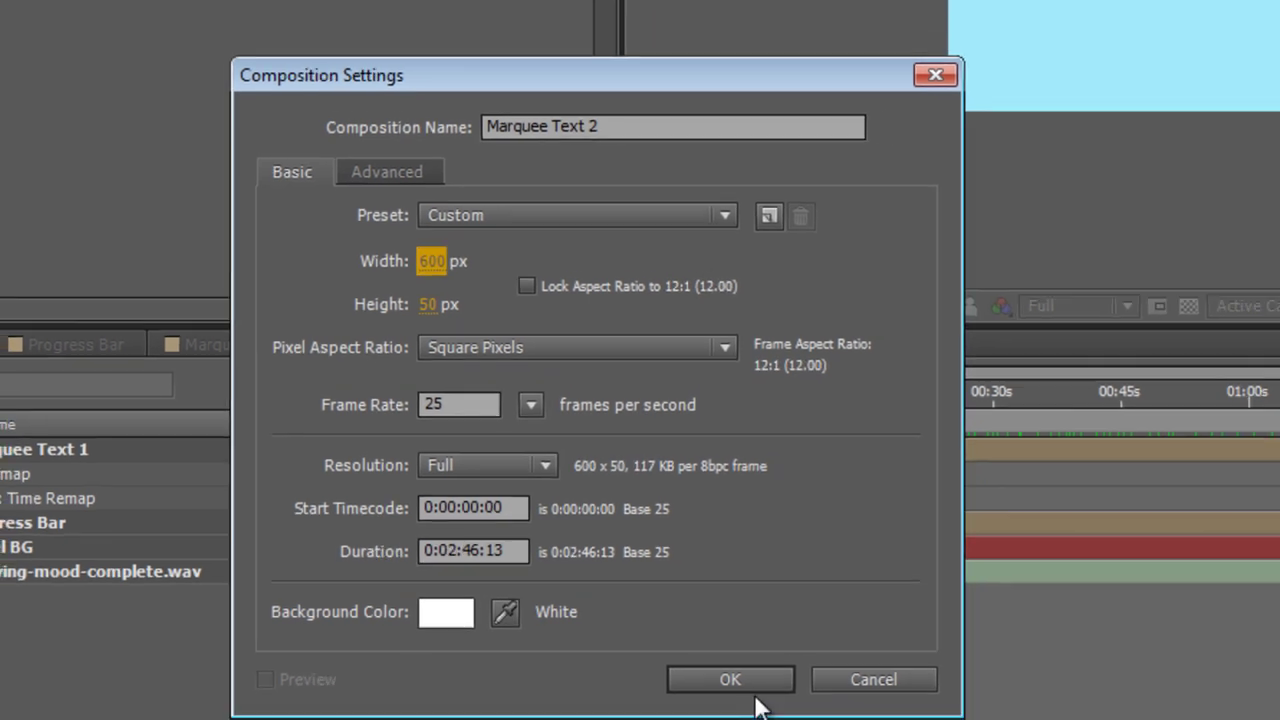
left_click(757, 688)
- Add a text layer reading "Sample Text" starting at the left end of the Marquee Text 2 composition
key("period")
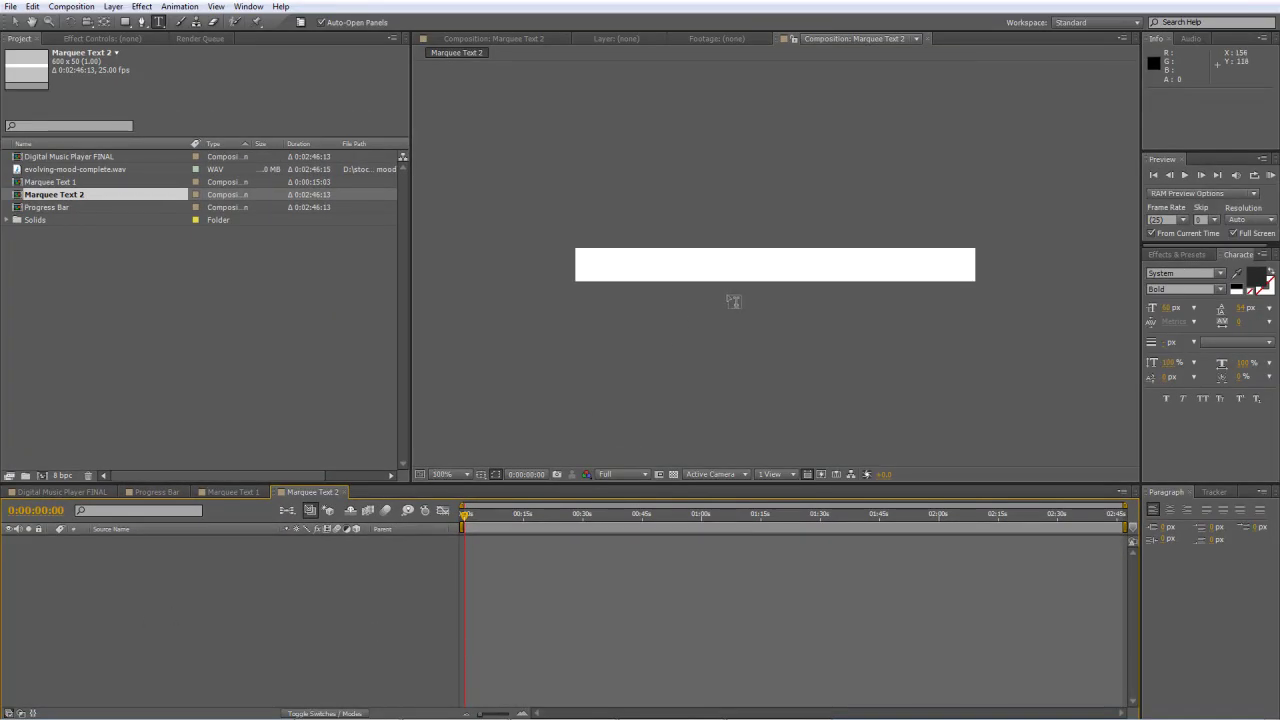
key("period")
key("comma")
left_click(578, 265)
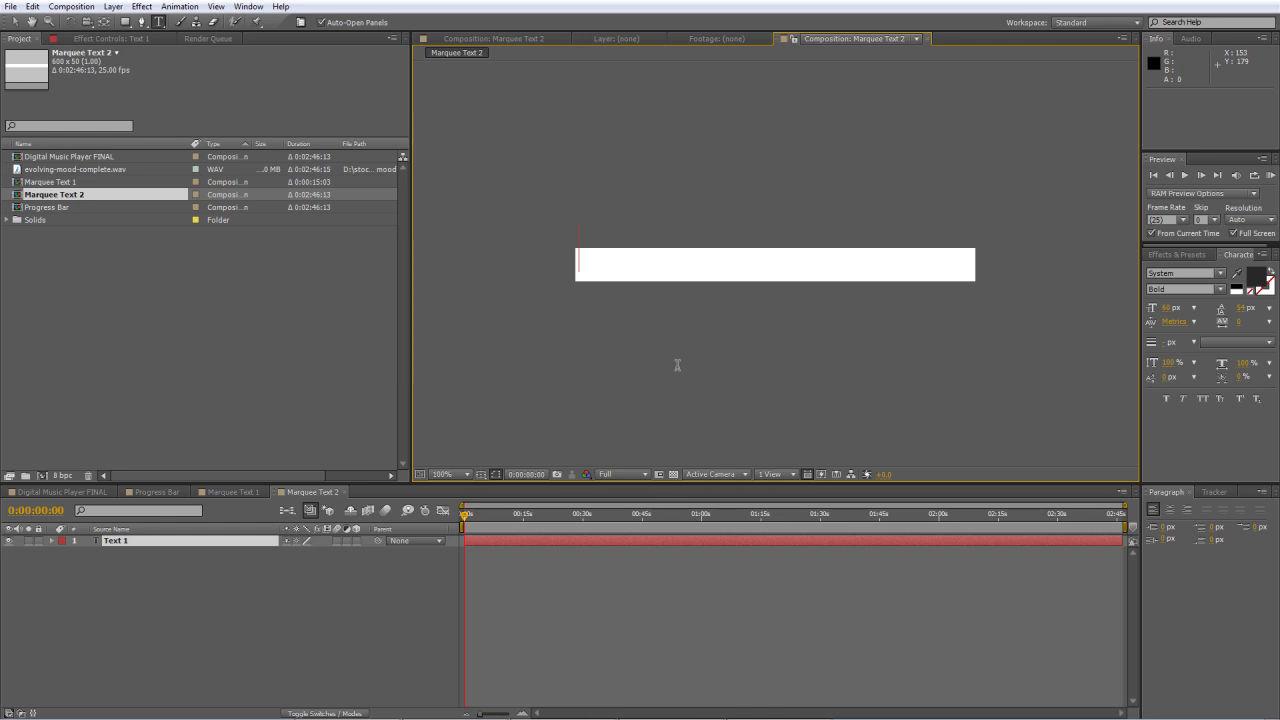
type("Sample Te")
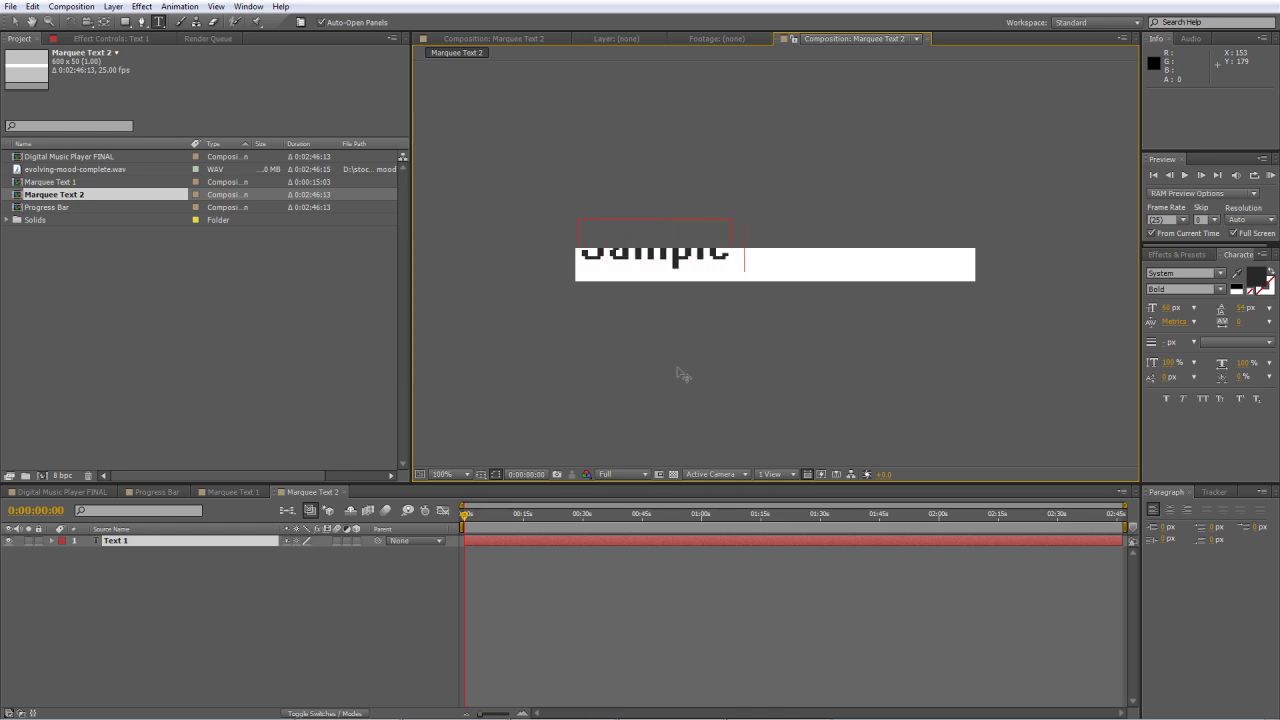
type("xt")
- Set the font size of the Sample Text layer to 40 px
key("ctrl+a")
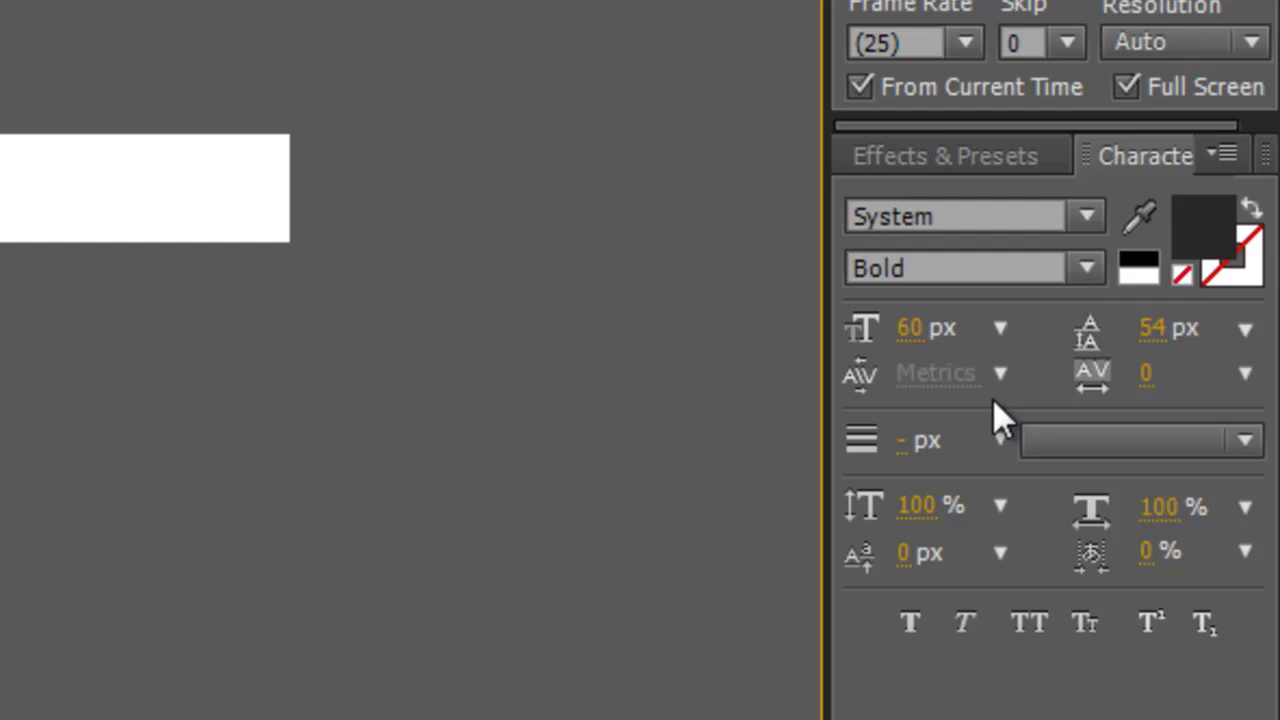
left_click(908, 338)
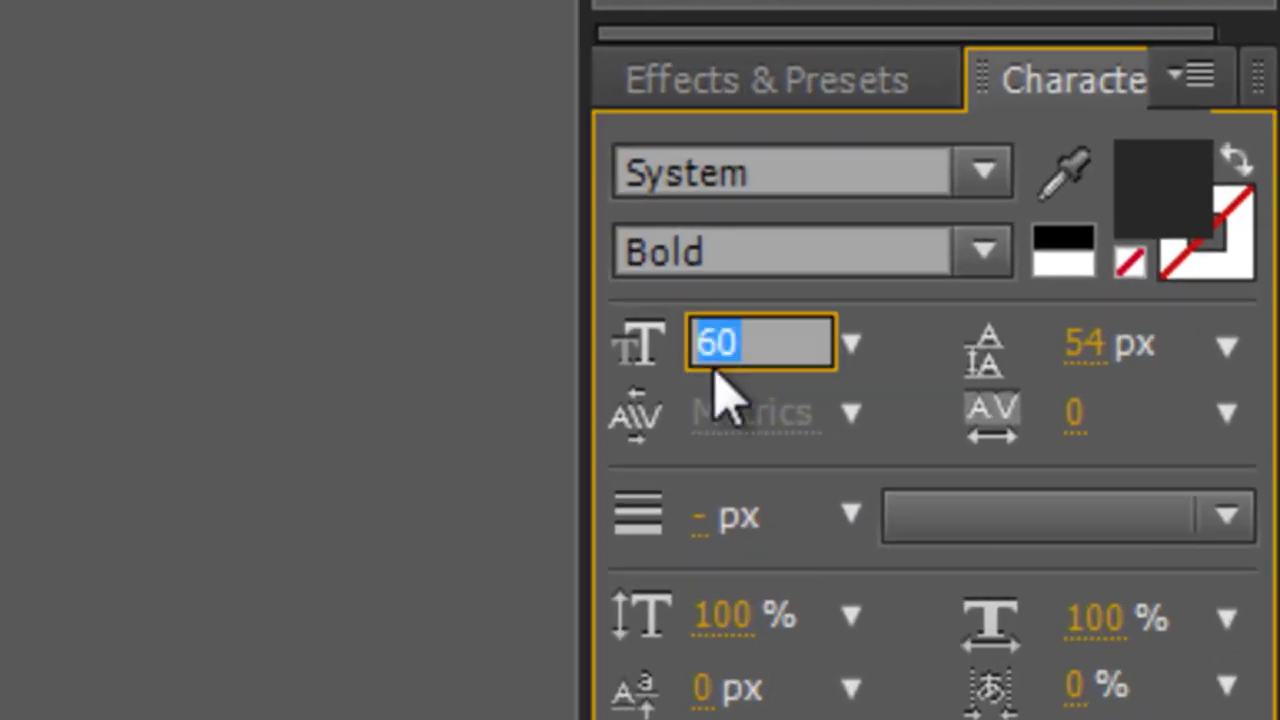
type("40")
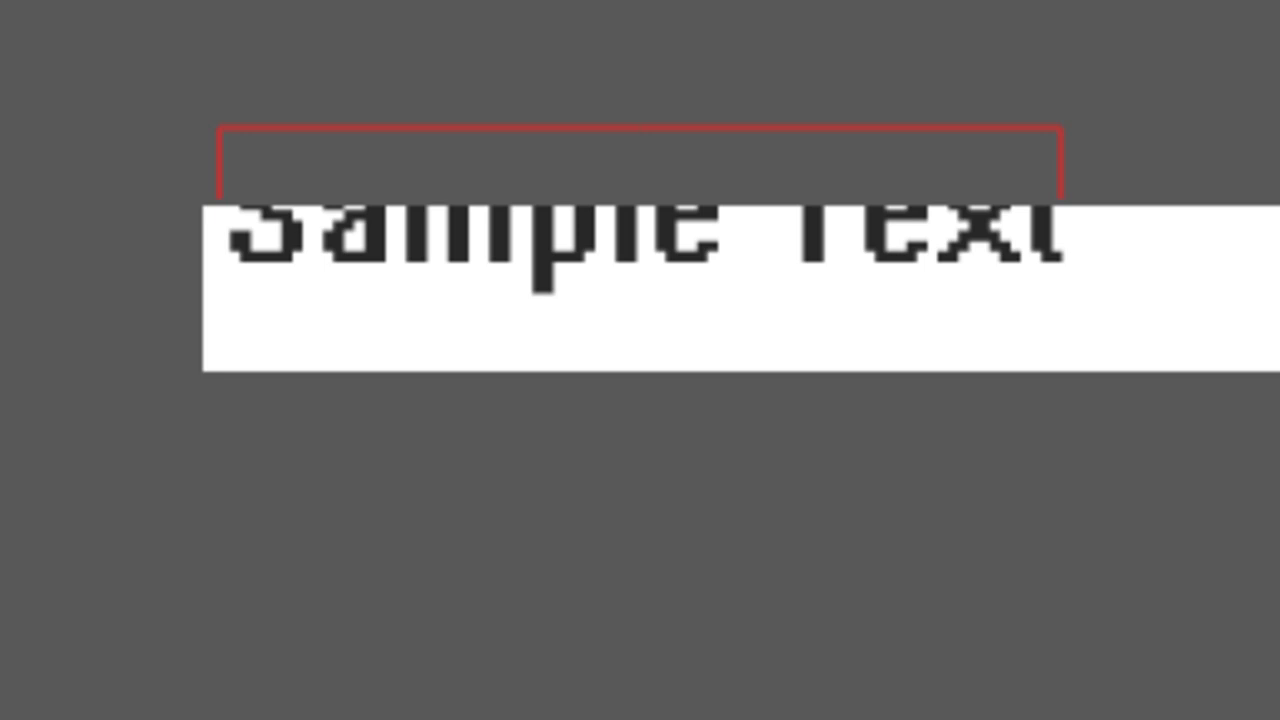
- Nudge the Sample Text layer down and left so that it fits inside the frame against its left edge
key("ctrl+t")
key("Down")
key("Down")
key("Down")
key("Down")
key("Down")
key("Down")
key("Down")
key("Down")
key("Down")
key("Down")
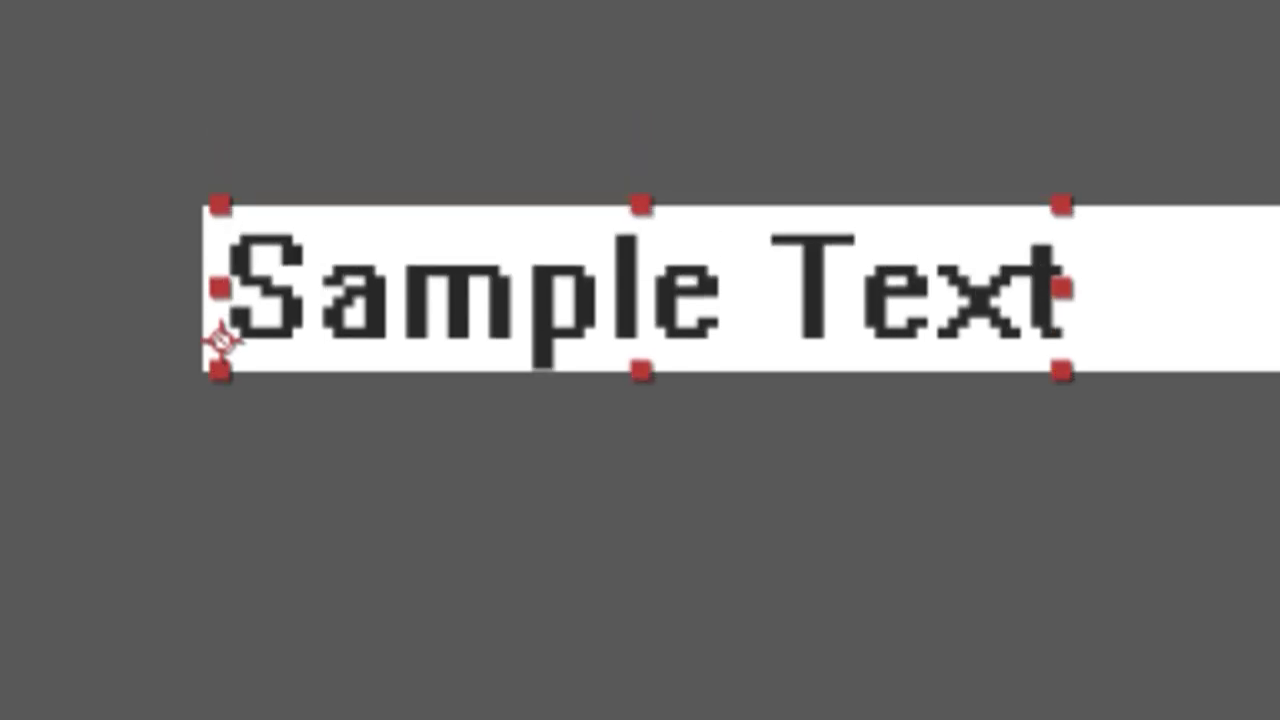
key("Left")
key("Left")
key("Left")
key("Left")
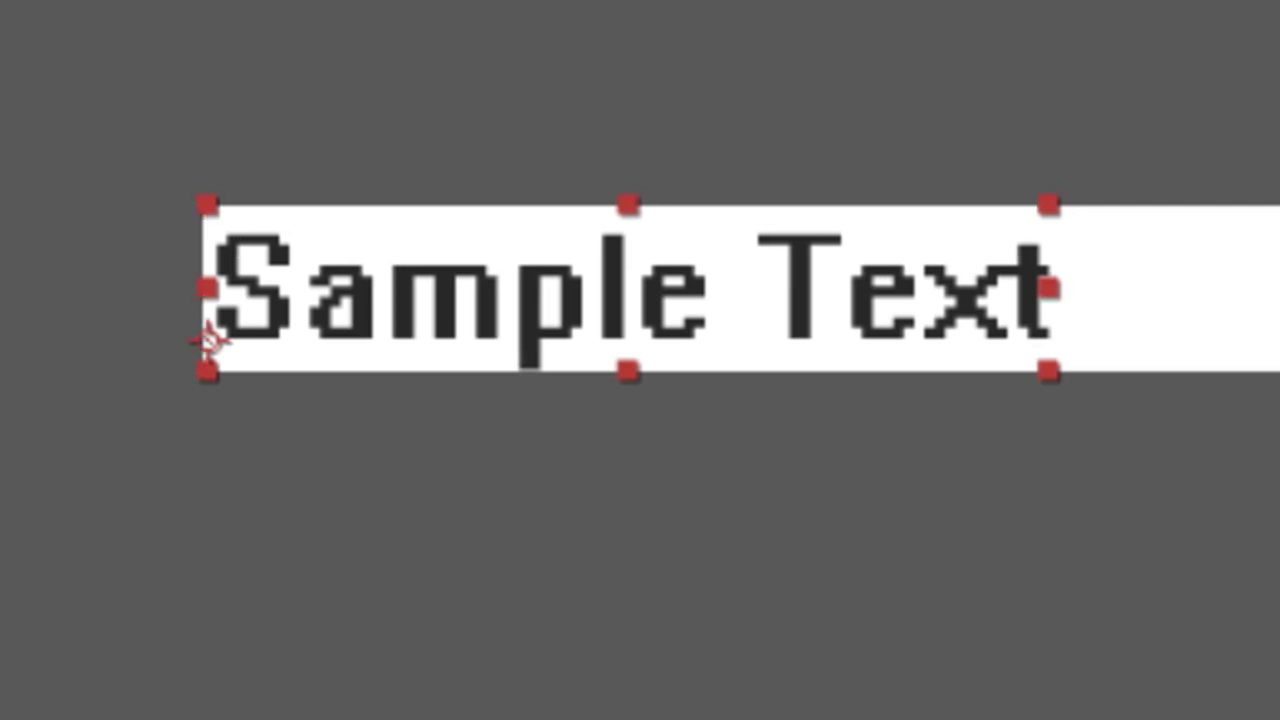
key("Return")
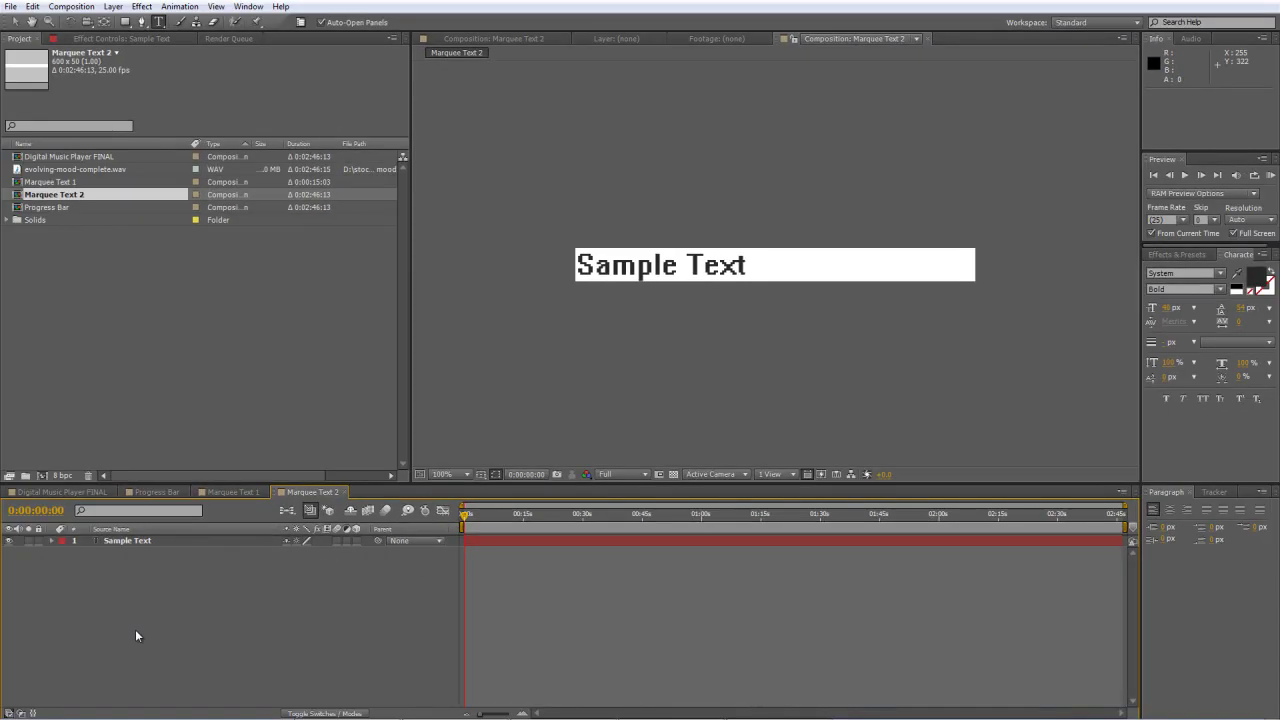
- Copy the whole text from the Notepad file scolling text.txt and paste it over the Sample Text layer's contents
key("alt+Tab")
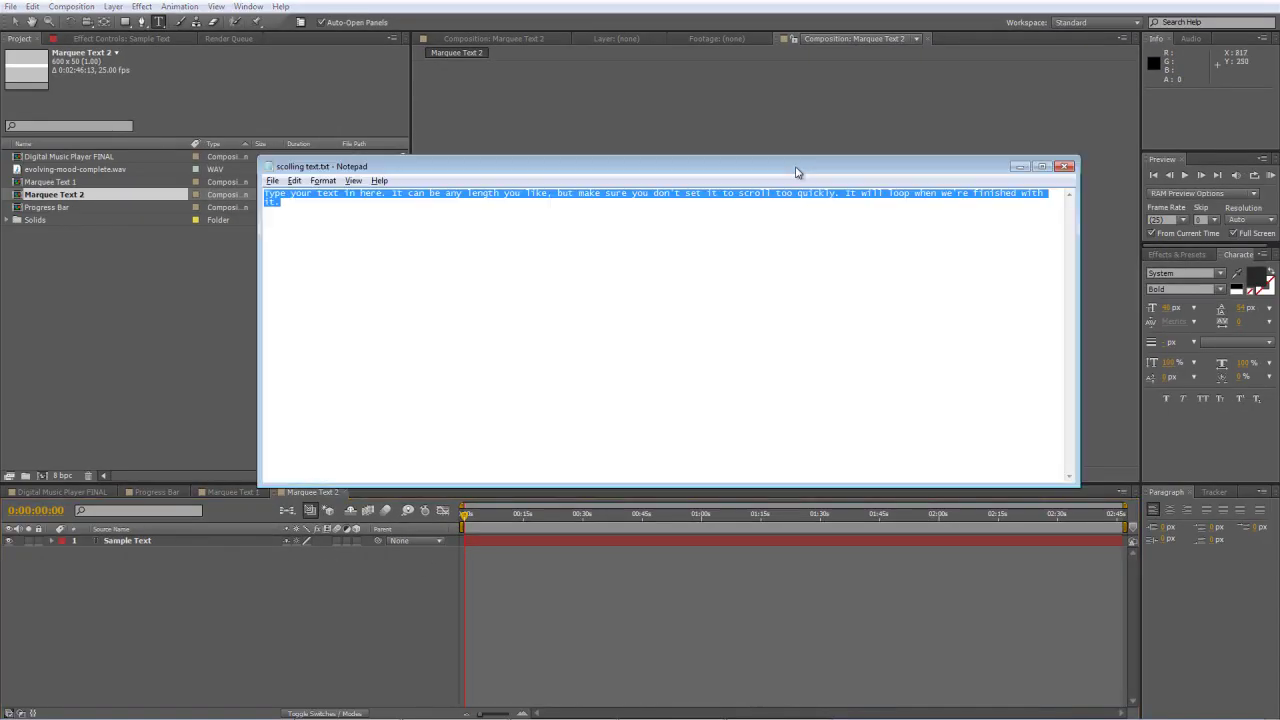
left_click(410, 241)
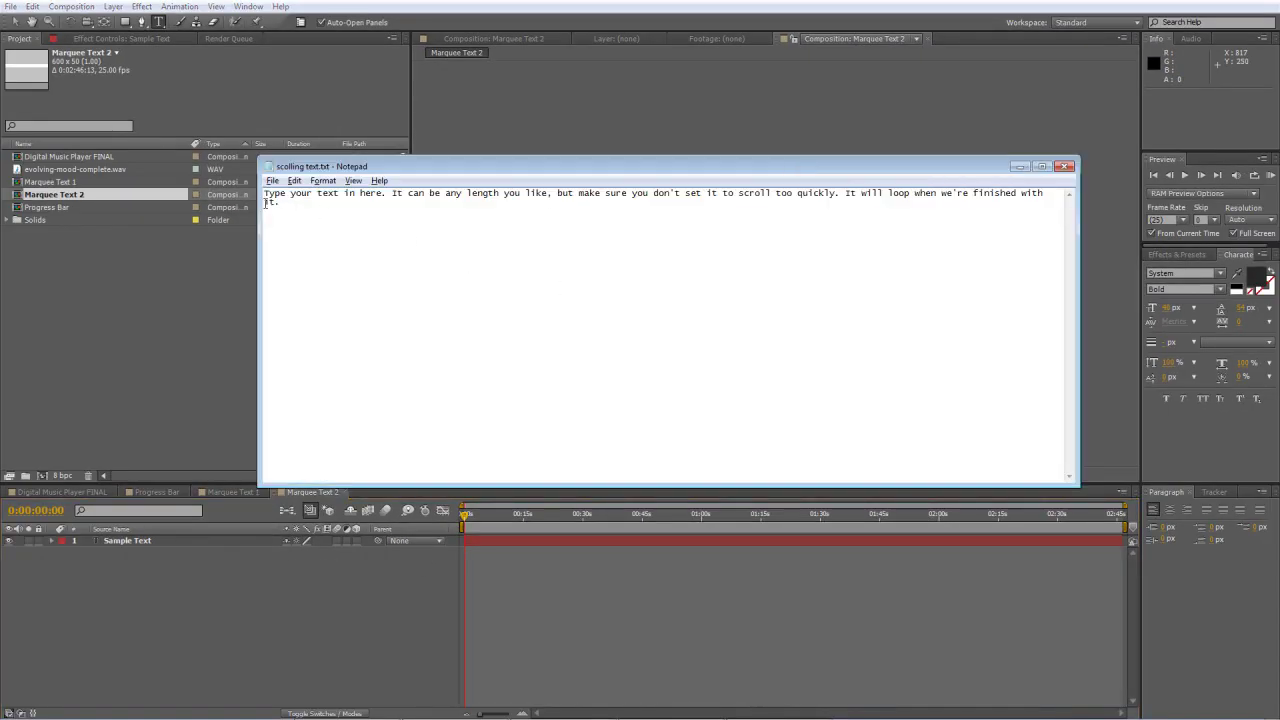
key("ctrl+a")
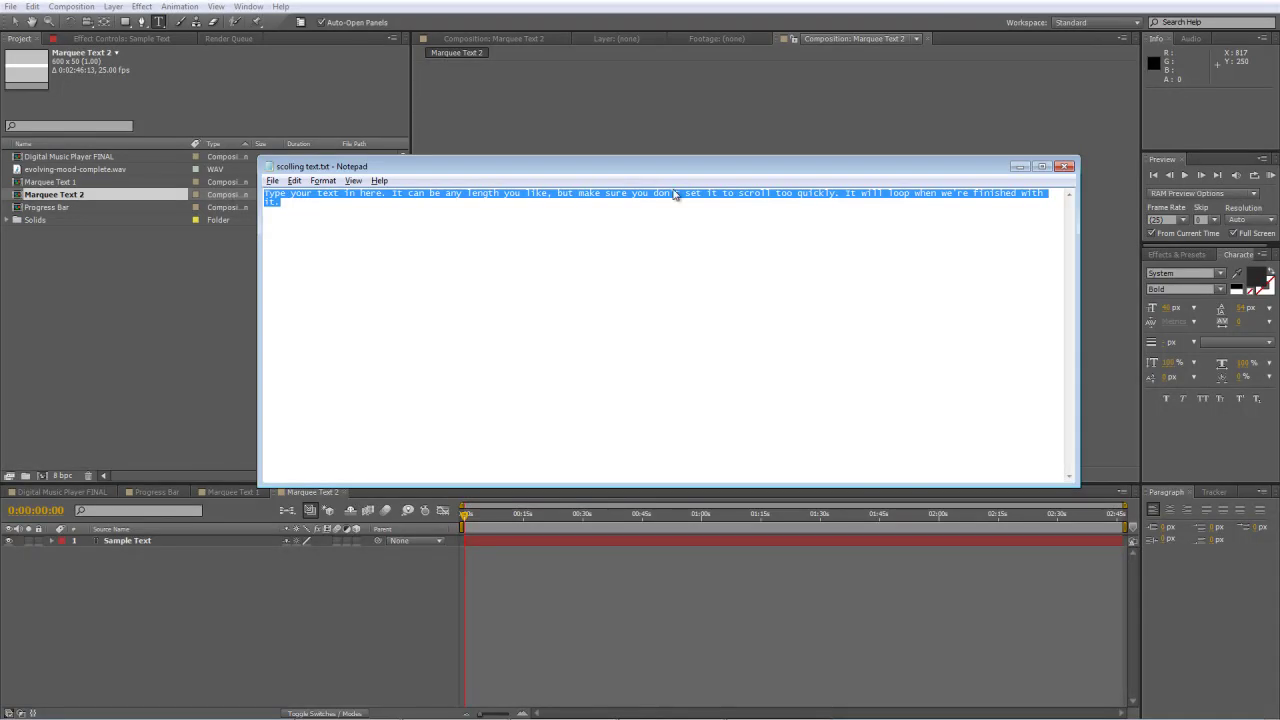
left_click(1023, 167)
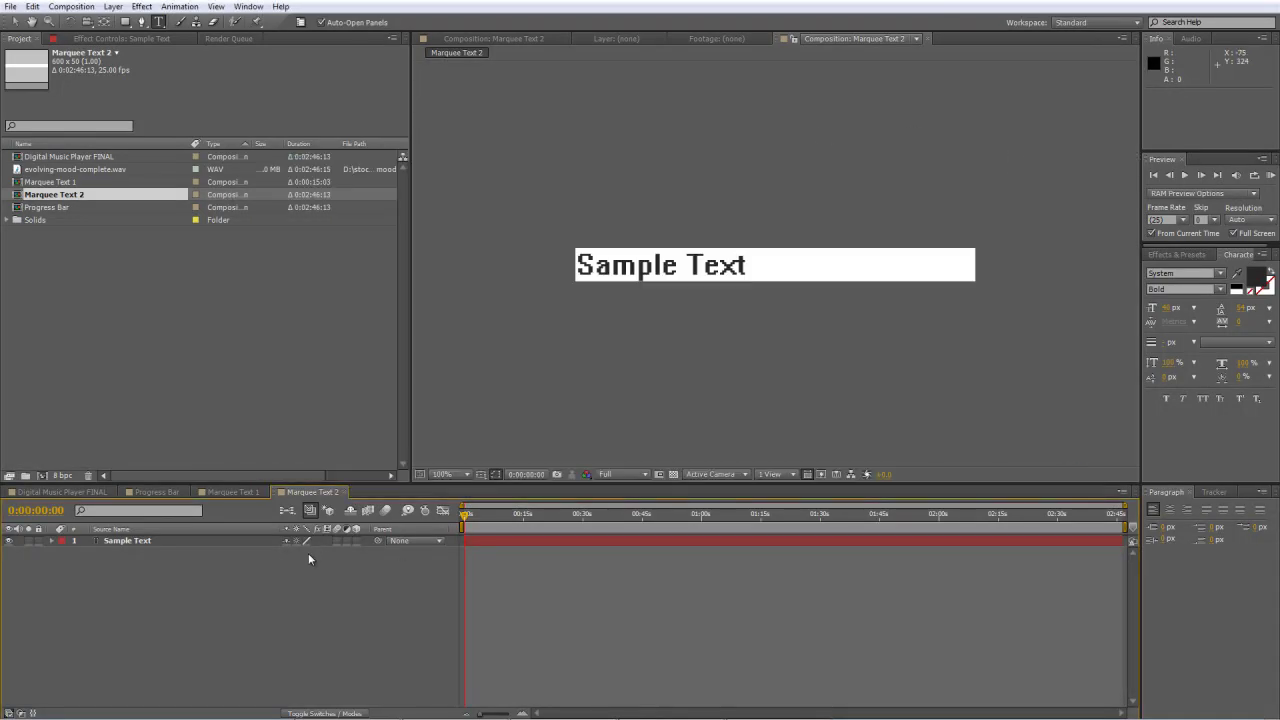
double_click(193, 541)
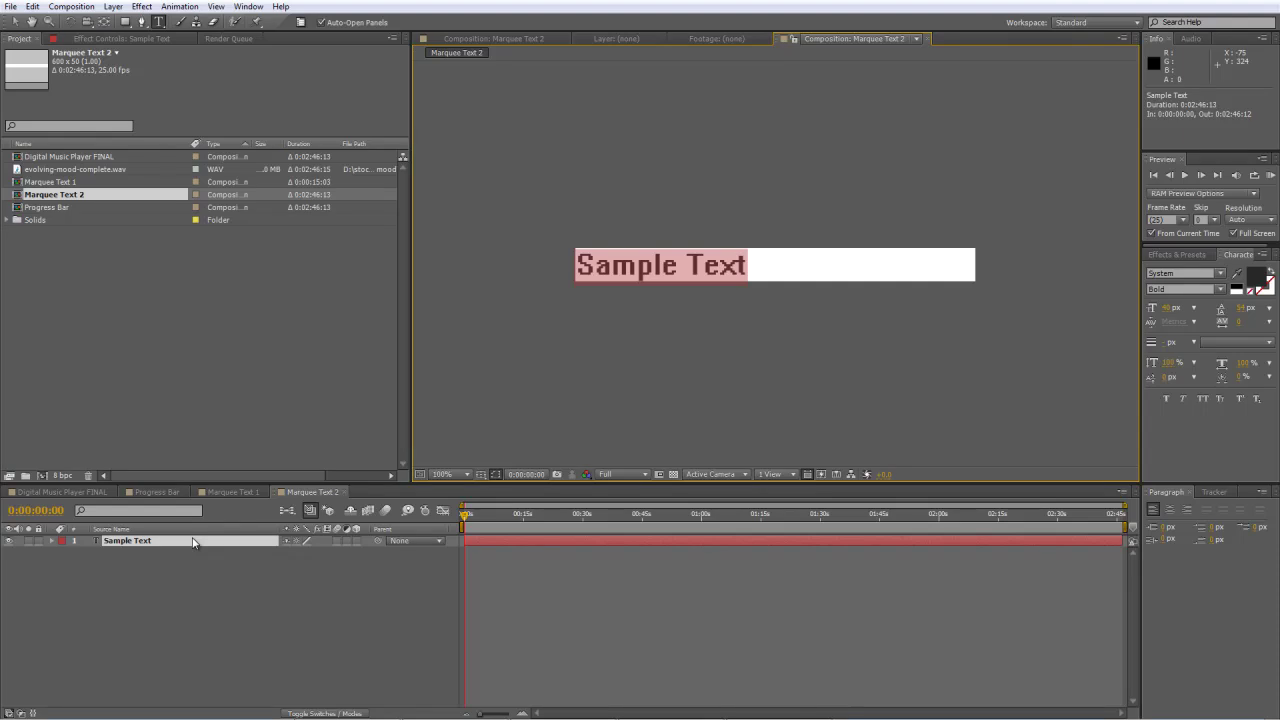
key("ctrl+v")
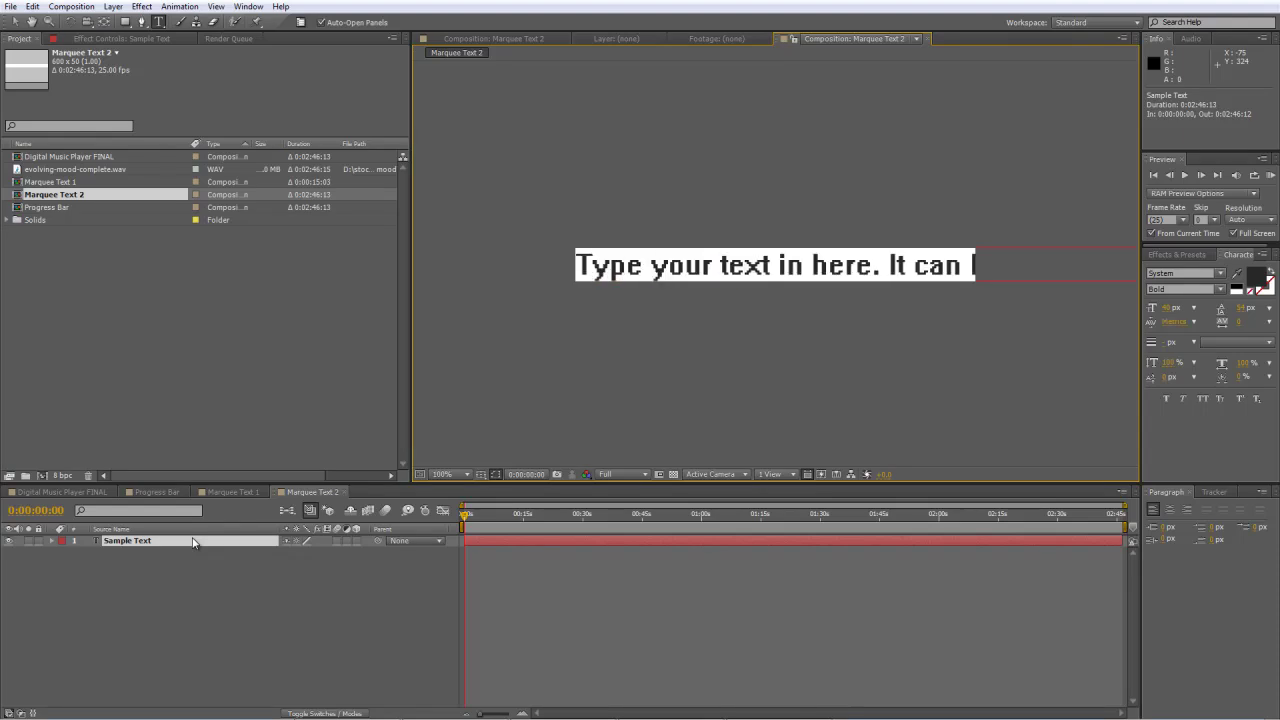
key("KP_Enter")
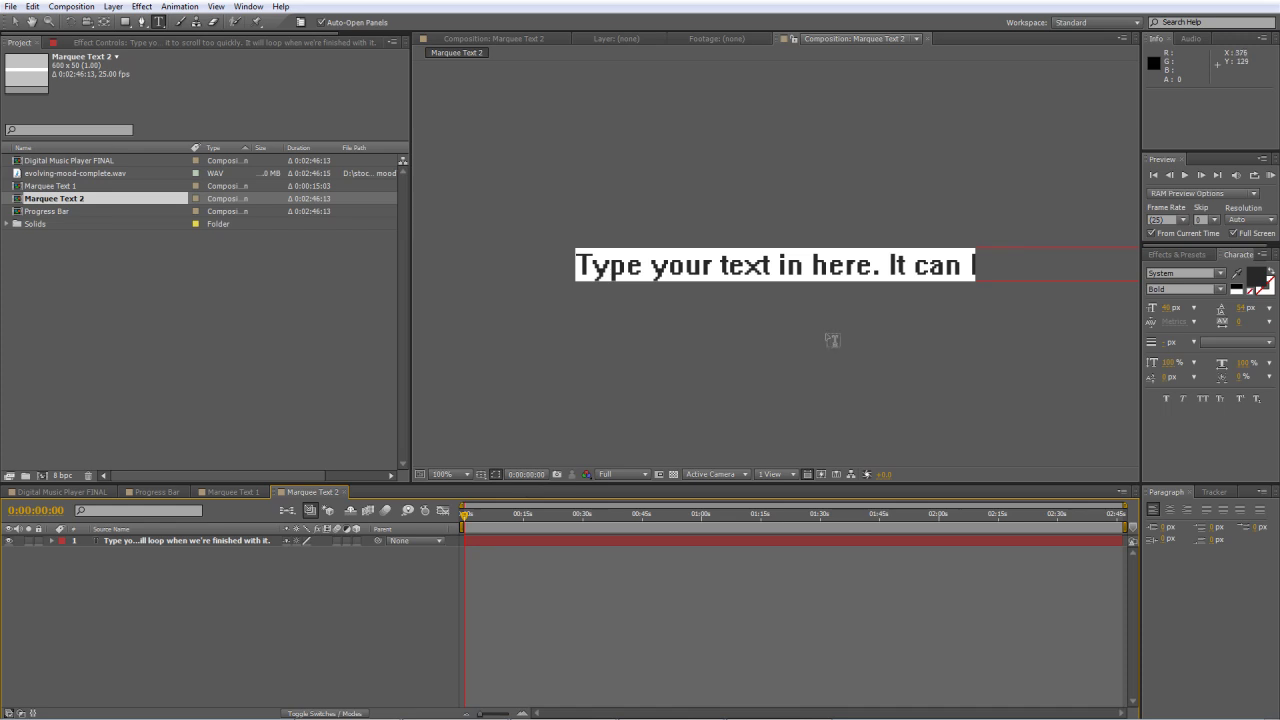
- Examine the full length of the pasted text line relative to the Marquee Text 2 frame
key("comma")
key("comma")
key("h")
left_click_drag(888, 266, 712, 263)
key("ctrl+t")
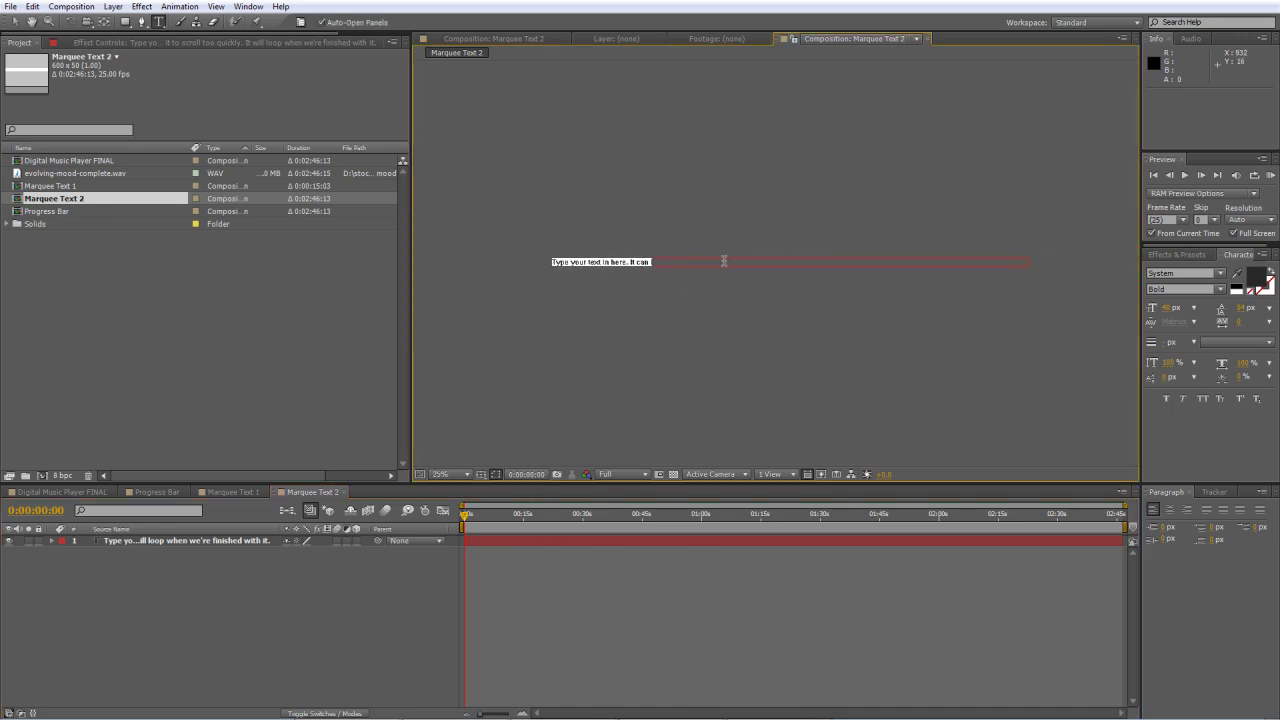
key("slash")
key("h")
left_click_drag(608, 277, 1029, 254)
left_click_drag(640, 258, 886, 258)
key("ctrl+t")
- Start Position keyframing on the text layer at 0:00:00:00, with the text shifted horizontally just beyond the frame's right edge
left_click(193, 541)
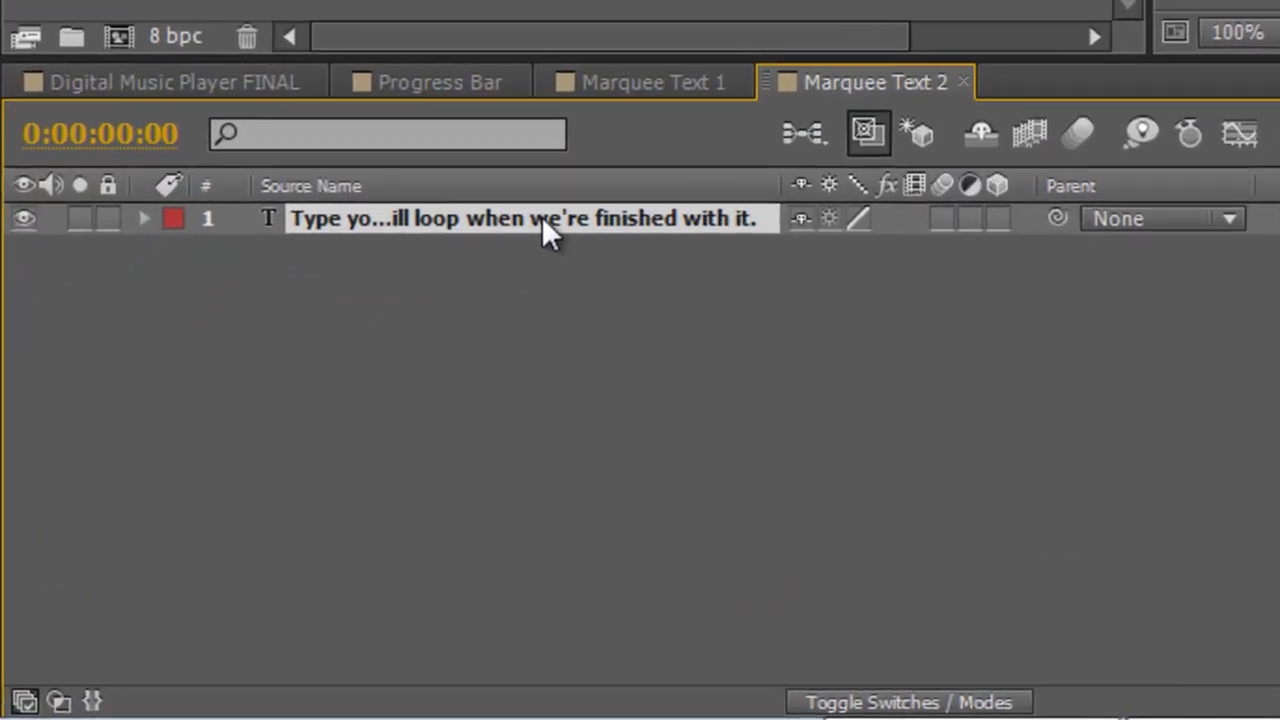
key("p")
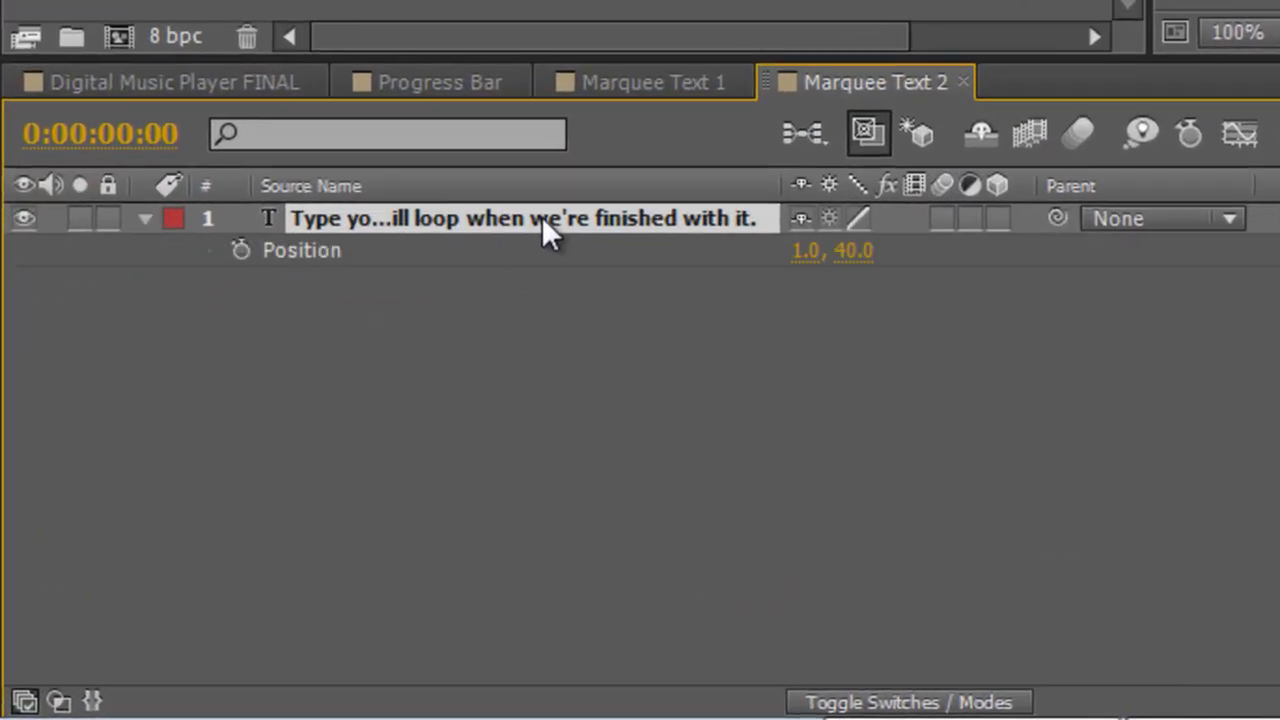
left_click(241, 250)
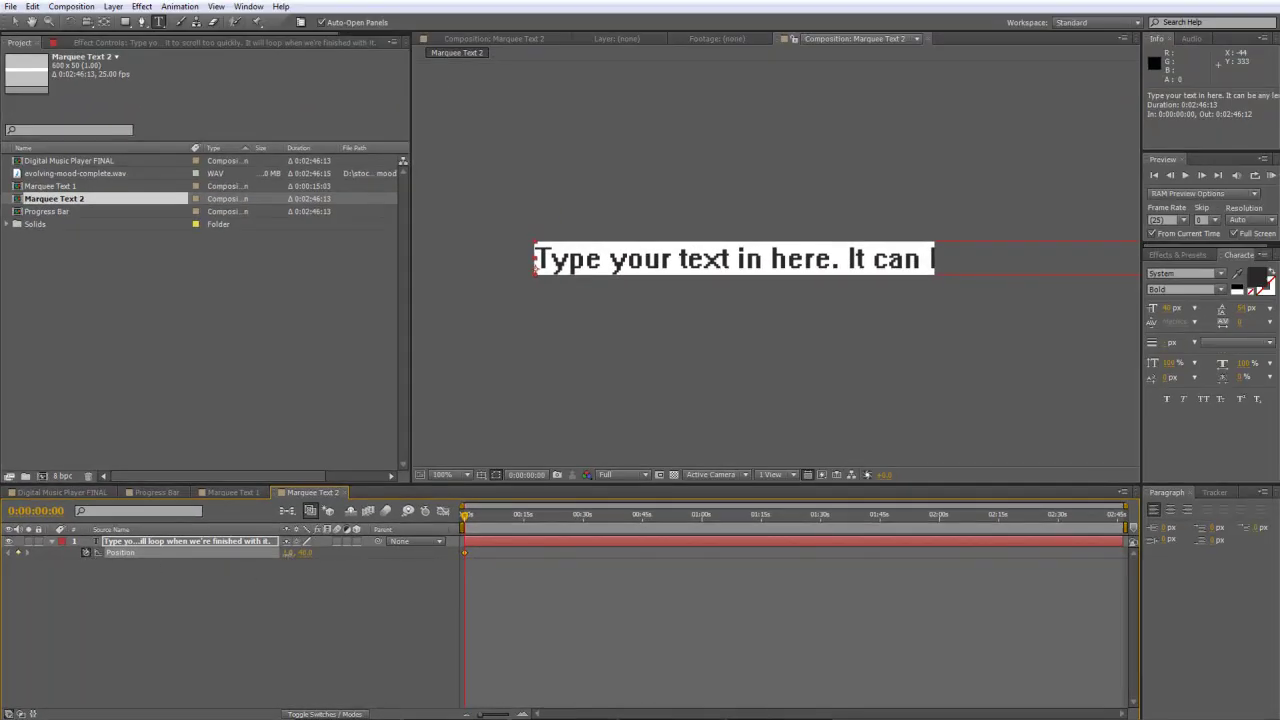
left_click_drag(285, 552, 684, 551)
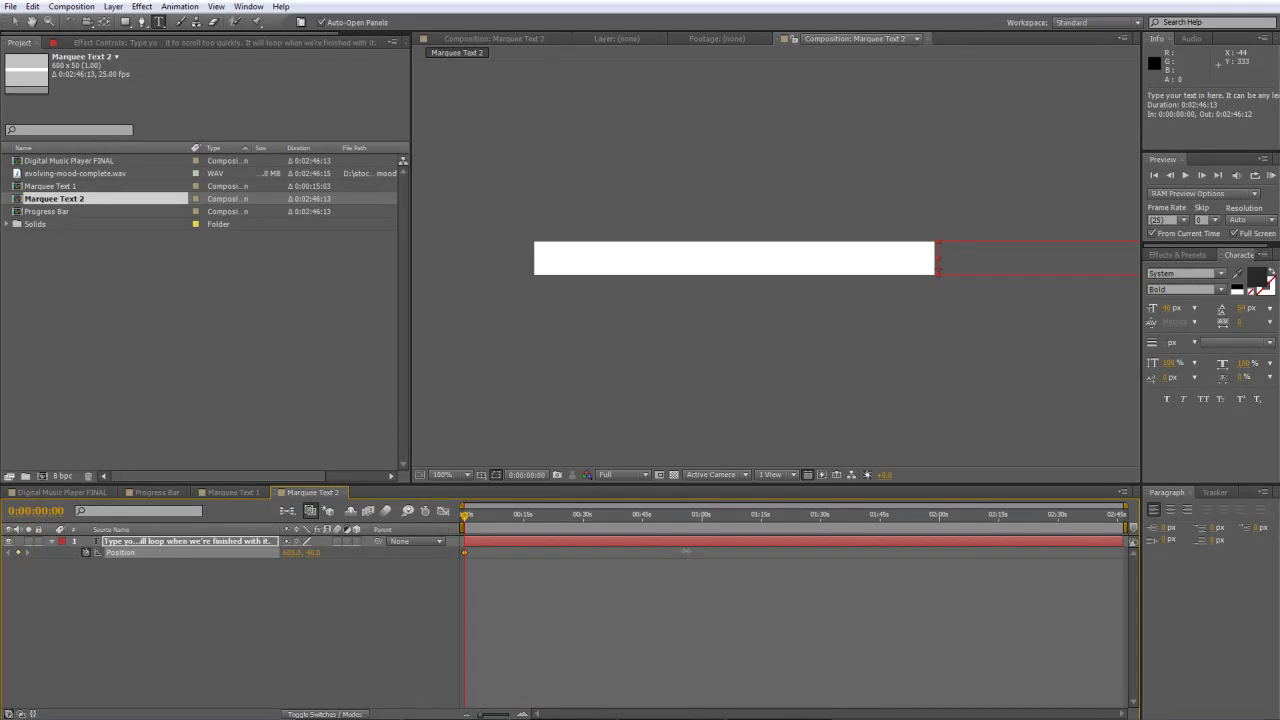
left_click(236, 543)
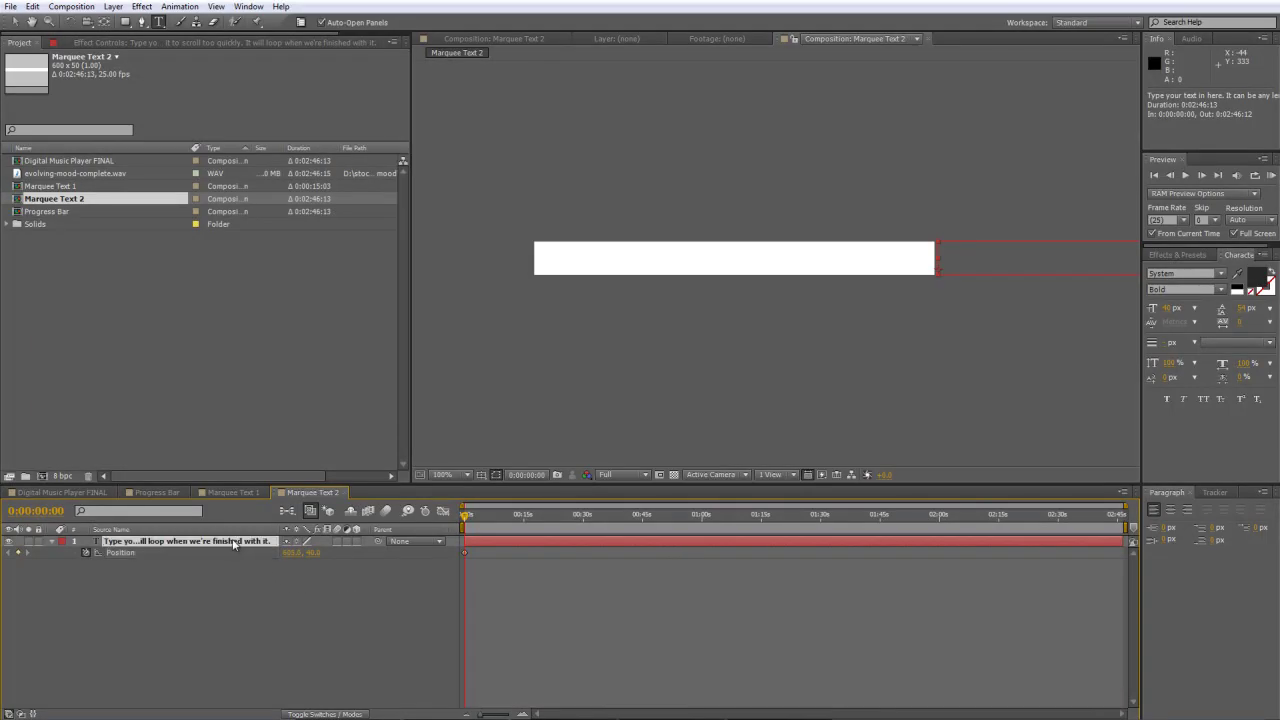
- Keyframe the text's Position at 0:00:30:00 with X about -2844, so that the whole line sits just beyond the frame's left edge
left_click(583, 521)
left_click(35, 511)
type("30")
key("Return")
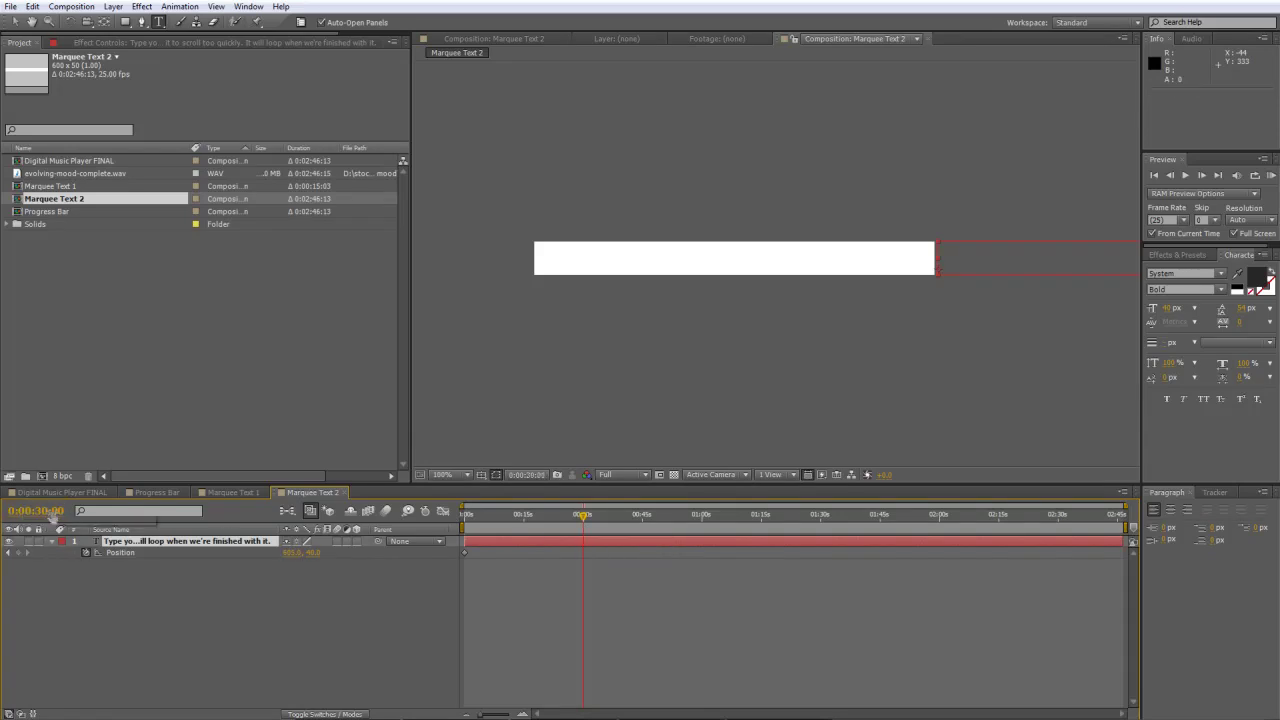
left_click(17, 553)
left_click(291, 552)
type("692")
key("Return")
left_click_drag(291, 552, 200, 552)
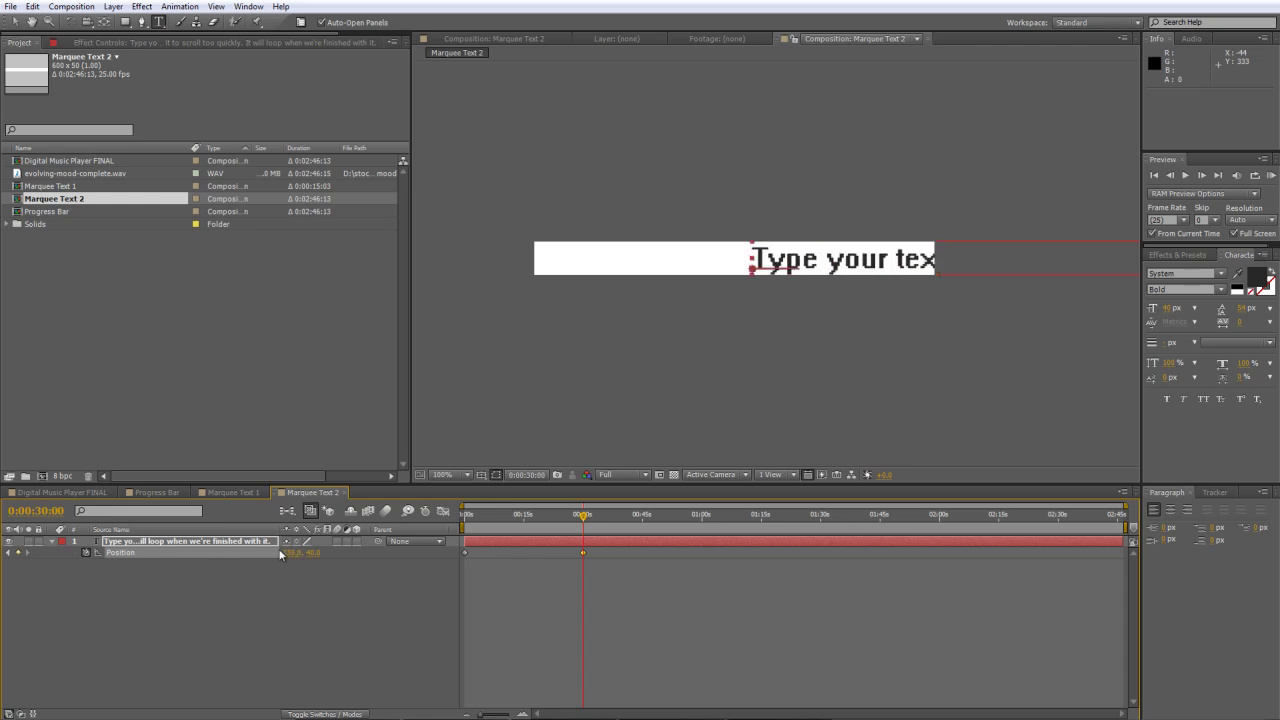
left_click_drag(297, 558, 263, 558)
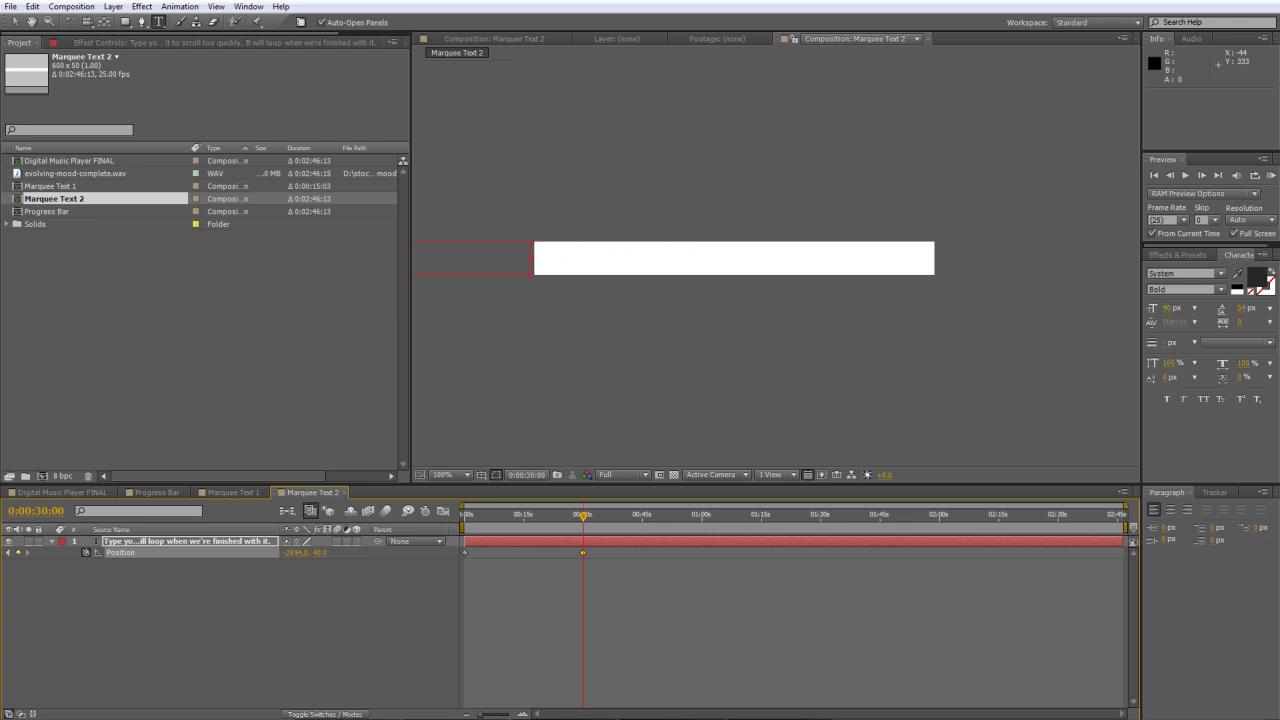
- End the work area of Marquee Text 2 at 30 seconds and trim the composition to it
left_click_drag(466, 516, 585, 521)
left_click_drag(1126, 527, 587, 524)
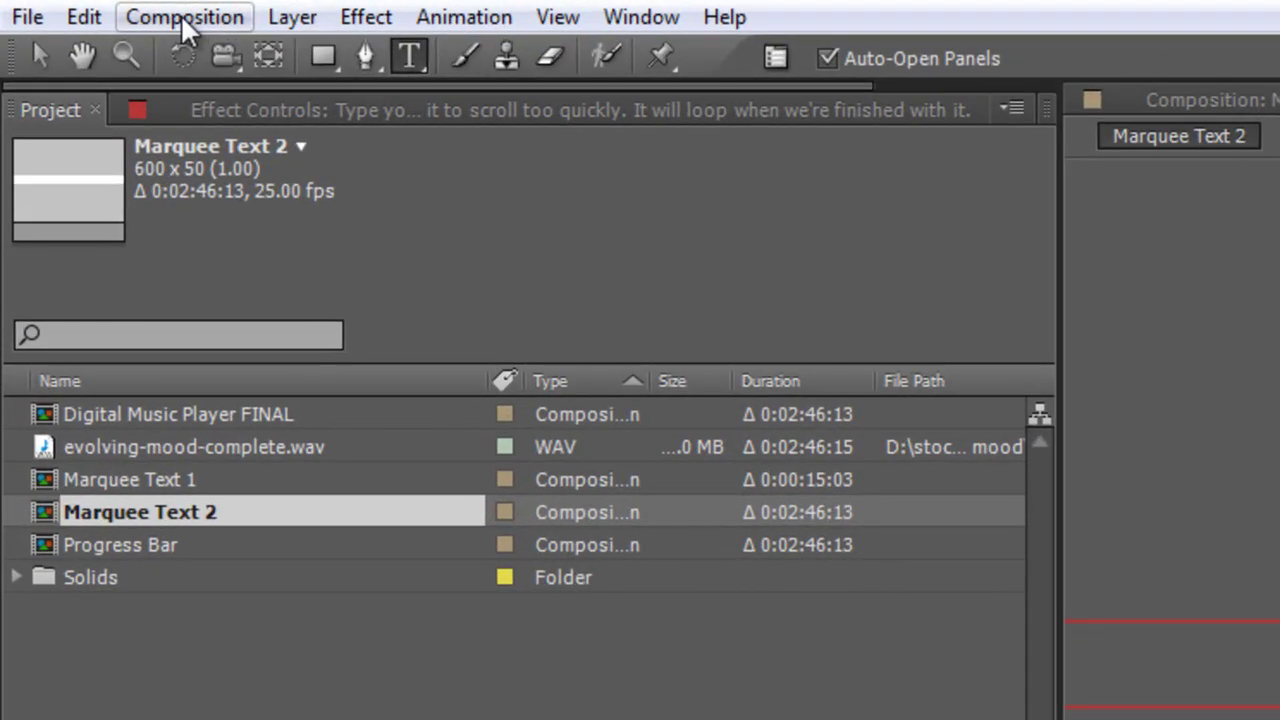
left_click(70, 6)
left_click(311, 184)
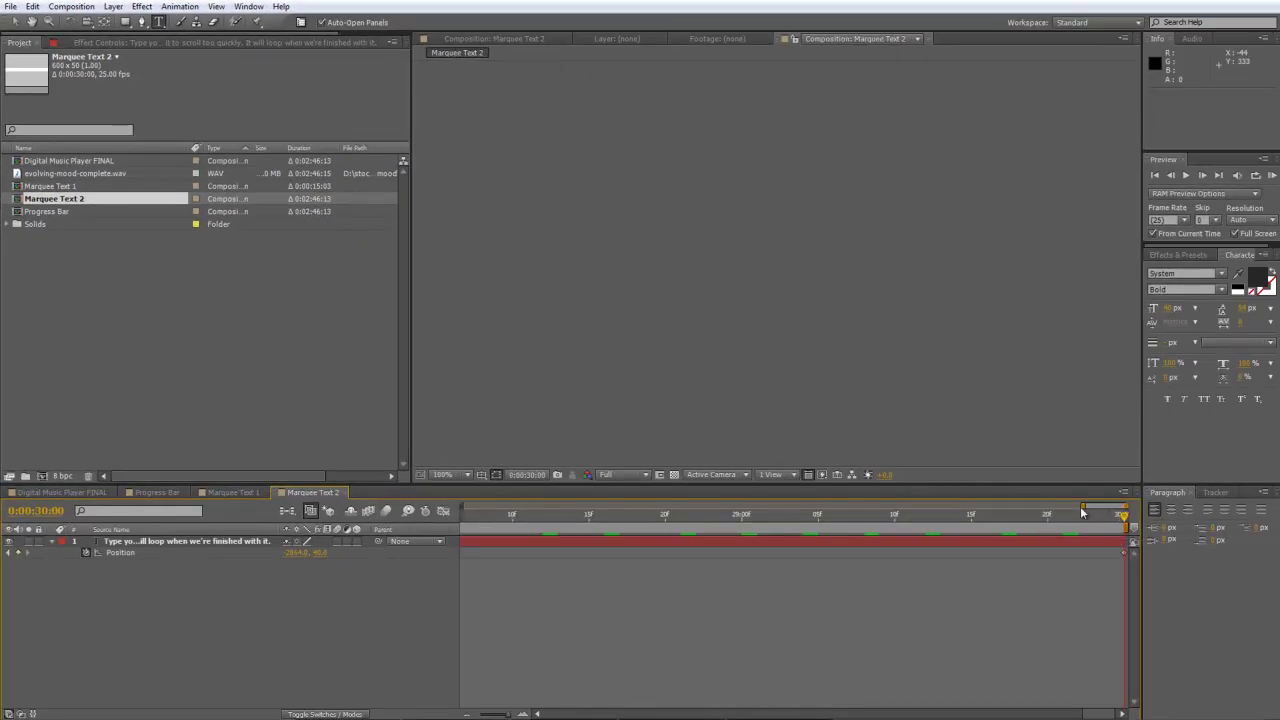
left_click_drag(1082, 512, 465, 512)
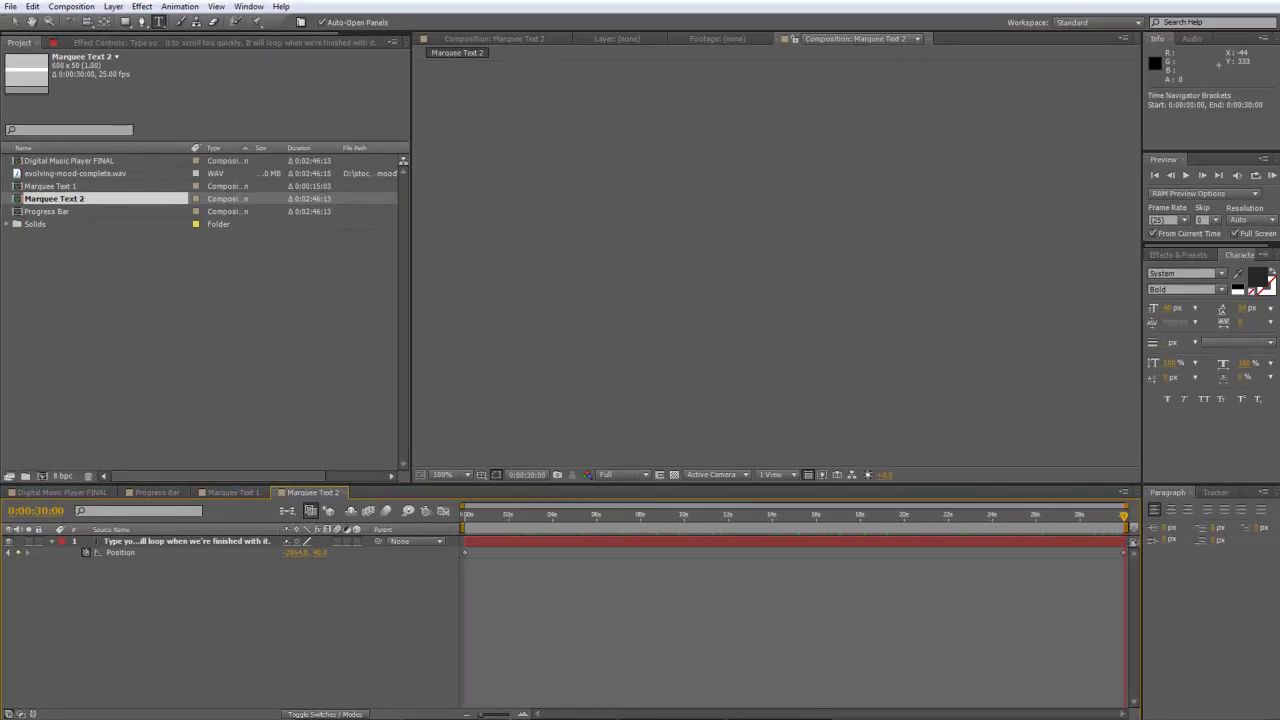
- Add Marquee Text 2 as the top layer of Digital Music Player FINAL and move it to 540, 420, below the progress bar's left end
left_click(113, 492)
left_click_drag(84, 197, 158, 532)
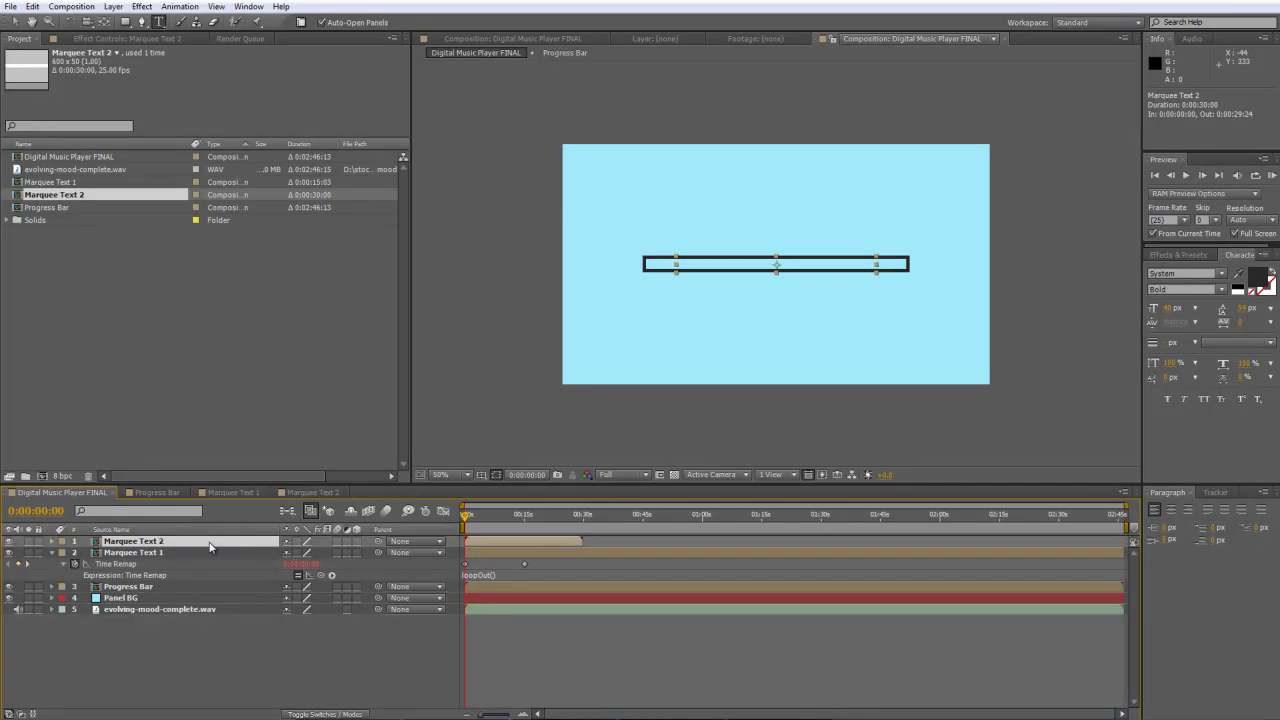
left_click(210, 543)
key("shift+Down")
key("shift+Down")
key("shift+Down")
key("shift+Down")
key("shift+Down")
key("shift+Down")
key("shift+Left")
key("shift+Left")
key("shift+Left")
key("shift+Left")
key("shift+Left")
key("shift+Left")
key("shift+Left")
key("shift+Left")
key("shift+Left")
key("shift+Left")
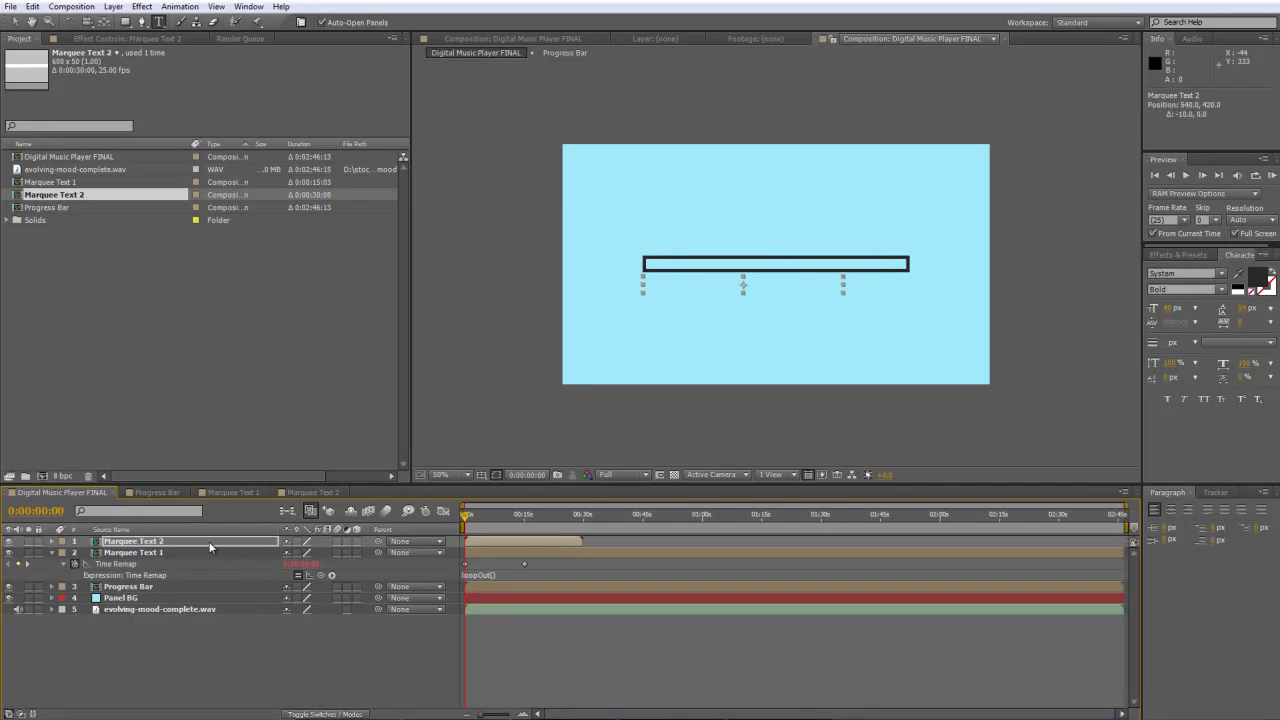
- With the scrolling text visible, nudge Marquee Text 2 up 8 px and right about 4 px to sit closer under the progress bar
left_click_drag(463, 519, 510, 519)
key("slash")
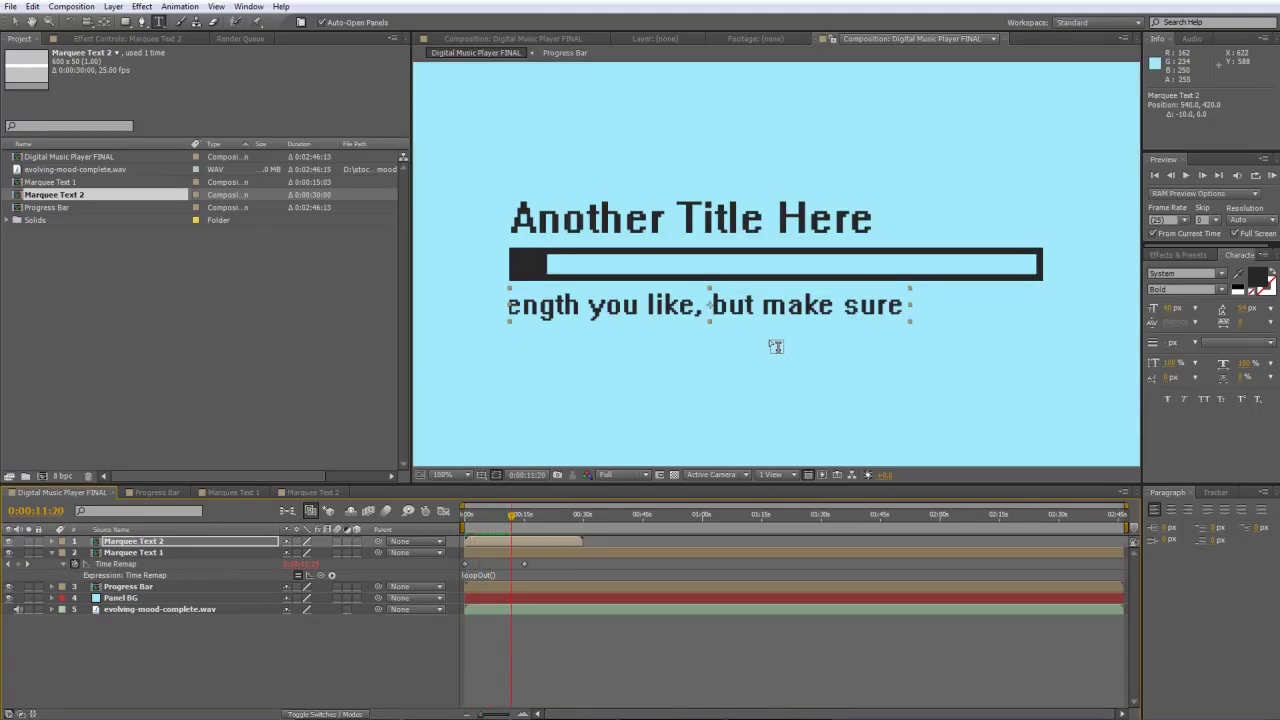
left_click(232, 543)
key("Up")
key("Up")
key("Up")
key("Up")
key("Up")
key("Up")
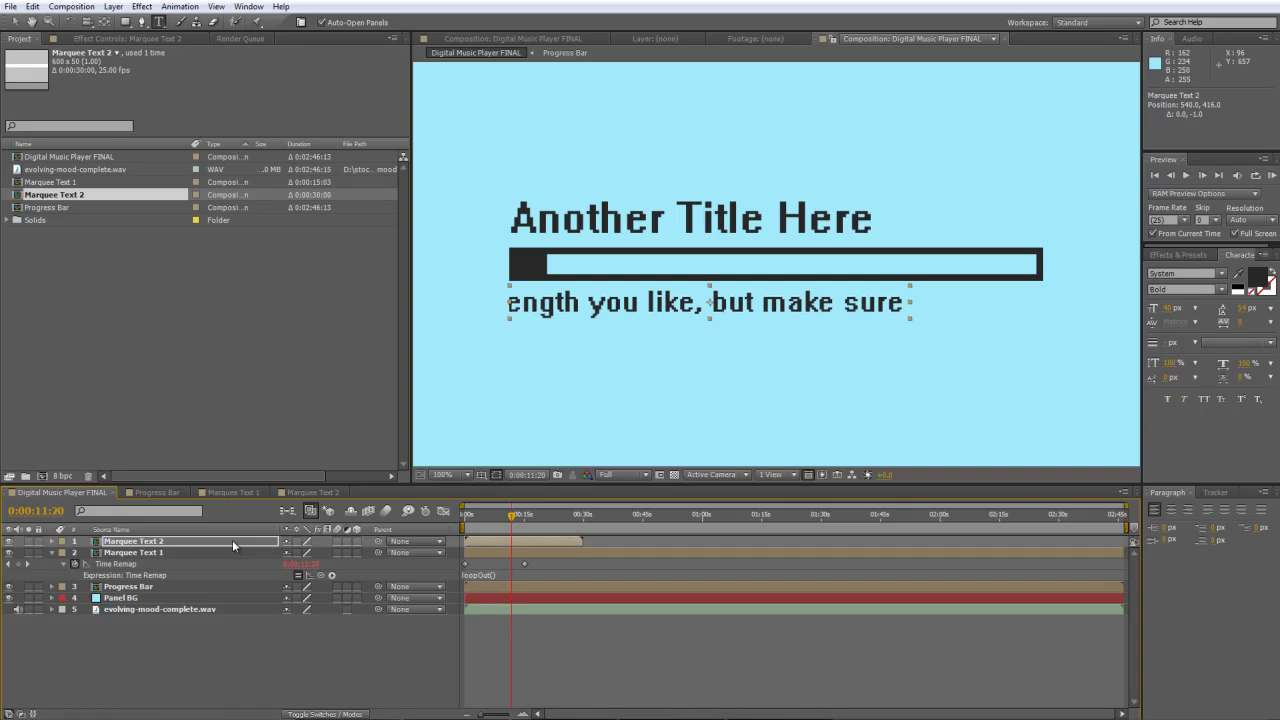
key("Right")
key("Right")
key("Right")
key("Right")
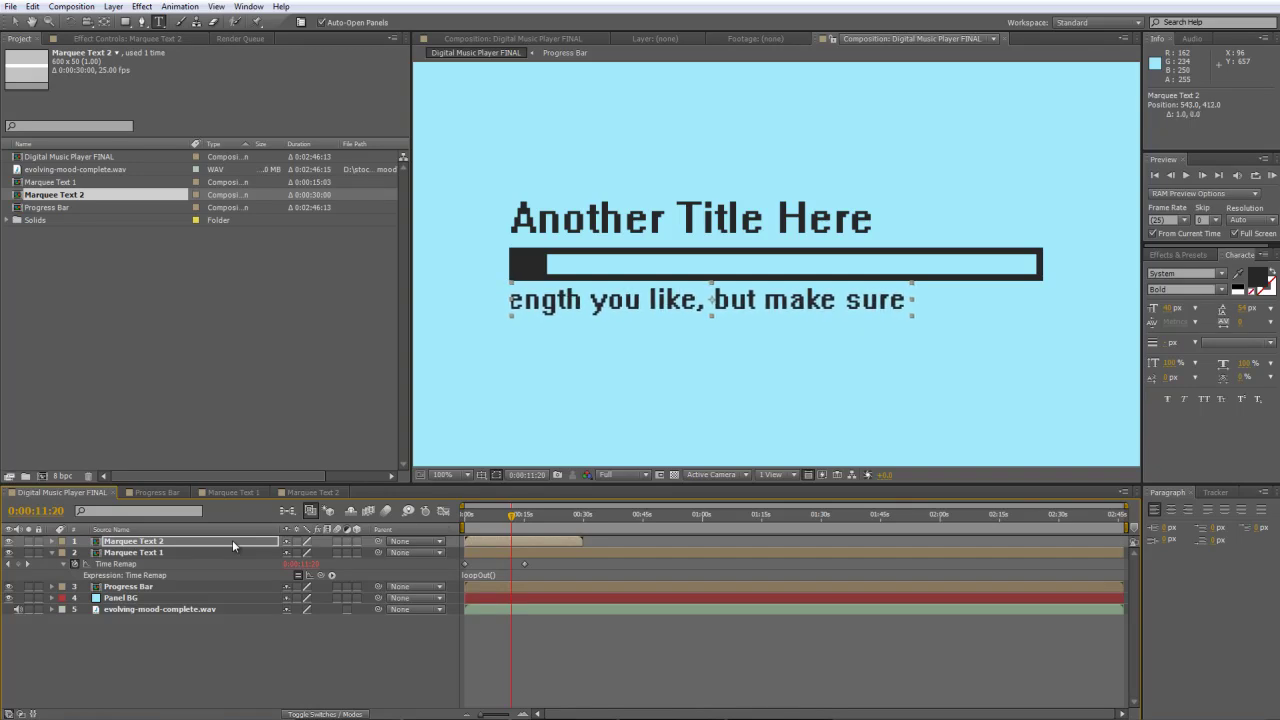
left_click(232, 540)
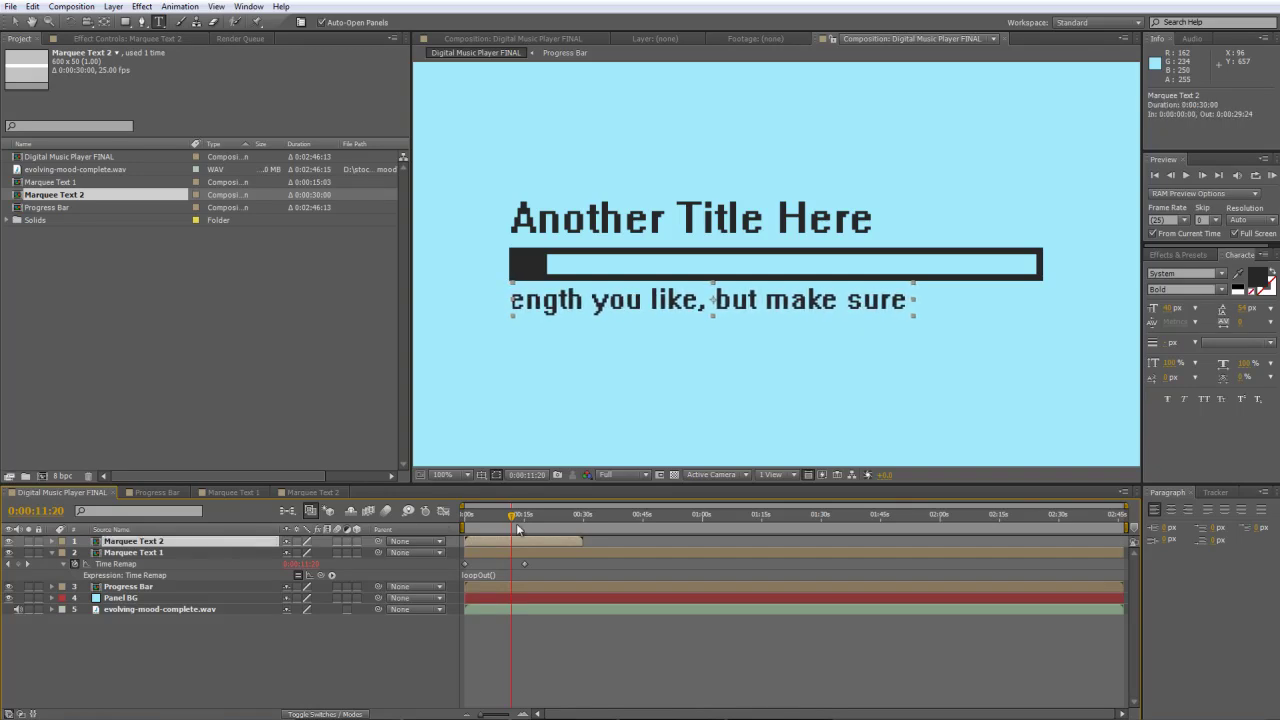
- Return to the start of the timeline and enable time remapping on the Marquee Text 2 layer
key("Home")
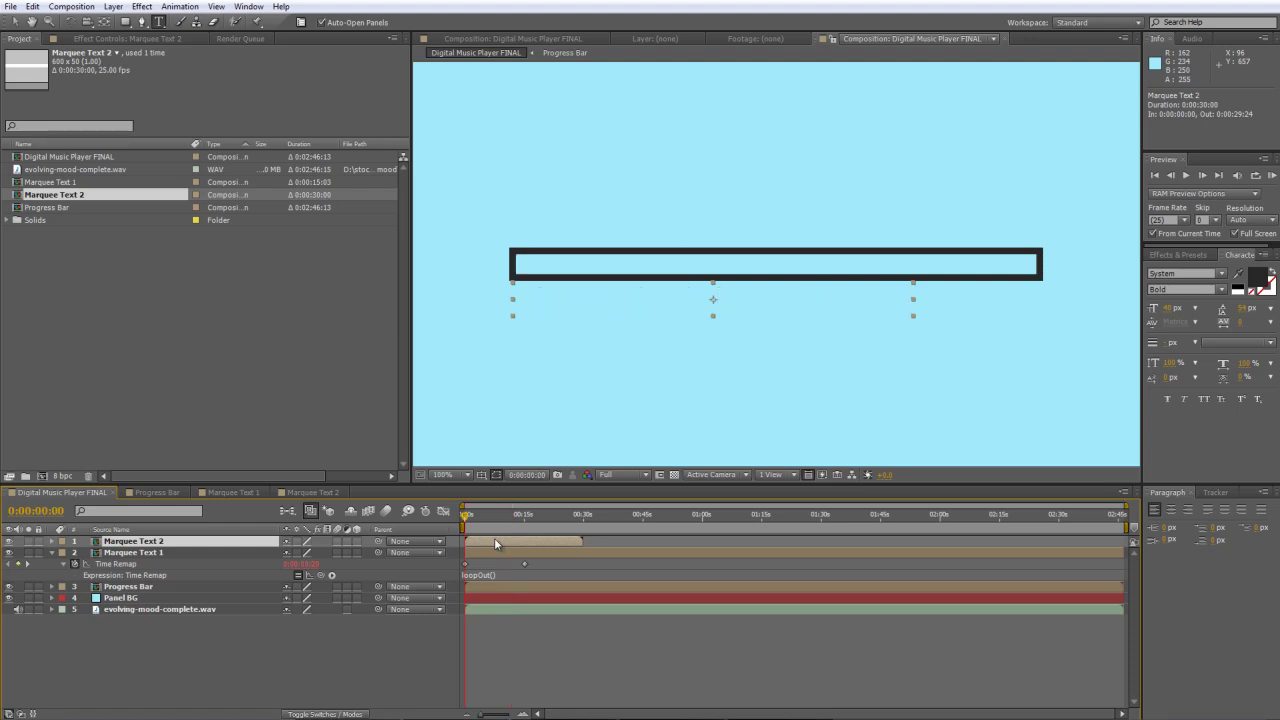
right_click(494, 538)
mouse_move(574, 180)
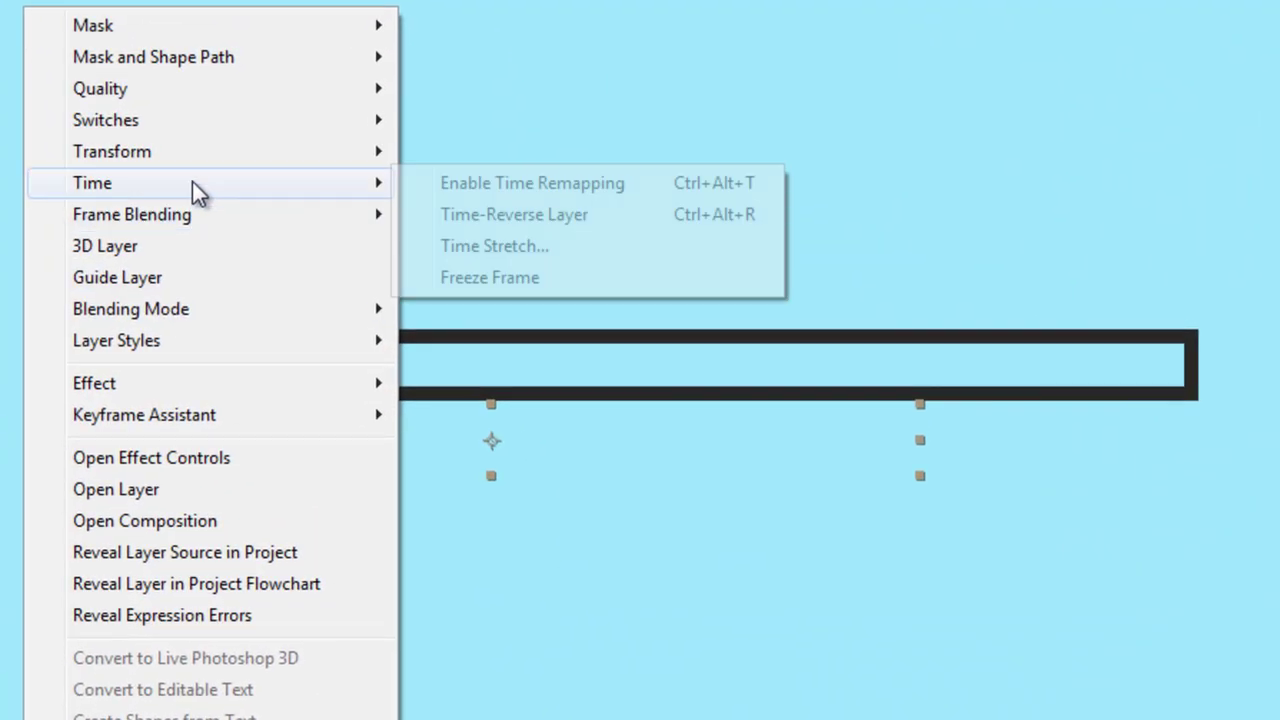
left_click(616, 183)
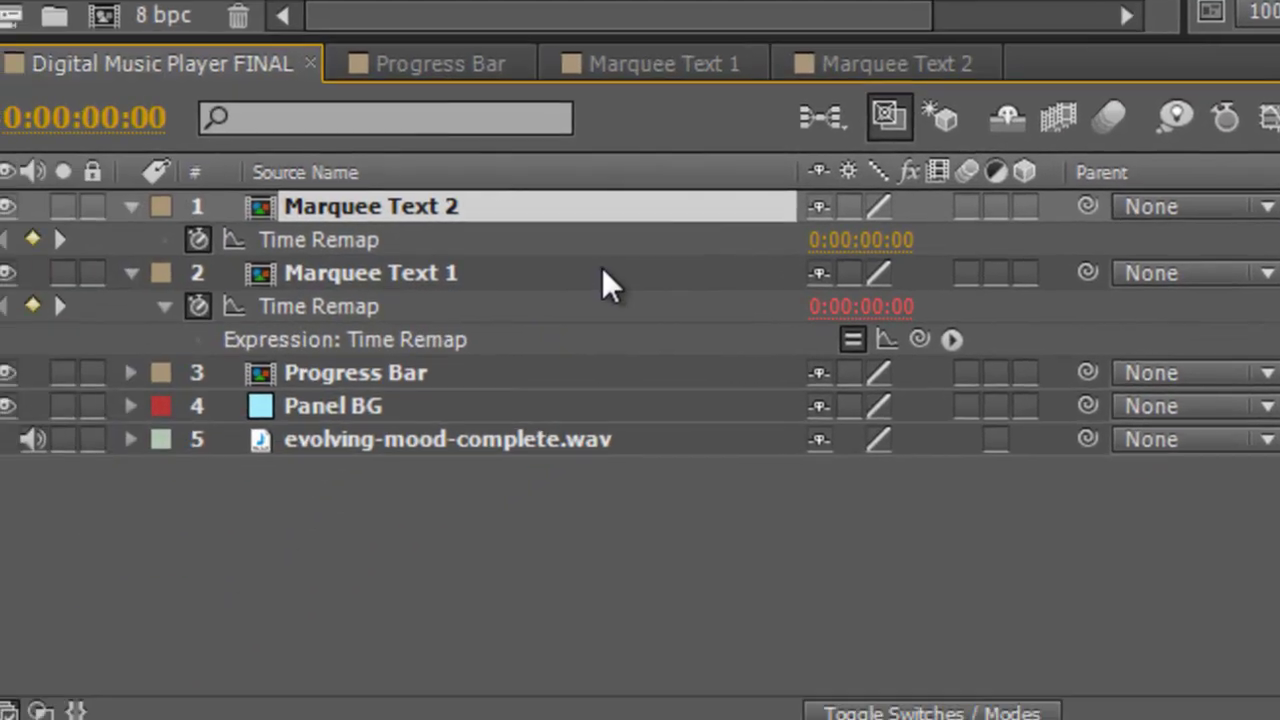
- Add the expression loopOut() to the Time Remap property of Marquee Text 2
left_click(223, 225, "alt")
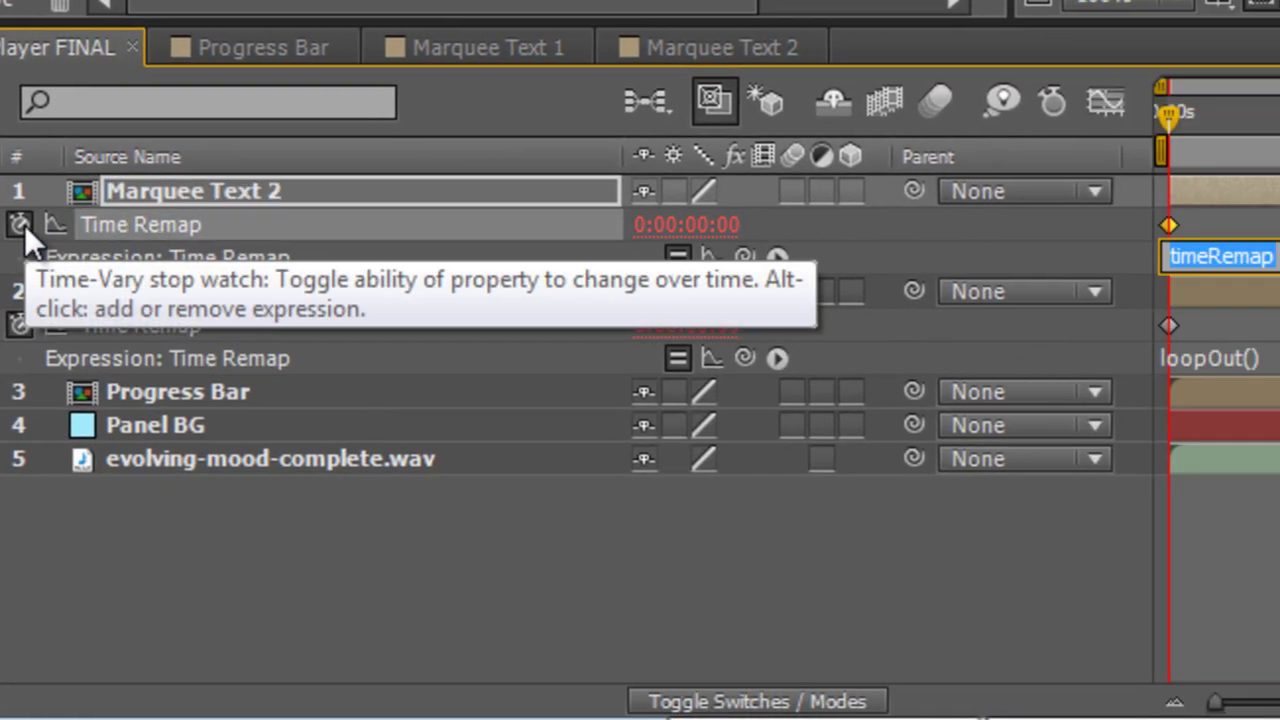
key("BackSpace")
type("loopOut()")
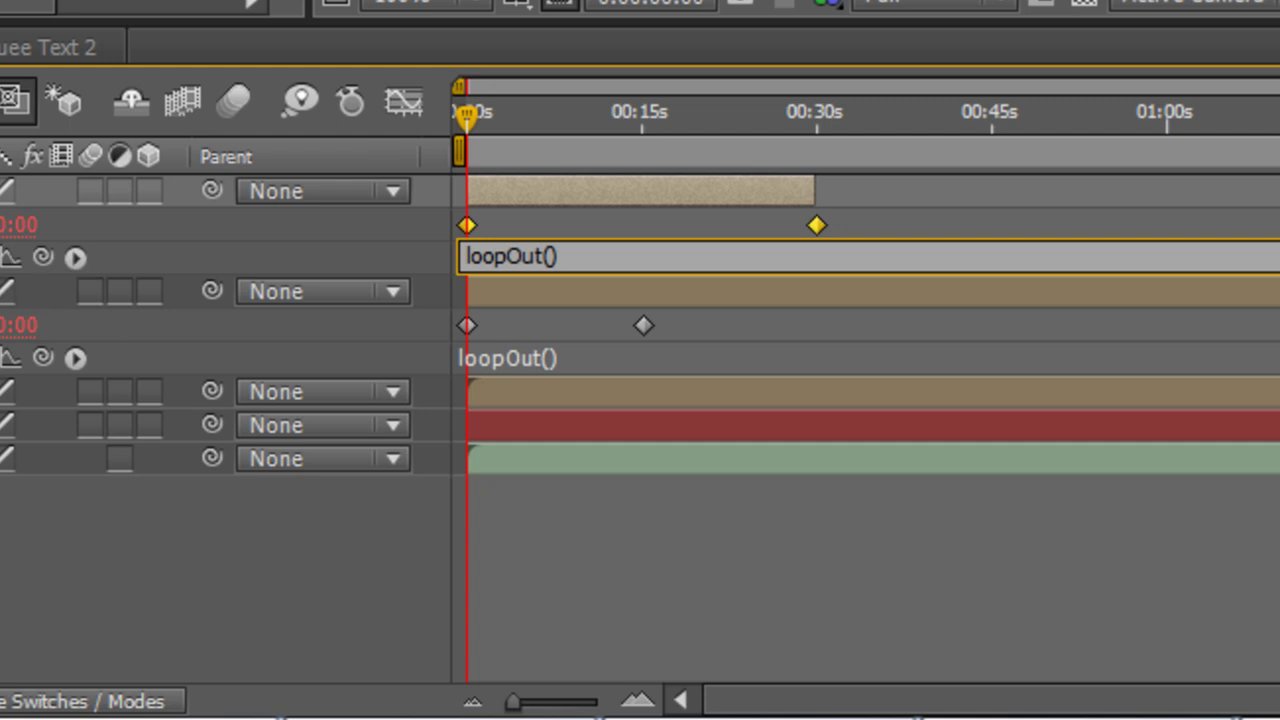
left_click(897, 235)
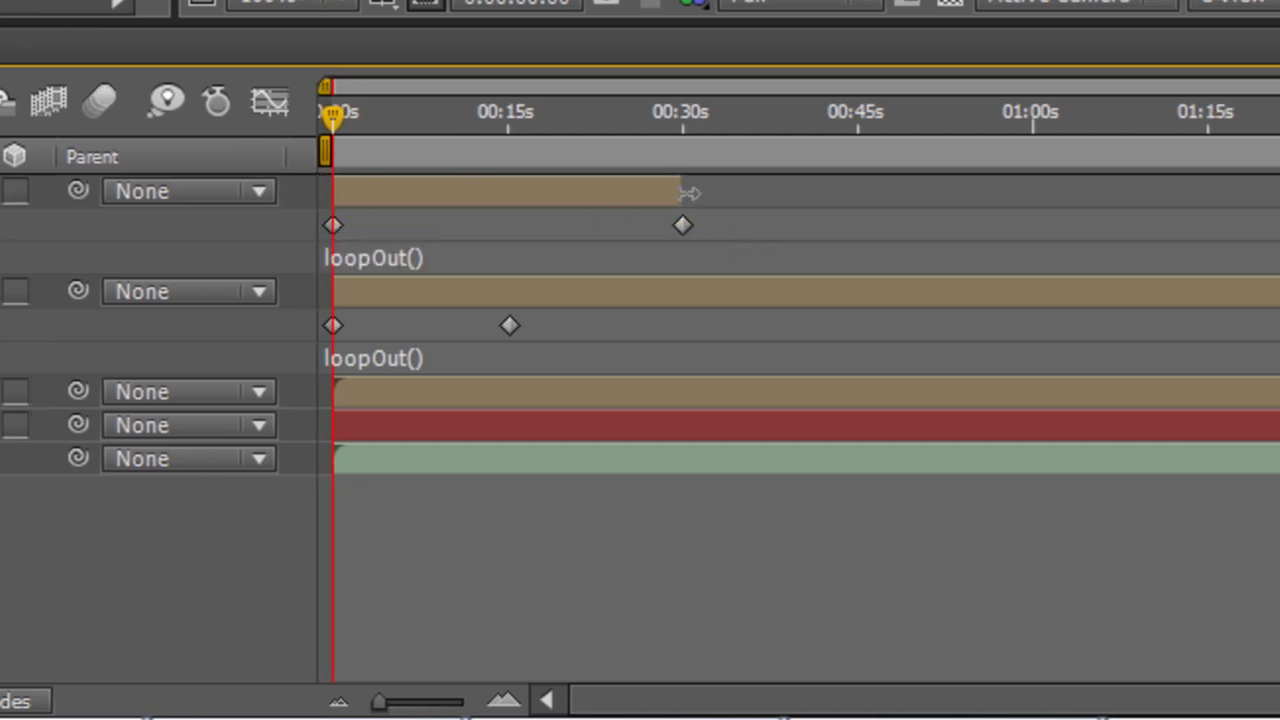
- Extend the Marquee Text 2 layer to the end of the composition and scrub through the timeline to check the loop
left_click_drag(146, 202, 1165, 217)
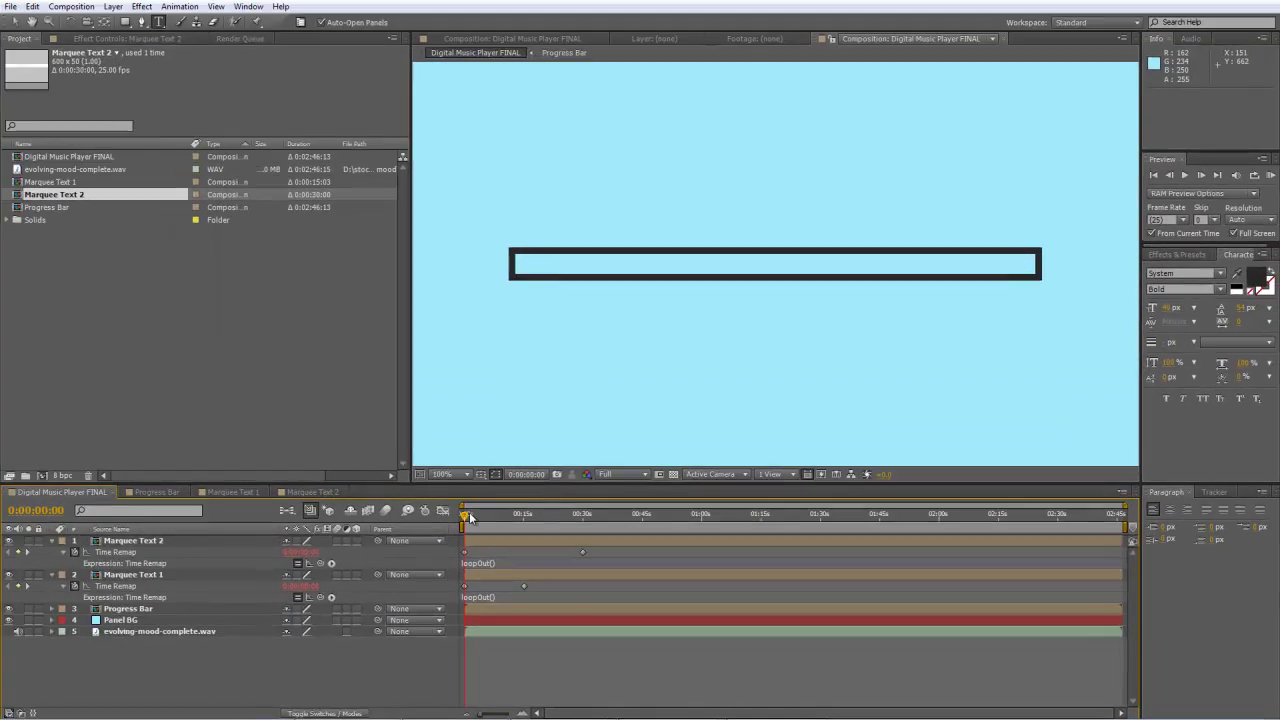
left_click_drag(465, 516, 900, 532)
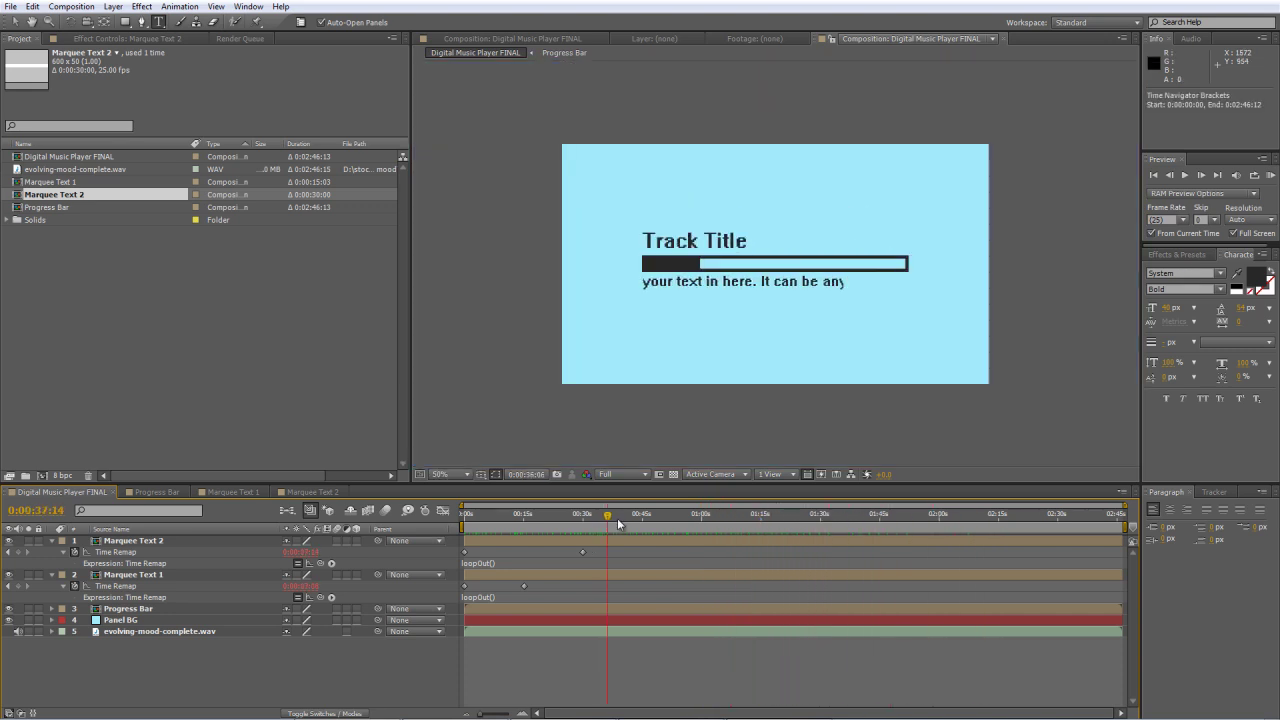
left_click_drag(618, 523, 621, 523)
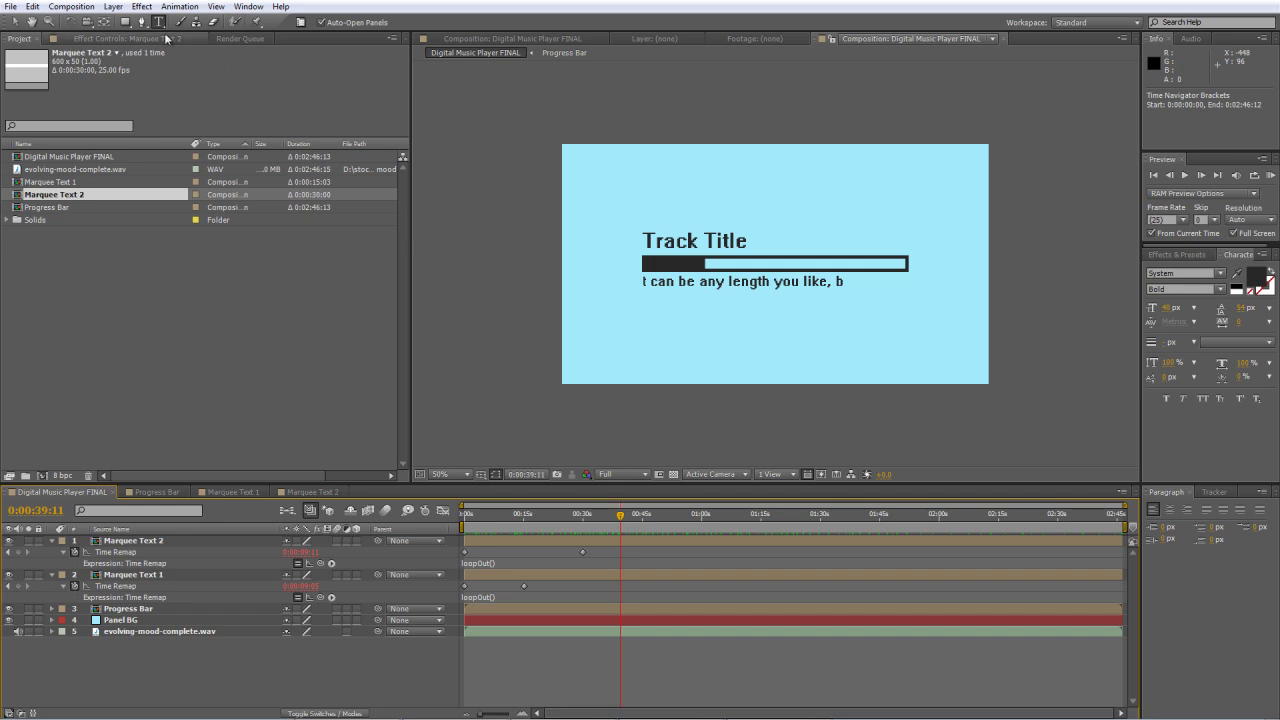
- Add a text layer reading 0000 just below the right end of the progress bar, beside the scrolling text
left_click(873, 283)
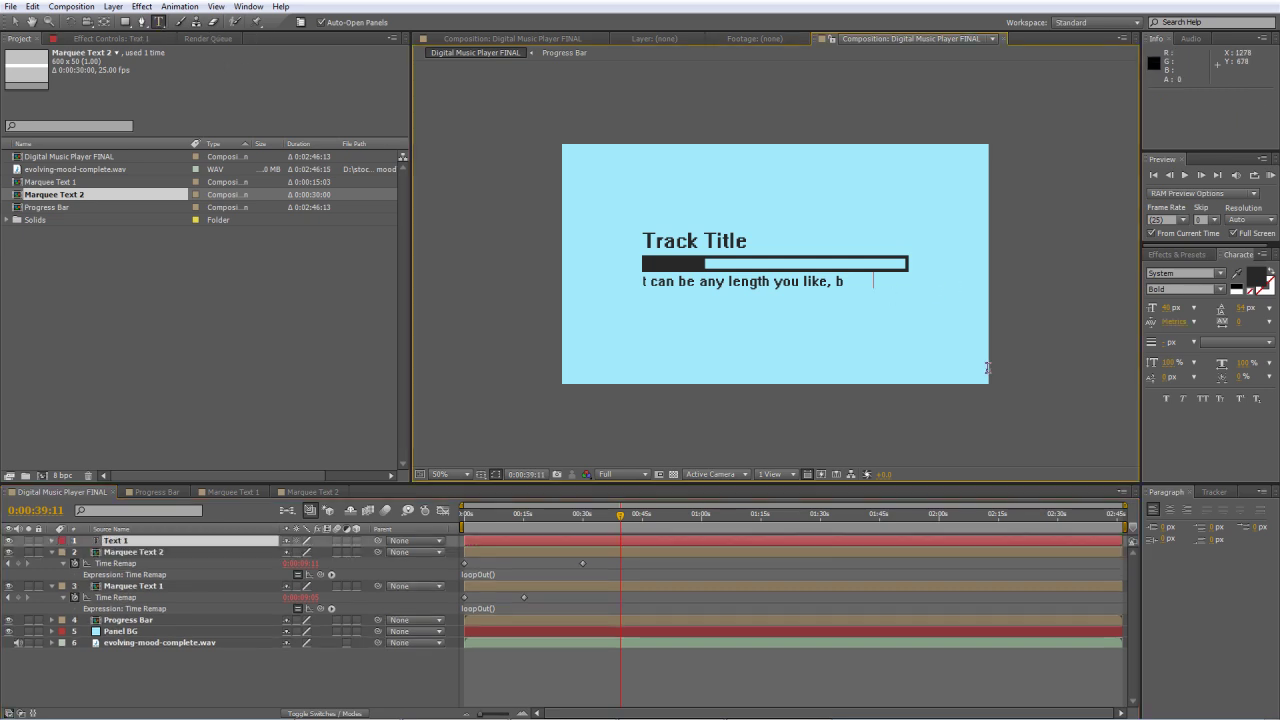
type("0000")
left_click(157, 542)
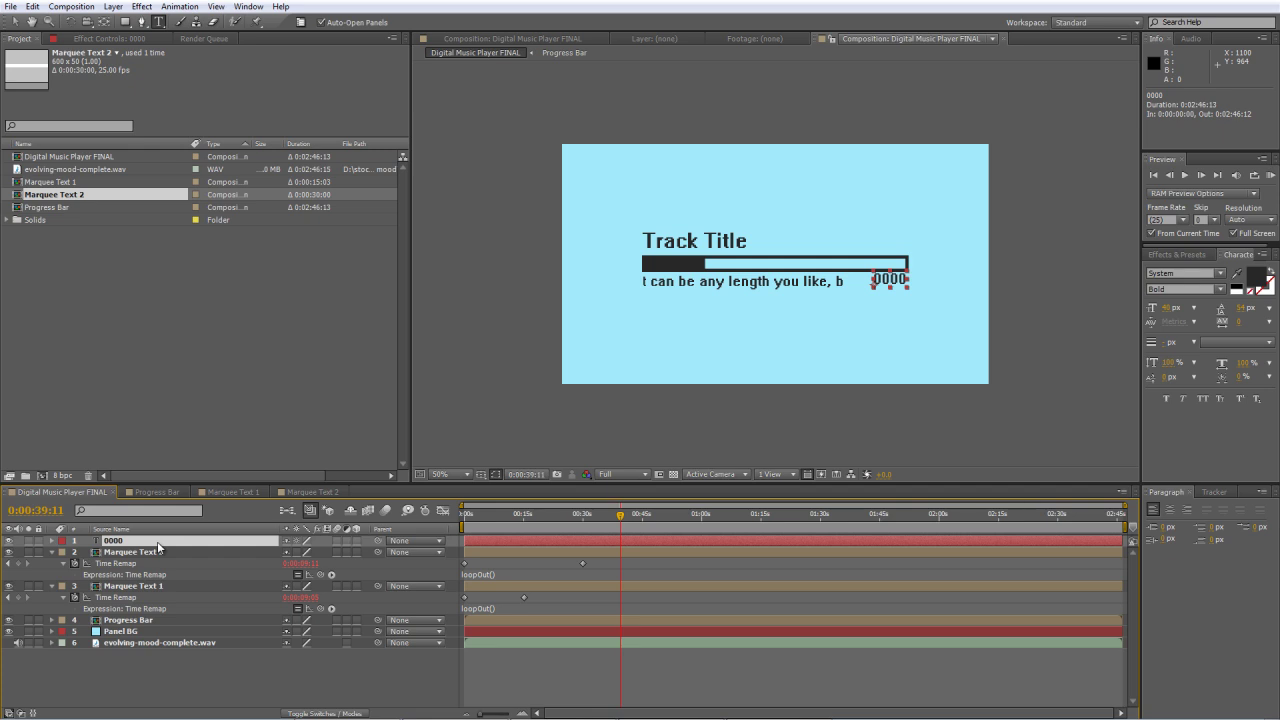
- Nudge the 0000 text to position 936, 424 so it lines up with the progress bar's right end
key("period")
key("period")
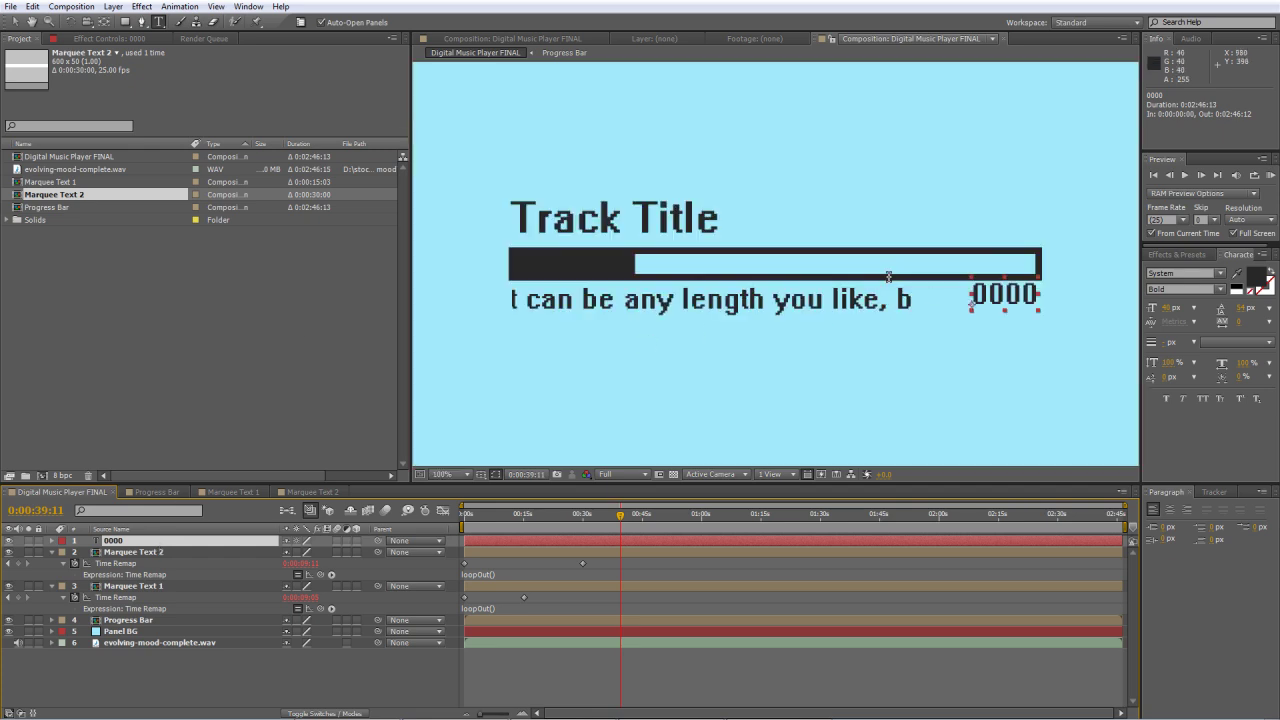
key("comma")
left_click_drag(960, 277, 795, 266)
key("Return")
key("Down")
key("Down")
key("Down")
key("Down")
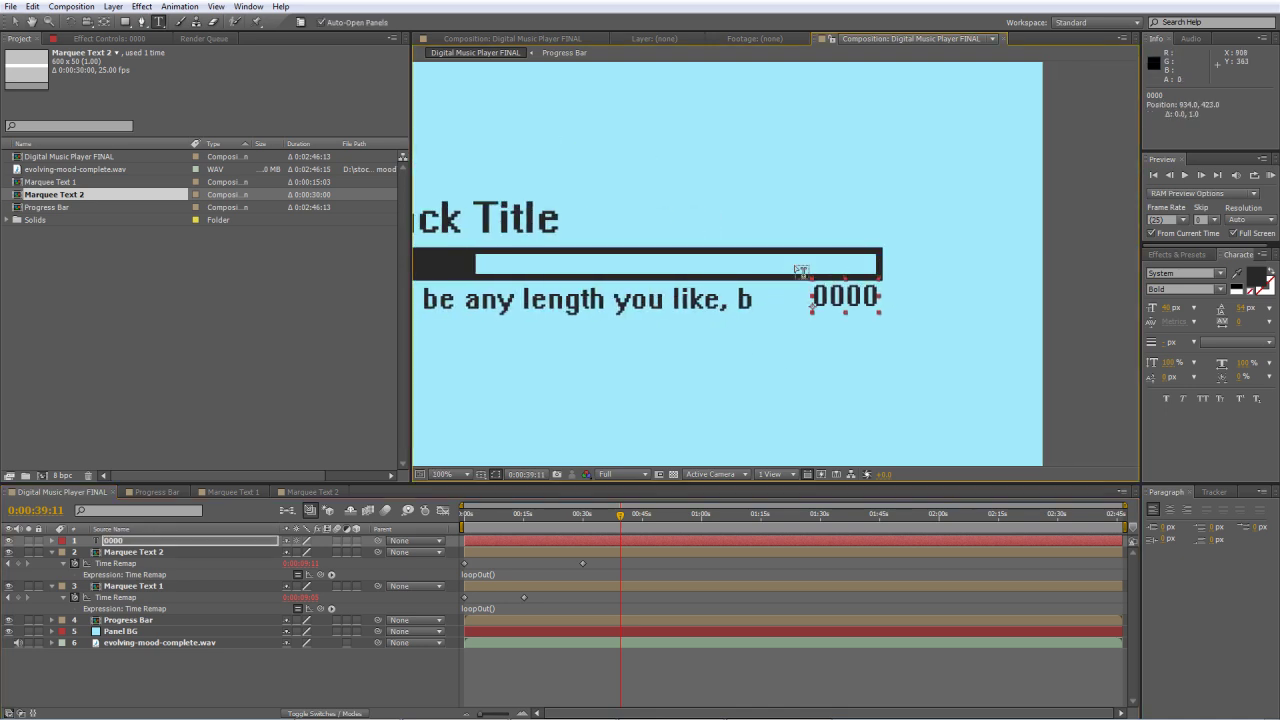
key("Up")
key("Up")
key("Right")
key("Right")
key("Right")
key("Left")
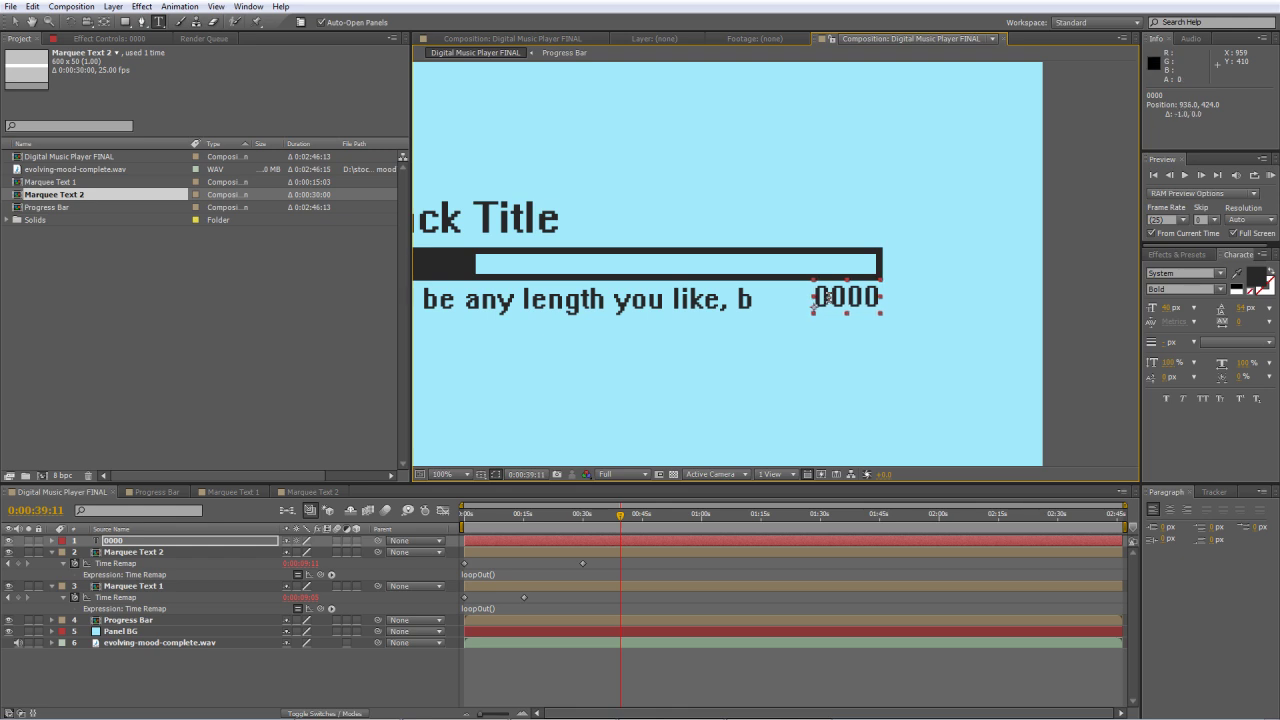
- Show the rulers, place a horizontal guide at 427 along the scrolling text's baseline and nudge the 0000 text down 3 px onto it
key("ctrl+r")
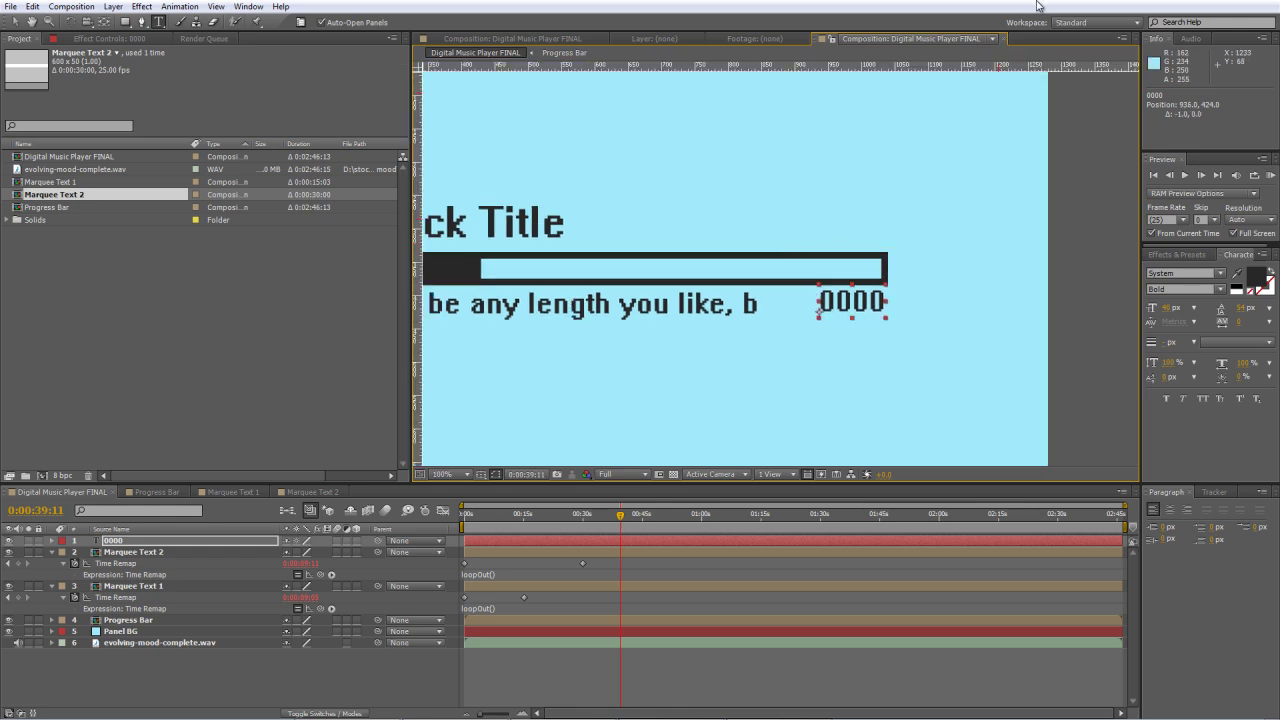
left_click_drag(1003, 66, 857, 314)
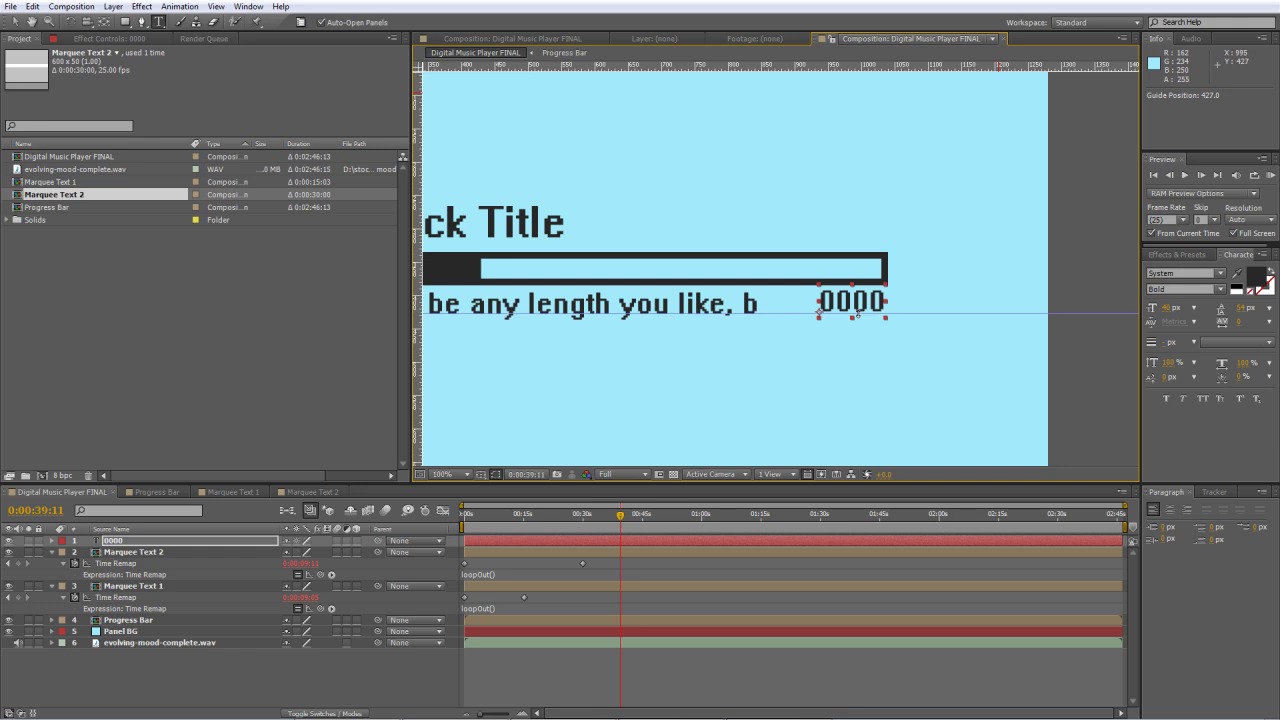
left_click(140, 543)
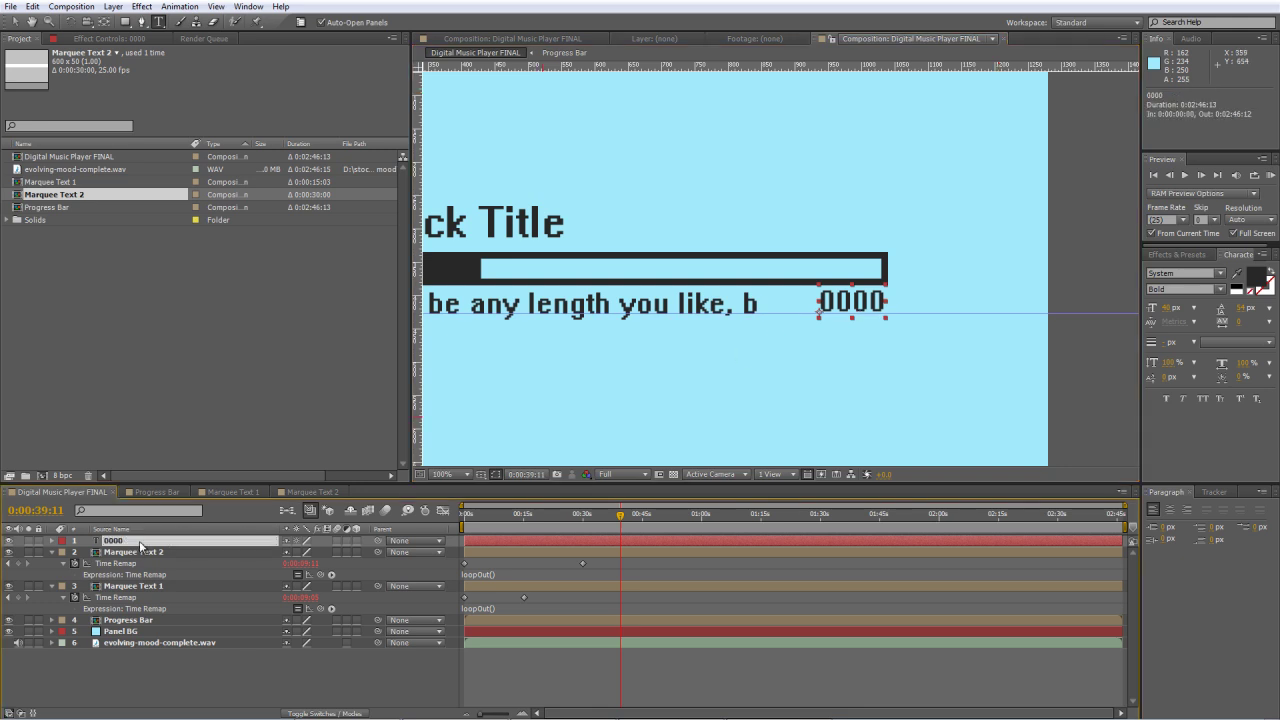
key("Down")
key("Up")
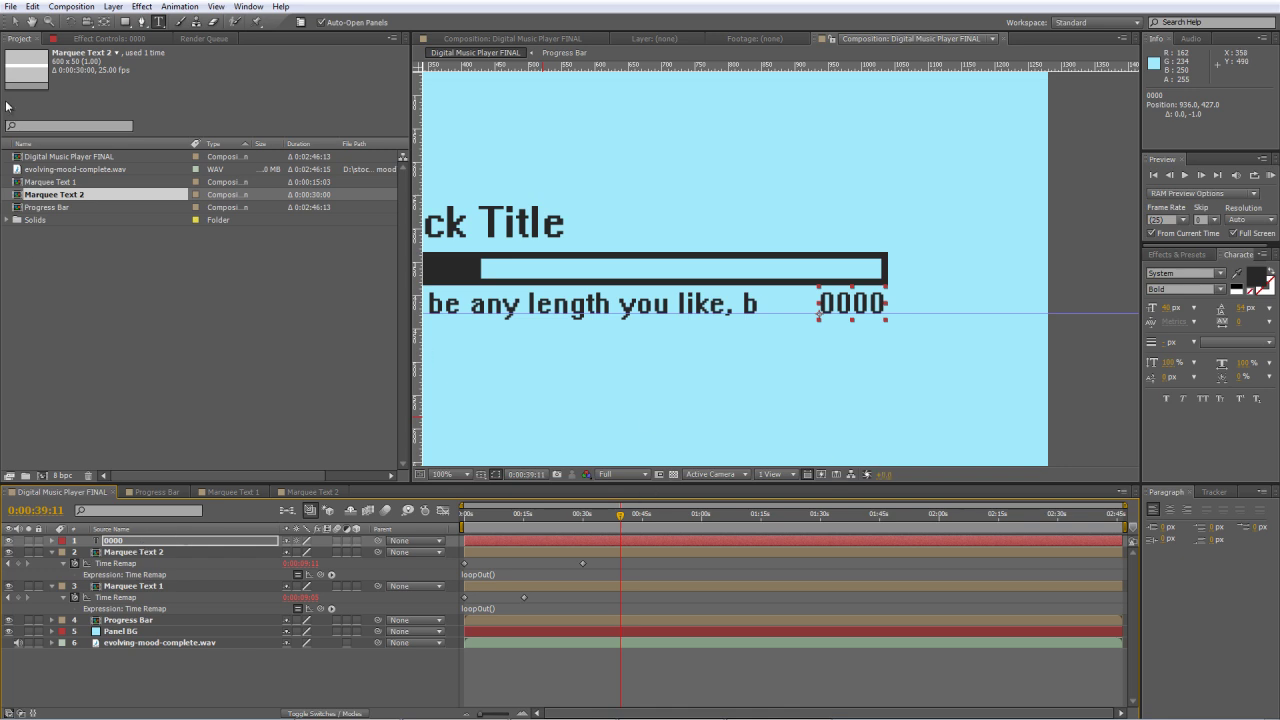
- Remove the horizontal guide, hide the rulers and deselect the text layer
left_click_drag(1073, 312, 1087, 14)
key("ctrl+r")
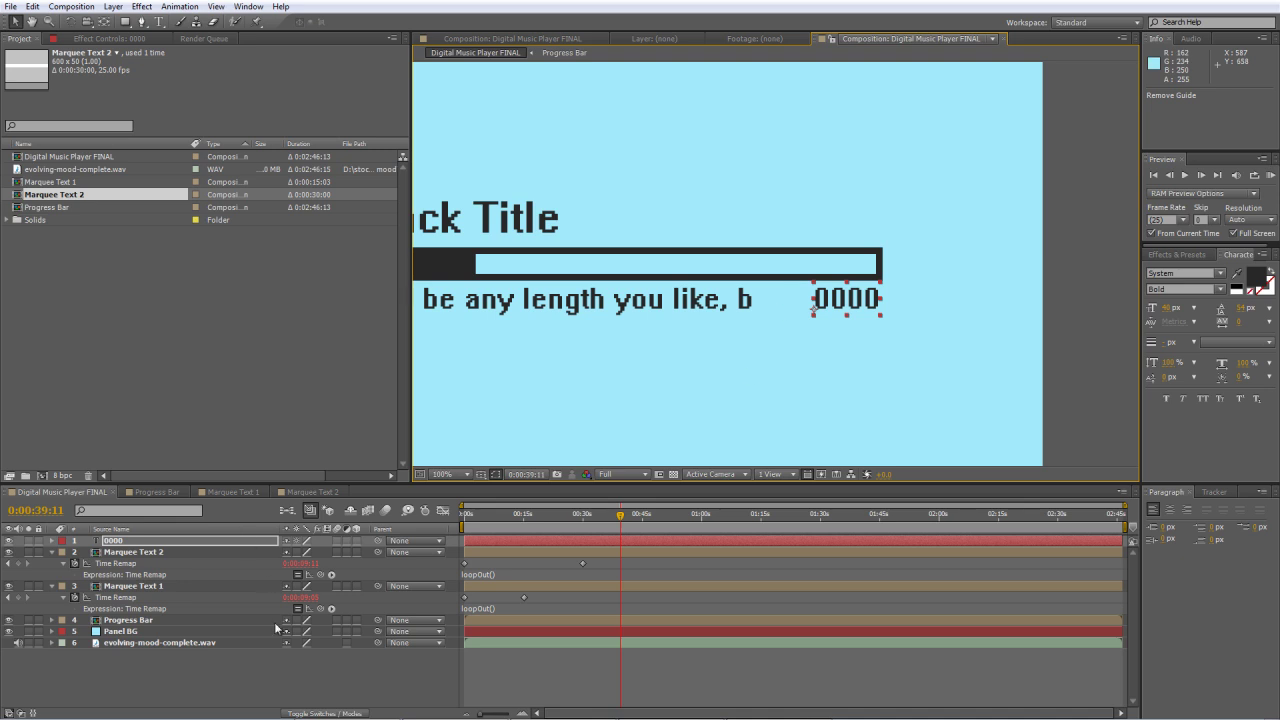
key("F2")
- Add the expression timeToCurrentFormat() to the Source Text property of the 0000 layer and scrub the timeline to check it
left_click(160, 543)
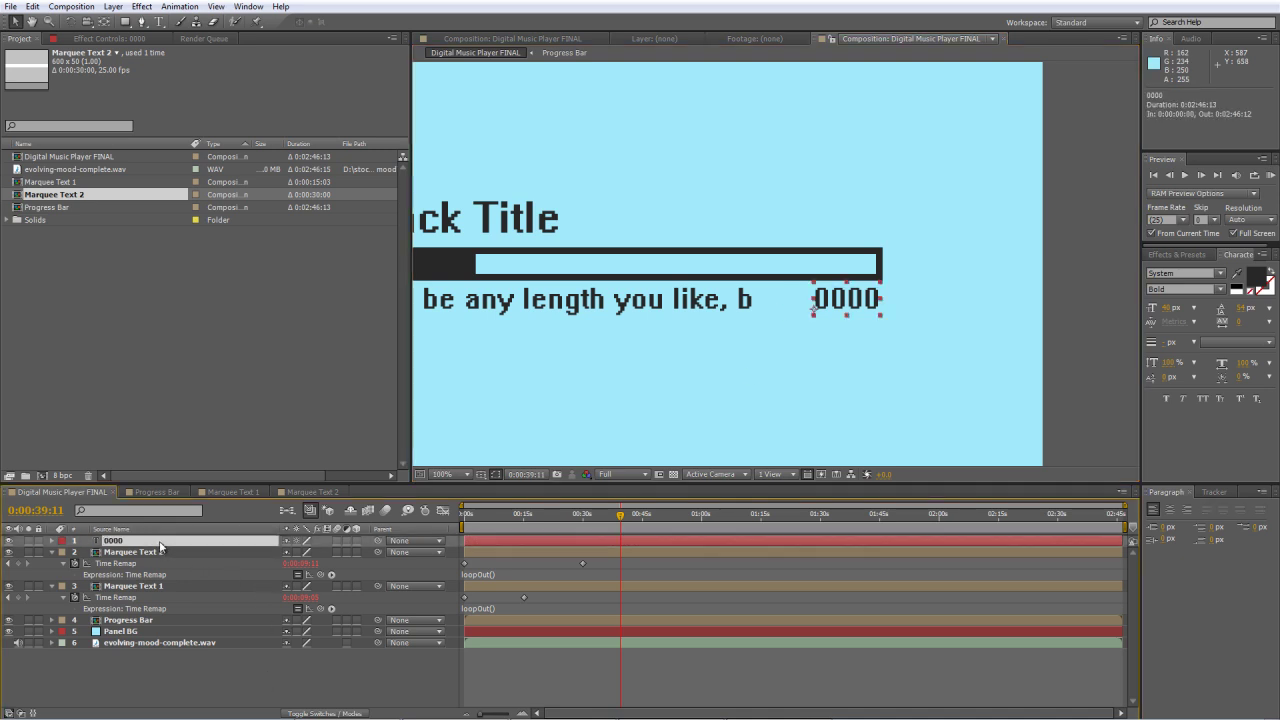
left_click(53, 541)
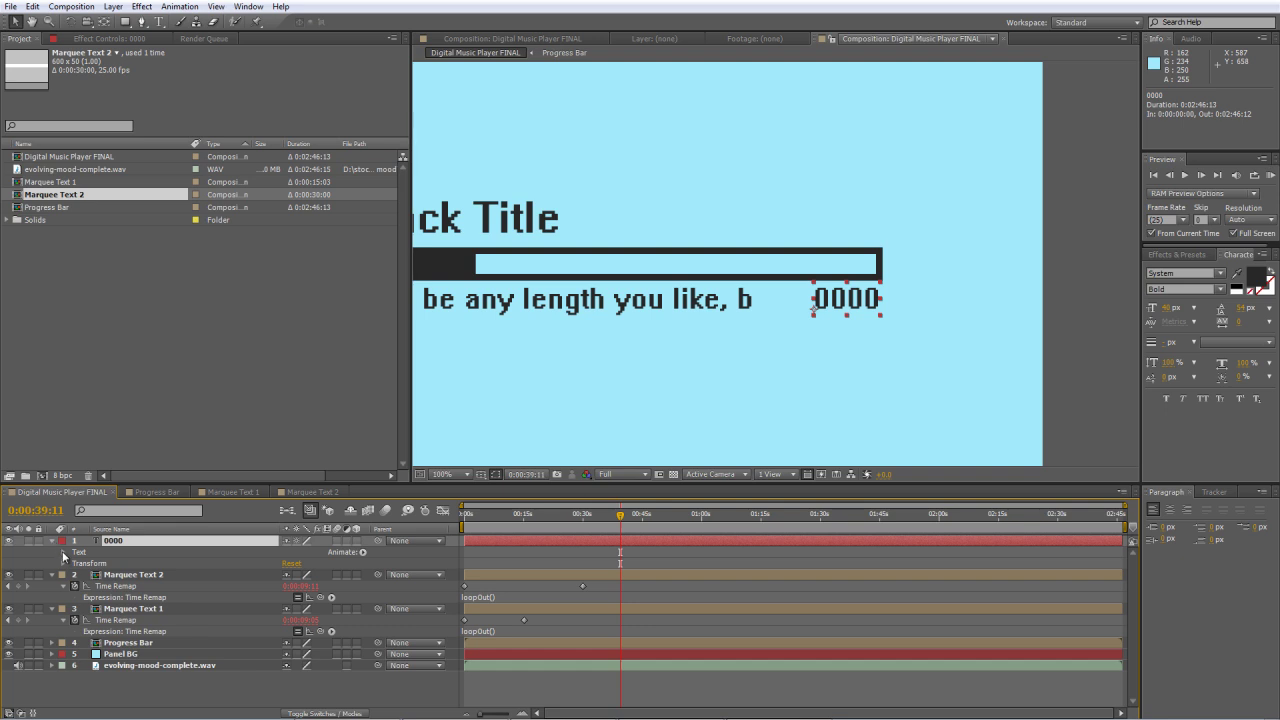
left_click(64, 553)
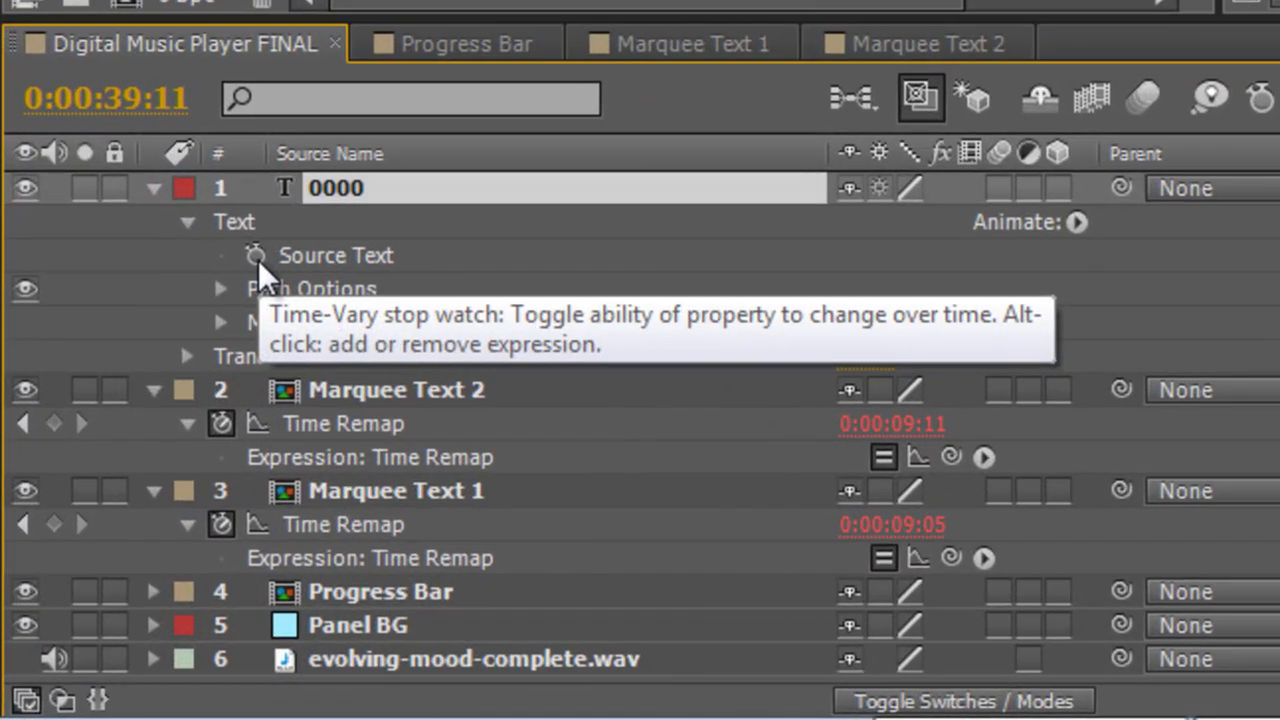
left_click(258, 259)
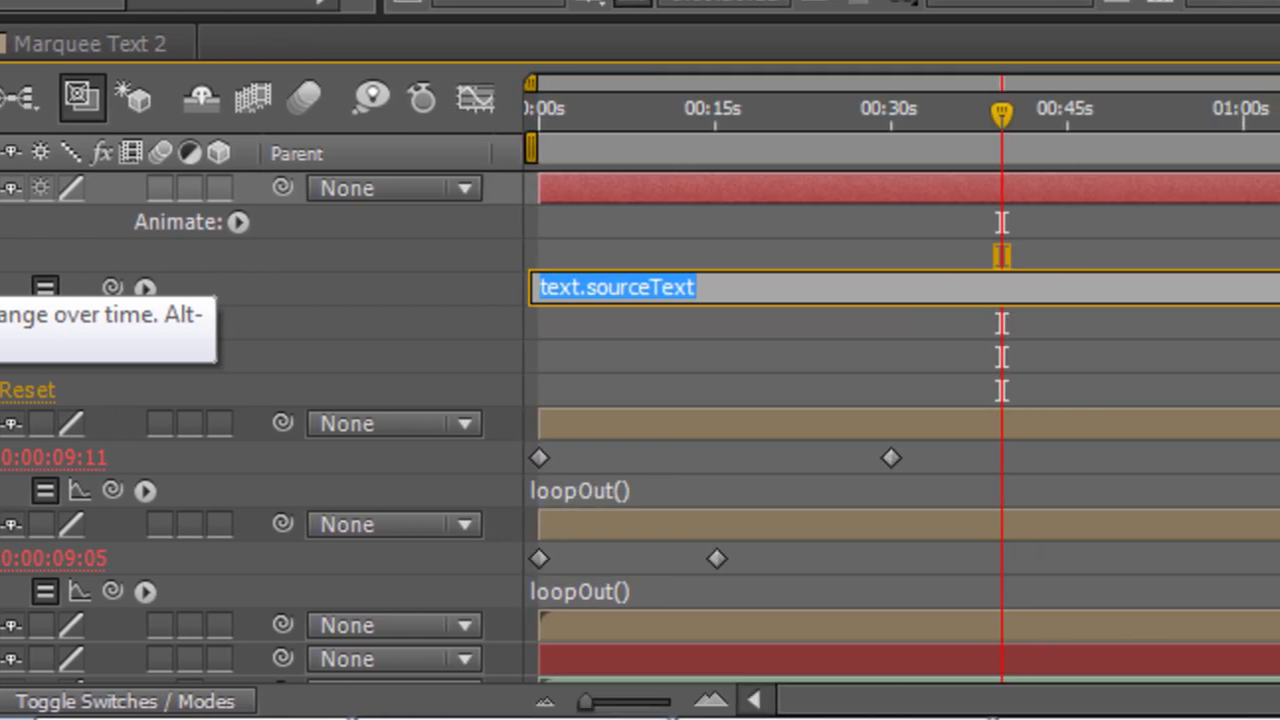
type("time")
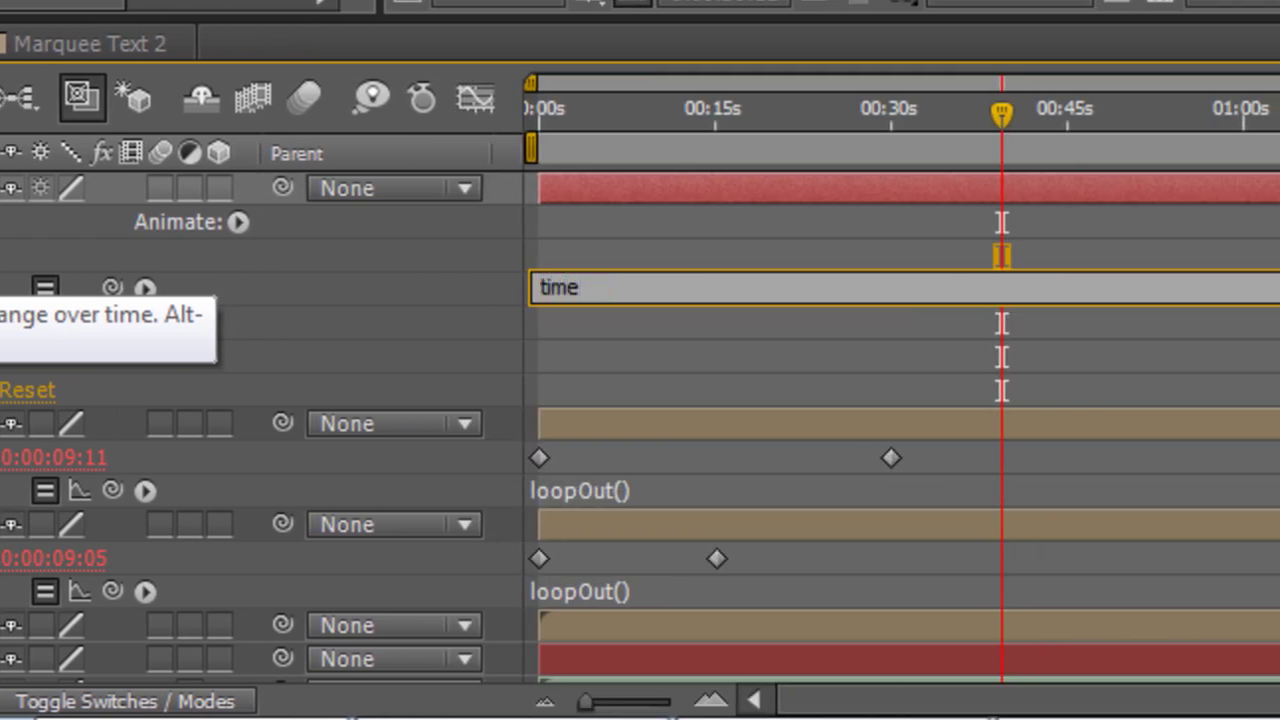
type("ToCurrentFormat")
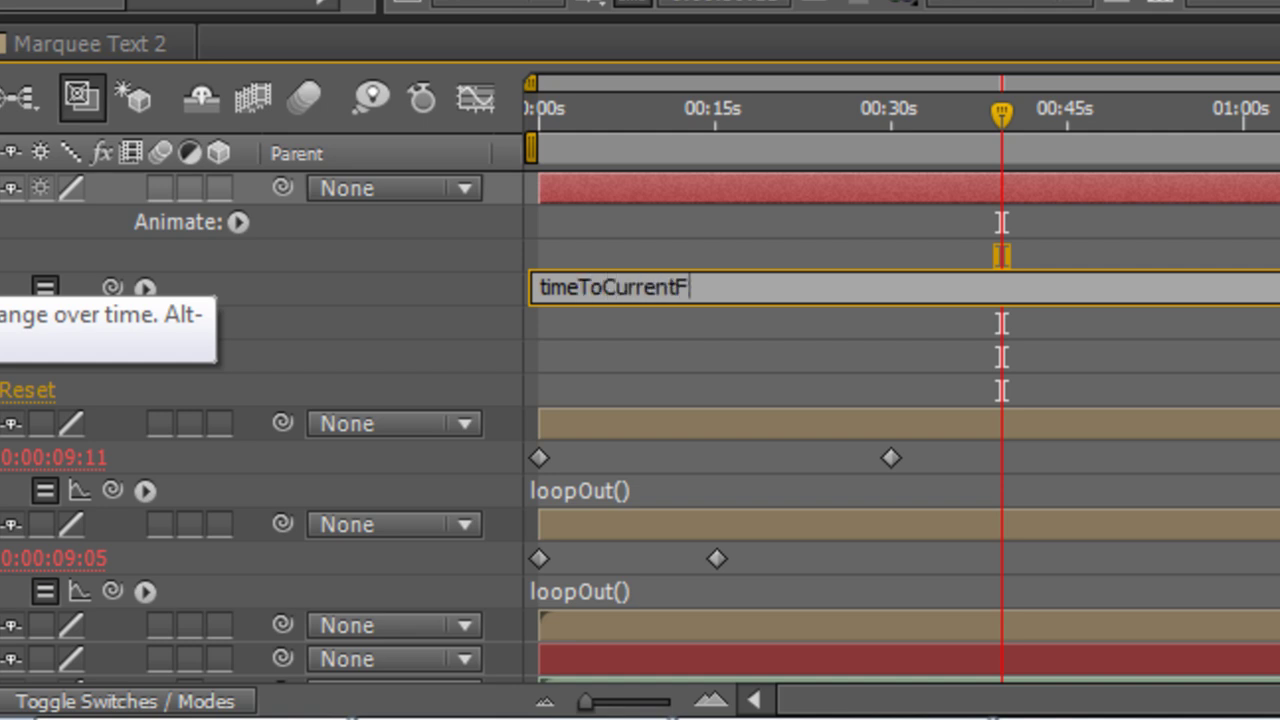
type("()")
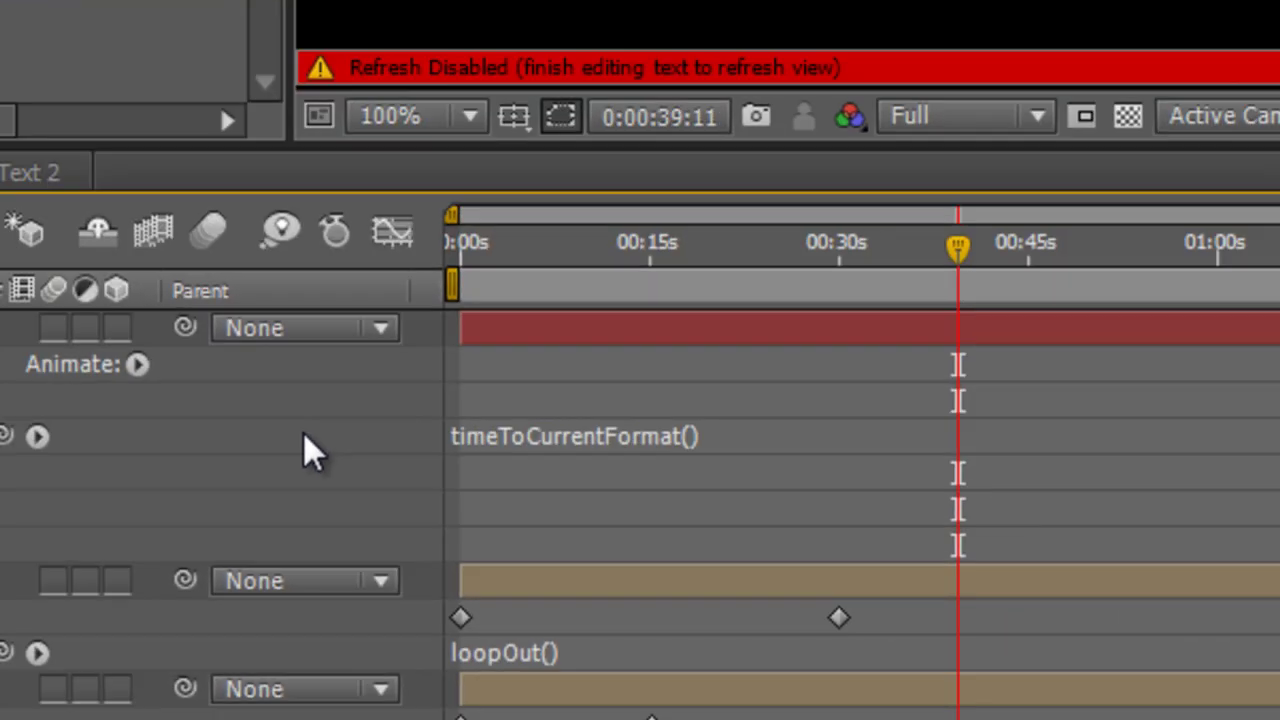
left_click(220, 290)
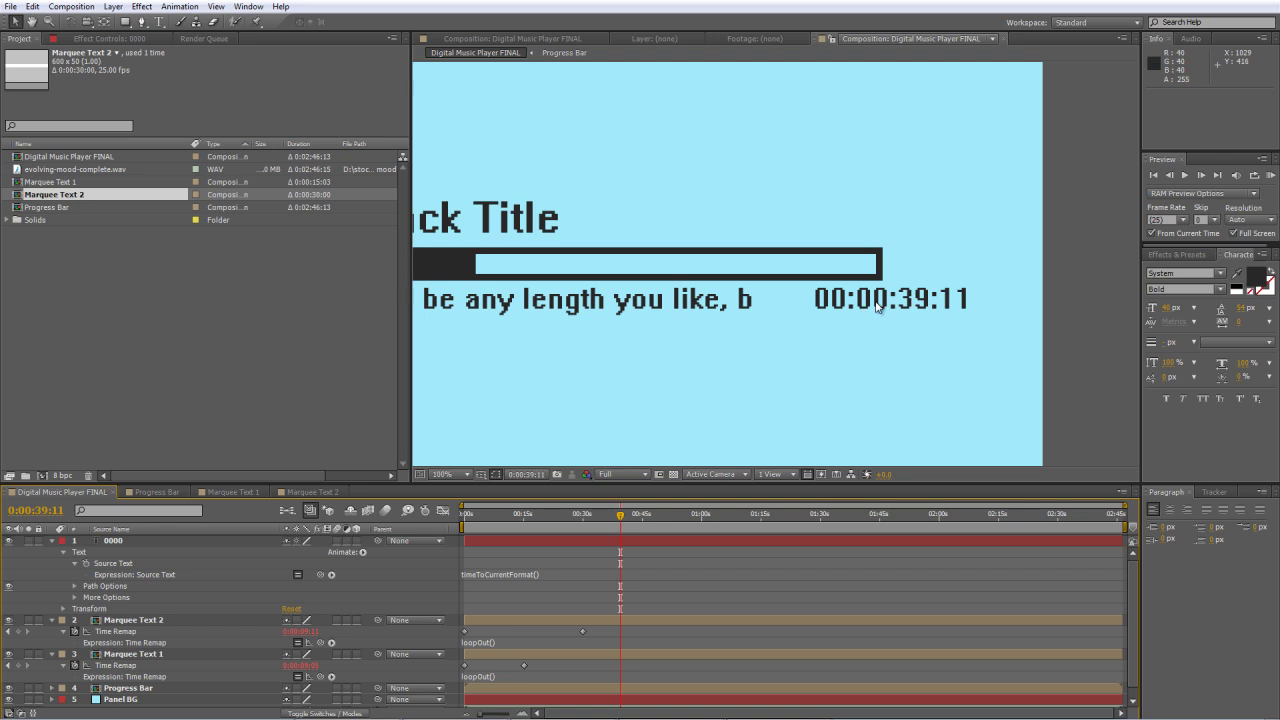
mouse_move(605, 522)
left_mouse_down()
mouse_move(436, 524)
mouse_move(1146, 541)
mouse_move(623, 540)
left_mouse_up()
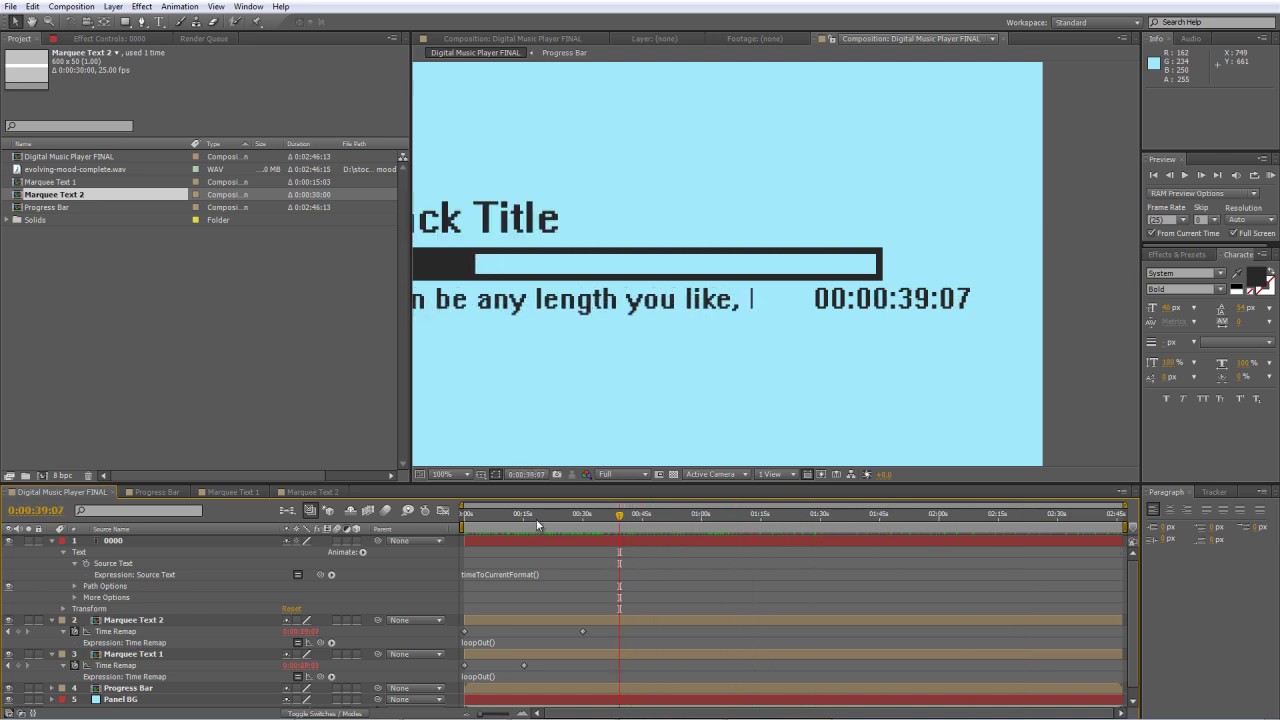
- At the start of the timeline, mask the 0000 layer and narrow the mask from both sides to show only minutes and seconds
key("Home")
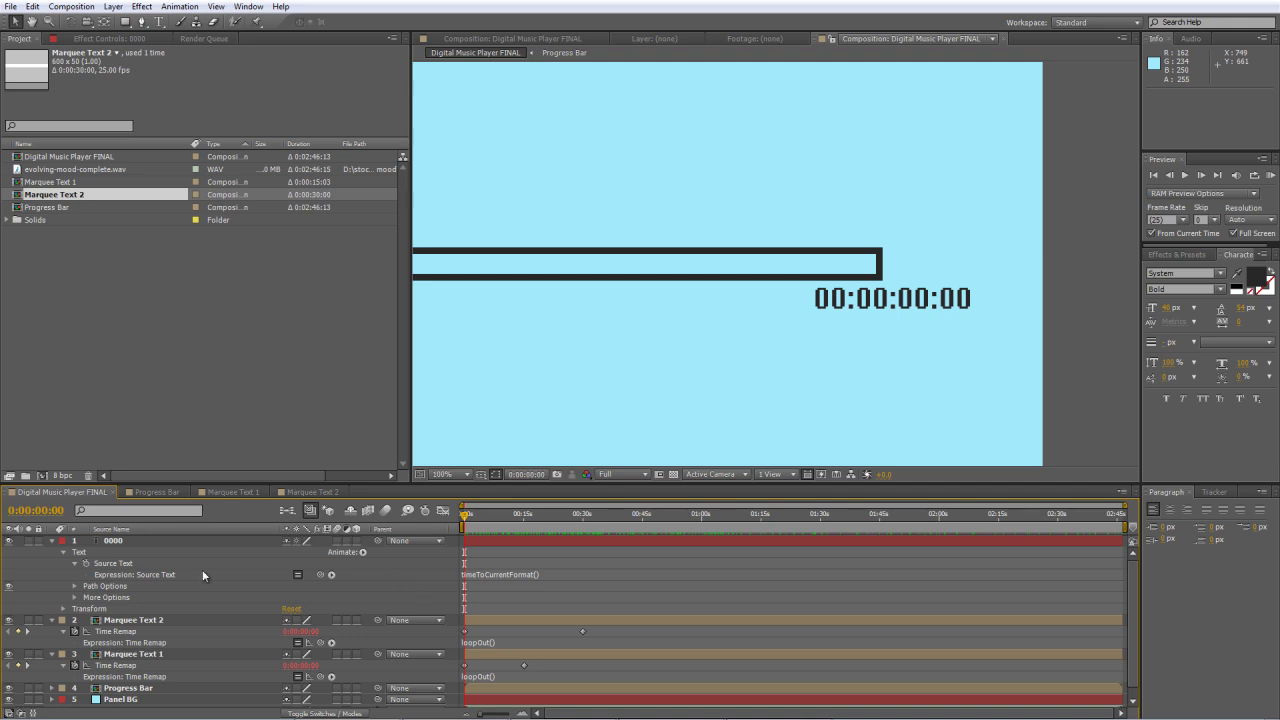
left_click(131, 543)
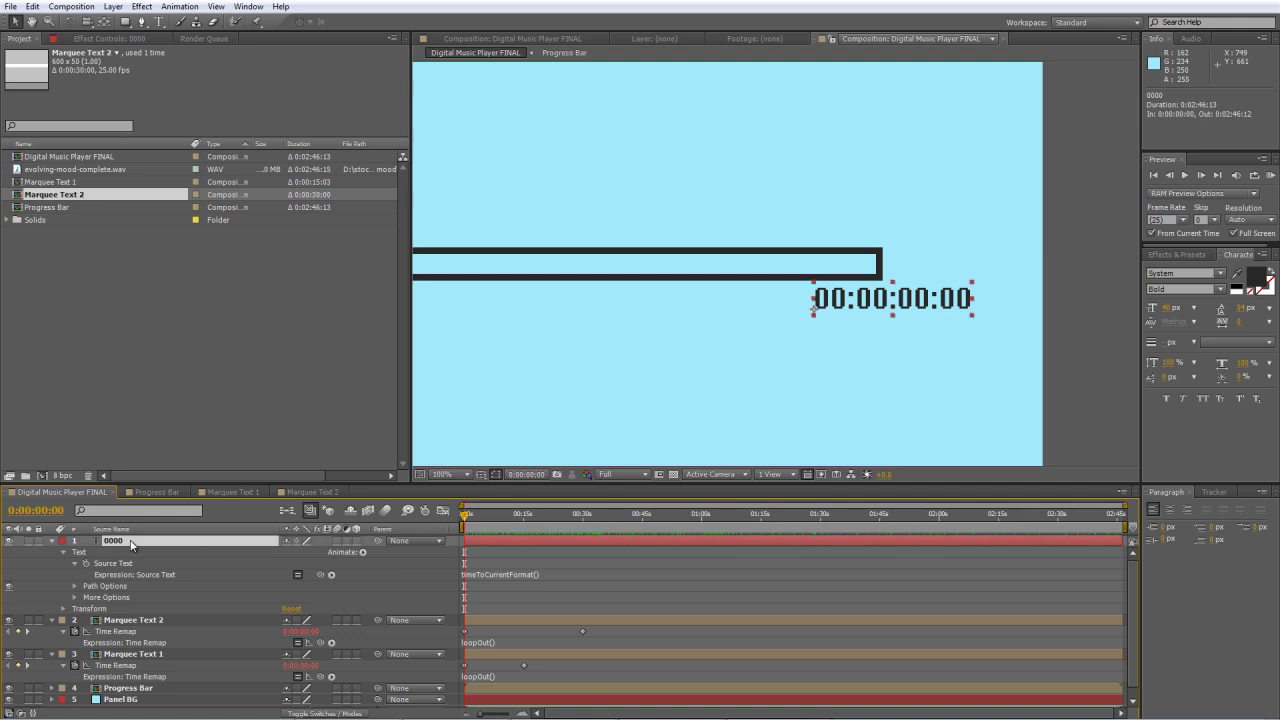
key("ctrl+shift+n")
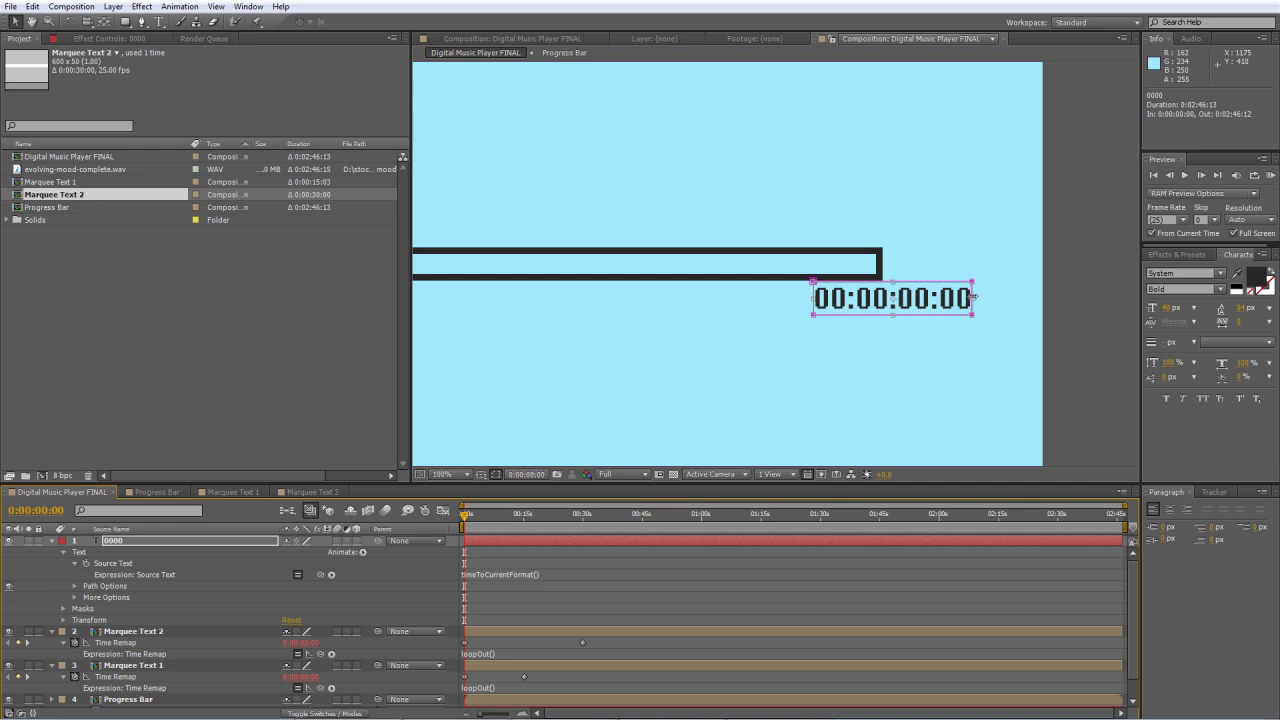
left_click_drag(972, 298, 931, 301)
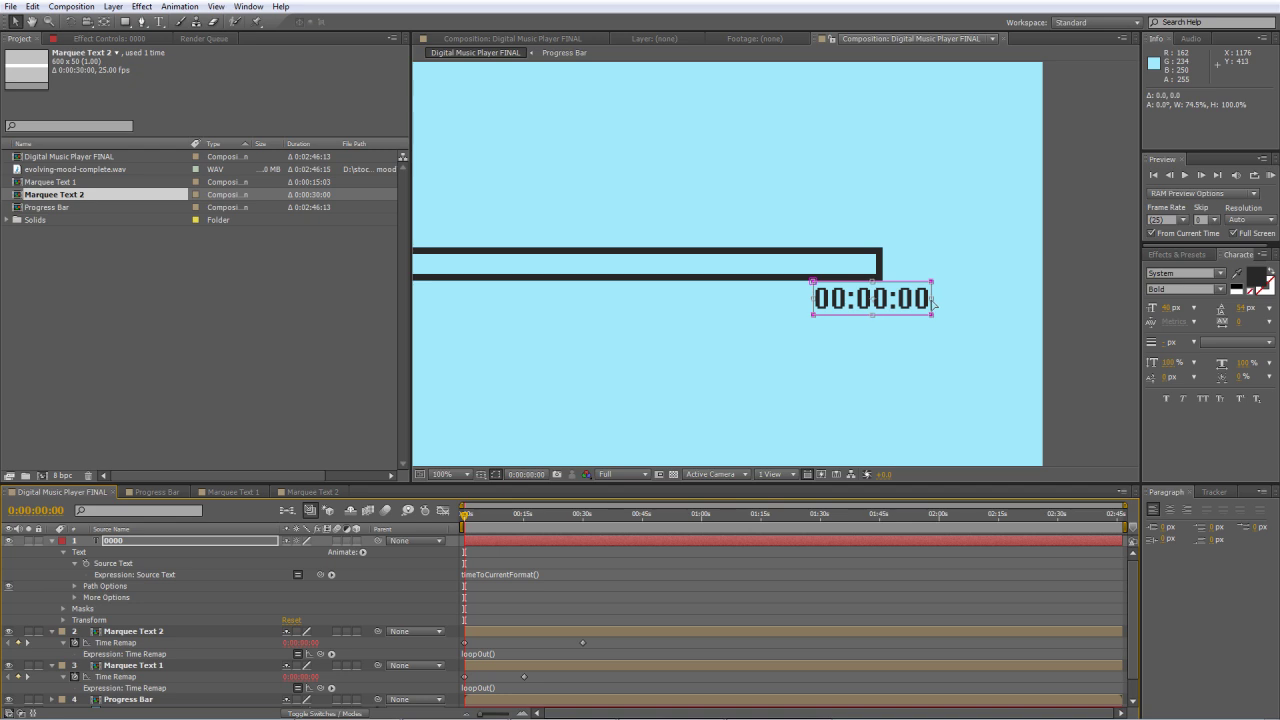
left_click_drag(812, 298, 855, 298)
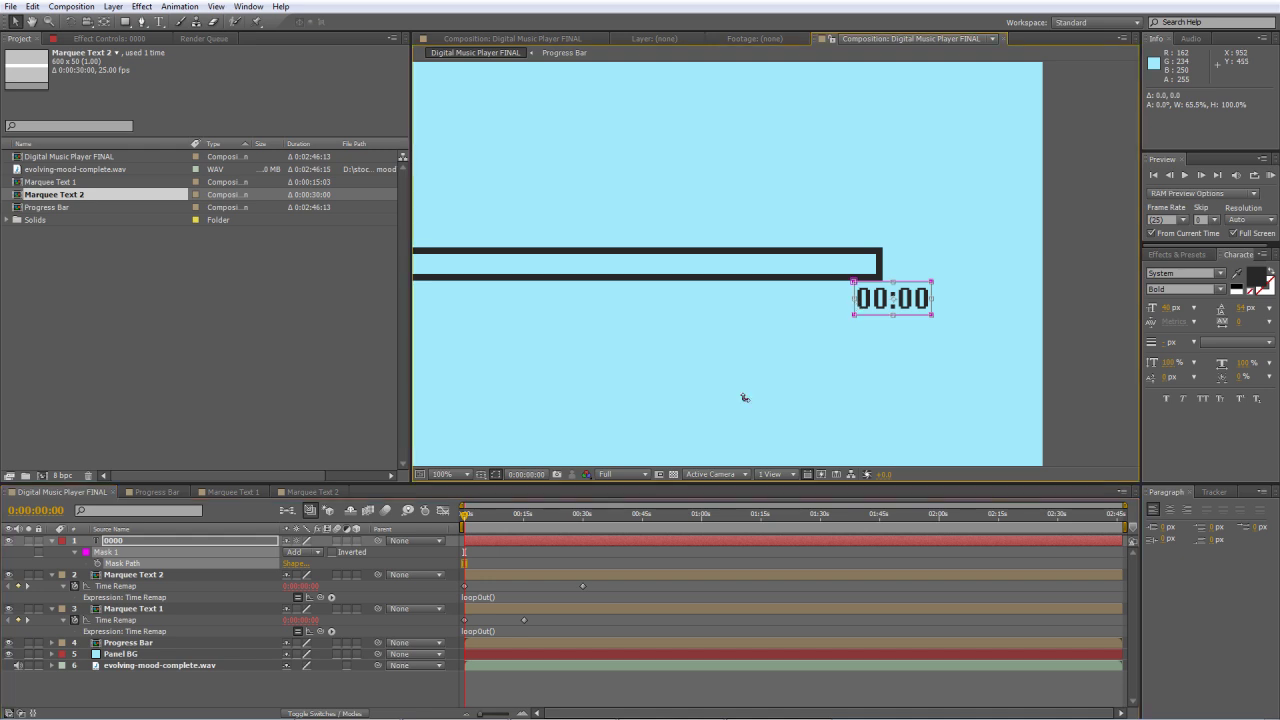
left_click(425, 553)
- Move the masked time display 70 px left to align with the progress bar's right end, and scrub to check it
left_click(142, 540)
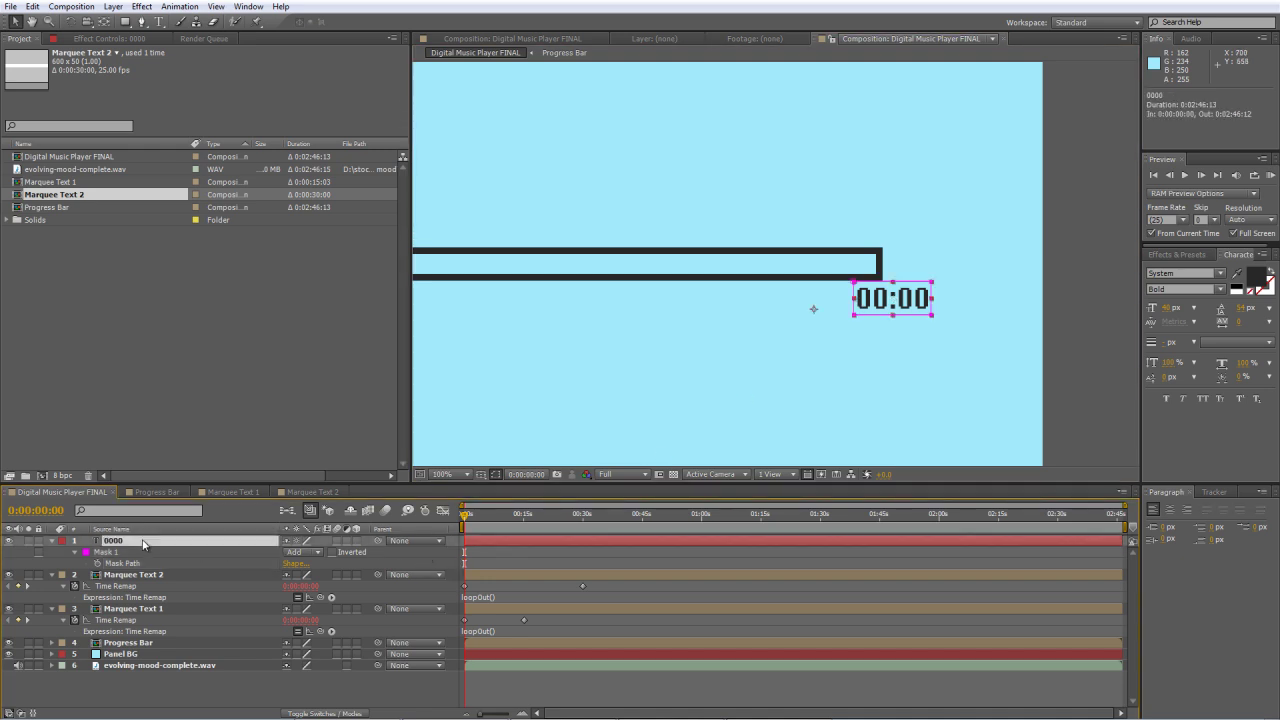
key("shift+Left")
key("shift+Left")
key("shift+Left")
key("shift+Left")
key("shift+Left")
key("shift+Left")
key("shift+Left")
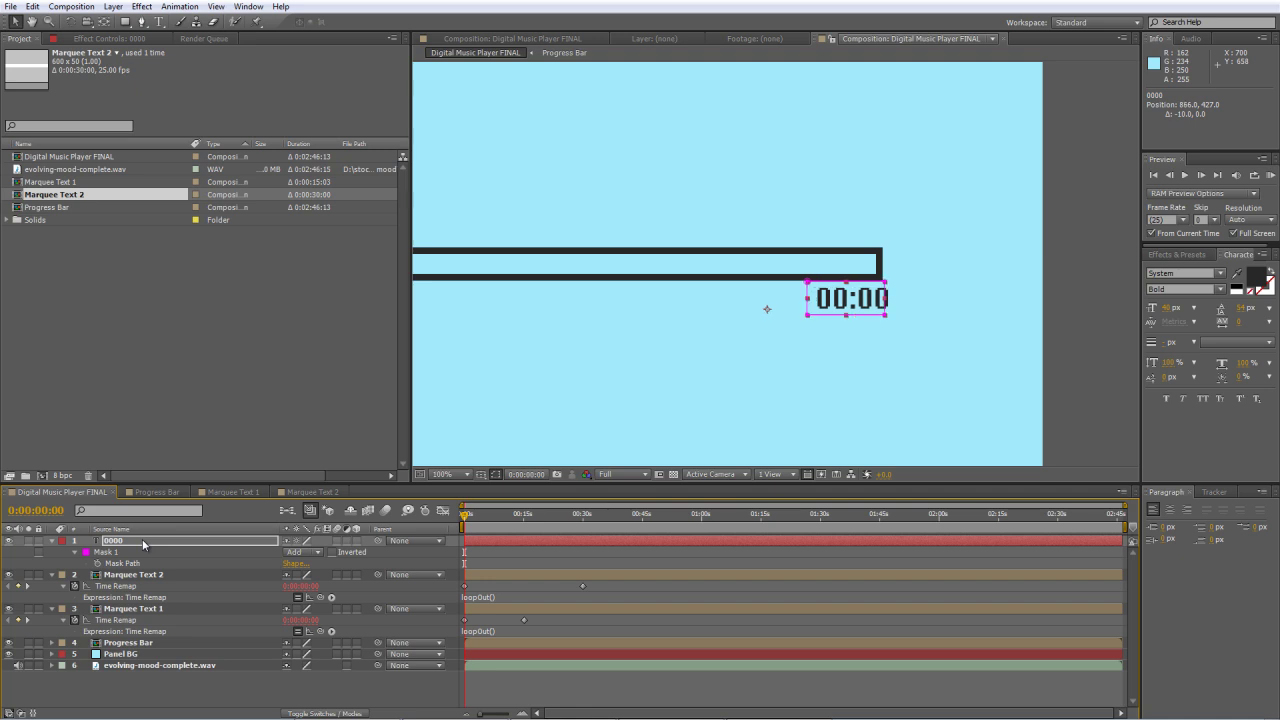
left_click(393, 555)
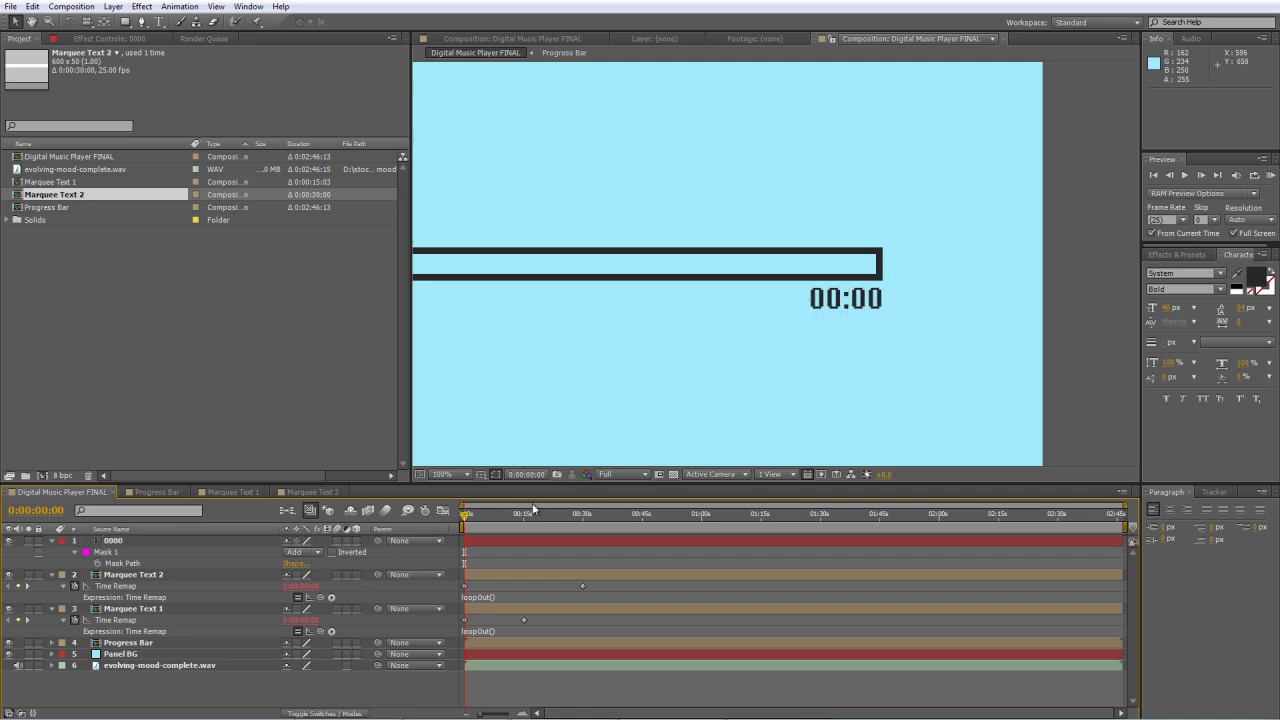
left_click_drag(466, 526, 411, 542)
- Duplicate the Panel BG layer and rename the upper copy EQ
scroll(766, 355, "down", 2)
scroll(757, 351, "up", 2)
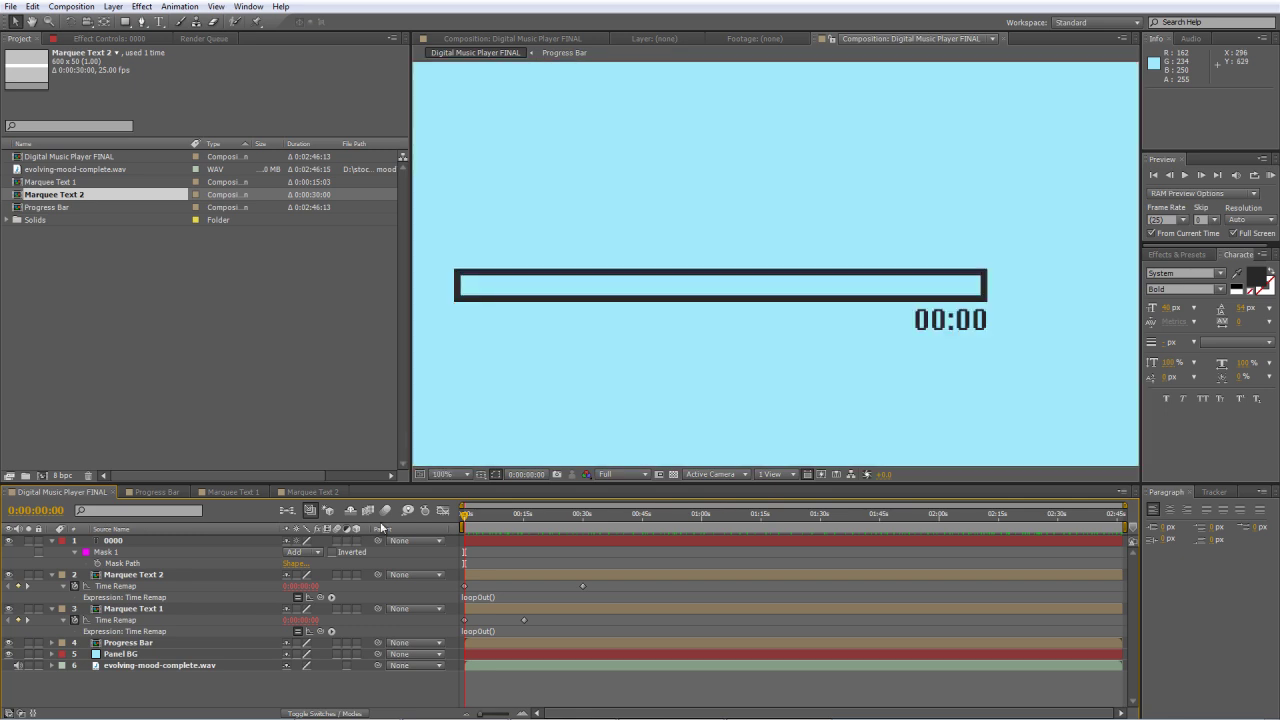
left_click(134, 656)
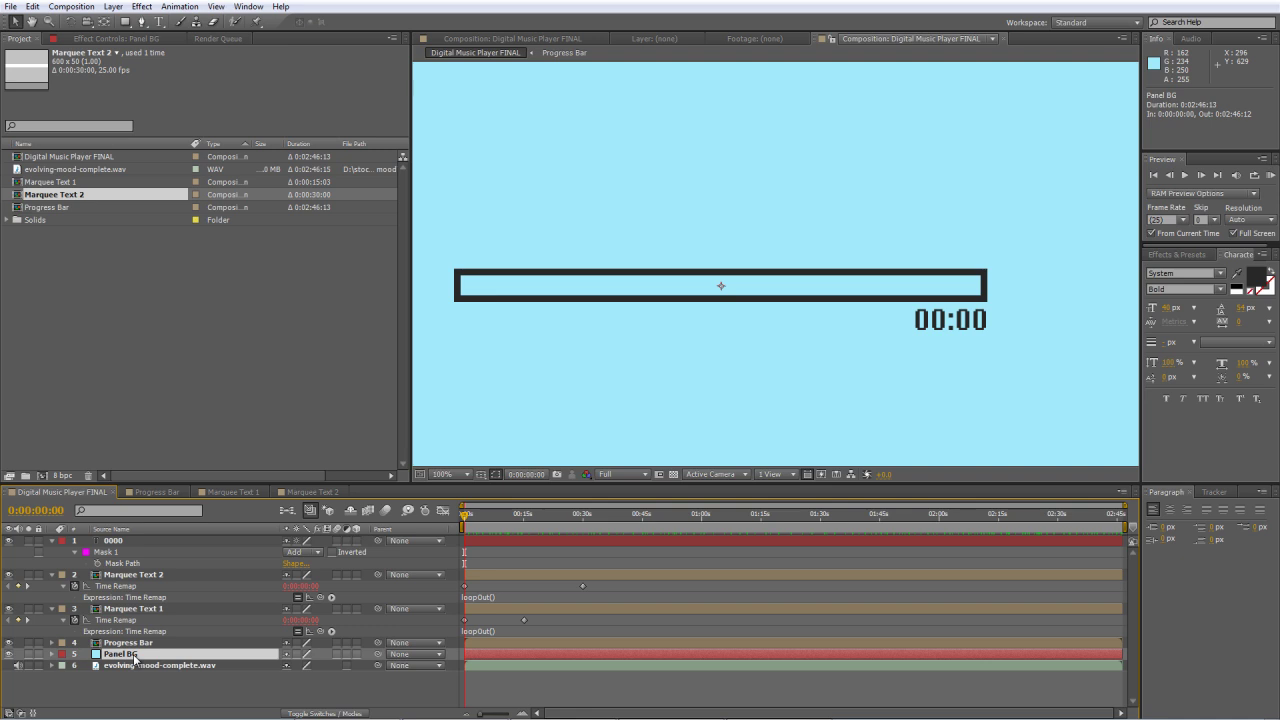
key("ctrl+d")
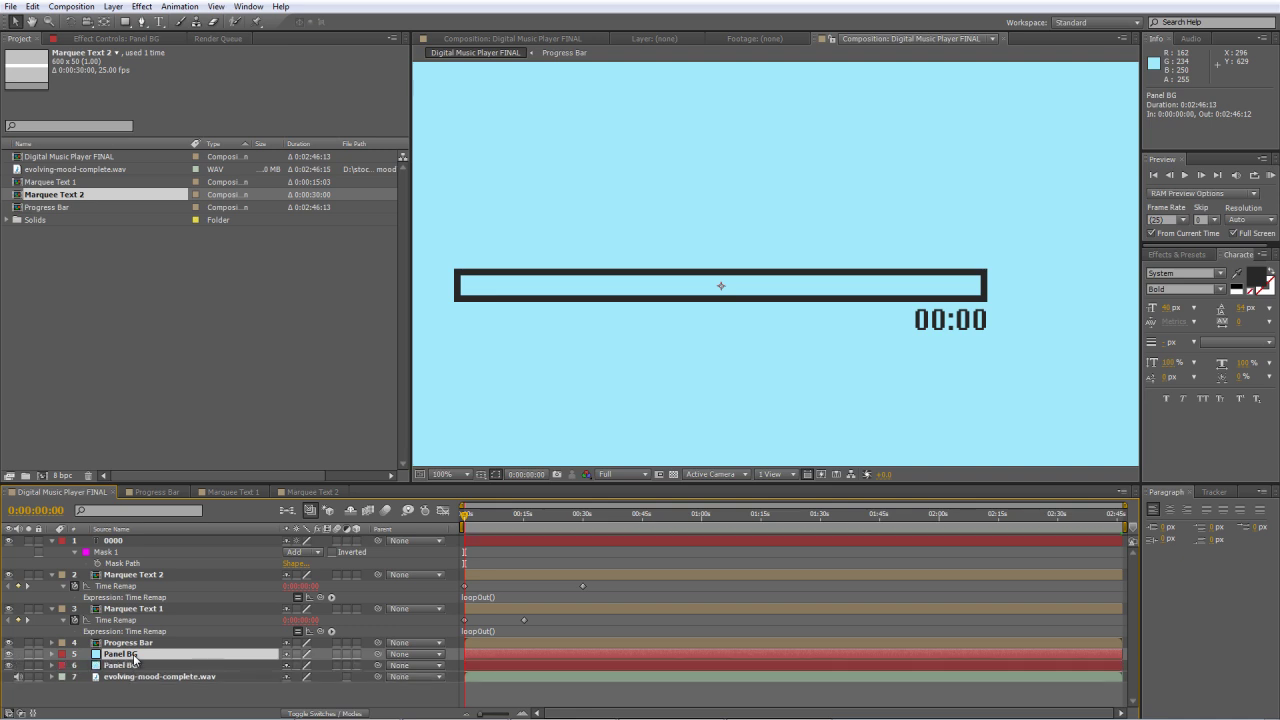
key("Return")
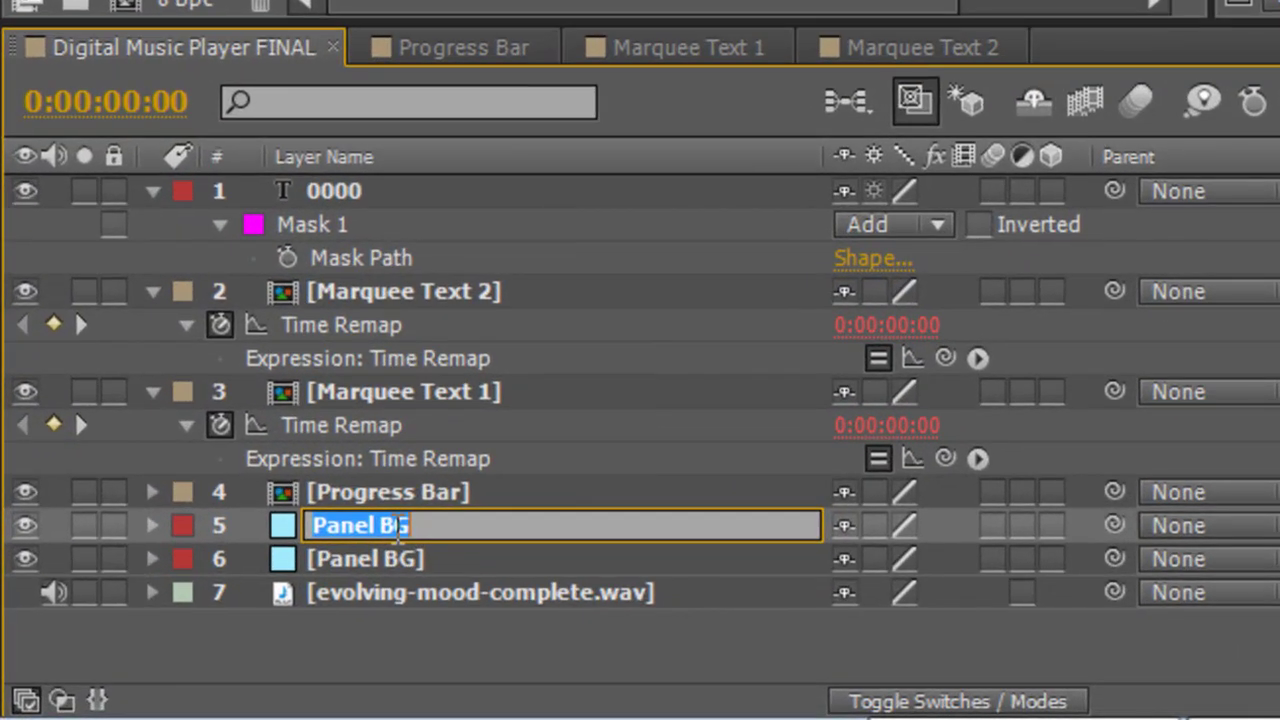
type("EQ")
left_click(408, 648)
- Find Audio Waveform among the Generate effects and apply it to the EQ layer
left_click(398, 526)
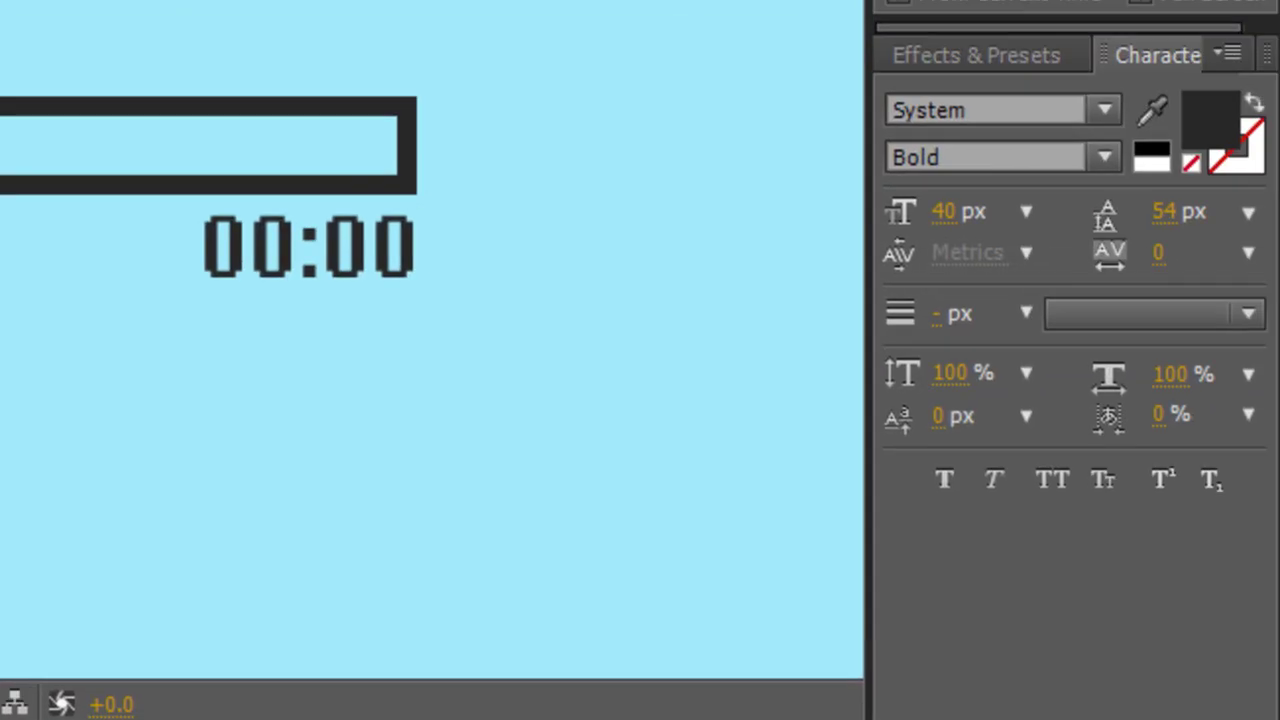
left_click(908, 50)
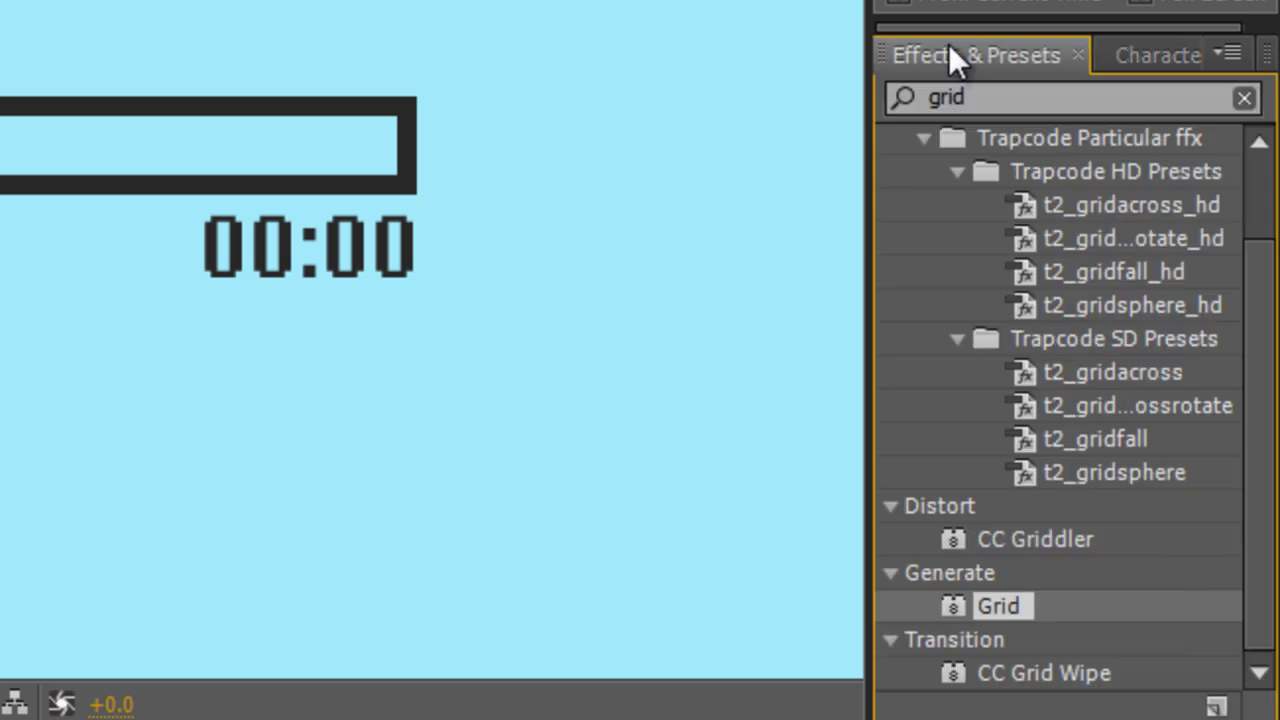
key("BackSpace")
key("BackSpace")
key("BackSpace")
key("BackSpace")
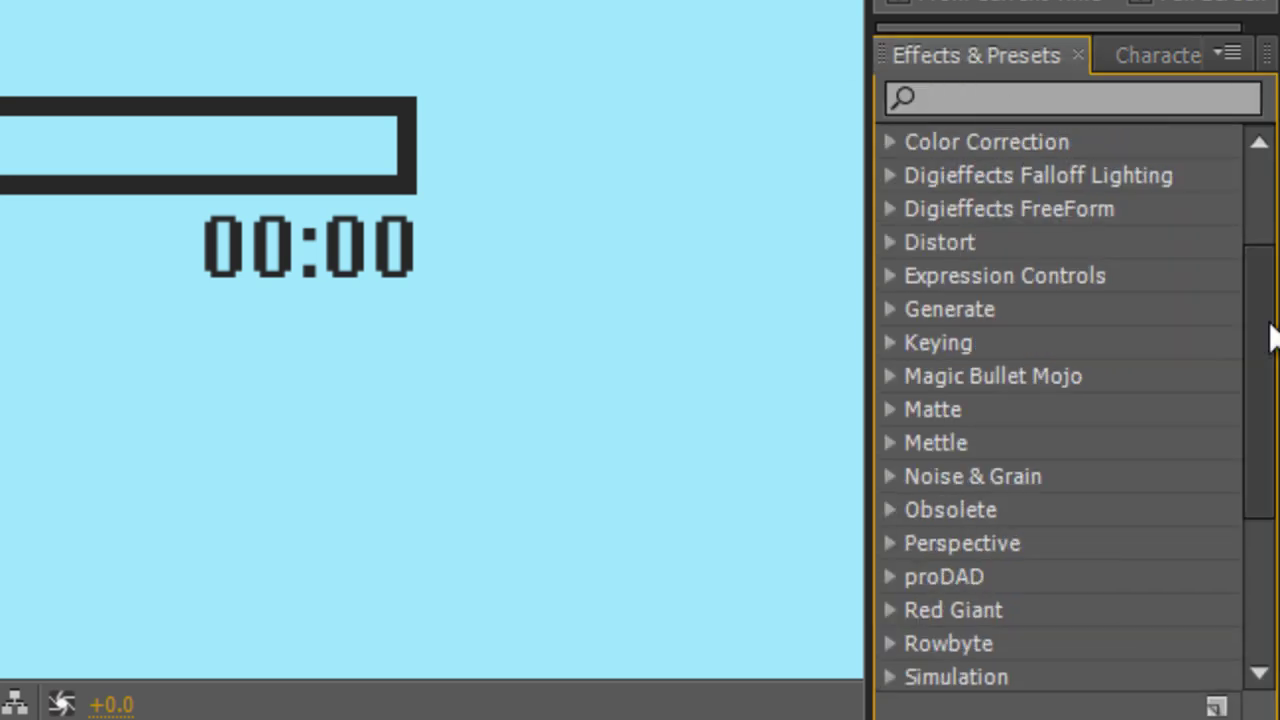
left_click(889, 310)
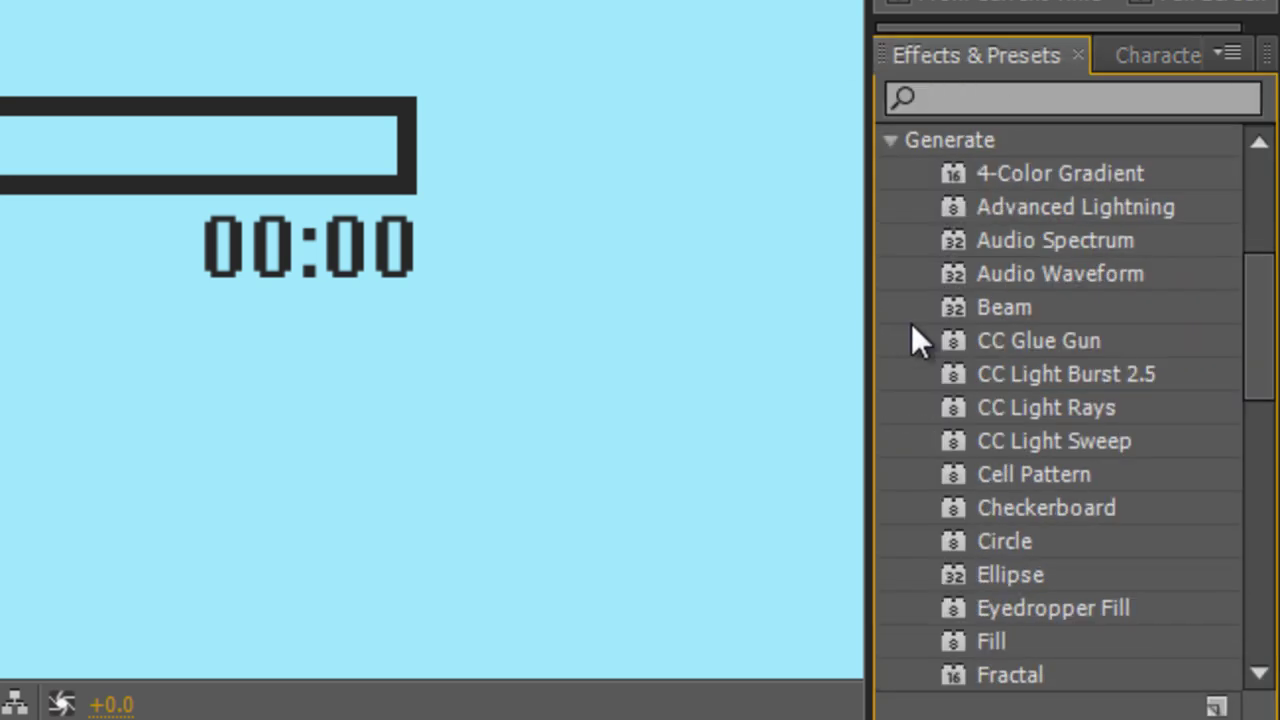
left_click(1090, 276)
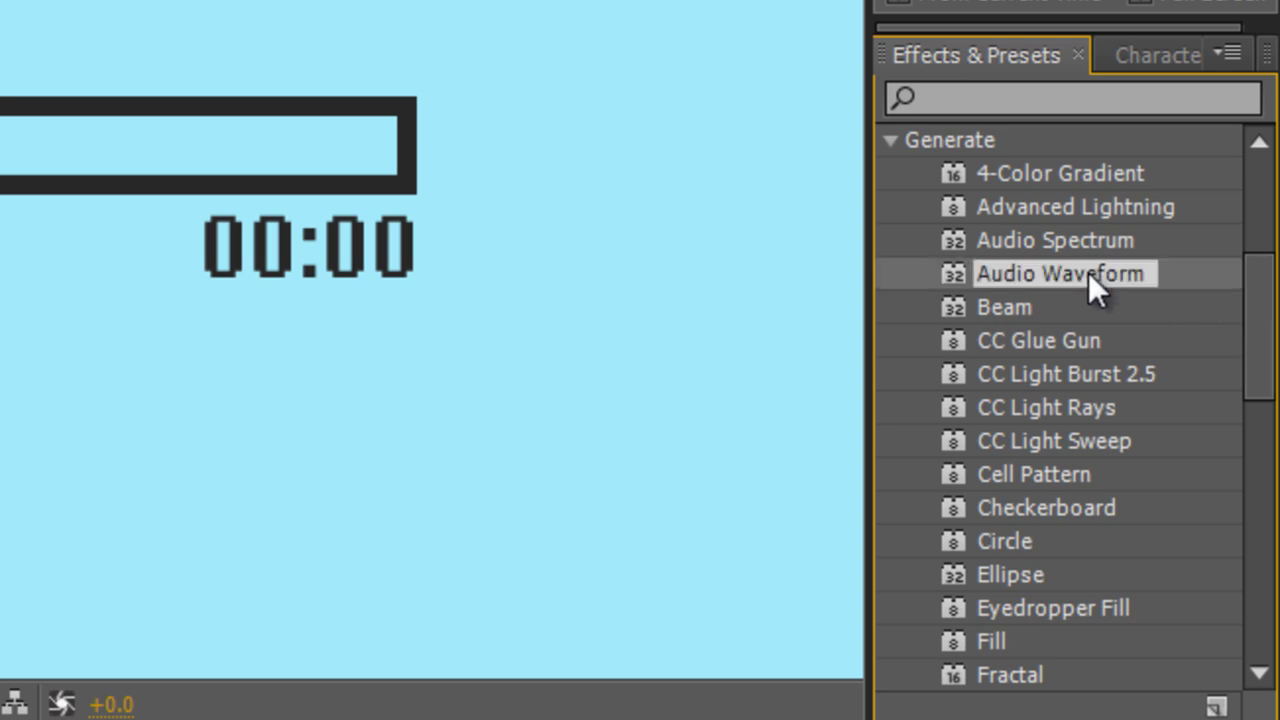
left_click_drag(1088, 272, 624, 540)
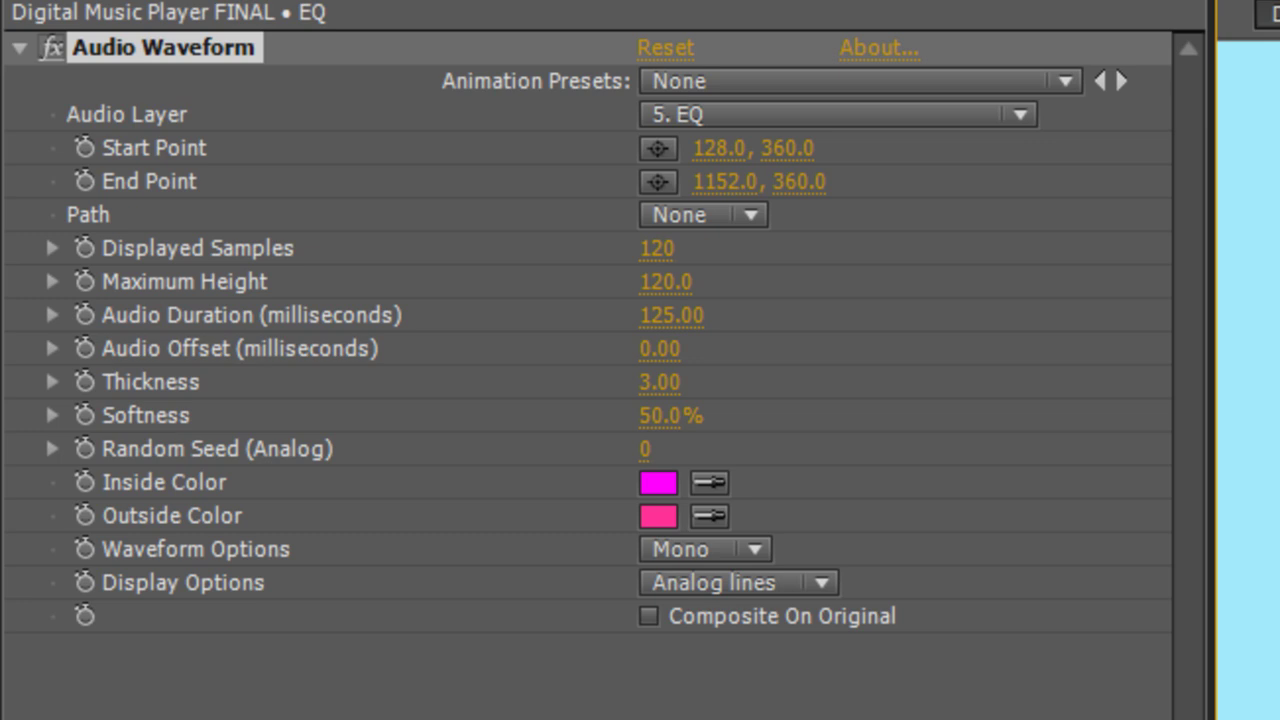
- Set the Audio Waveform's audio layer to evolving-mood-complete.wav and play the composition to check the waveform
left_click(325, 15)
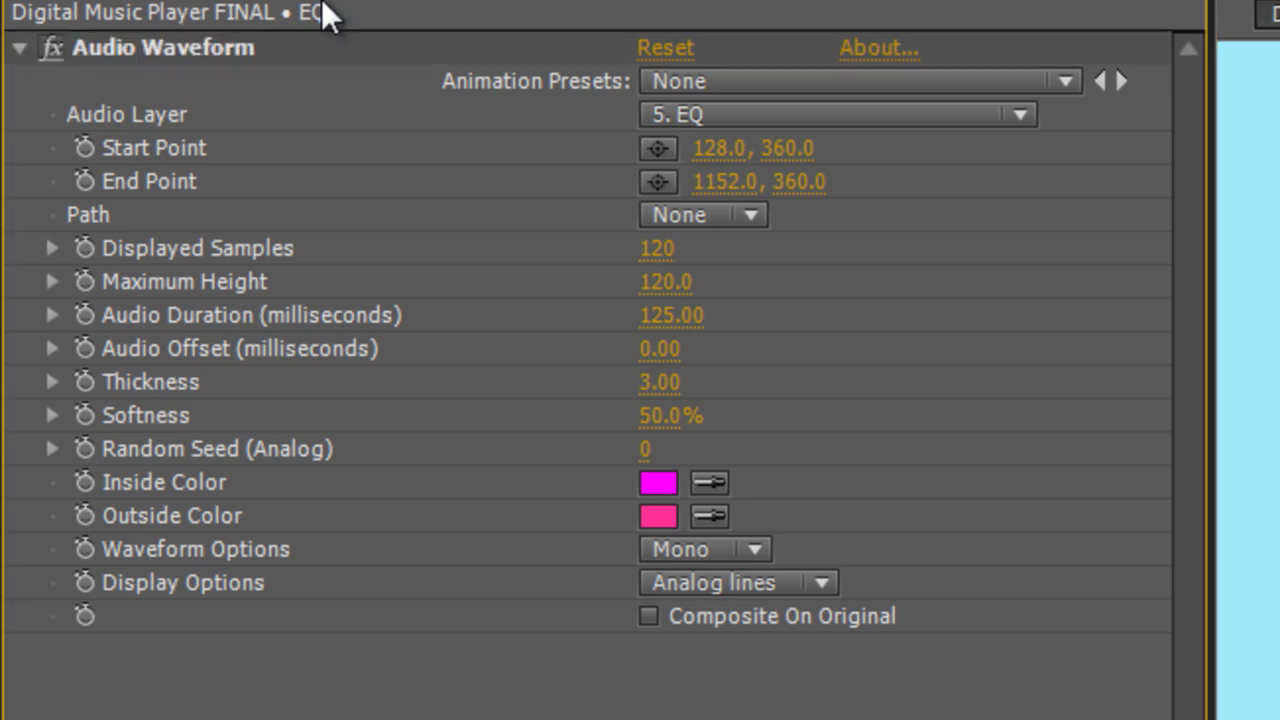
left_click(775, 116)
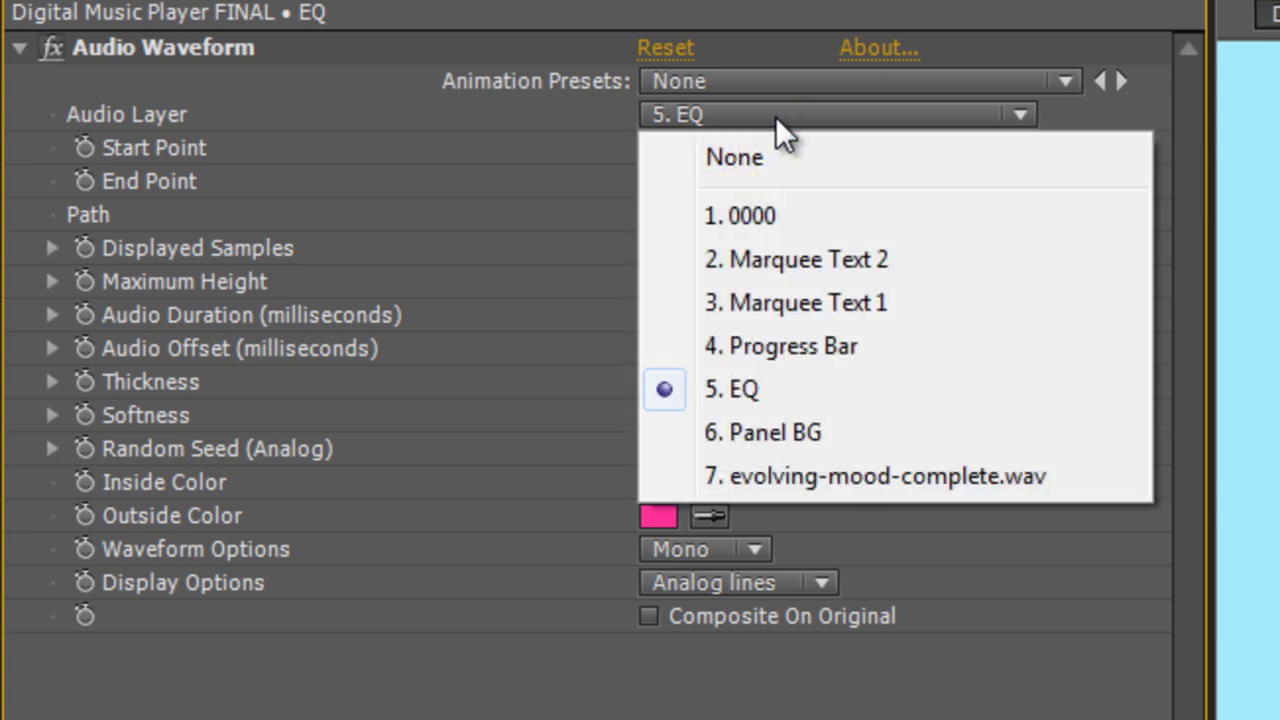
left_click(850, 479)
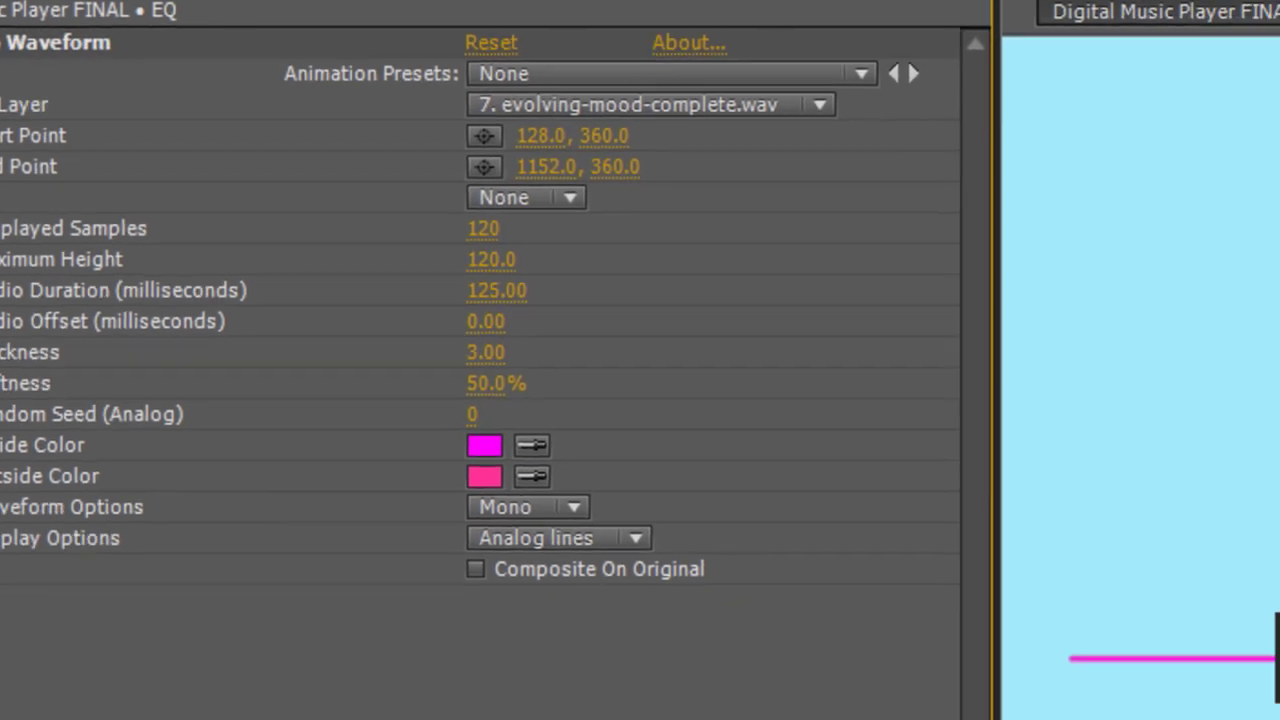
key("space")
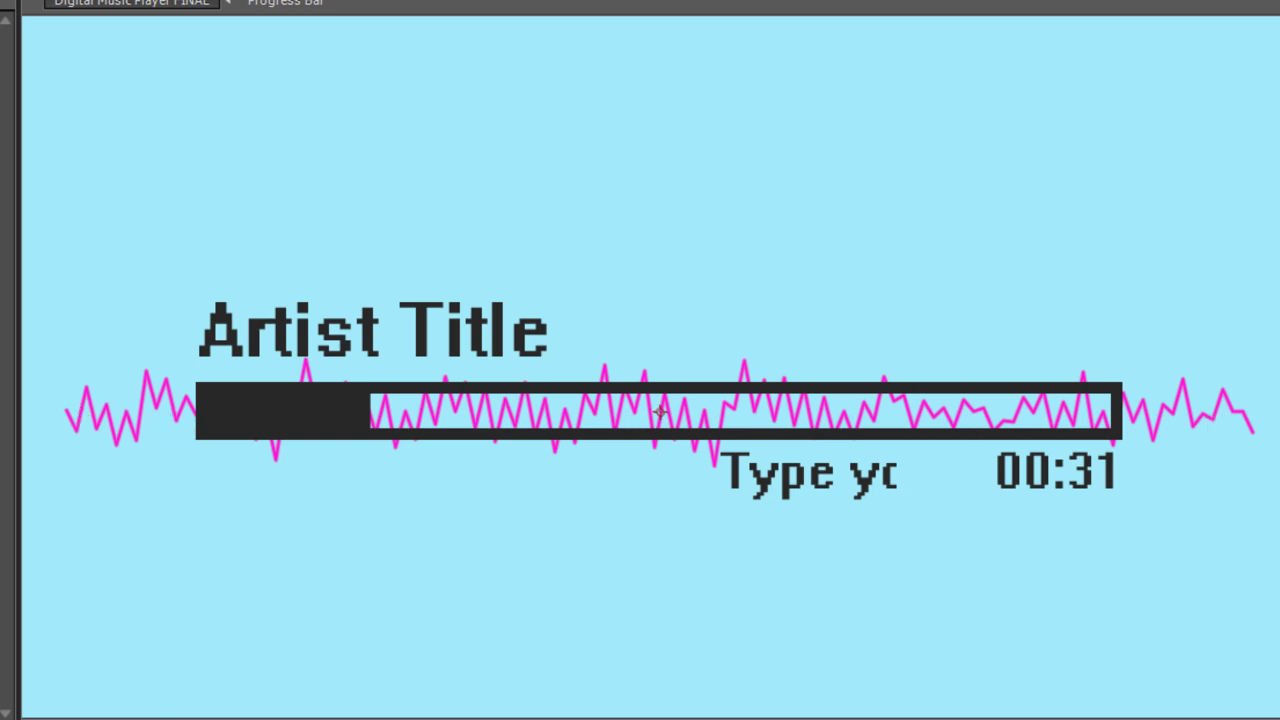
key("space")
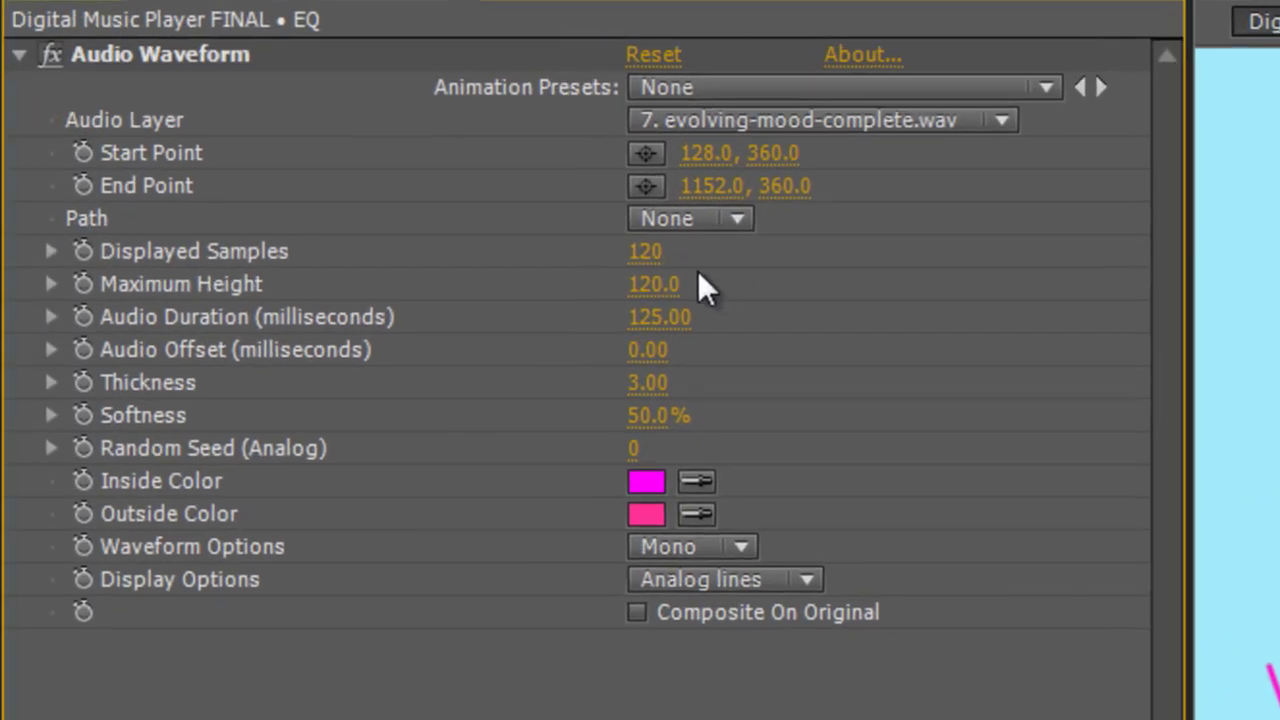
- Reduce the waveform's Displayed Samples to 12
left_click(645, 252)
type("12")
key("Return")
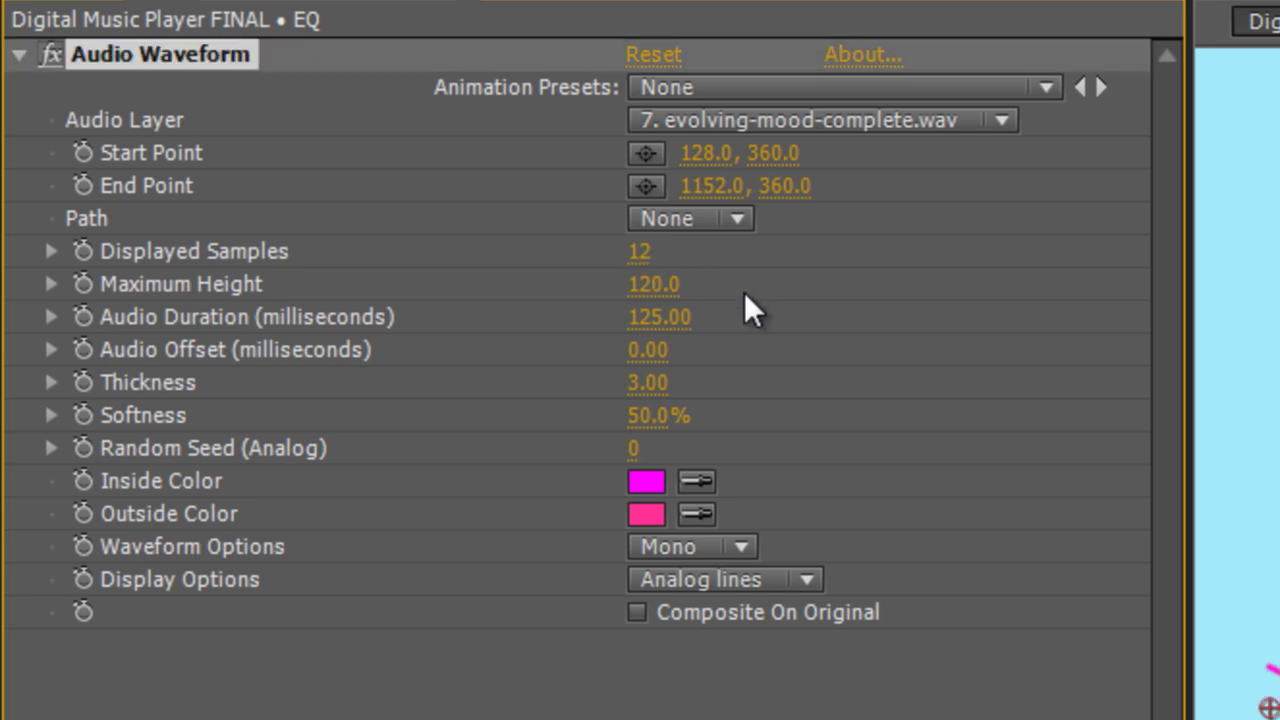
- Set the waveform's Inside Color to RGB 40, 40, 40 and sample that color for the Outside Color
left_click(640, 483)
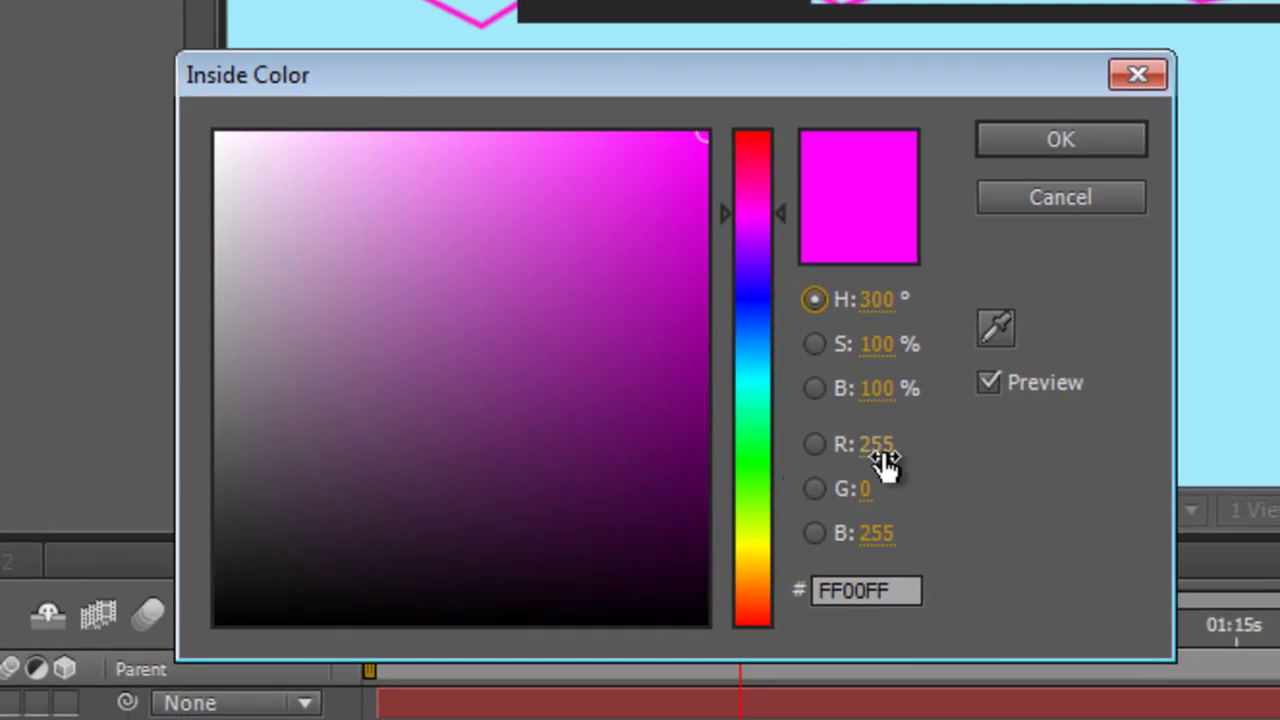
left_click(875, 452)
type("40")
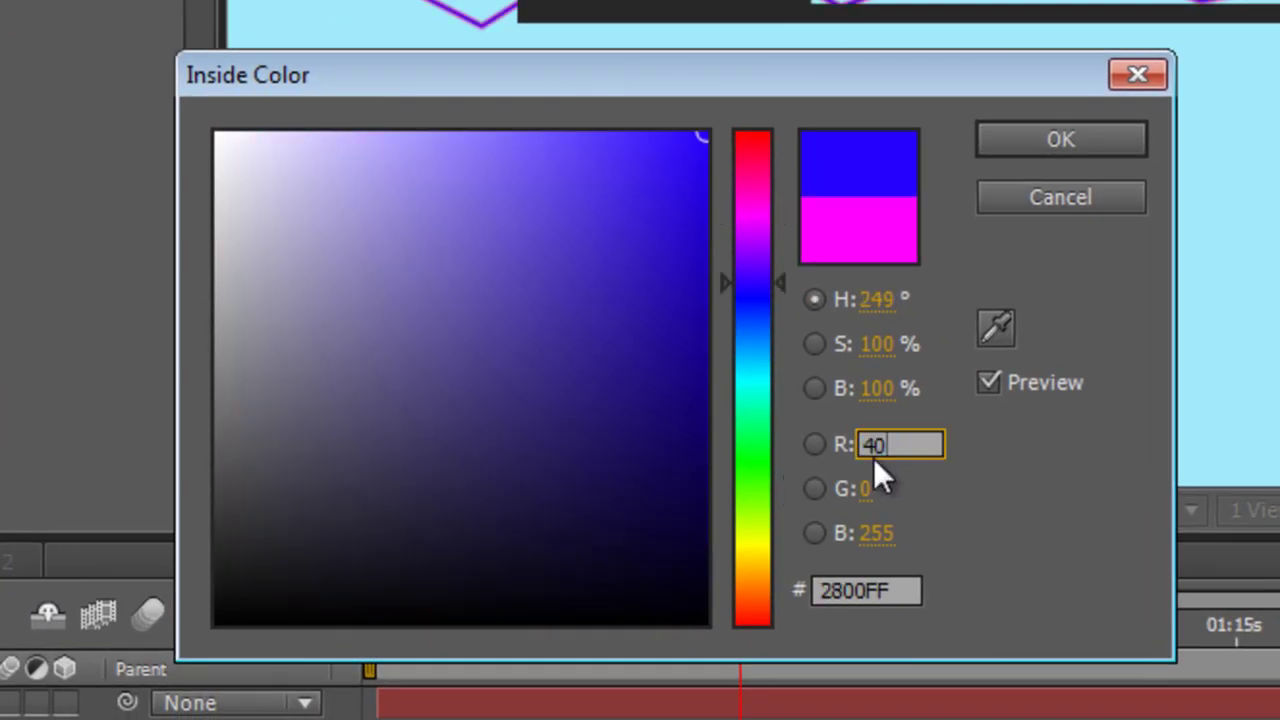
key("Tab")
type("40")
key("Tab")
type("40")
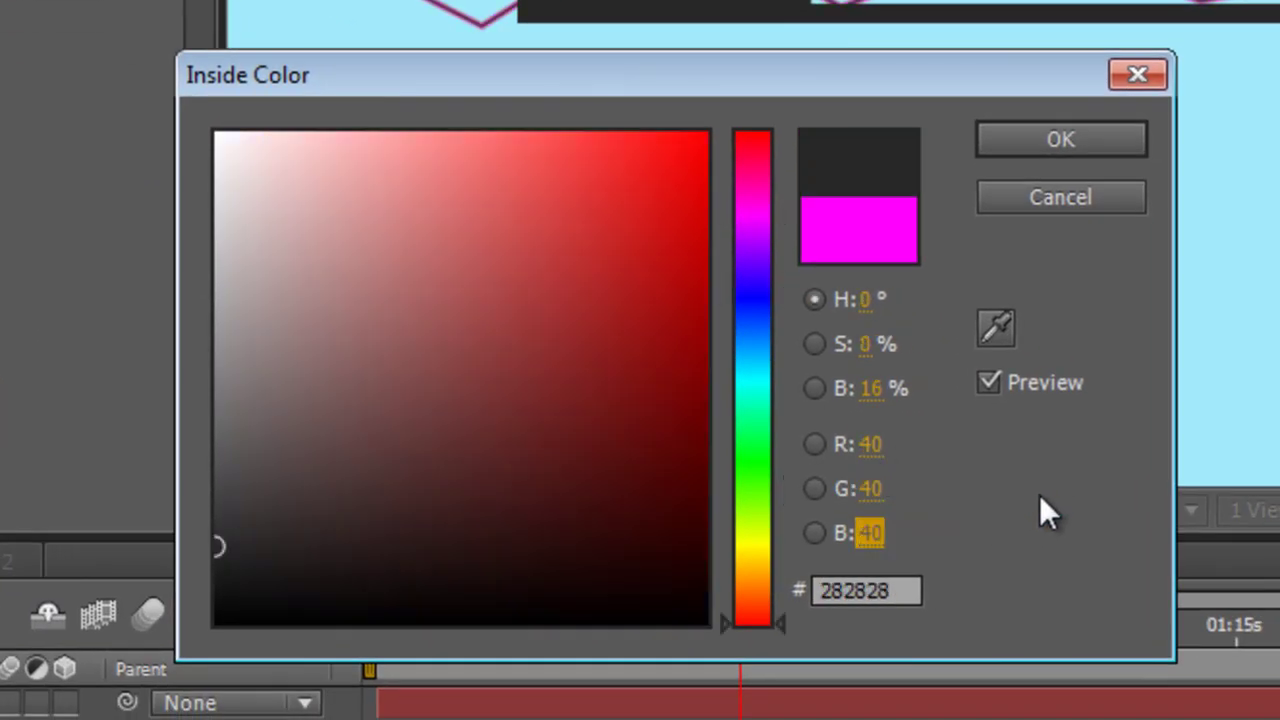
left_click(1061, 145)
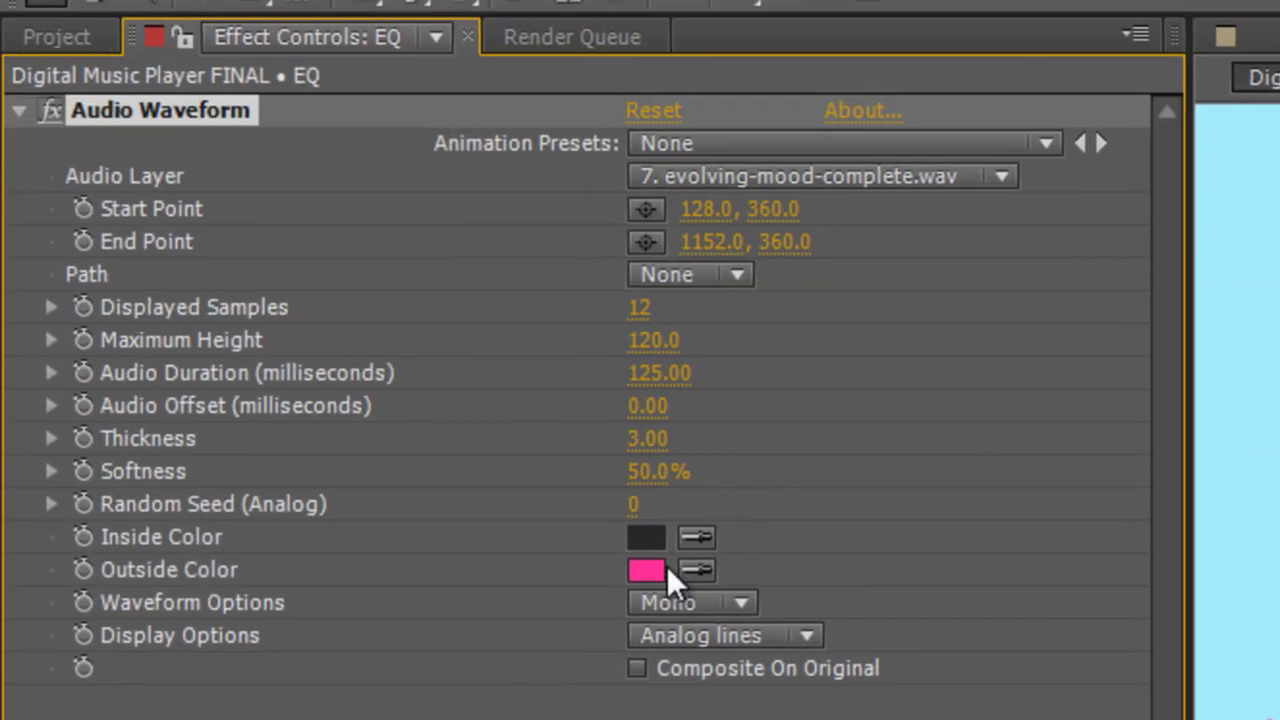
left_click(696, 568)
left_click(660, 530)
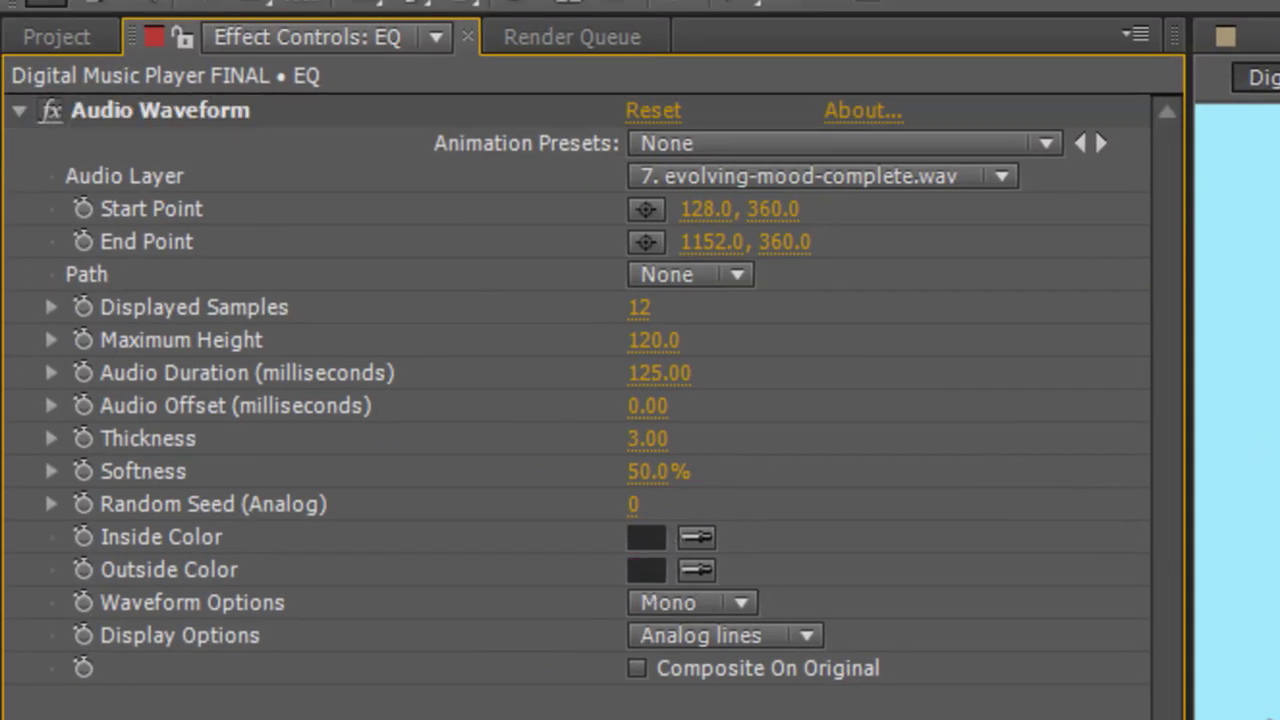
- Change the waveform's display option to Digital and set its Start Point X to 1050, just past the progress bar's end
left_click(742, 636)
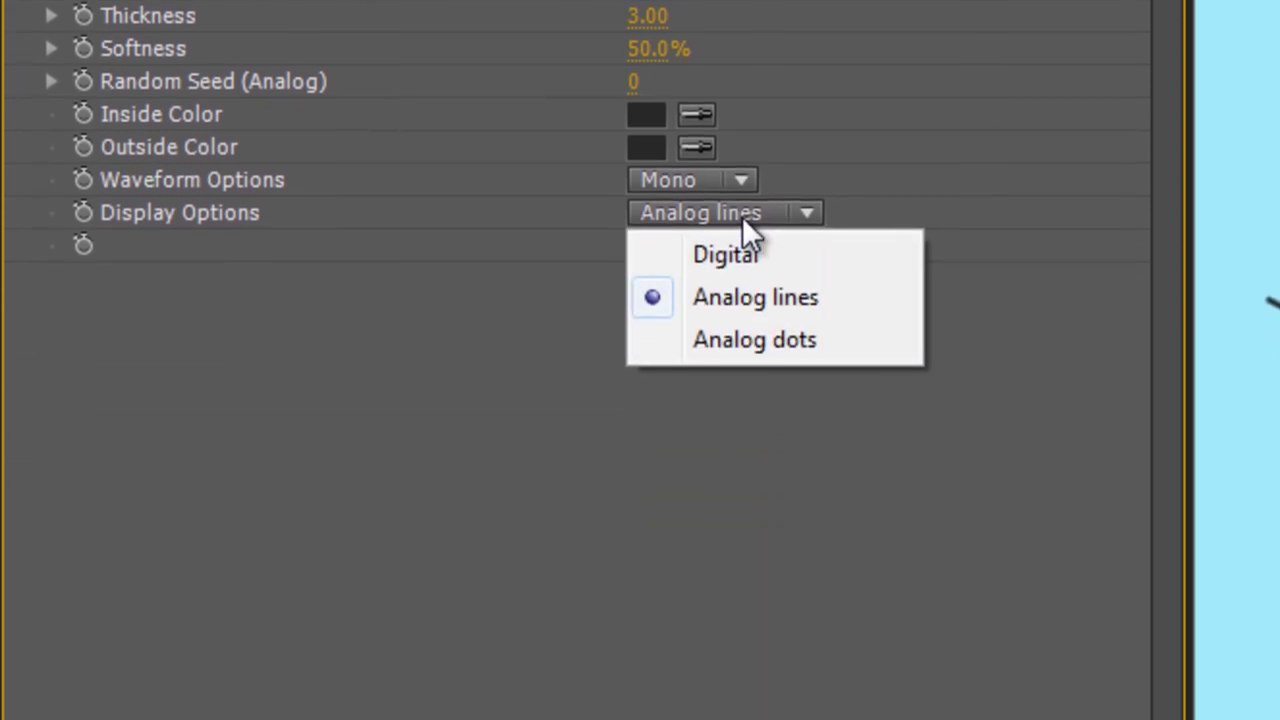
left_click(746, 255)
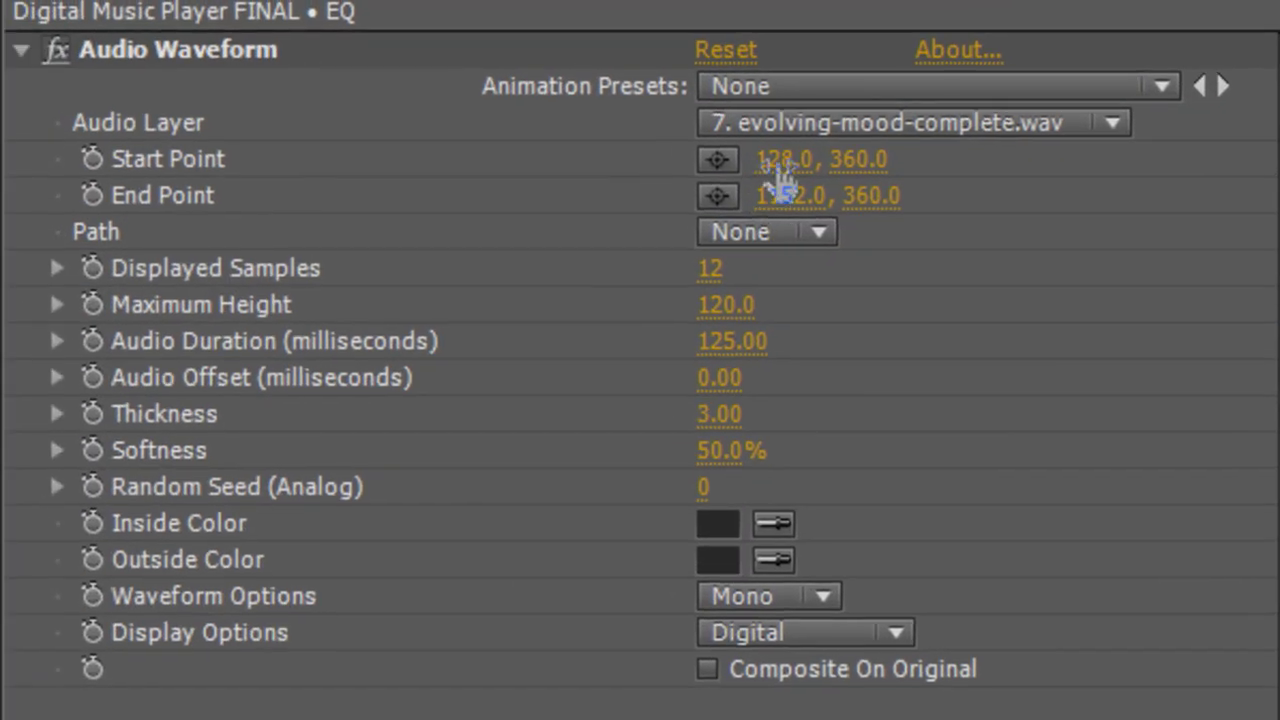
left_click_drag(775, 160, 1278, 159)
mouse_move(717, 5)
left_mouse_down()
mouse_move(860, 10)
mouse_move(1035, 40)
left_mouse_up()
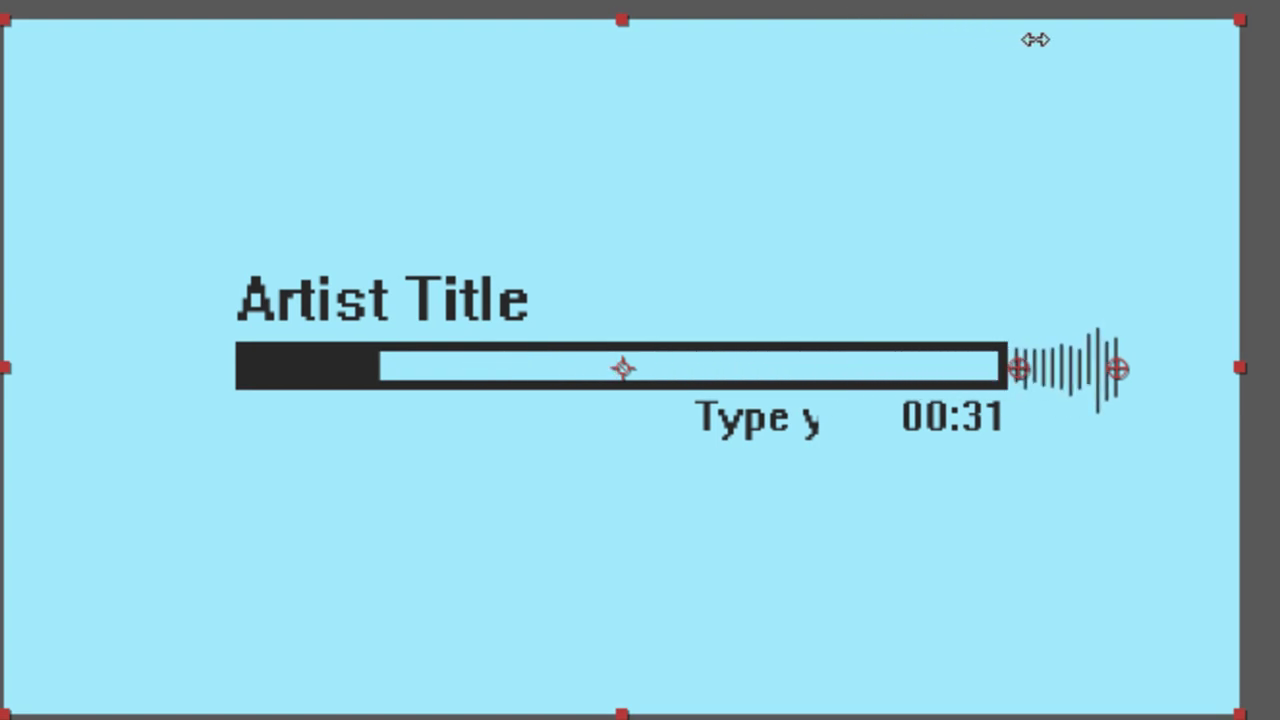
left_click_drag(1035, 40, 1037, 40)
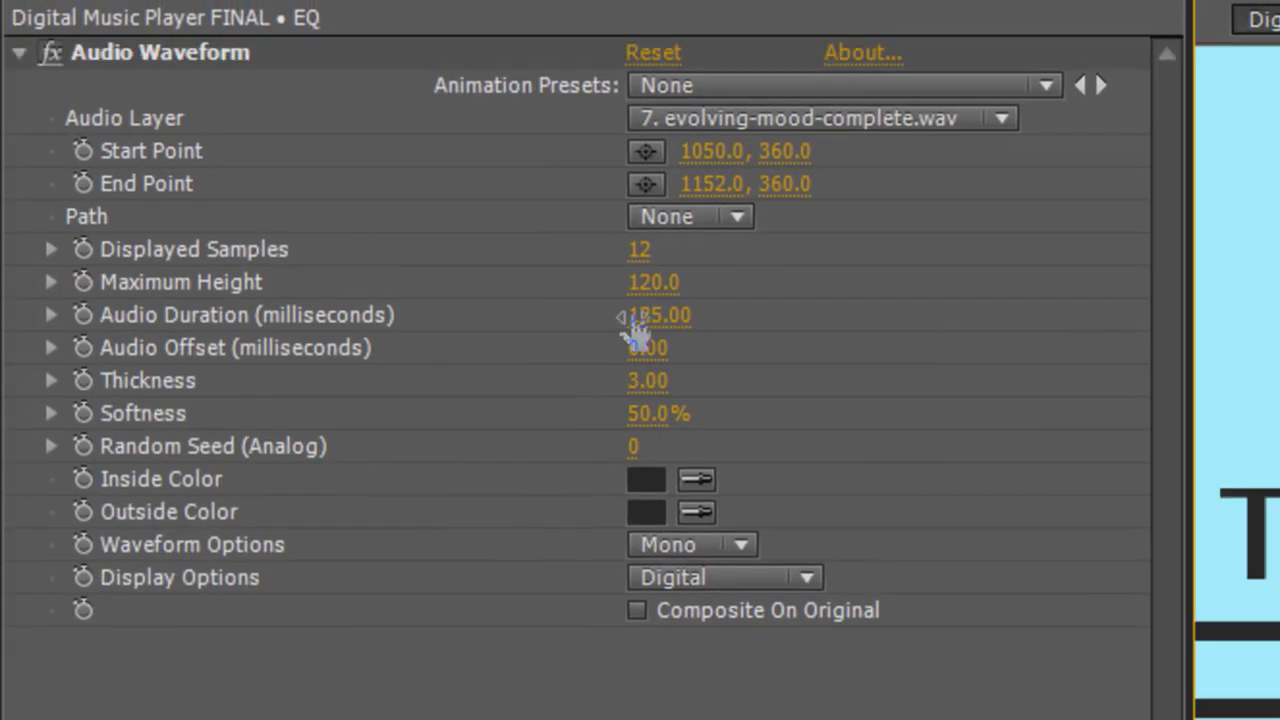
- Set the waveform's thickness to 6 and softness to 0%, and mask off the lower half of the EQ bars
left_click_drag(651, 378, 692, 378)
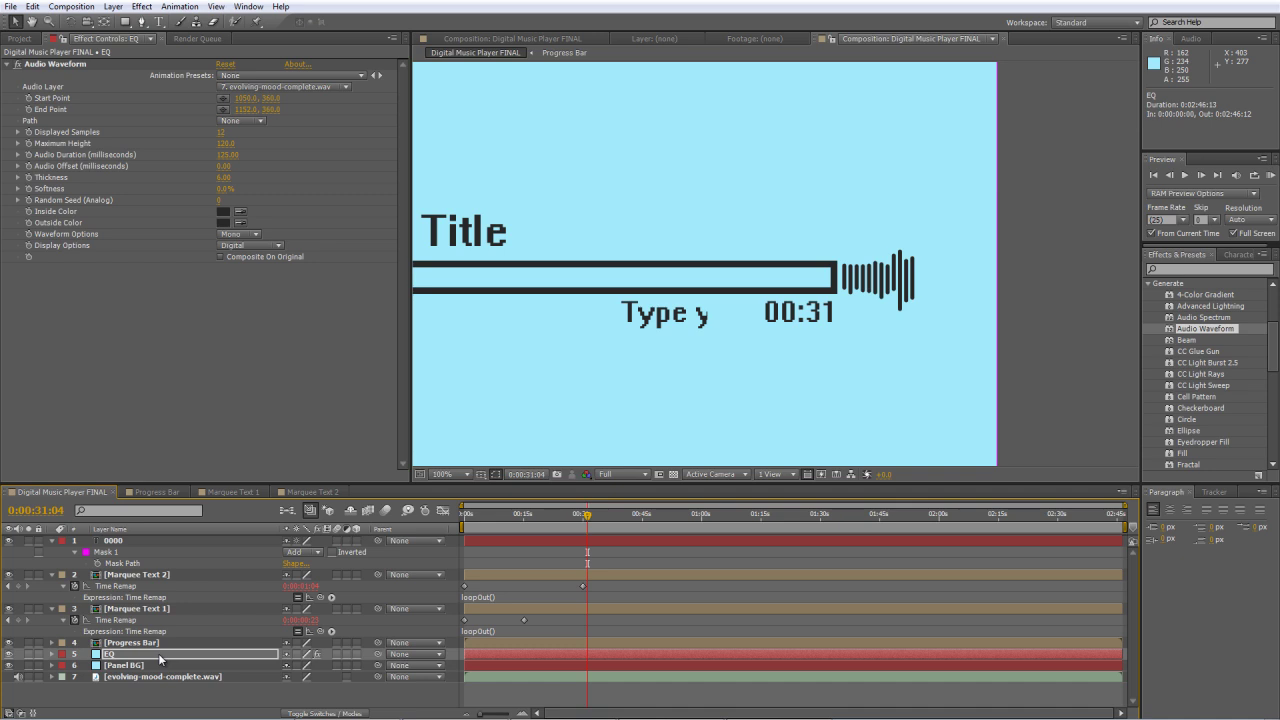
scroll(680, 330, "down", 1)
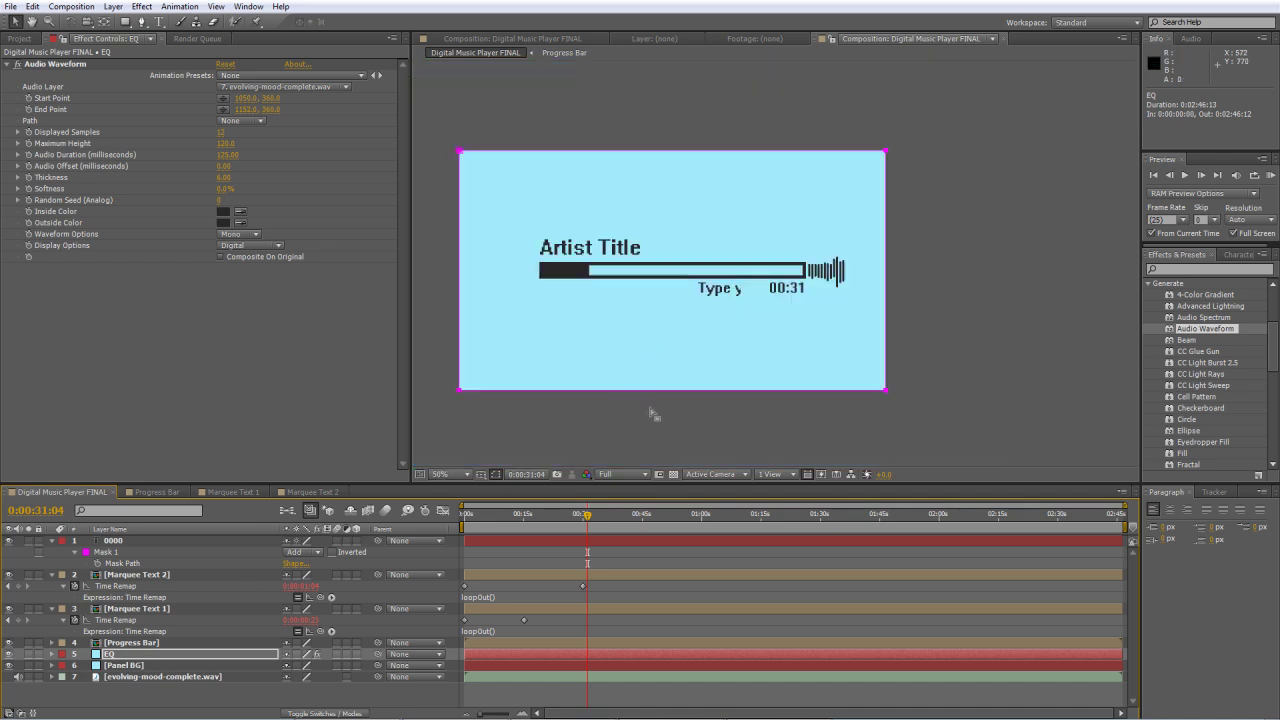
left_click_drag(672, 390, 685, 278)
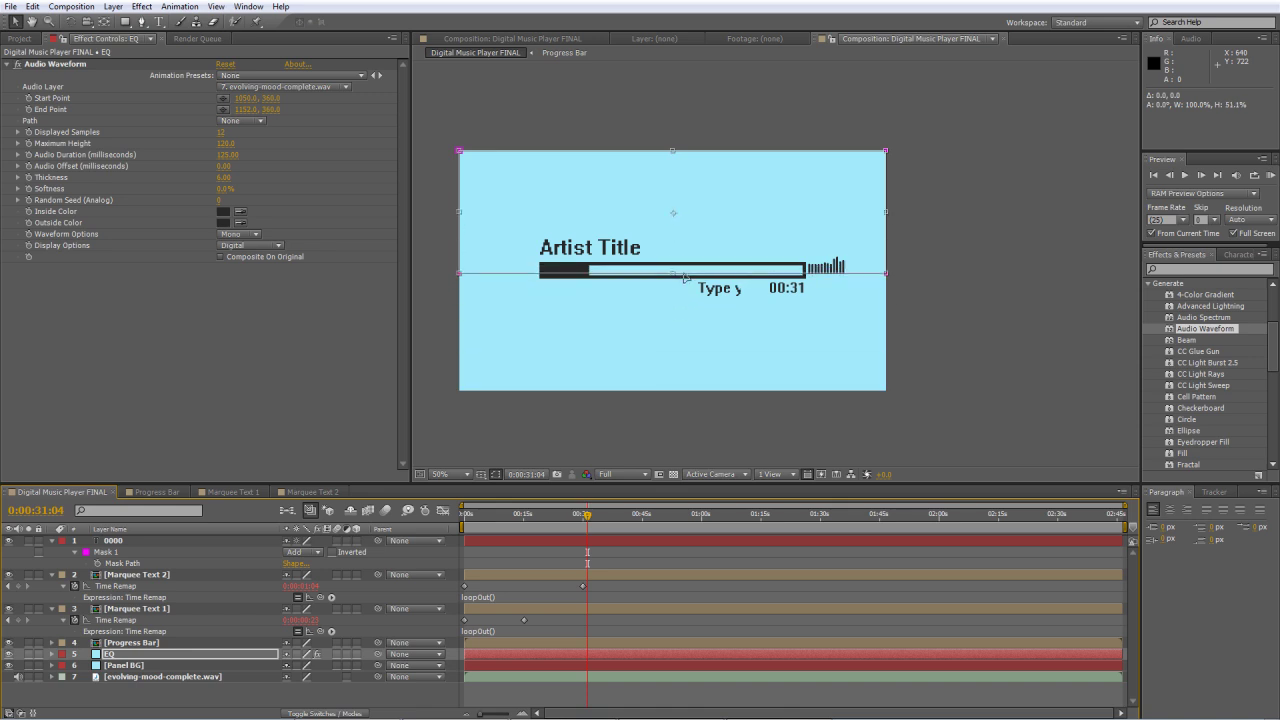
key("period")
key("period")
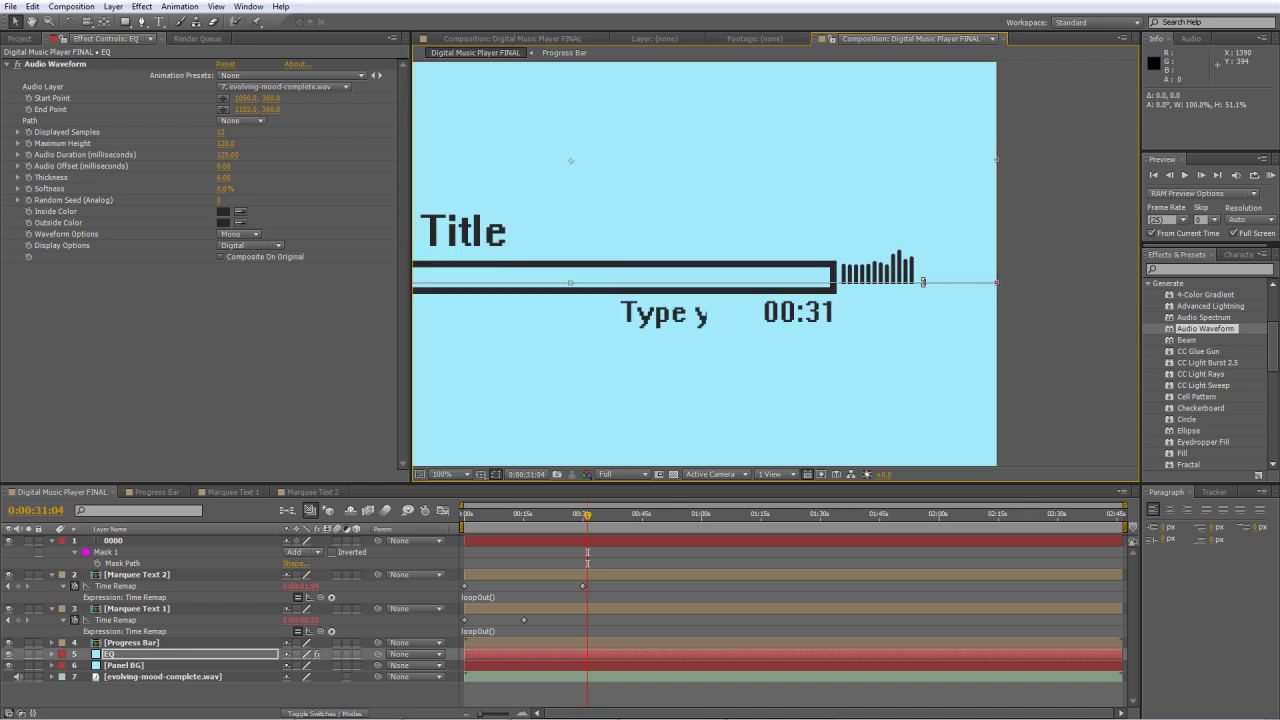
left_click(258, 365)
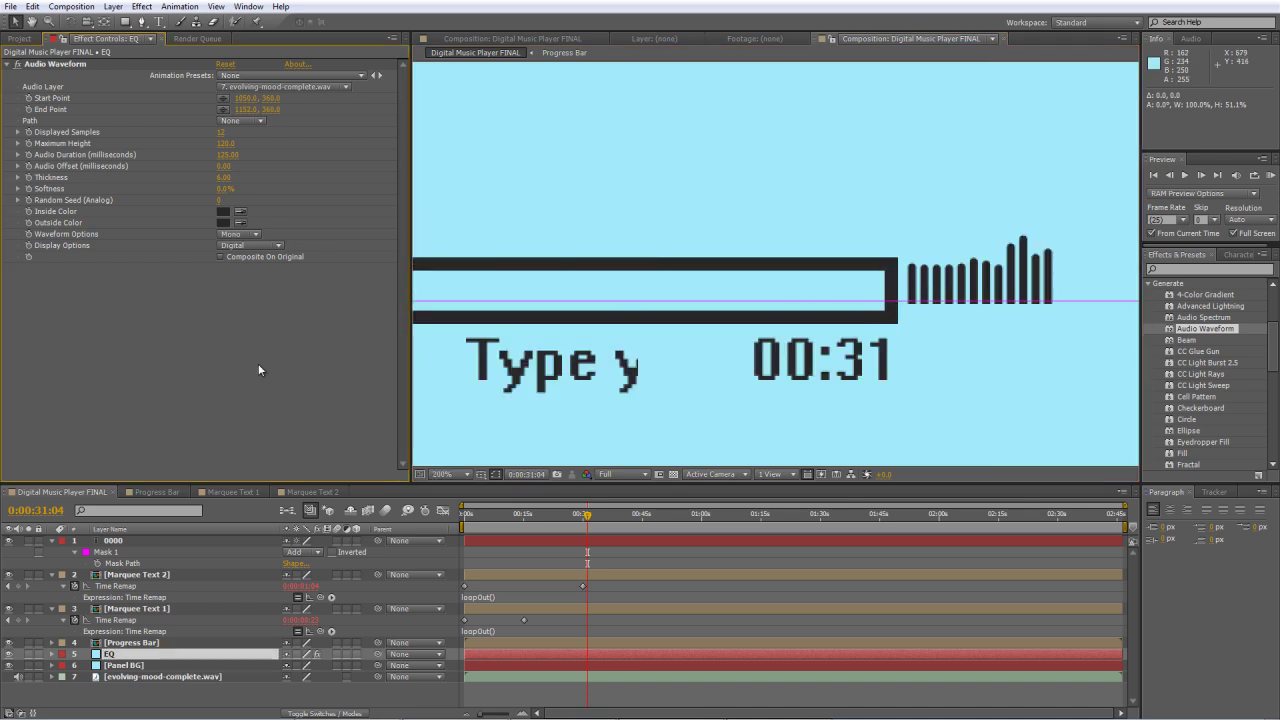
- At the start of the timeline, raise the EQ mask's lower edge to the middle of the waveform dots, and scrub to check it
left_click_drag(494, 526, 462, 527)
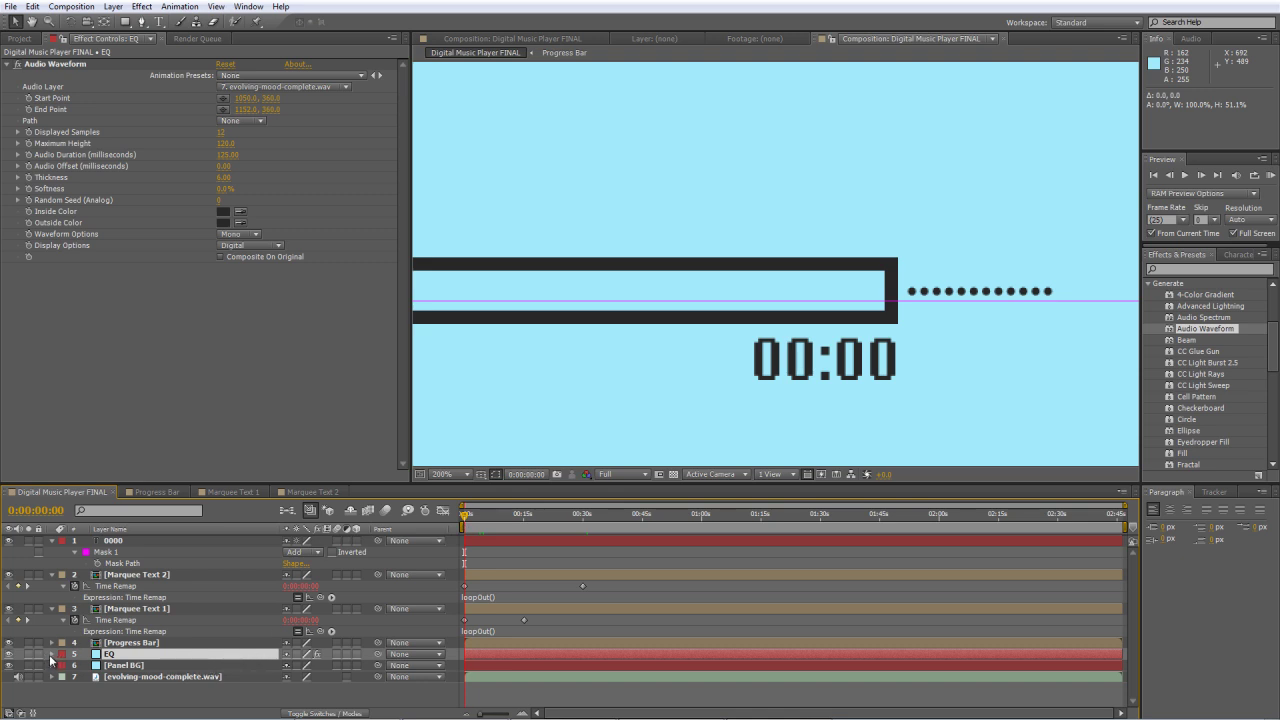
key("m")
left_click(120, 676)
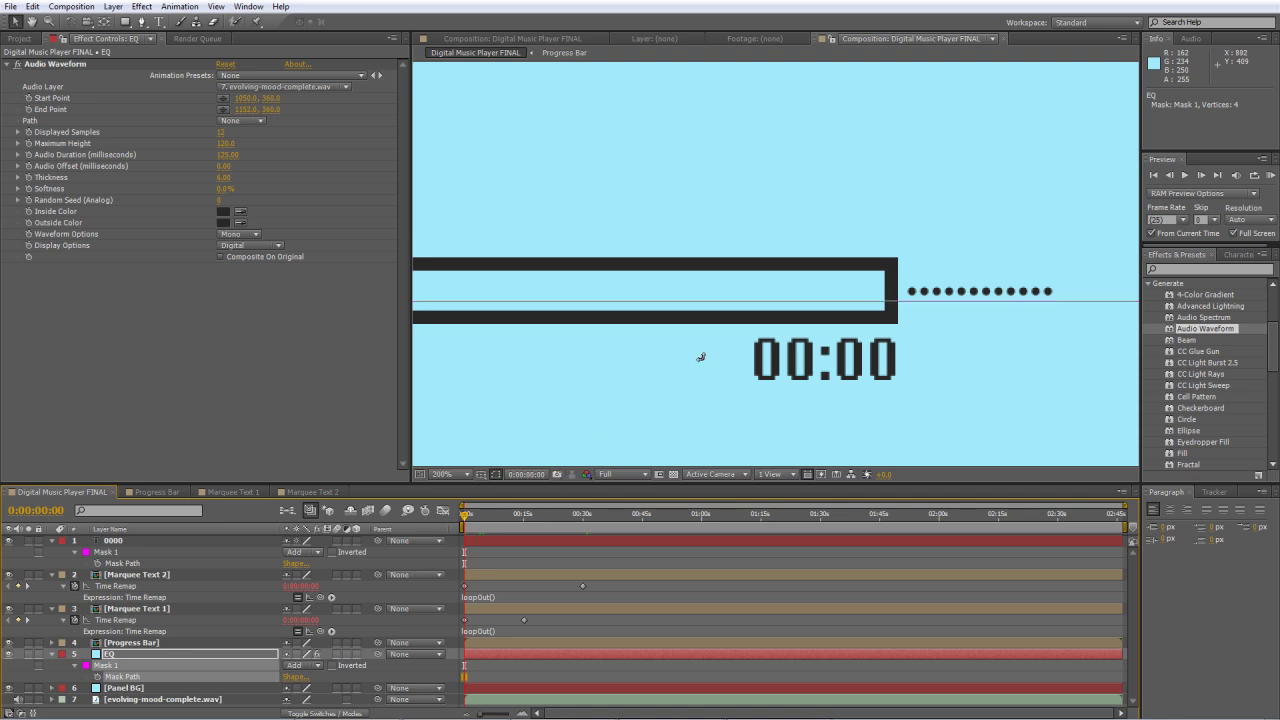
scroll(690, 360, "down", 2)
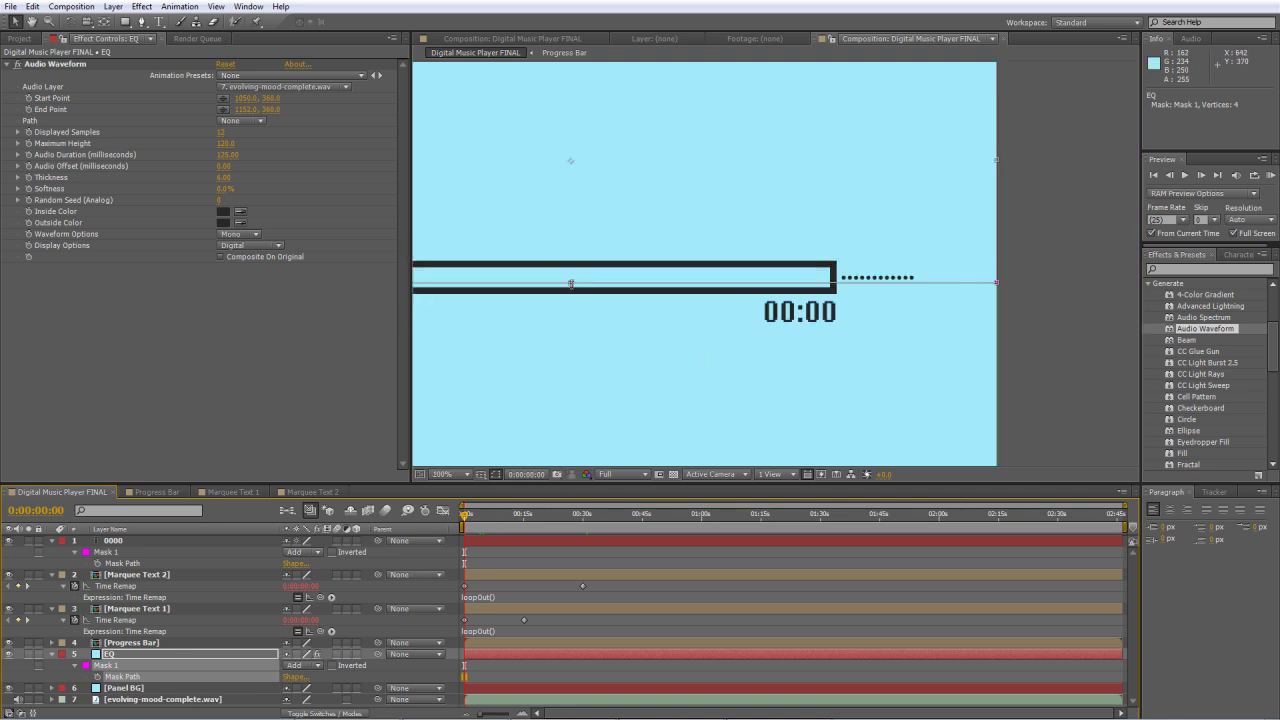
left_click_drag(571, 282, 571, 280)
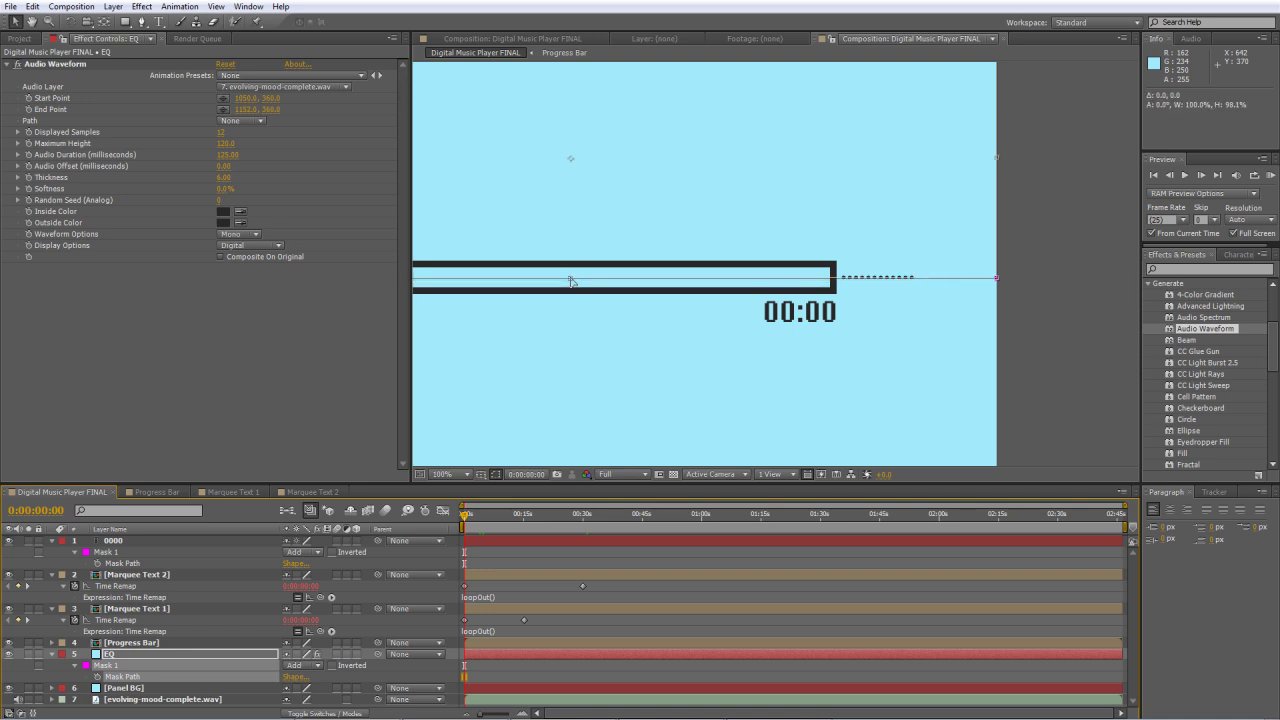
left_click(448, 628)
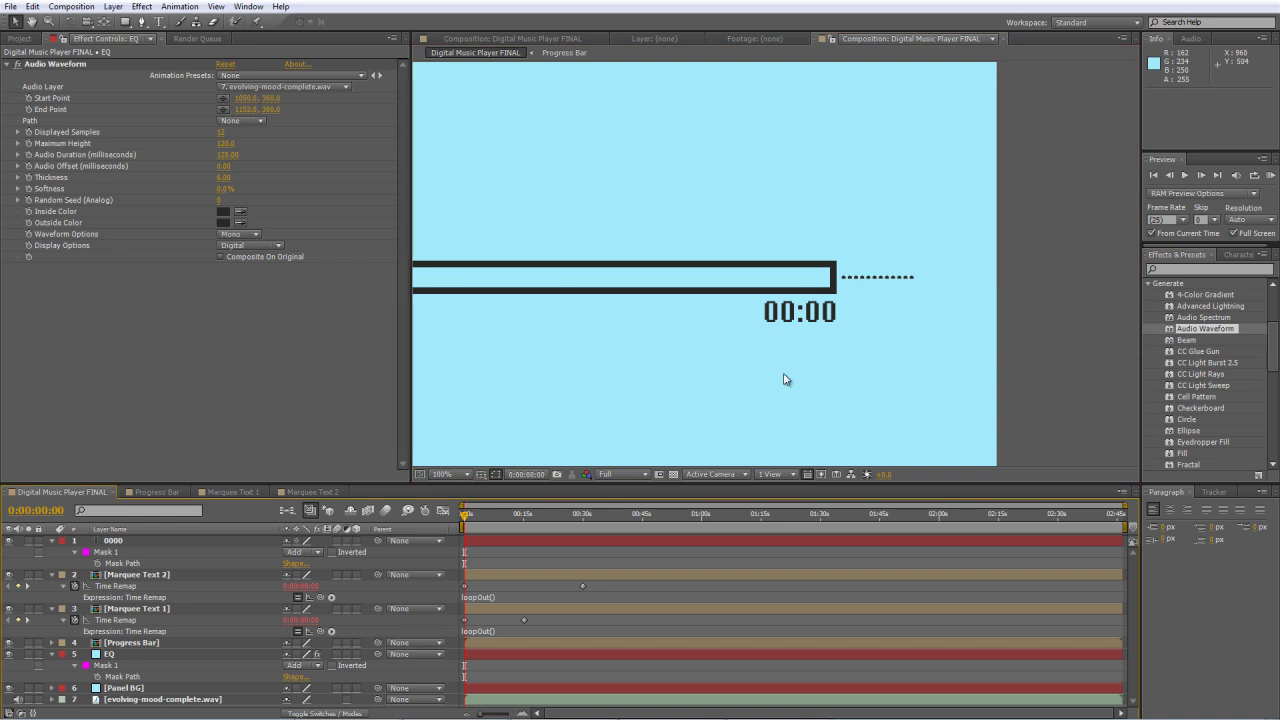
left_click_drag(466, 517, 379, 624)
- Move the EQ layer up to position 640, 320 and scrub the timeline to check its placement
left_click(130, 656)
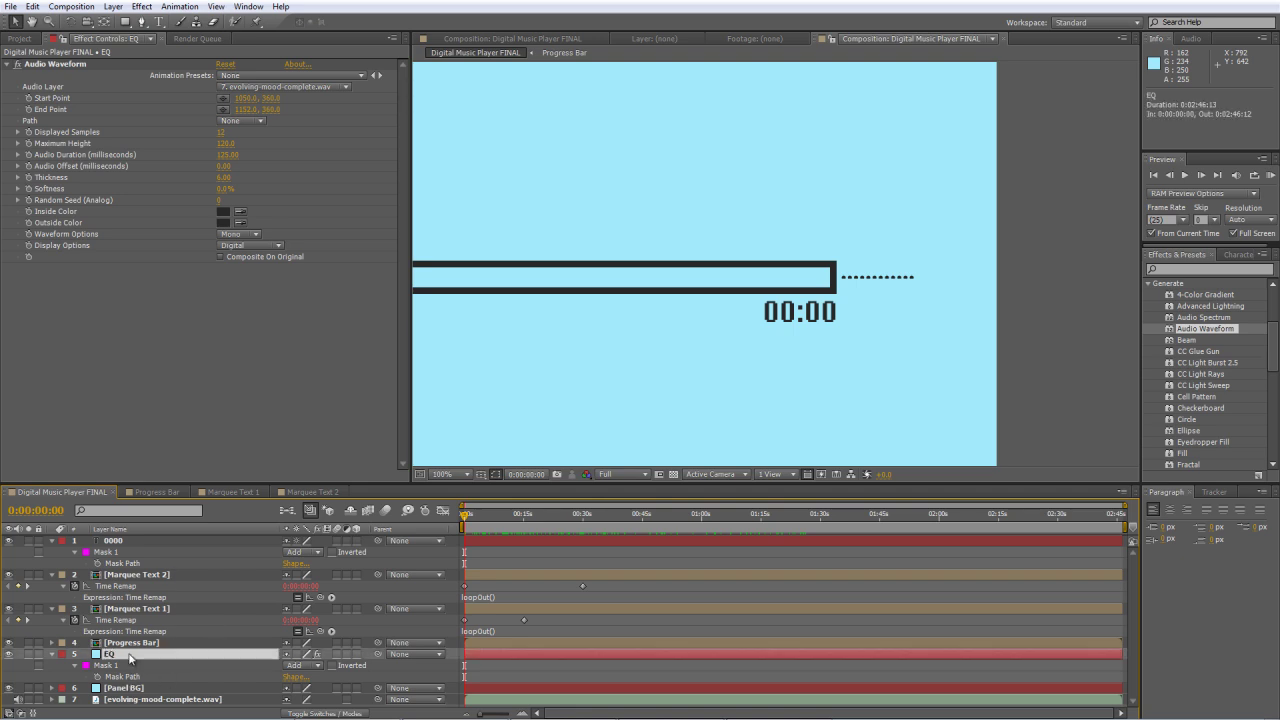
scroll(798, 444, "down", 2)
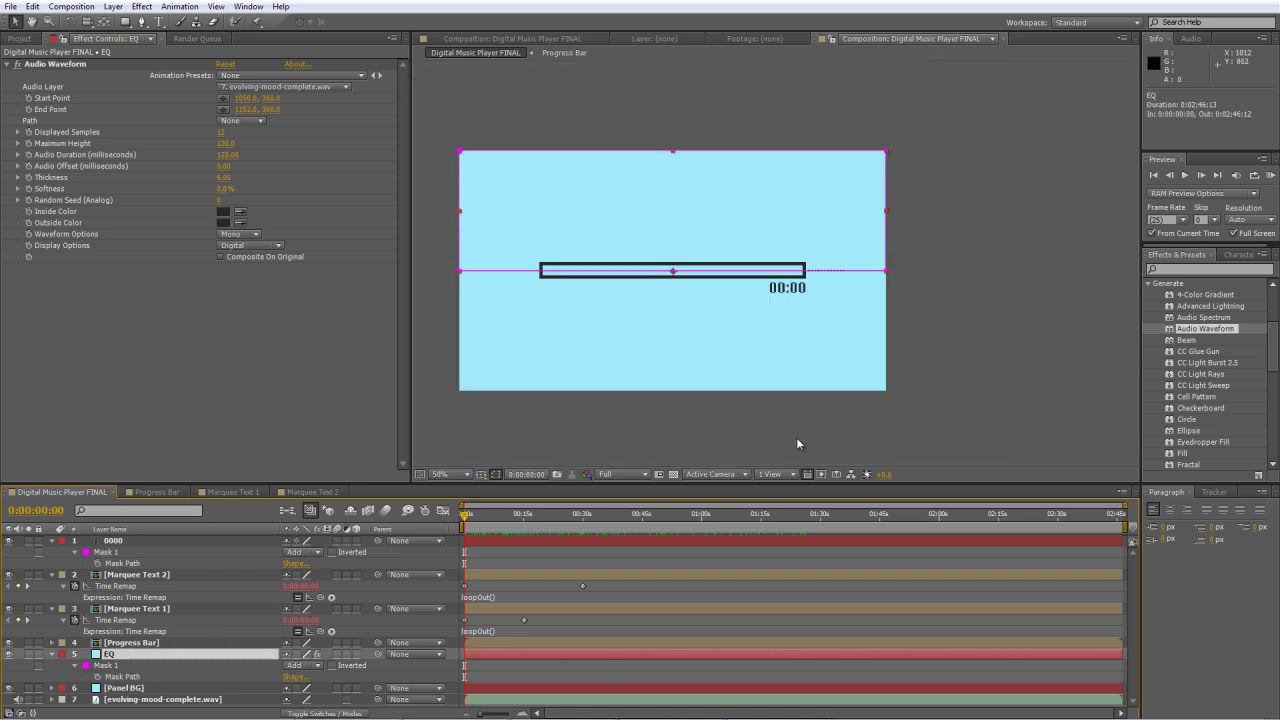
key("shift+Up")
key("shift+Up")
key("shift+Up")
key("shift+Up")
key("shift+Down")
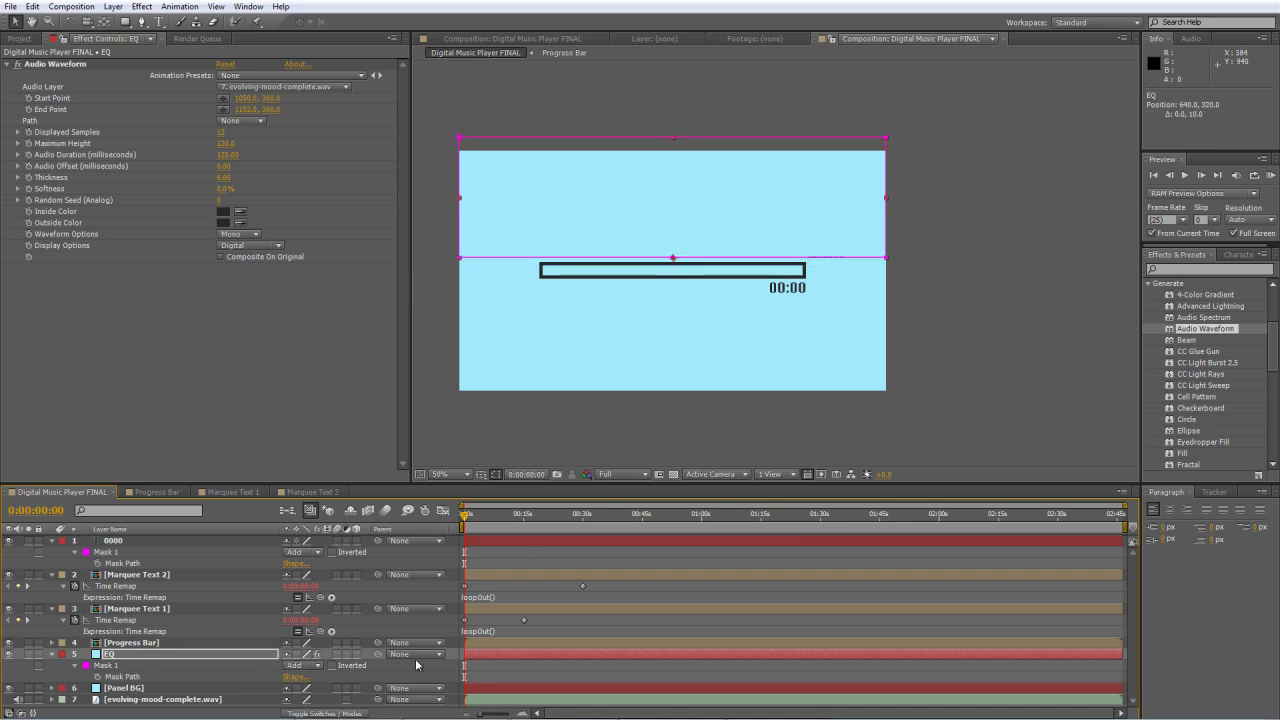
left_click(710, 456)
scroll(866, 266, "up", 2)
left_click_drag(463, 518, 494, 518)
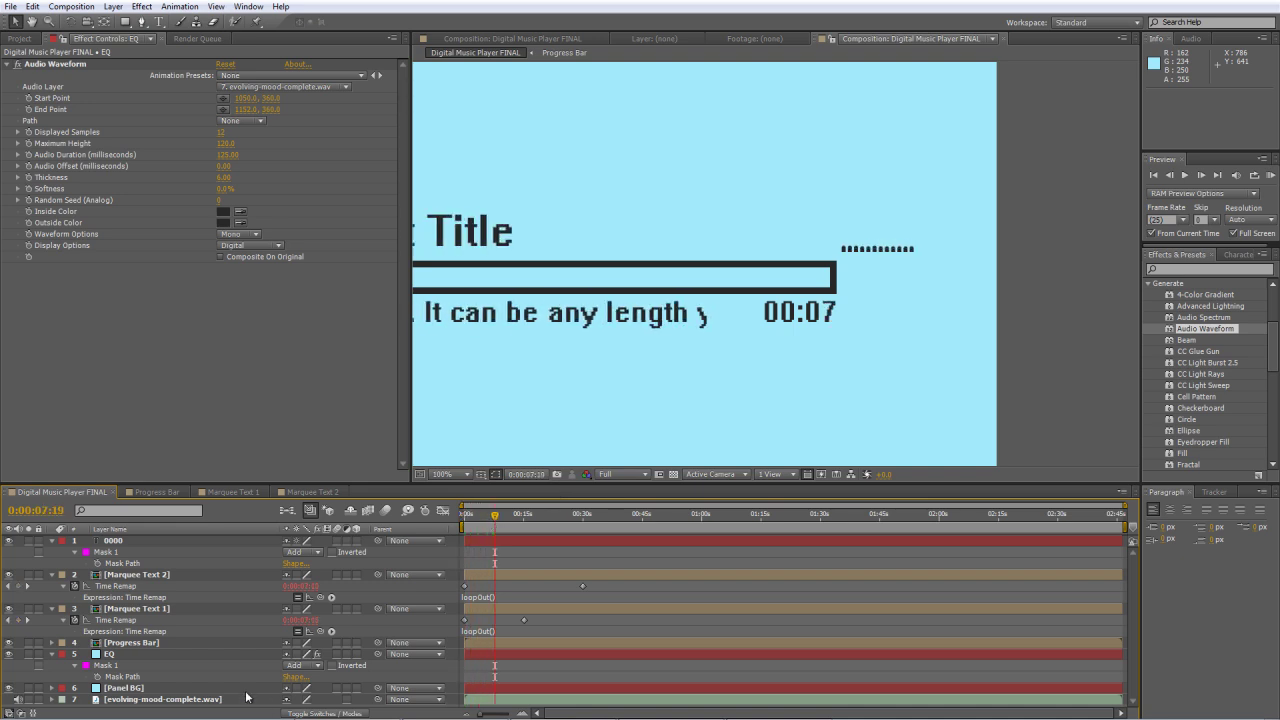
- Show the rulers and place a horizontal guide at 312 px along the baseline of the Track Title text
left_click(152, 656)
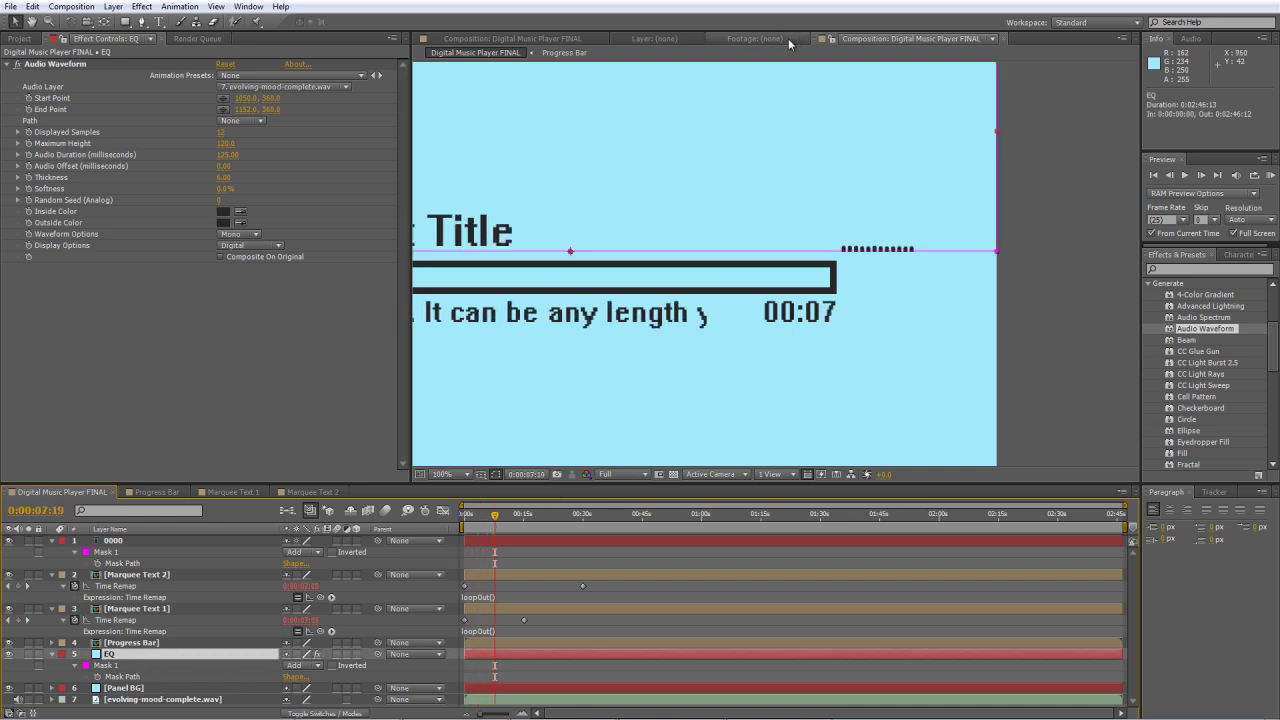
key("ctrl+r")
left_click_drag(696, 68, 656, 251)
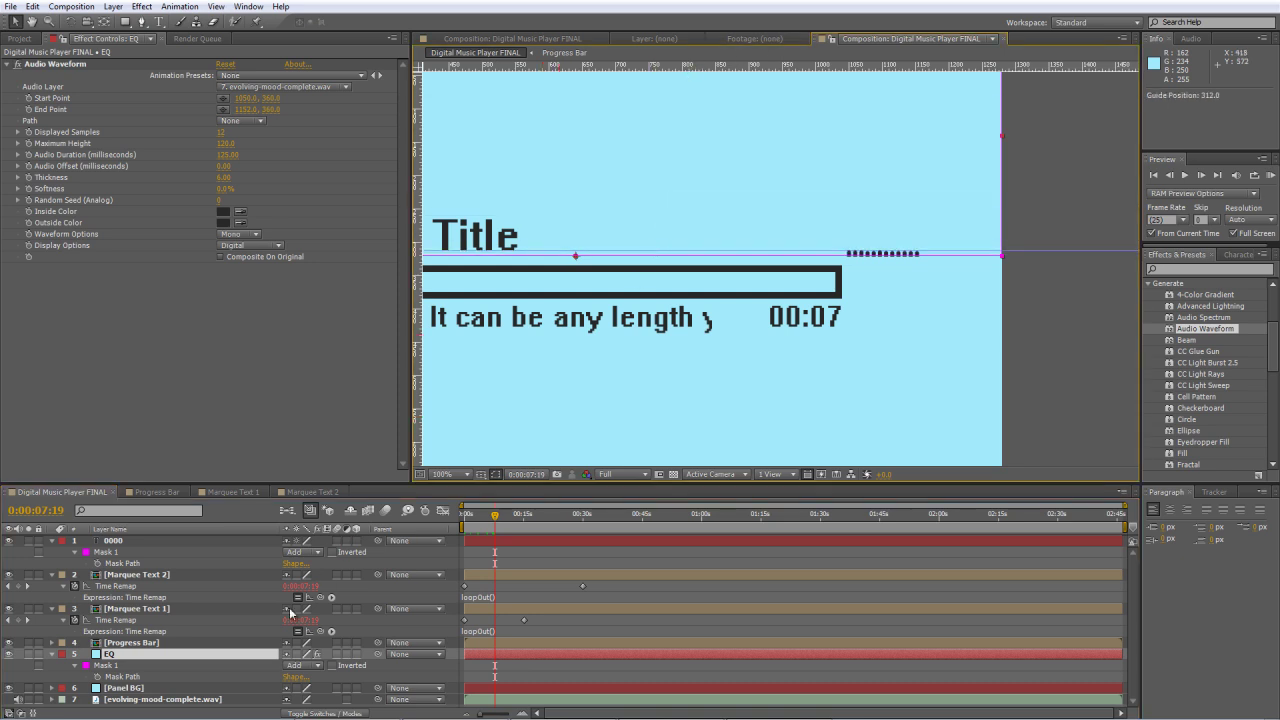
- Raise the EQ layer so the base of its bars lines up with the guide, and collapse its properties
left_click(237, 656)
key("shift+Up")
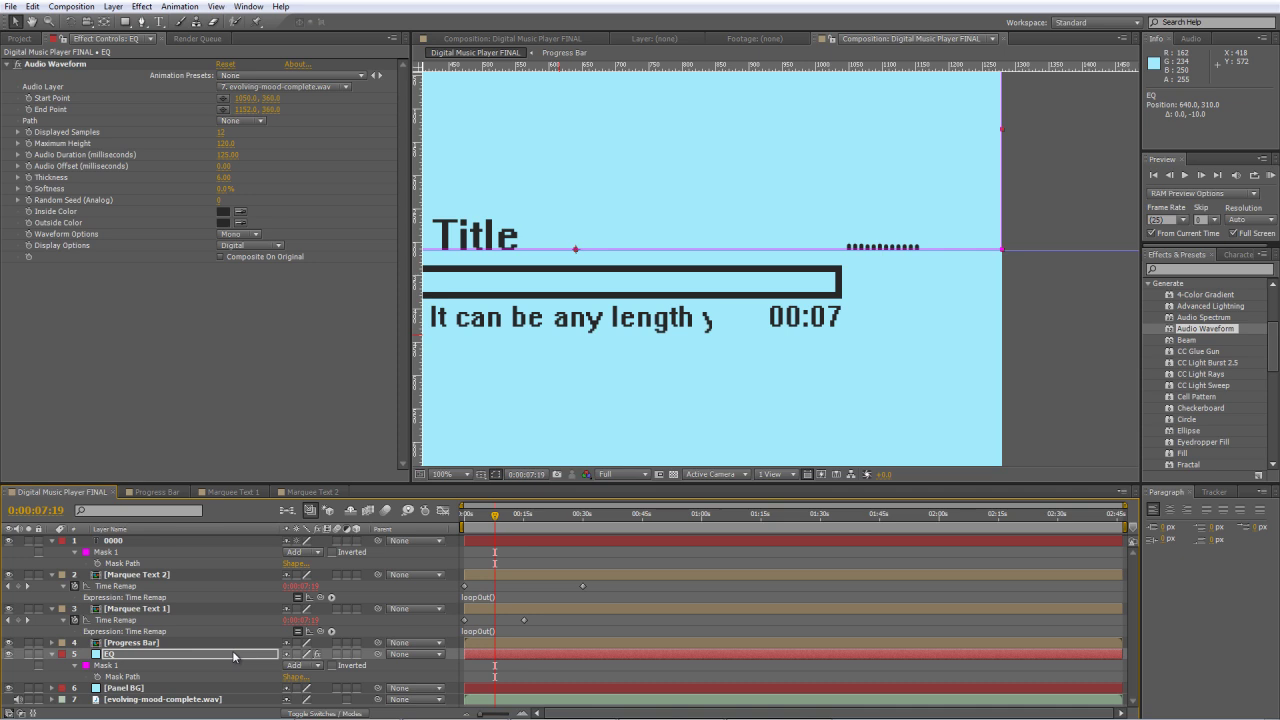
key("Down")
left_click(272, 665)
scroll(749, 317, "down", 2)
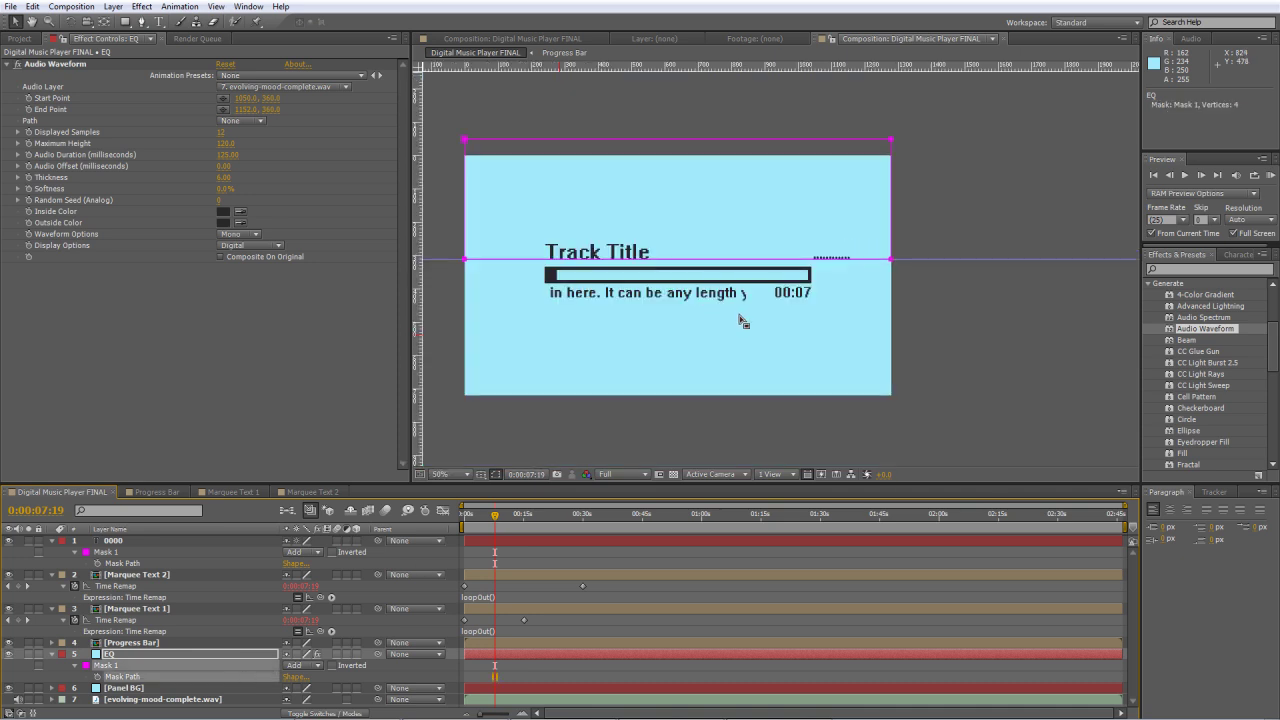
left_click(52, 654)
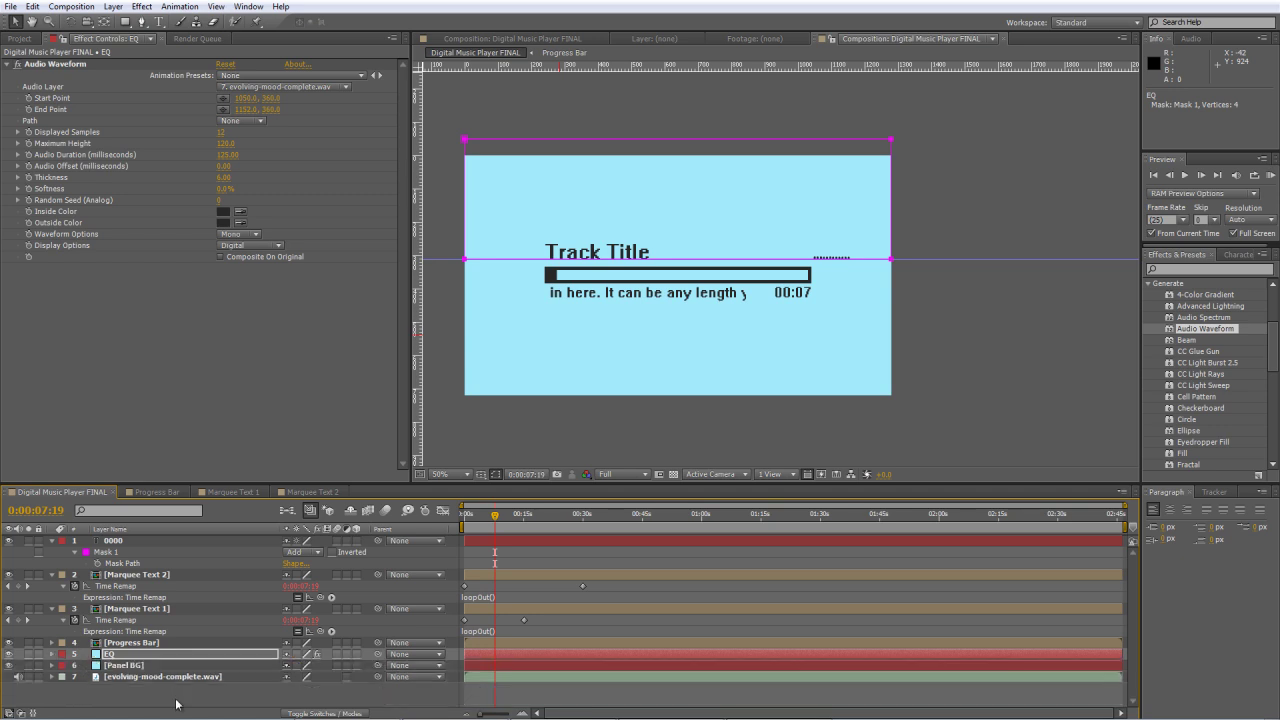
- Add a two-line text layer reading "MP3" and "128Kbps" below the equalizer dots
left_click(182, 700)
left_click(157, 22)
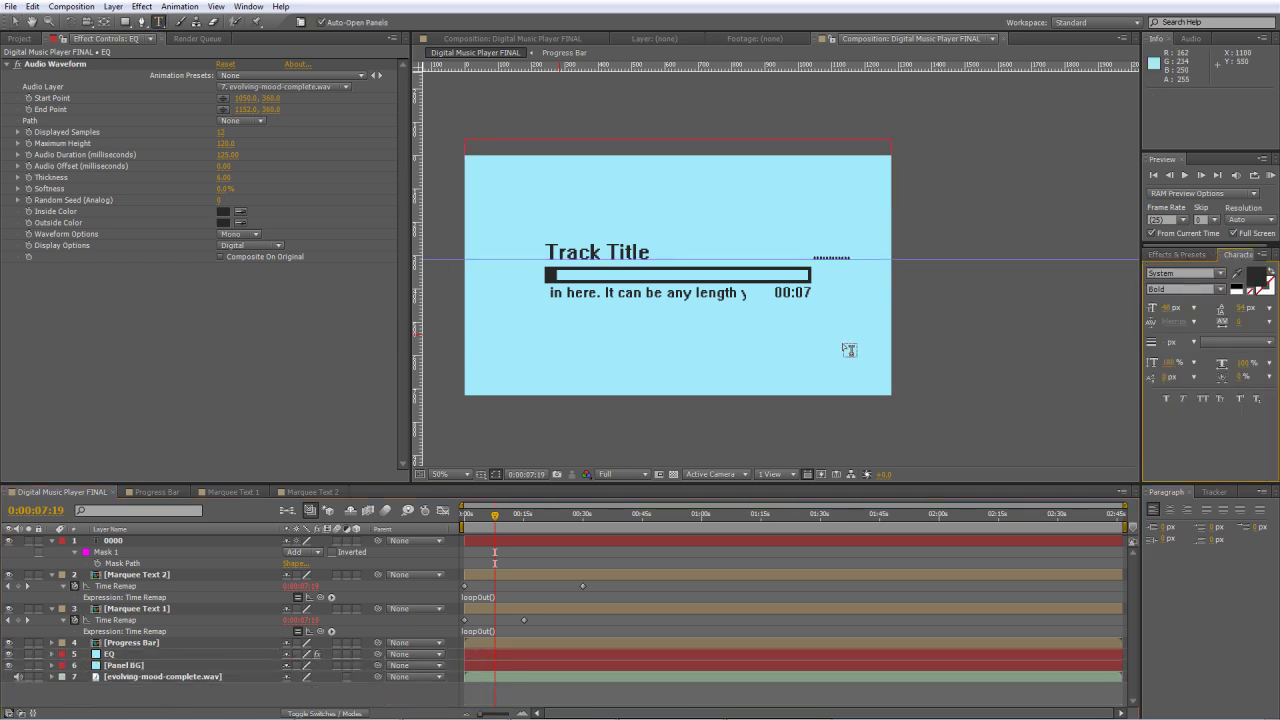
left_click(826, 270)
type("MP3 ")
type("128K")
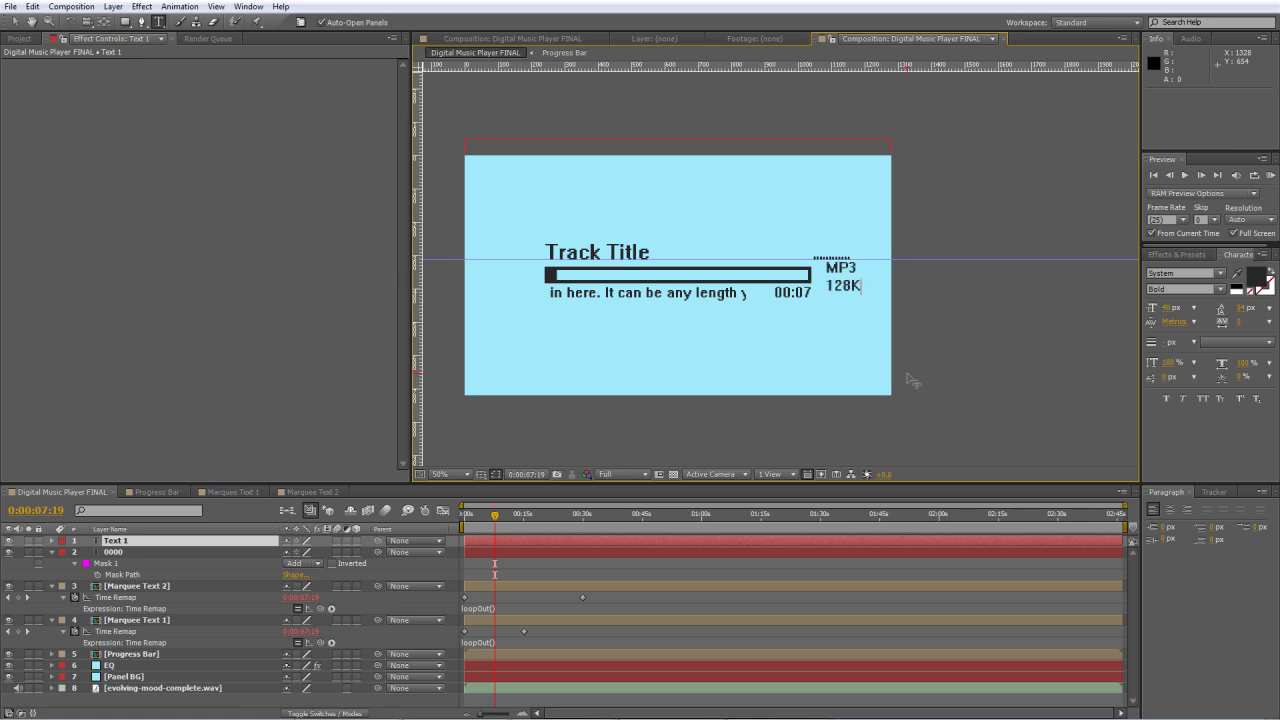
type("bps")
key("ctrl+a")
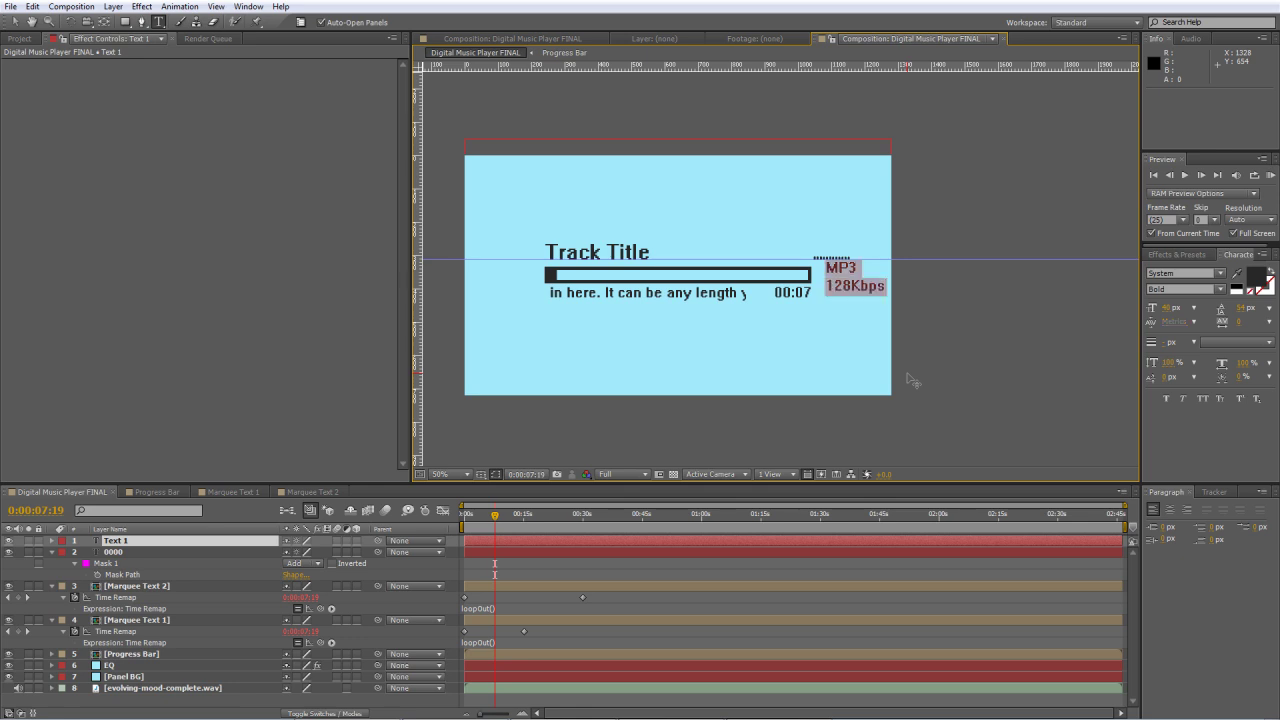
left_click(430, 568)
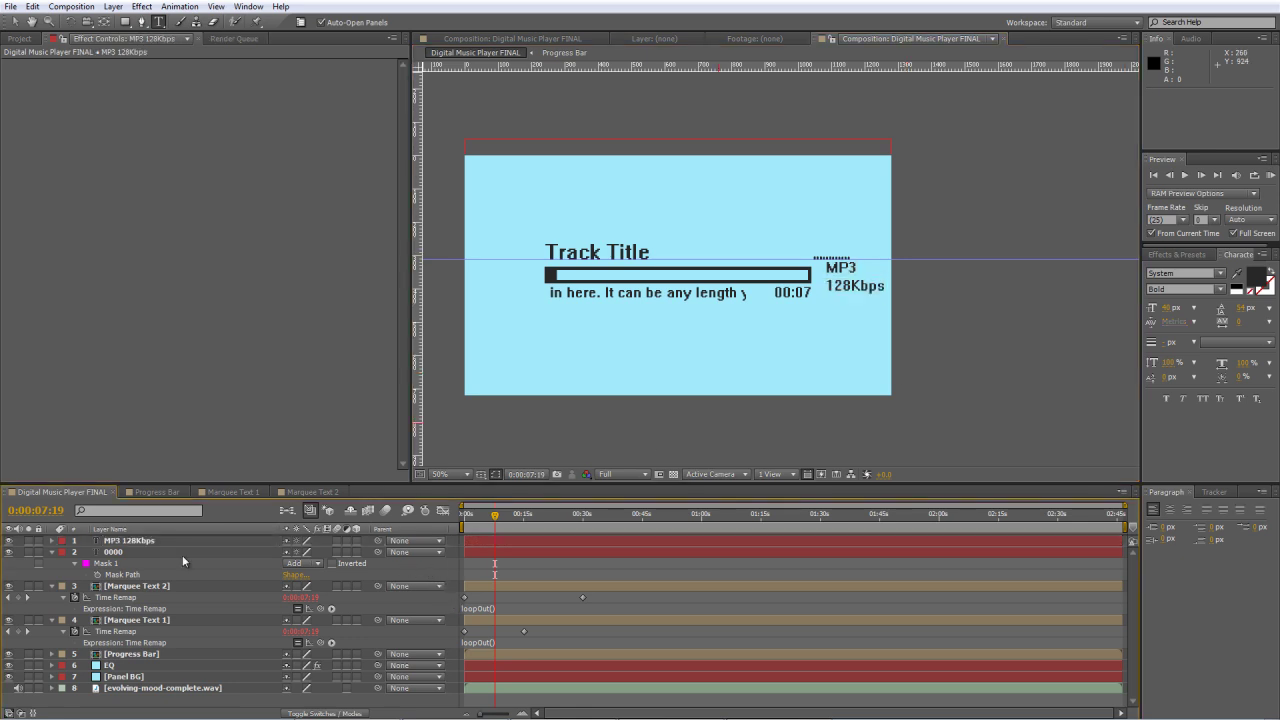
- Move the MP3 128Kbps text to position 1050, 370, aligned with the equalizer and the time counter, and collapse the 0000 layer
left_click(152, 542)
key("shift+Left")
key("shift+Left")
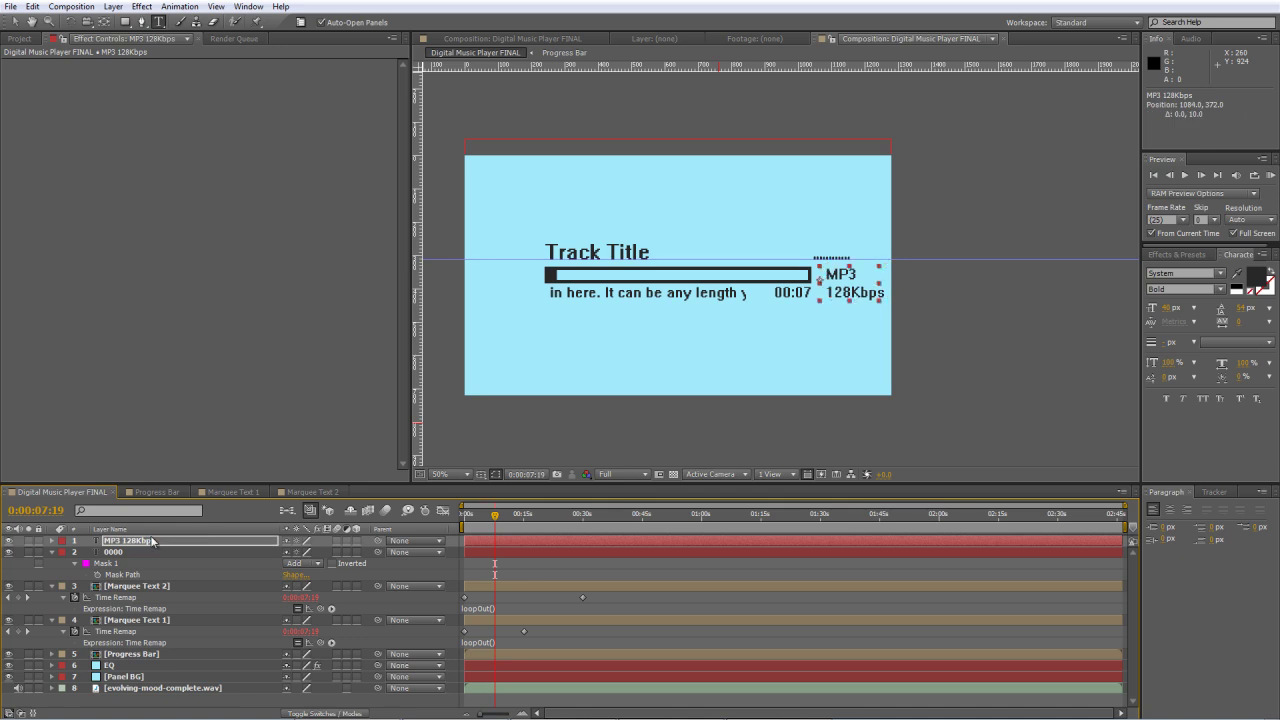
key("shift+Down")
key("Down")
key("Down")
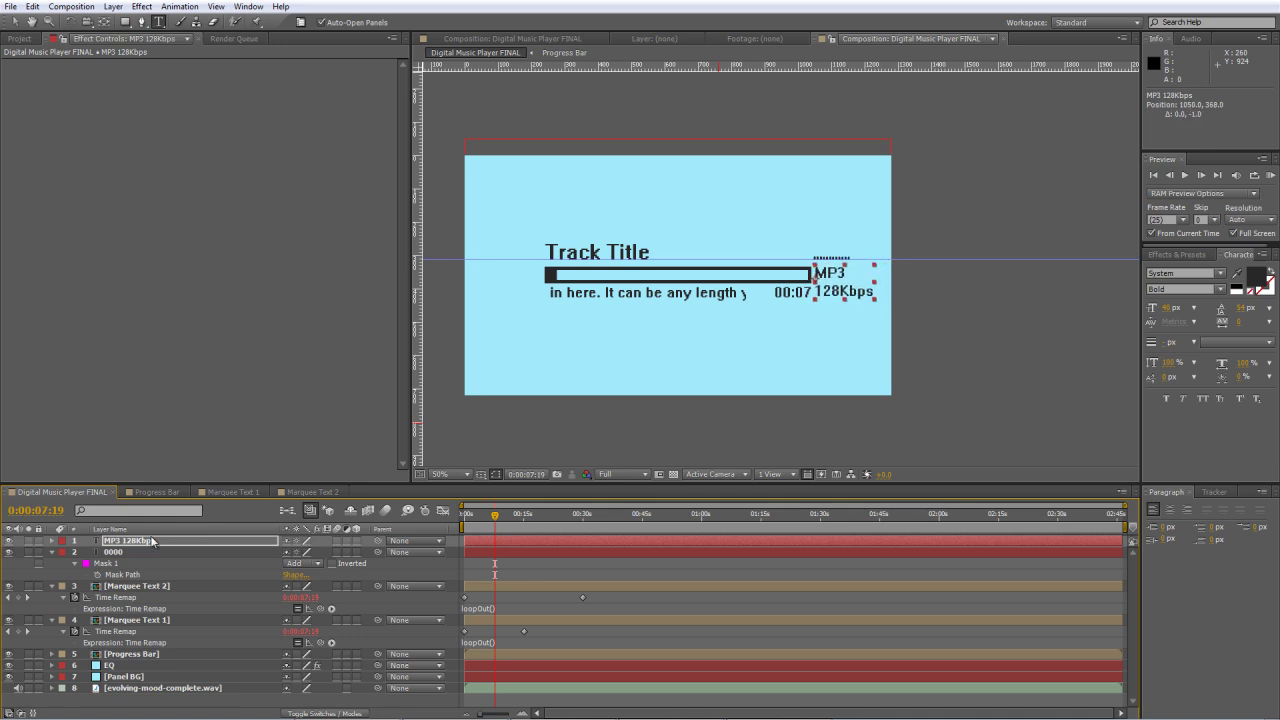
key("Up")
key("Up")
scroll(783, 265, "up", 2)
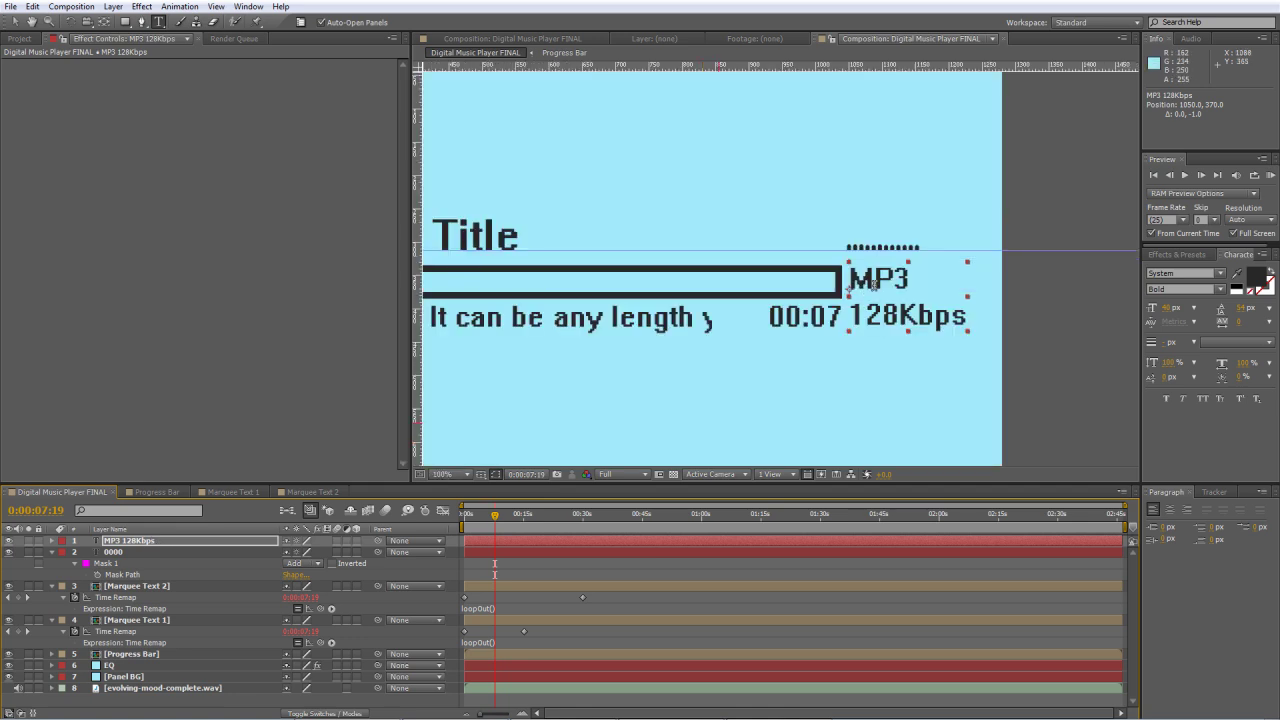
scroll(873, 284, "up", 1)
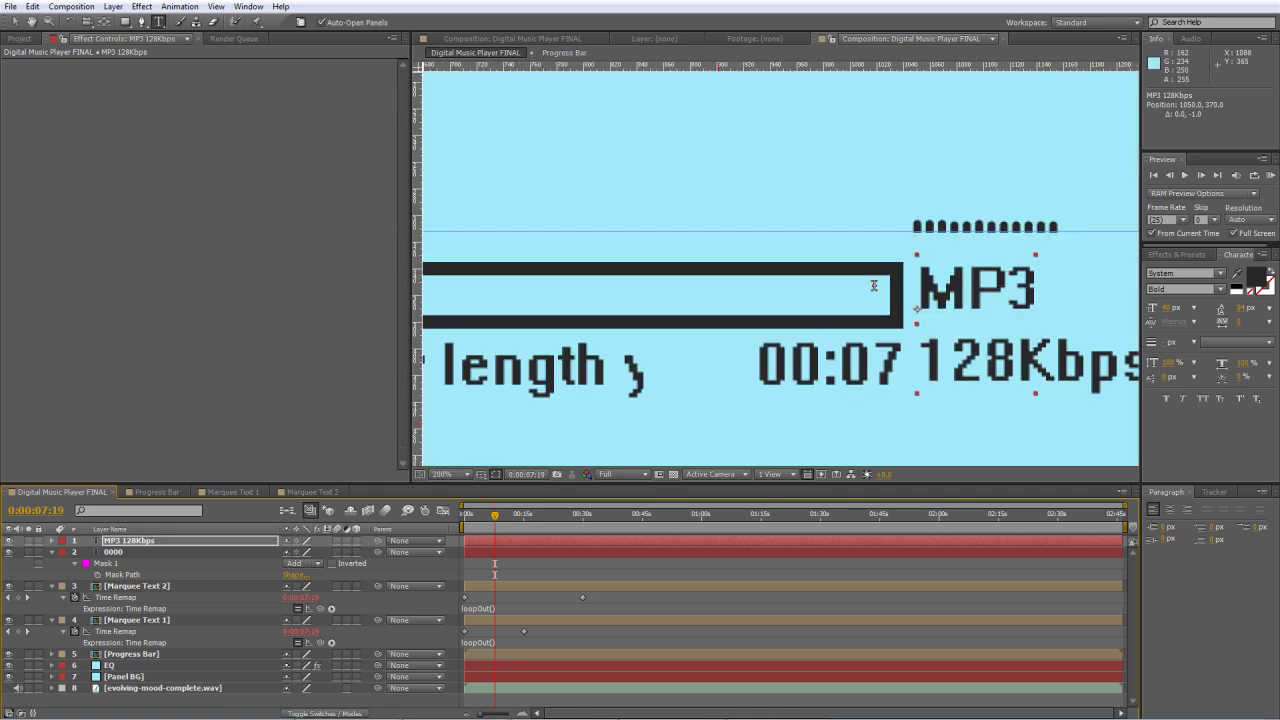
scroll(873, 284, "down", 3)
left_click(37, 547)
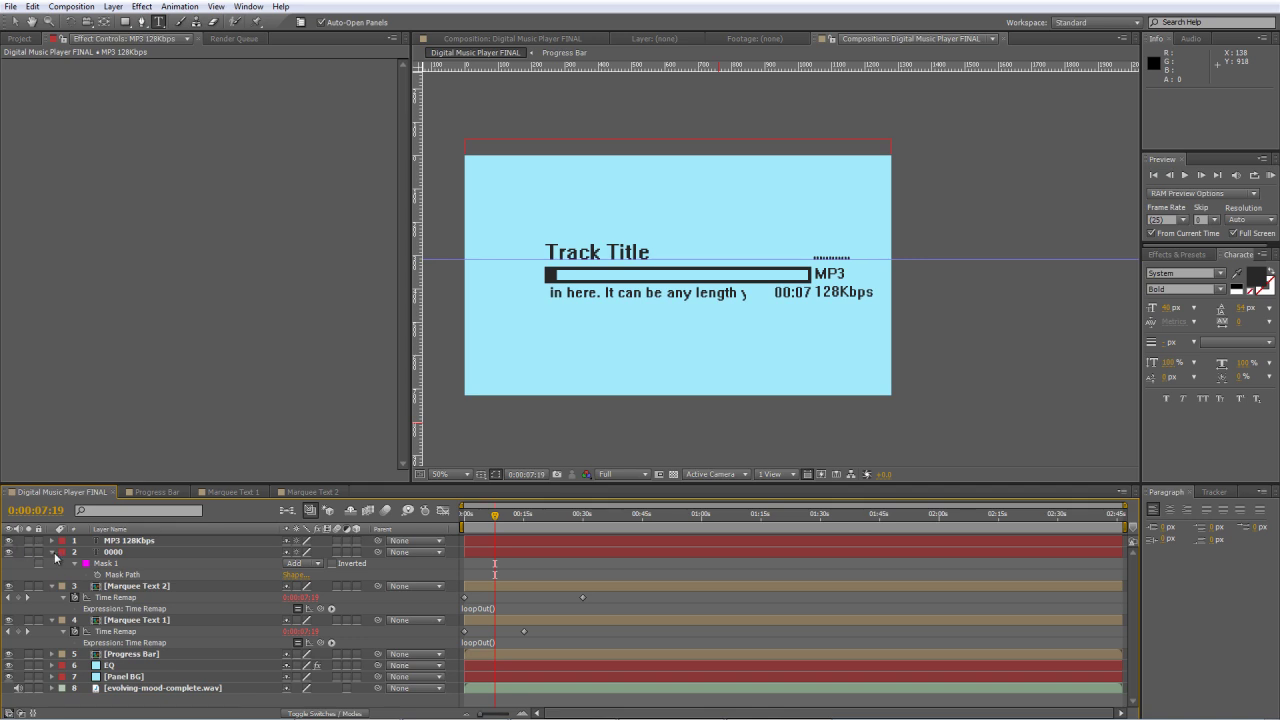
left_click(53, 552)
scroll(766, 346, "down", 1)
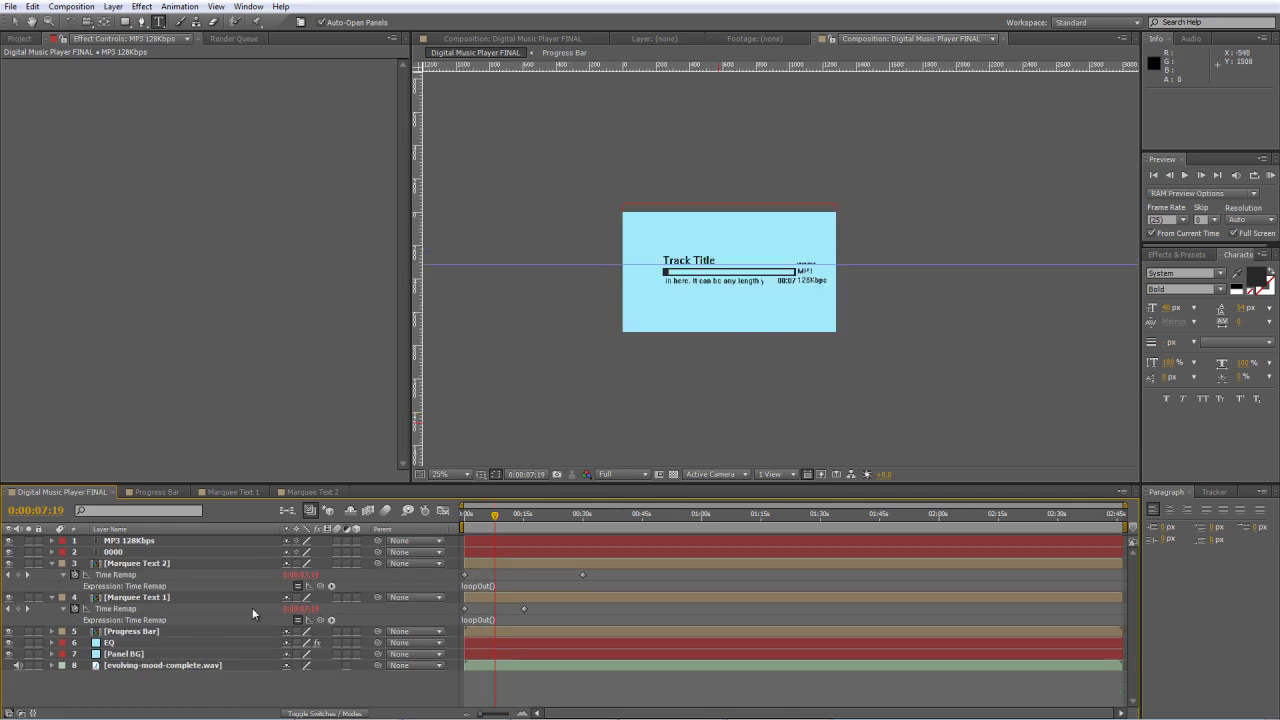
scroll(730, 334, "up", 1)
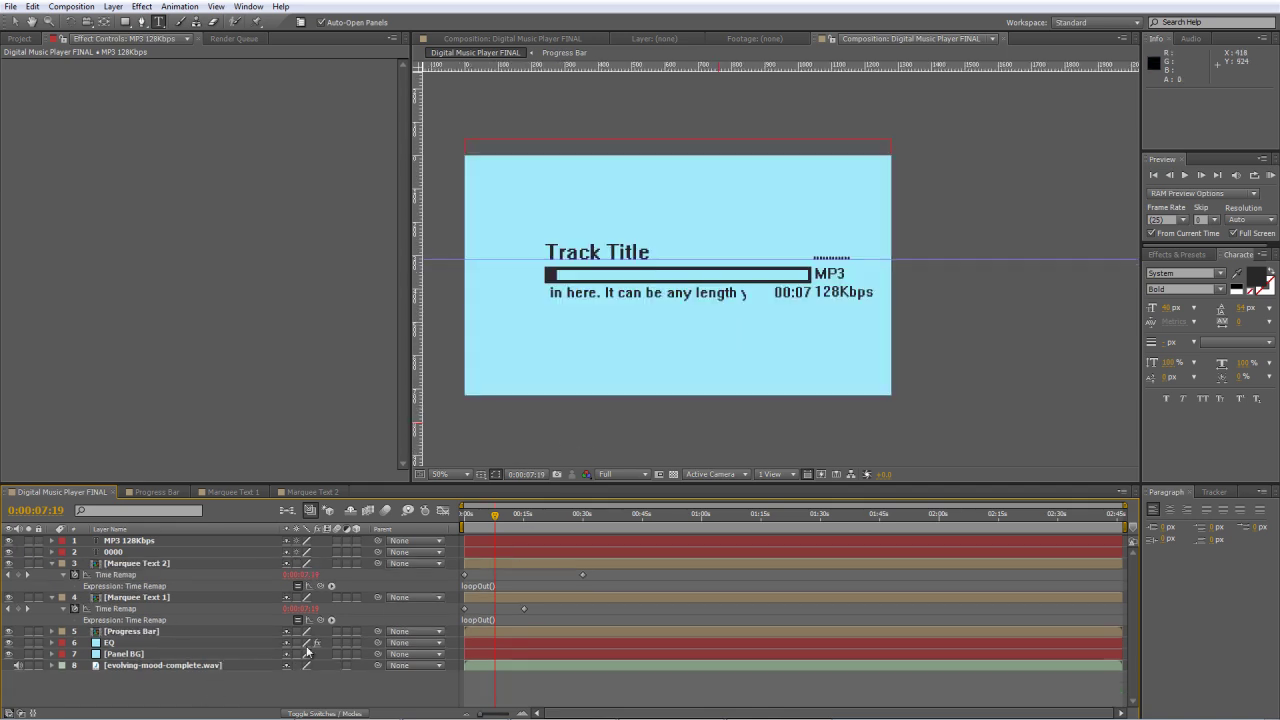
- Shift all six layers from MP3 128Kbps through EQ left and slightly down to centre the display, and hide the rulers
left_click(119, 644)
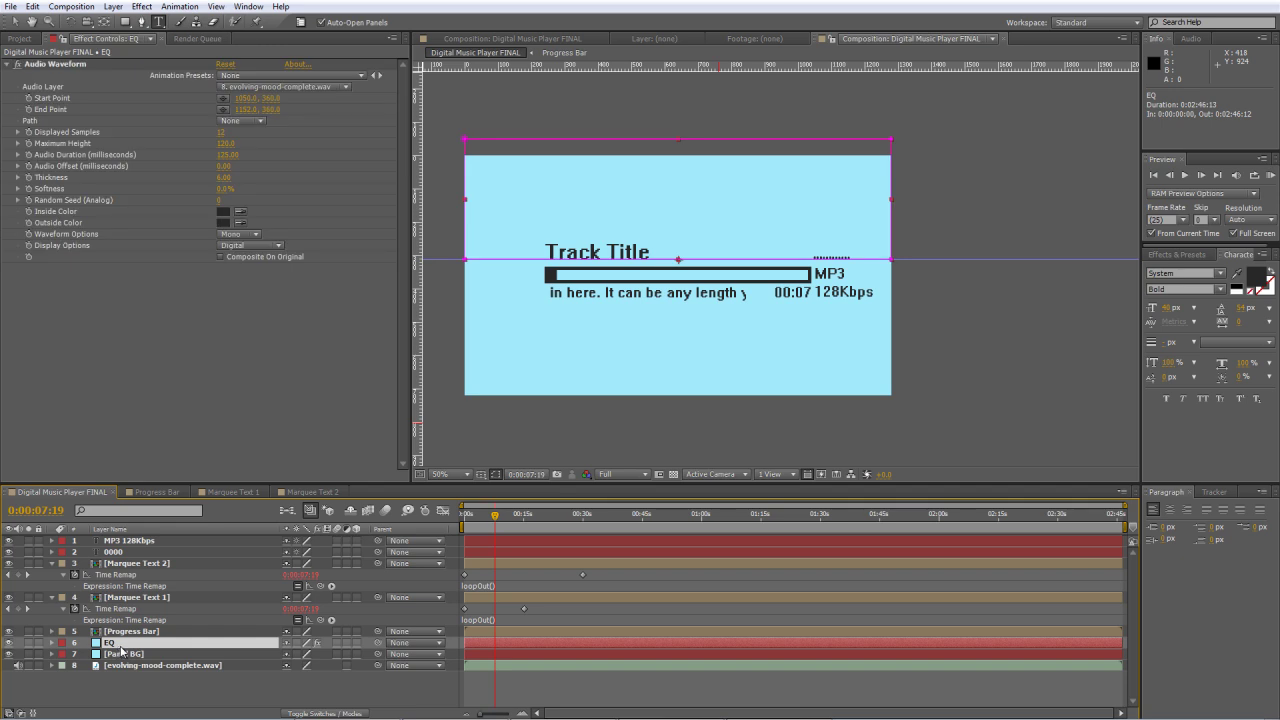
left_click(152, 545, "shift")
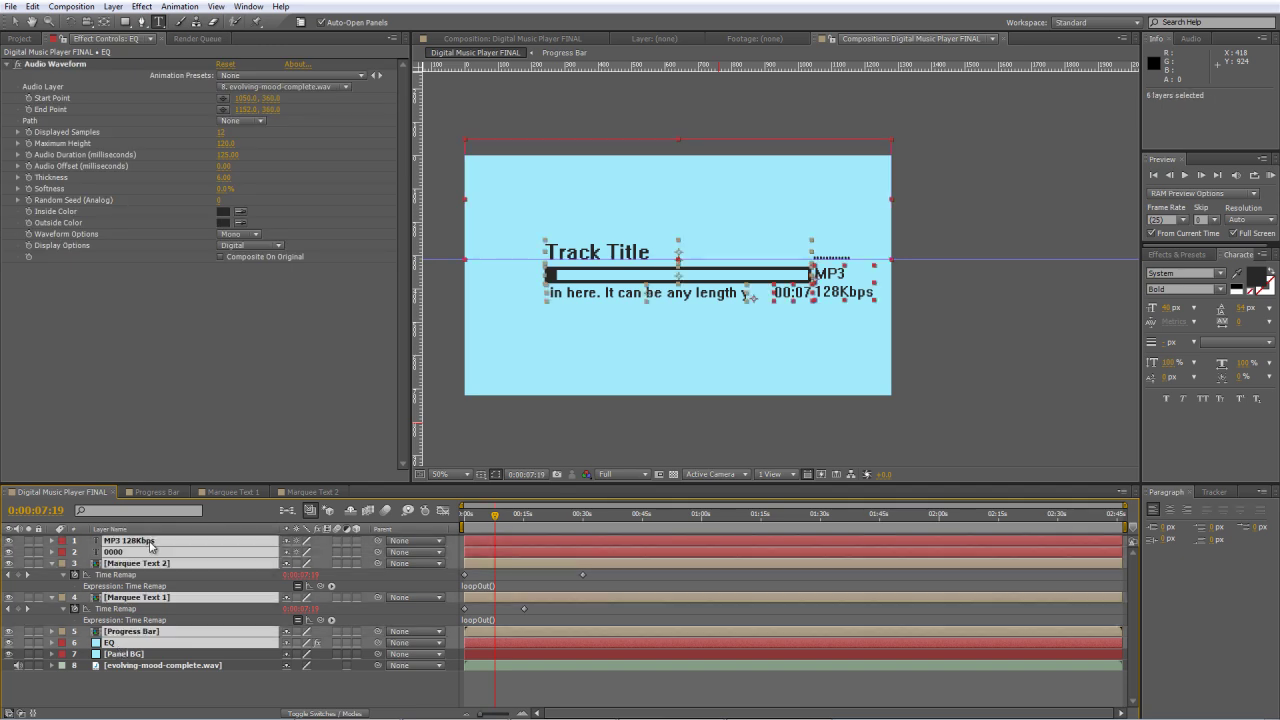
key("shift+Left")
key("shift+Left")
key("shift+Left")
key("shift+Left")
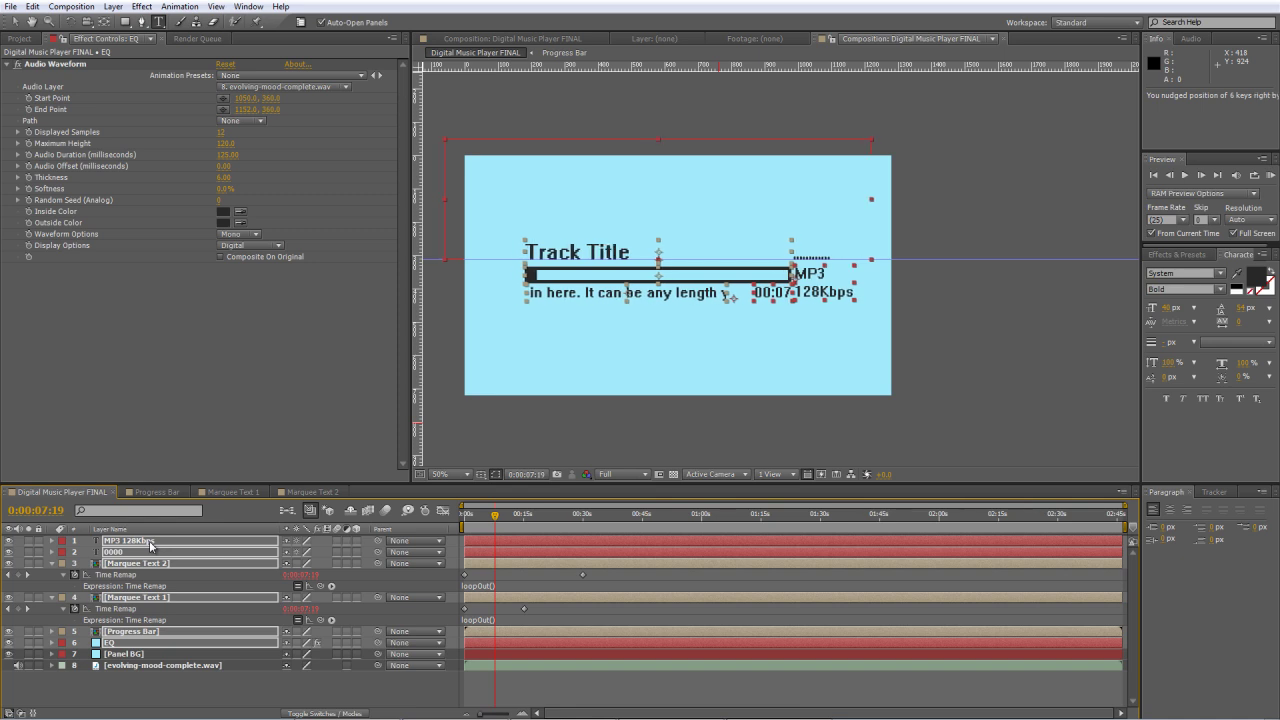
key("shift+Down")
key("shift+Left")
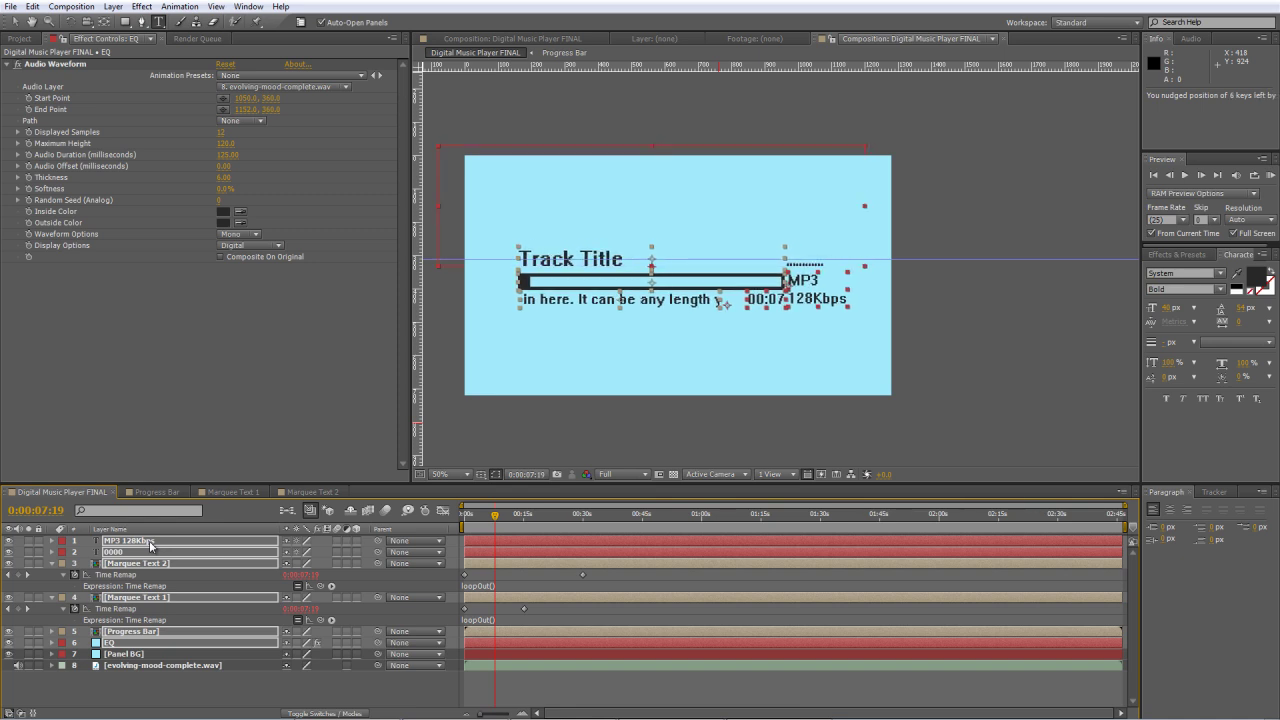
key("ctrl+shift+a")
key("ctrl+r")
- Duplicate the Panel BG layer, move the copy to the top of the layer stack and rename it Grid
left_click(140, 655)
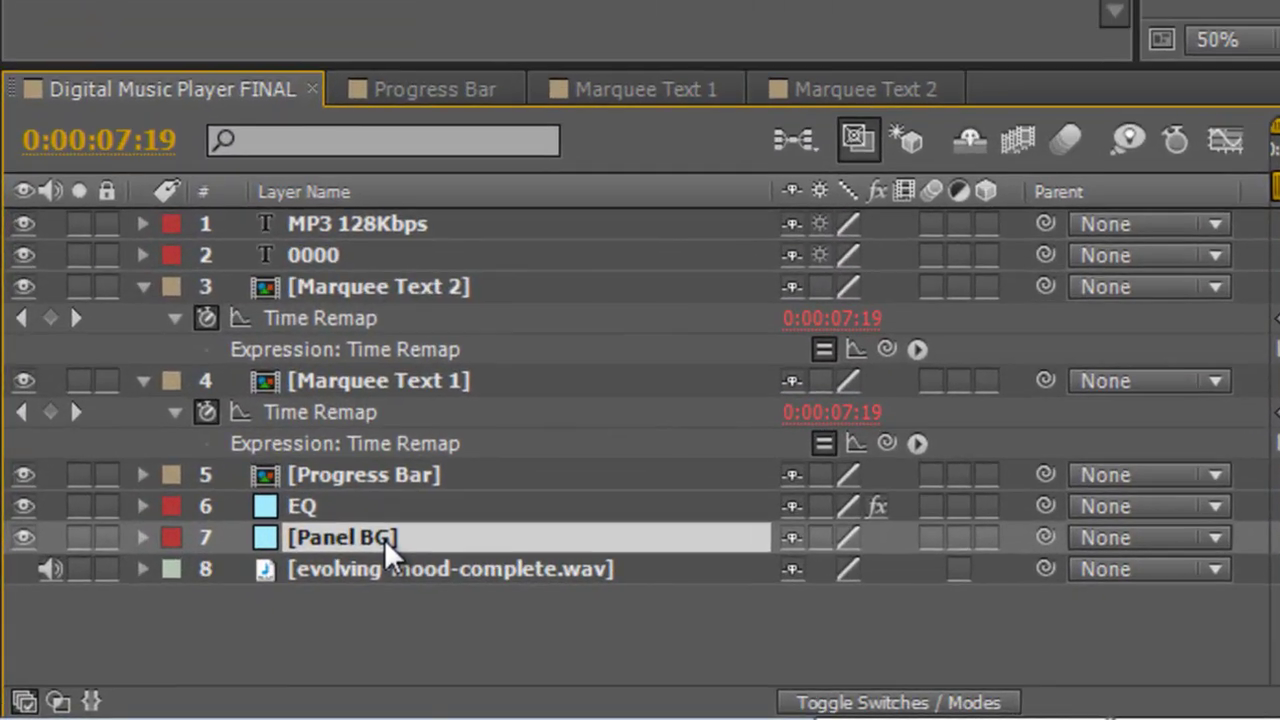
key("ctrl+d")
left_click_drag(386, 537, 449, 218)
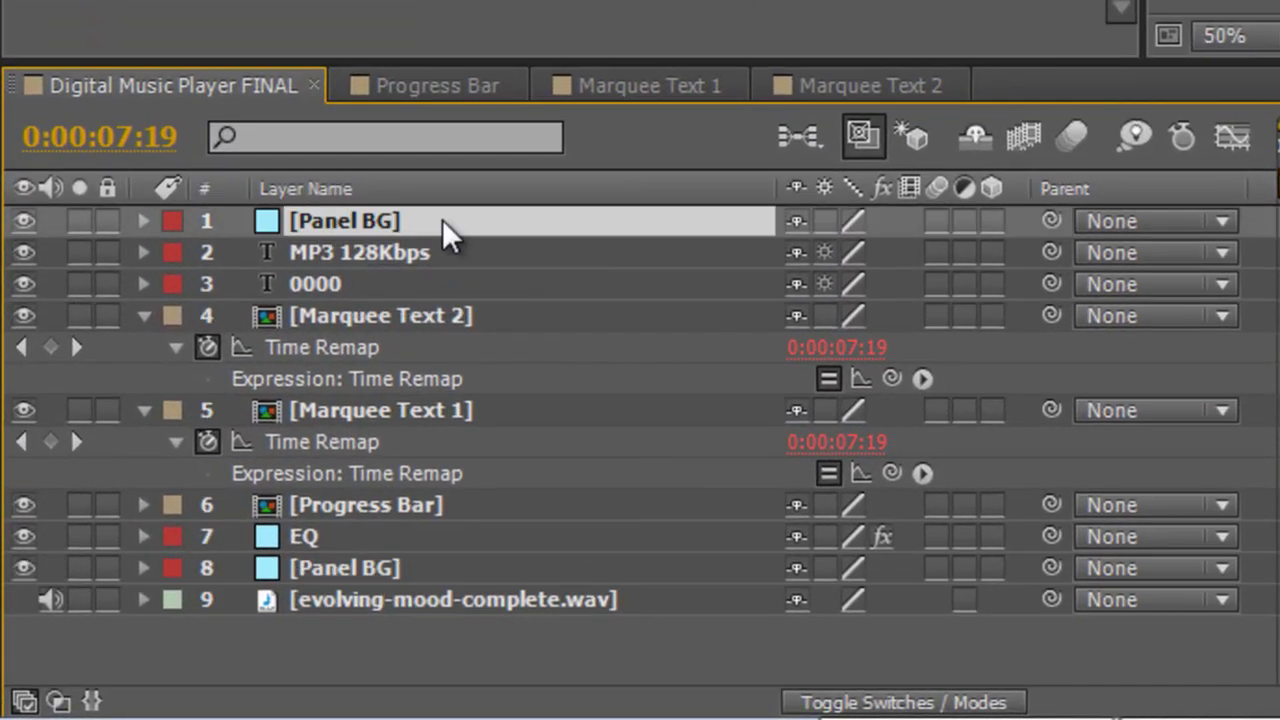
key("Return")
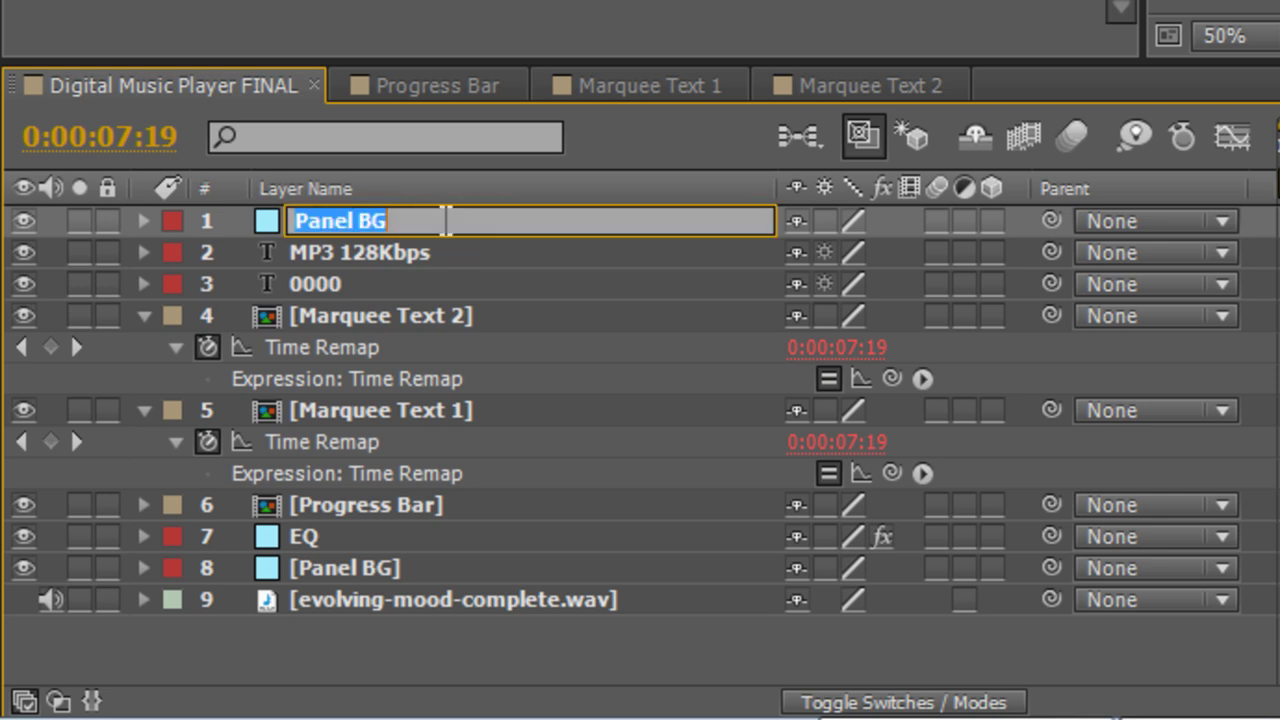
type("Grid")
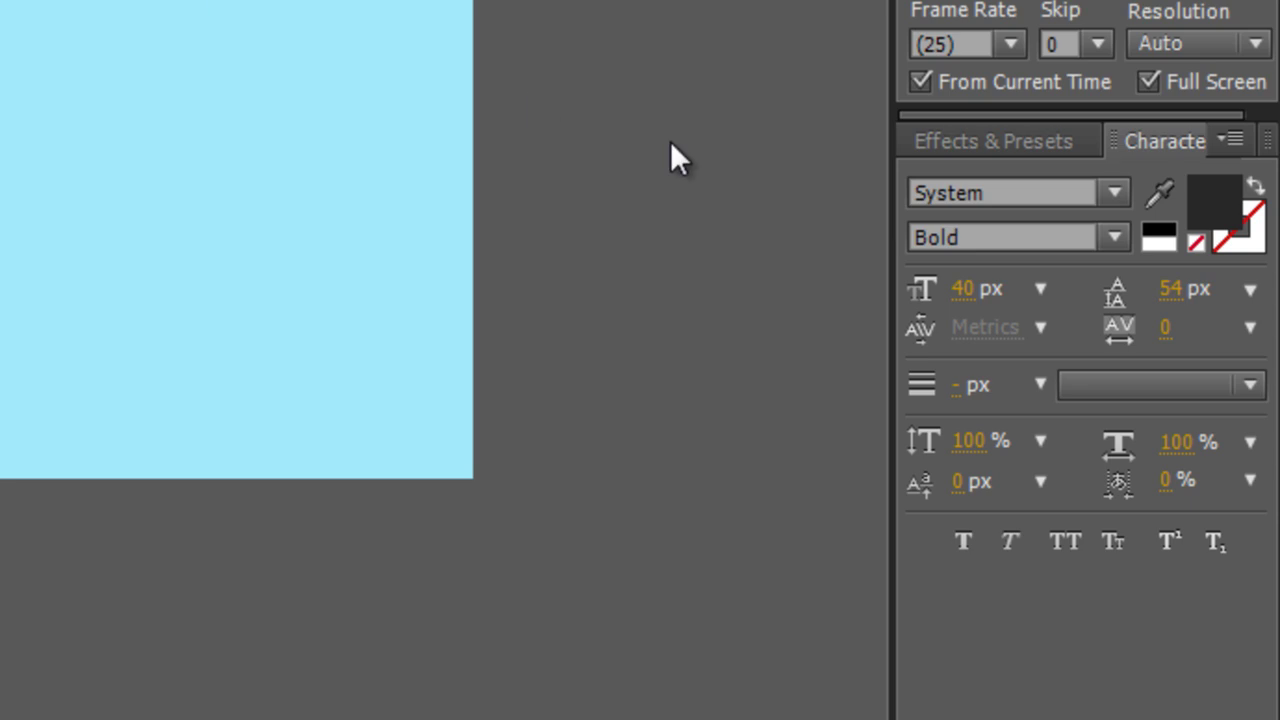
- Find the Grid effect in the effects library and apply it to the Grid layer
left_click(1020, 142)
left_click(1043, 183)
type("g")
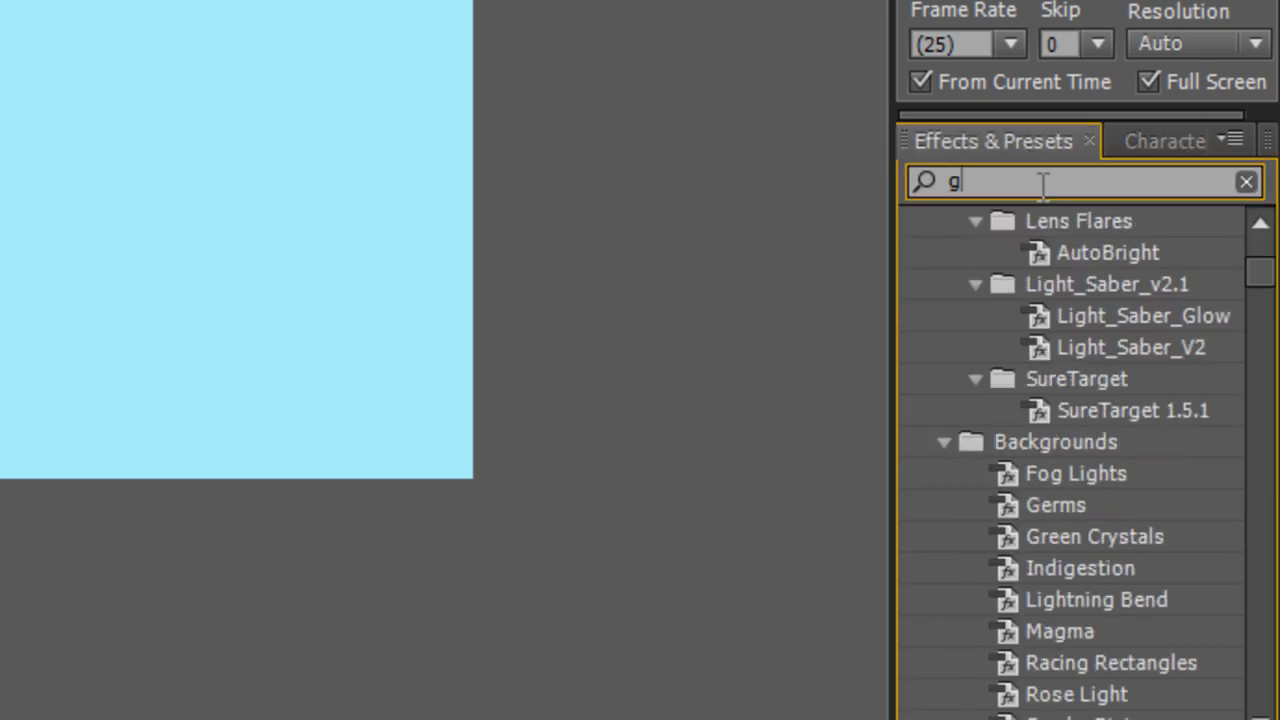
type("rid")
left_click_drag(1015, 660, 503, 250)
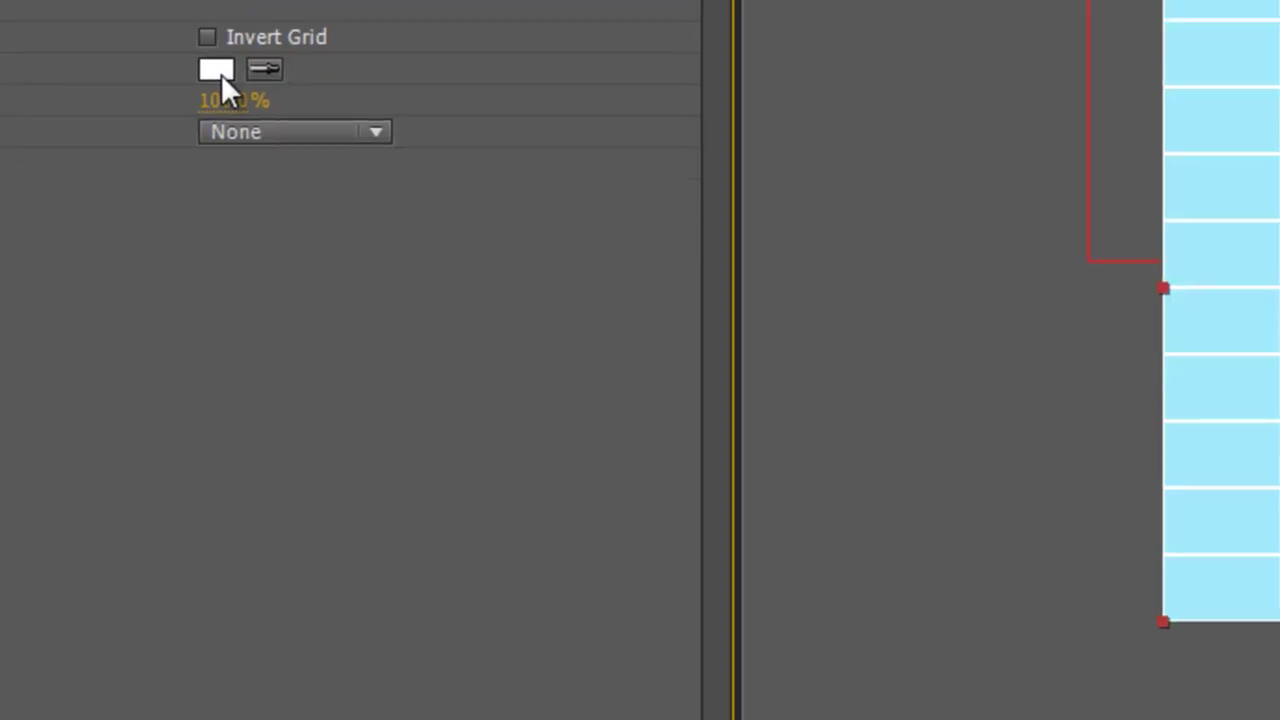
- Set the Grid effect's color to dark grey with RGB values 40, 40, 40
left_click(221, 74)
left_click(843, 438)
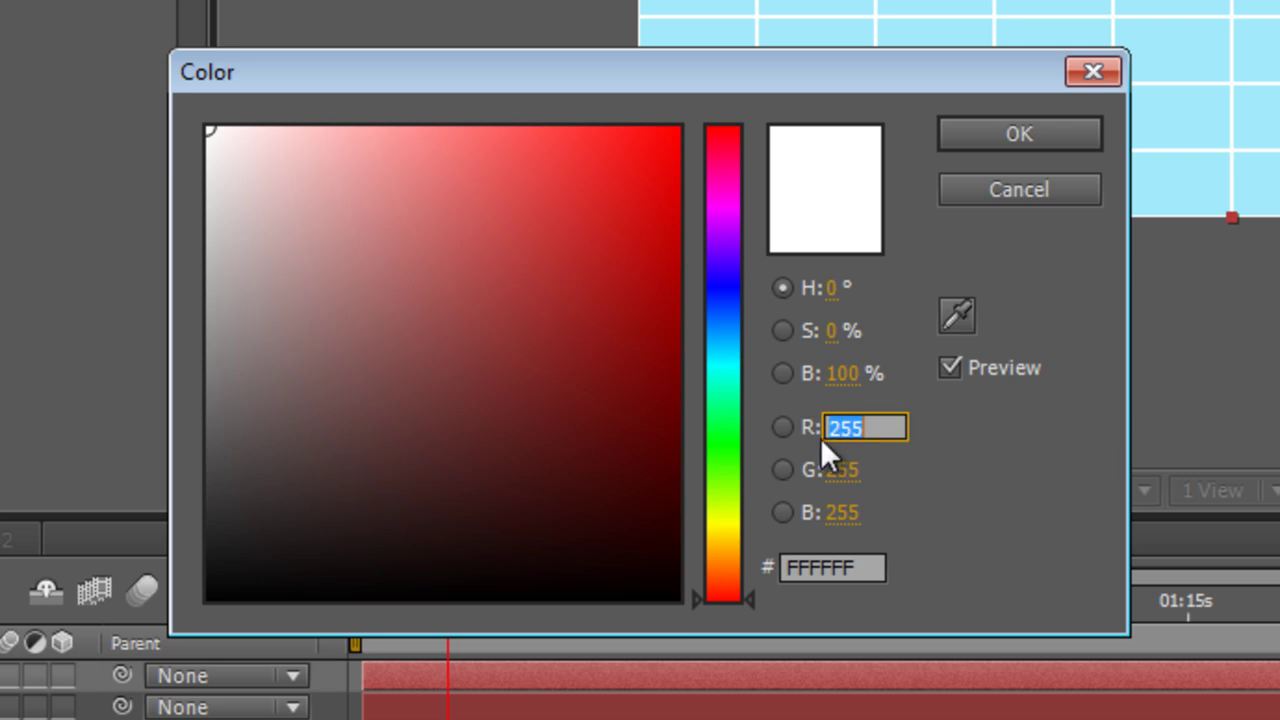
type("40")
key("Tab")
type("40")
key("Tab")
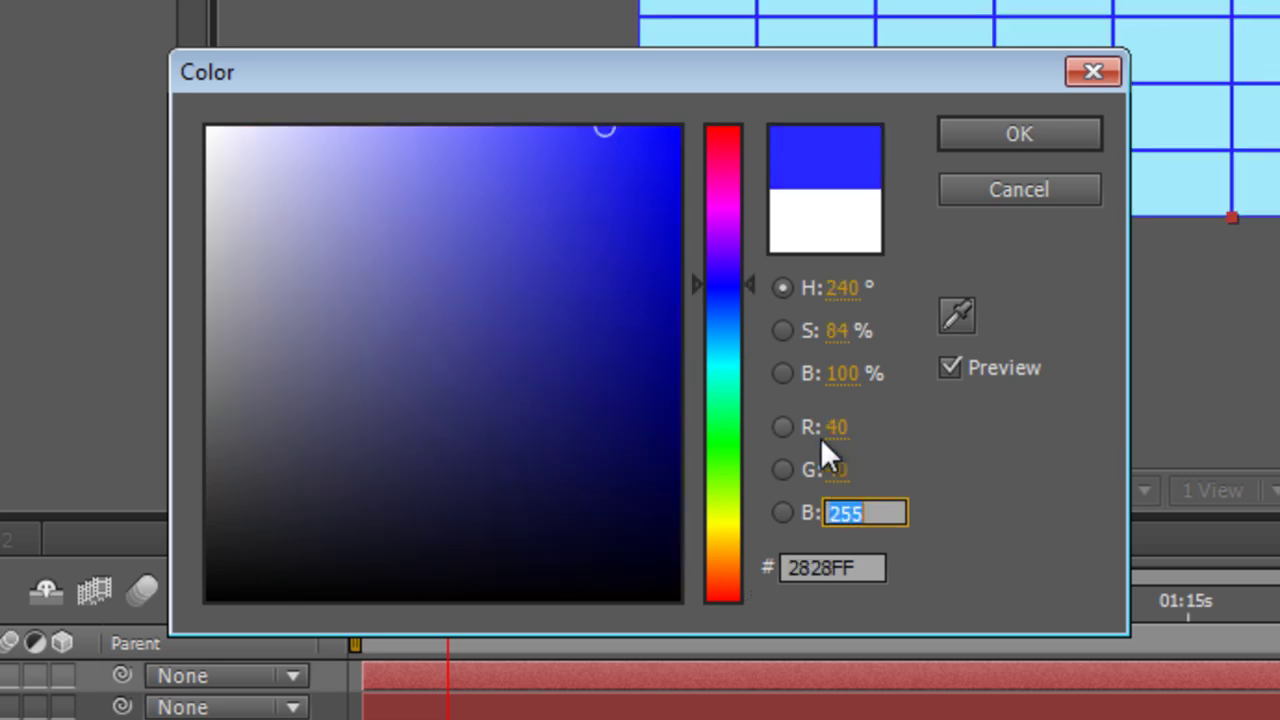
type("40")
left_click(1035, 489)
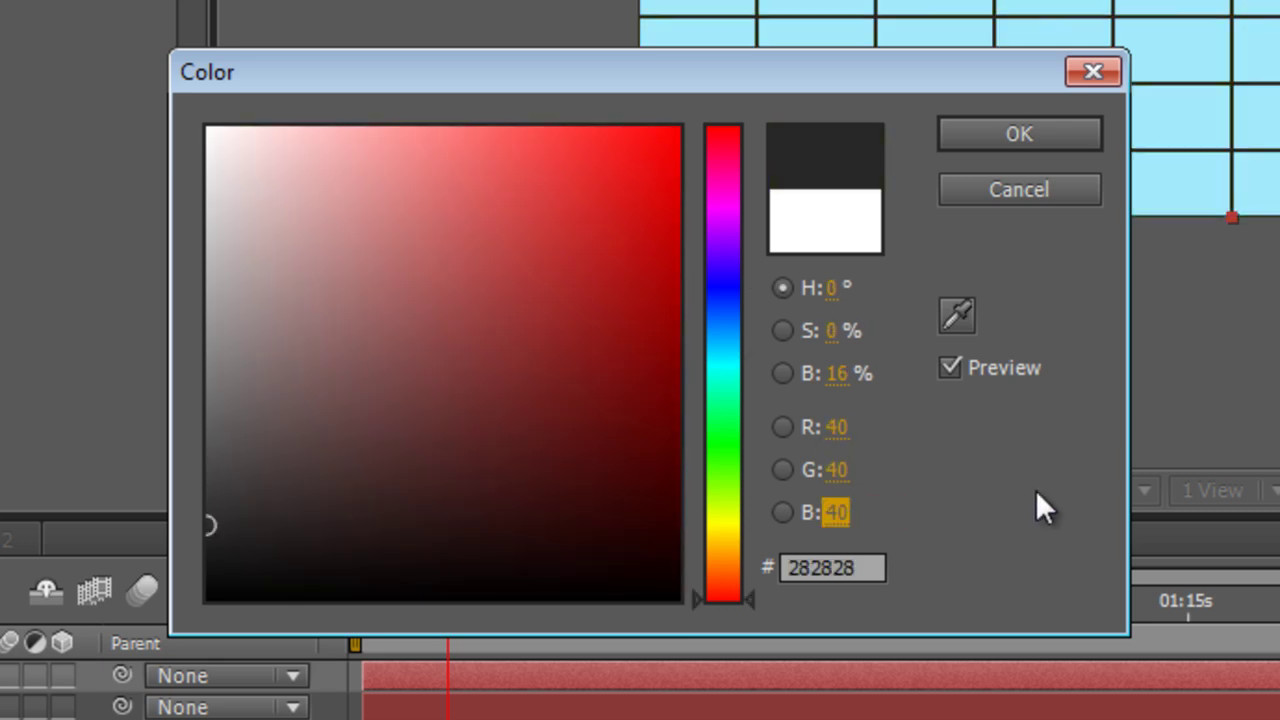
left_click(1061, 138)
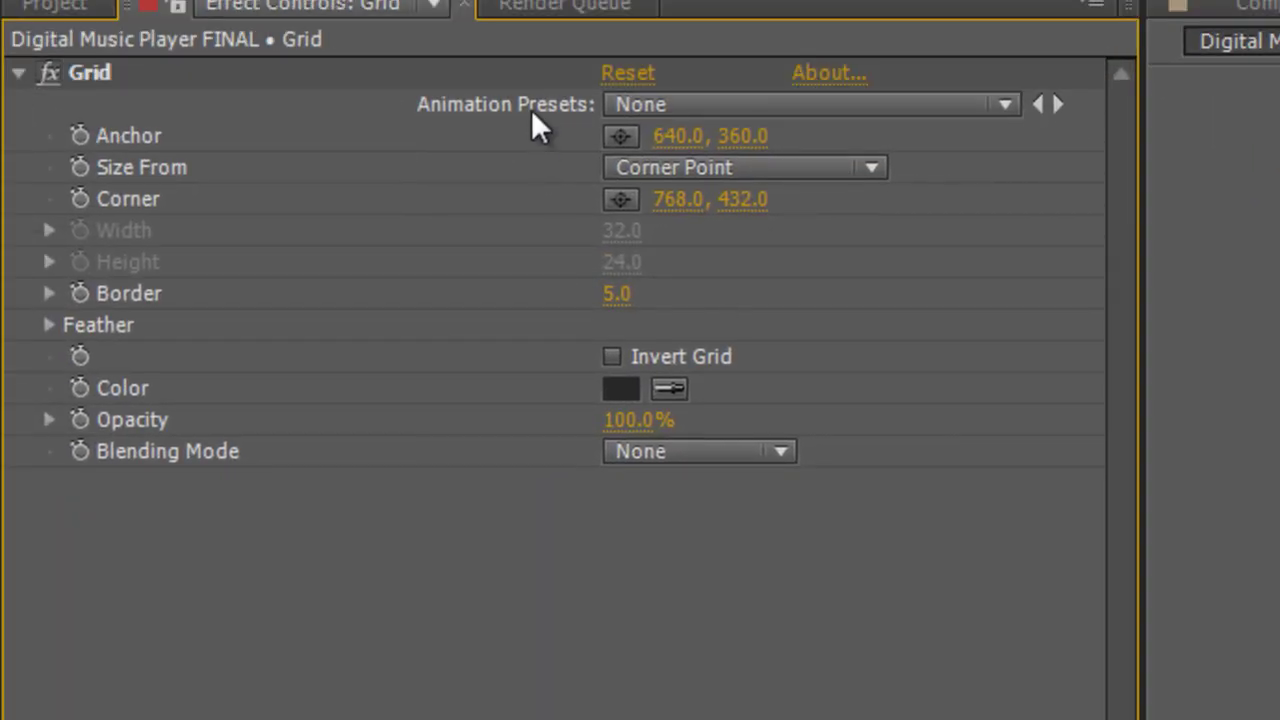
- Size the Grid effect from the Width Slider, with a border of 2 and a width of 4
left_click(697, 170)
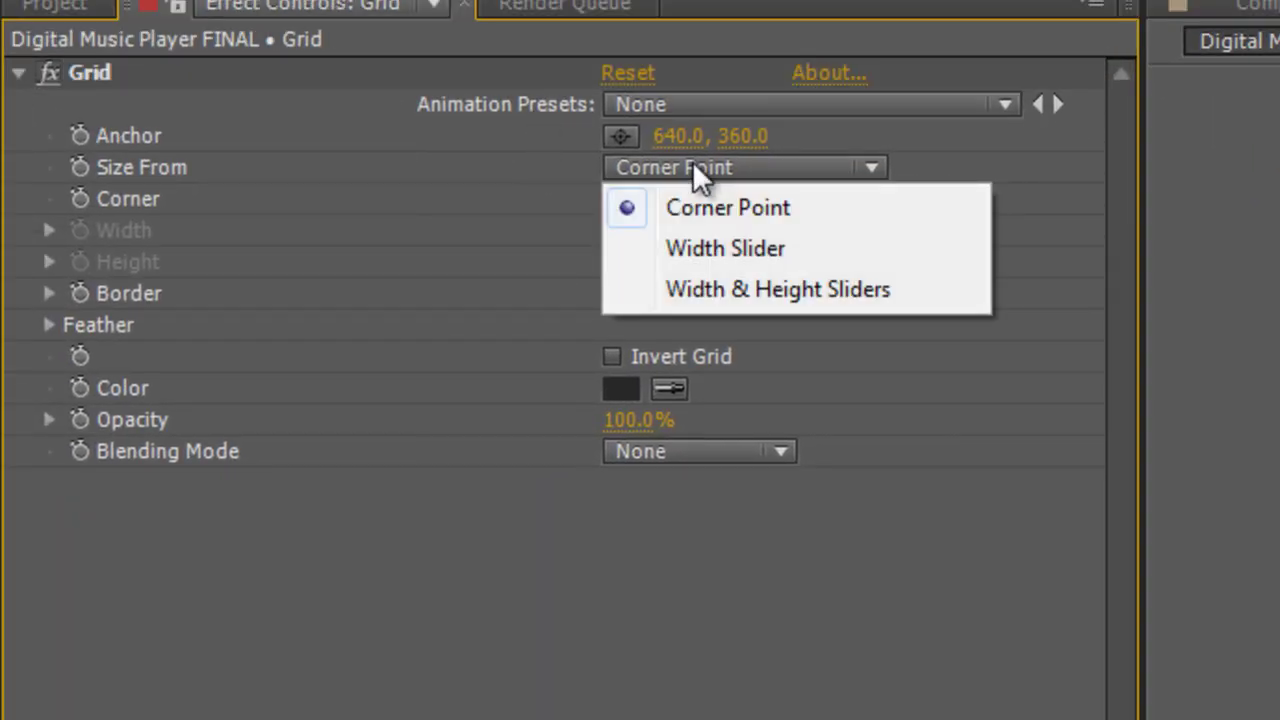
left_click(741, 247)
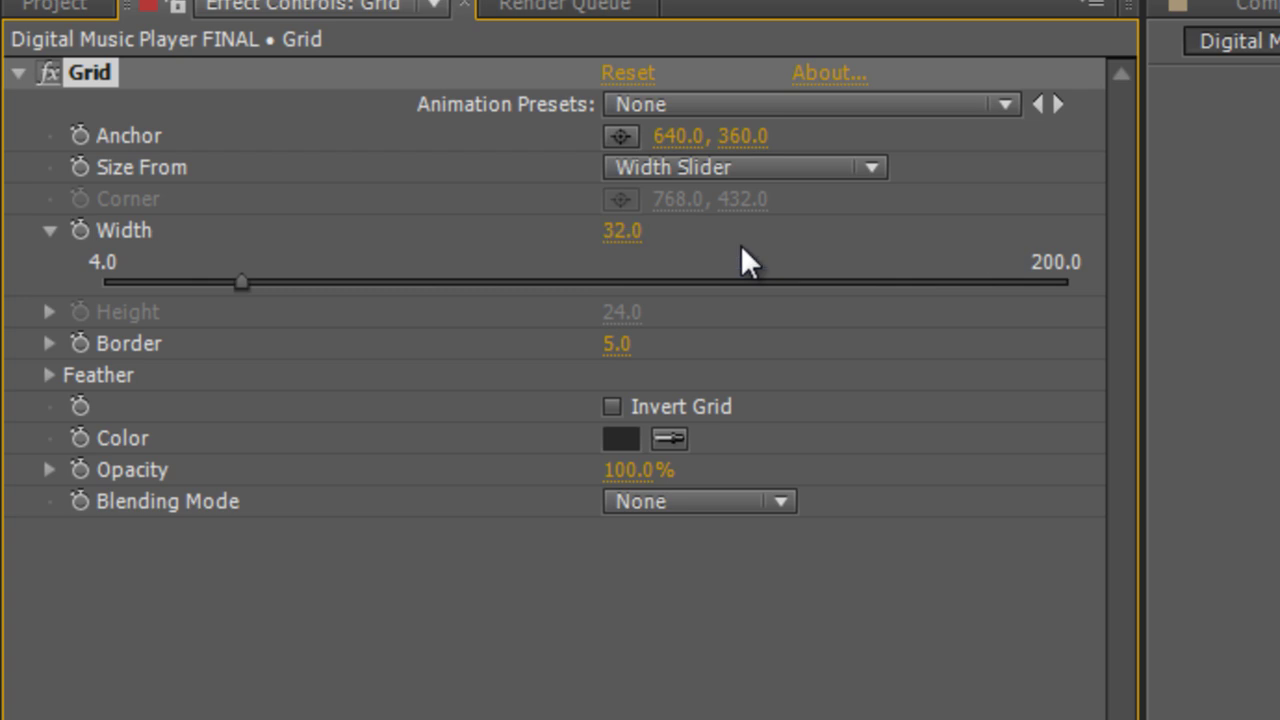
left_click(616, 345)
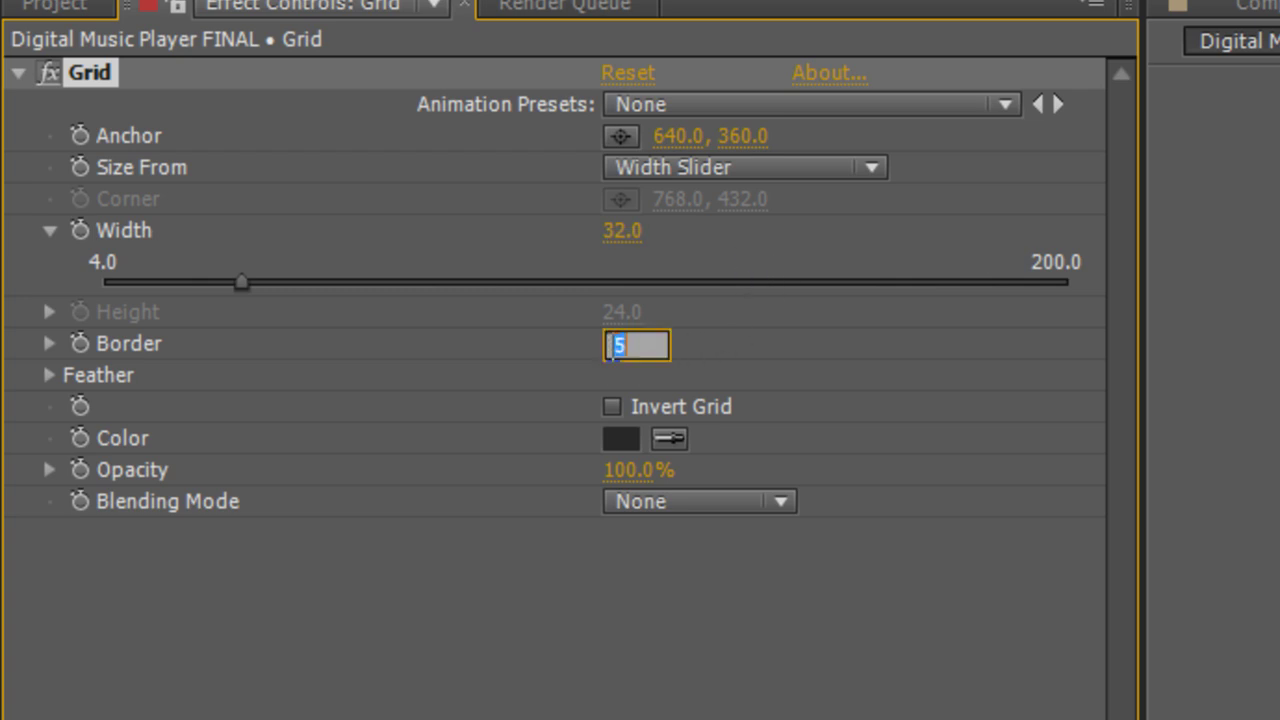
type("2")
left_click(760, 352)
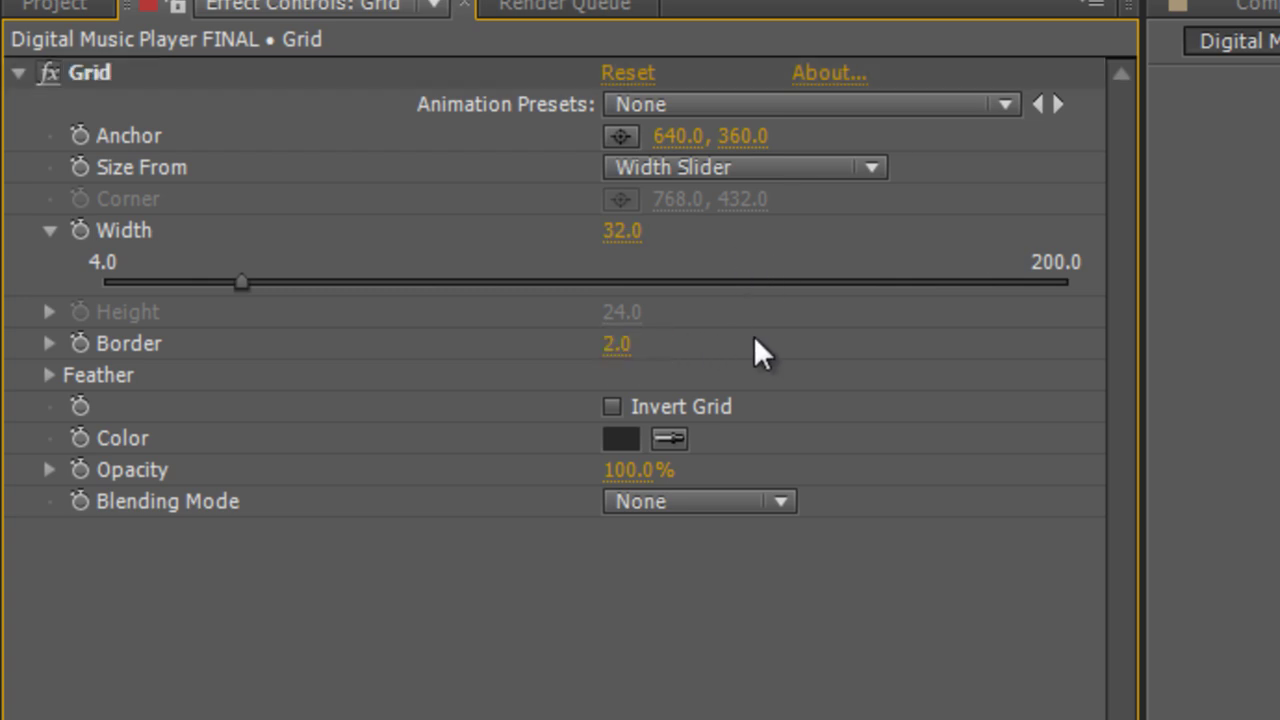
left_click(621, 232)
type("4")
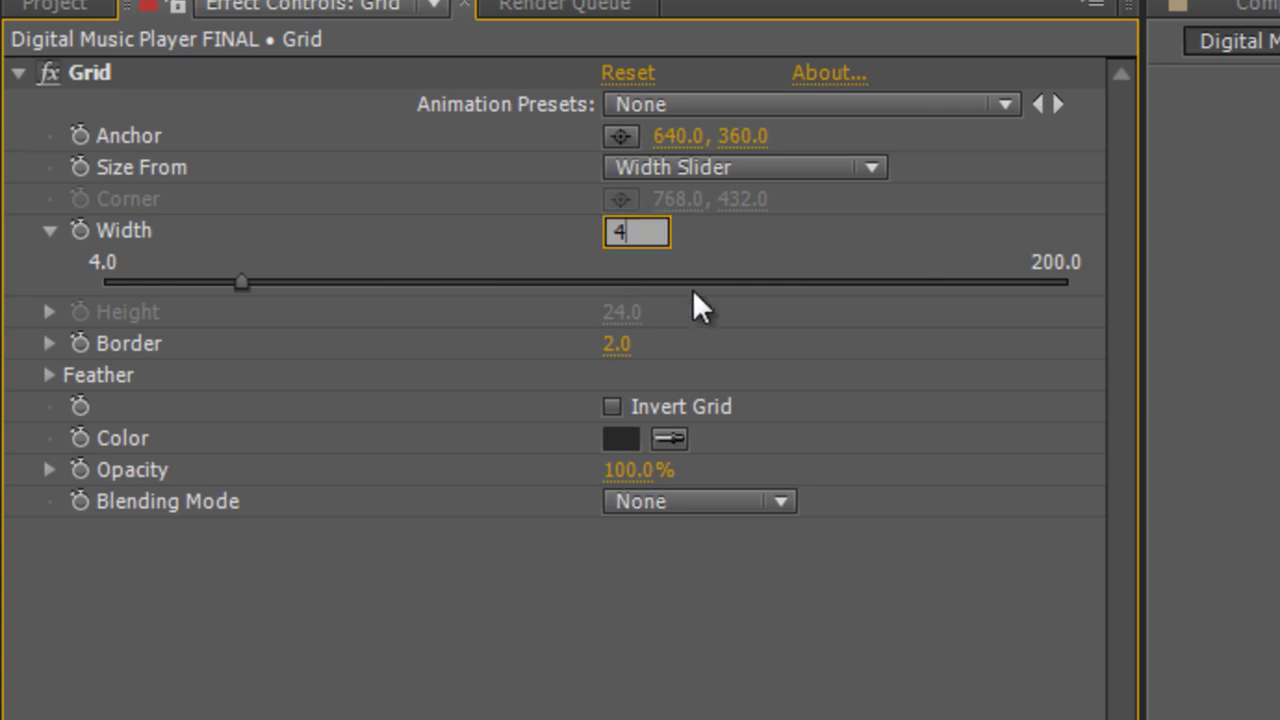
left_click(779, 252)
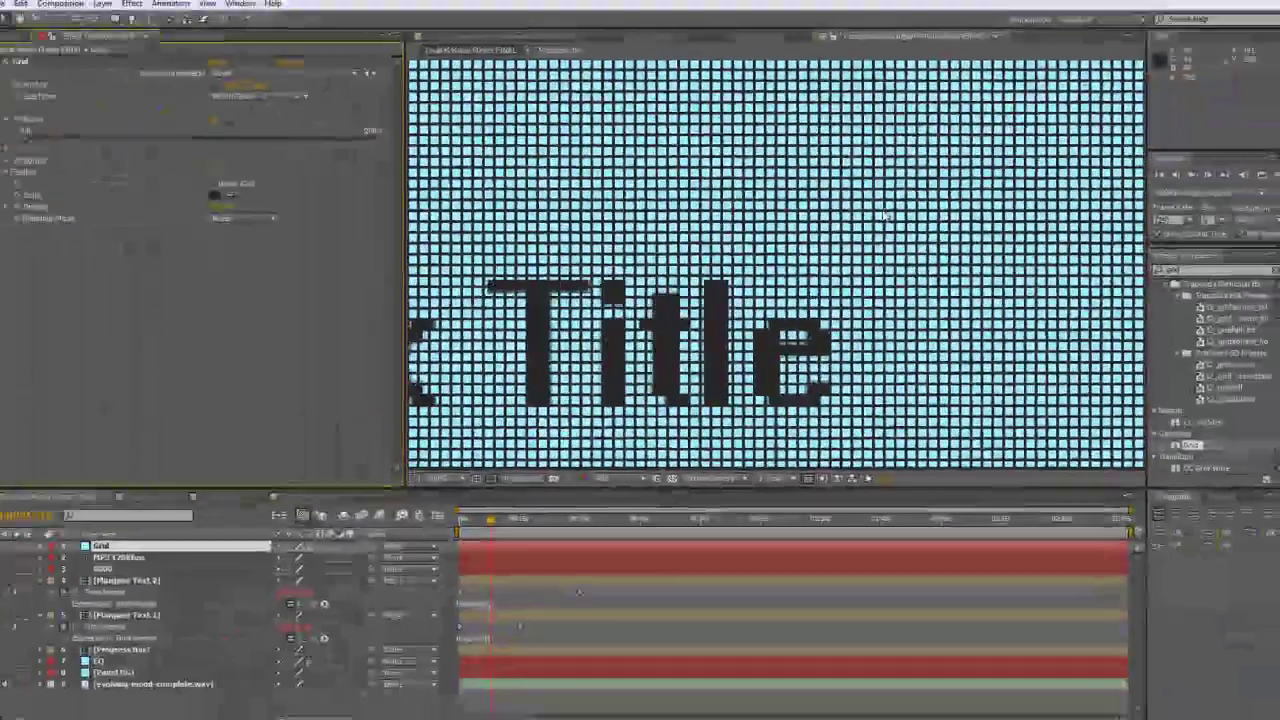
- Add an Inner Glow layer style to the Panel BG layer
scroll(882, 215, "down", 2)
scroll(883, 215, "up", 2)
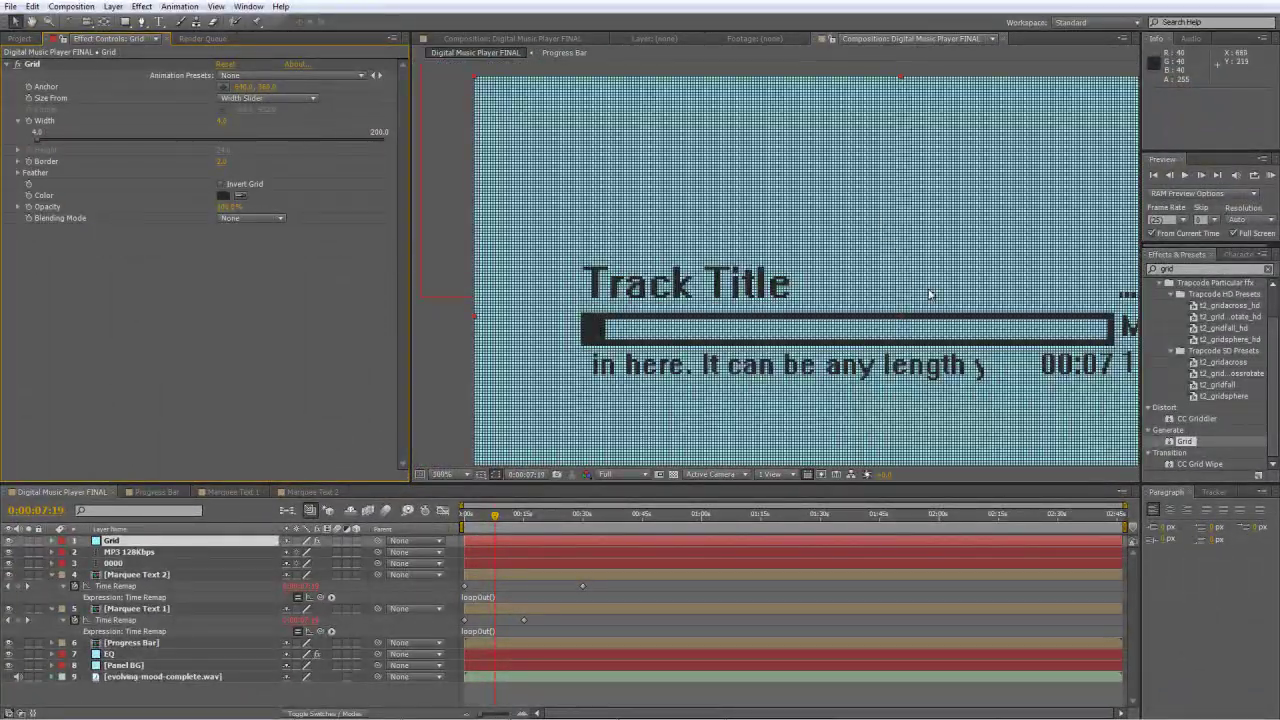
left_click_drag(883, 220, 840, 245)
scroll(840, 245, "down", 2)
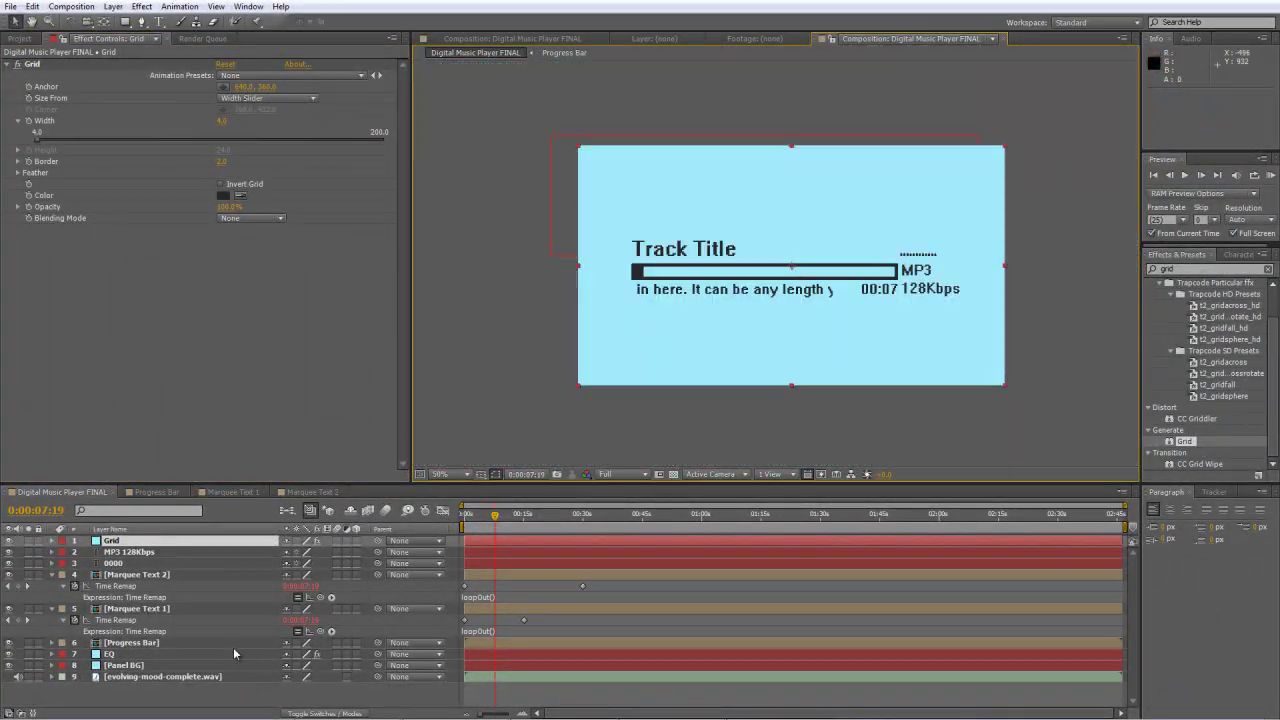
left_click(178, 665)
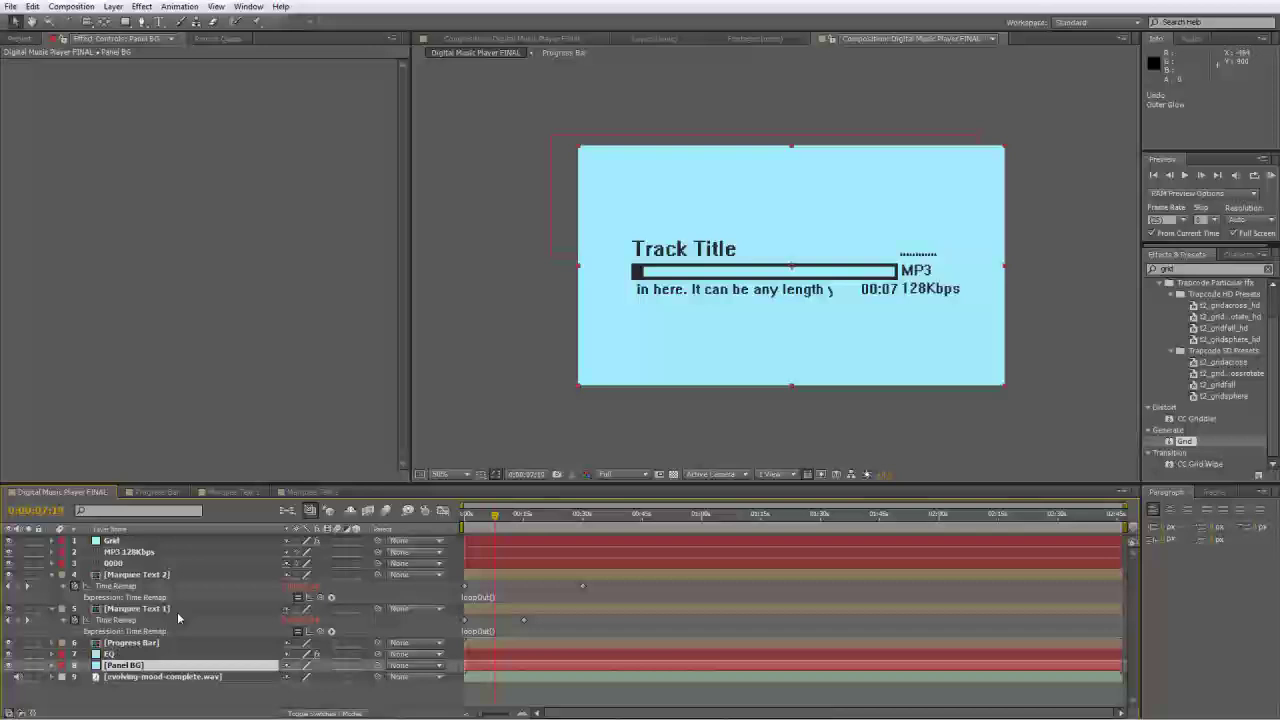
right_click(181, 669)
mouse_move(231, 385)
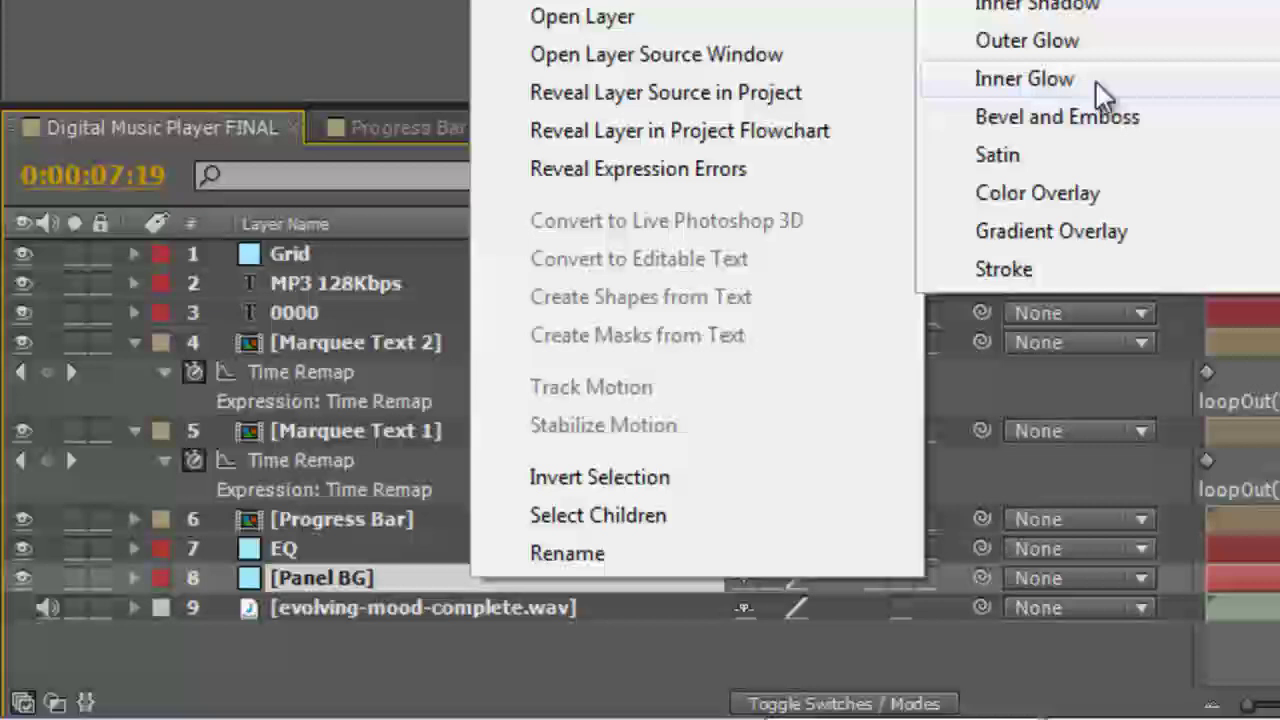
left_click(394, 473)
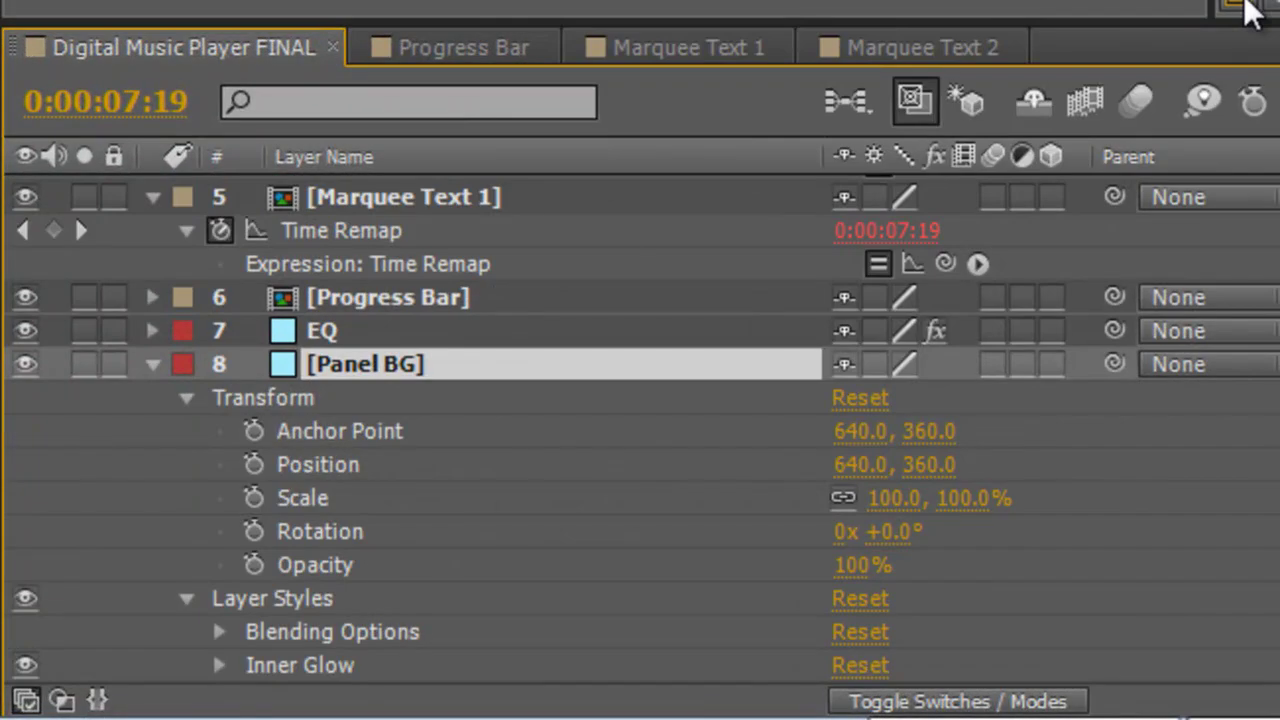
- Set Panel BG's Inner Glow color to black and its blend mode to Darken, and deselect all layers
scroll(290, 567, "down", 1)
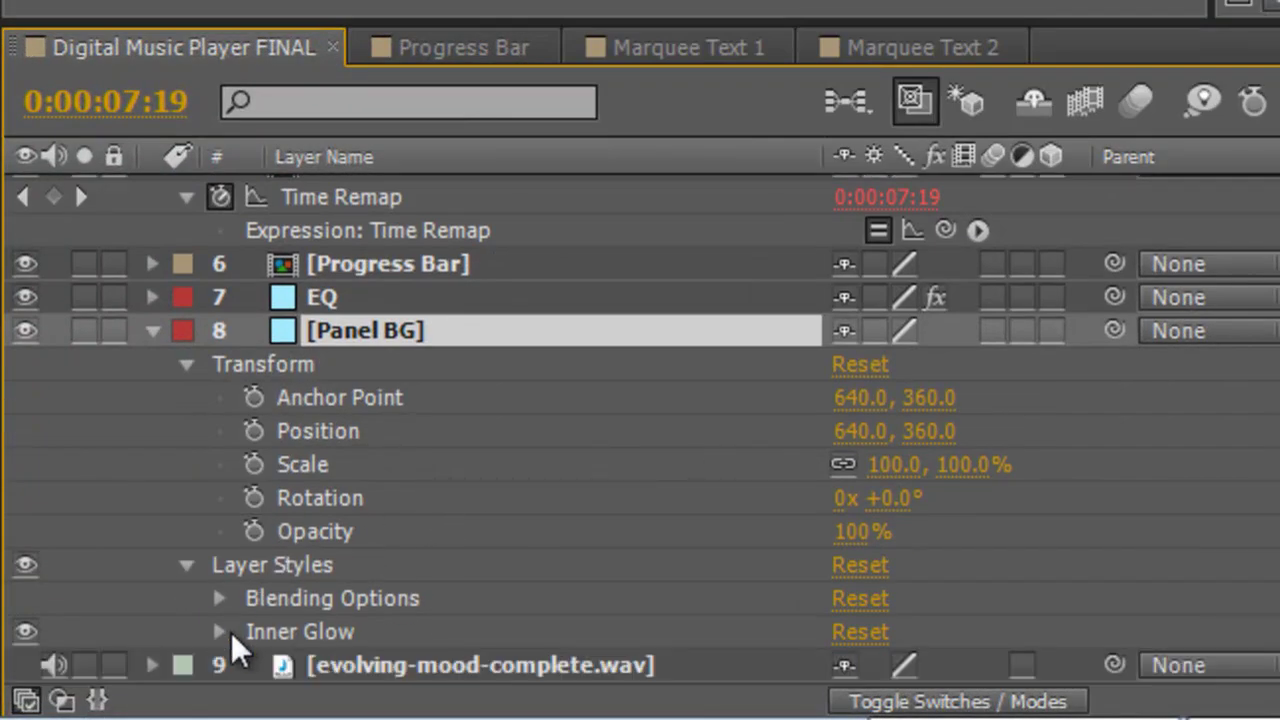
left_click(222, 632)
scroll(700, 560, "down", 4)
left_click(895, 398)
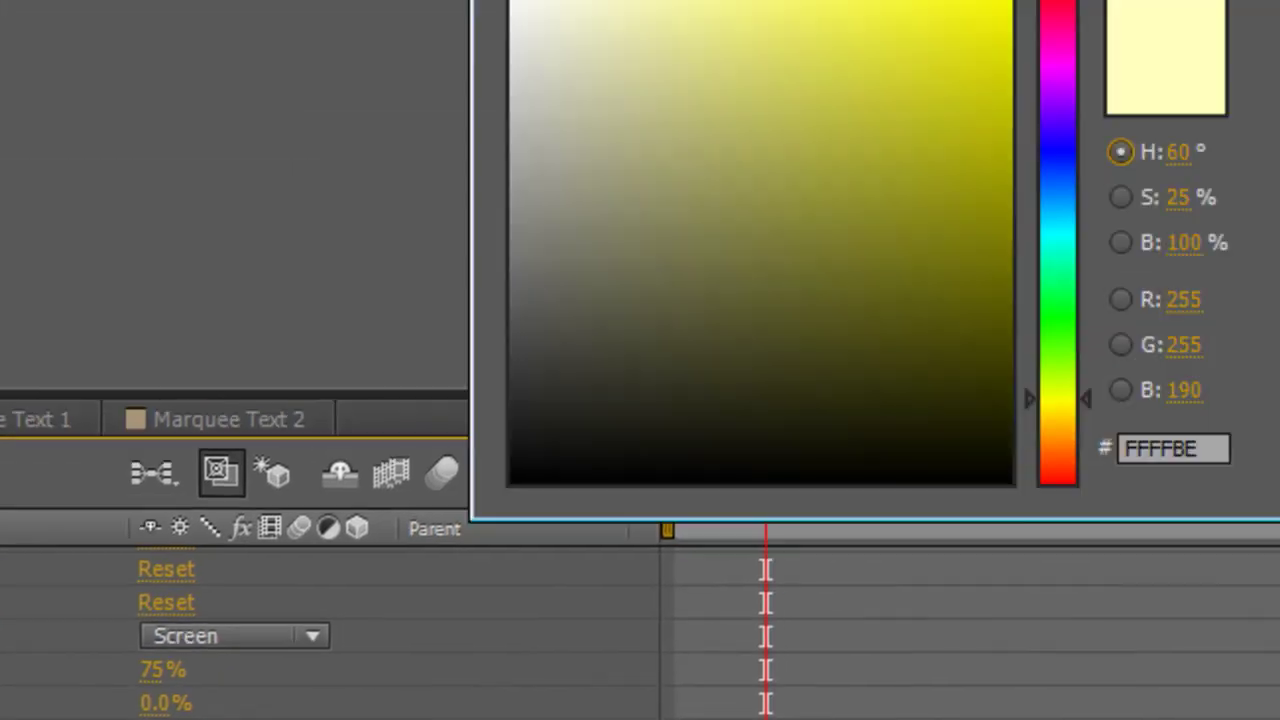
left_click(1016, 374)
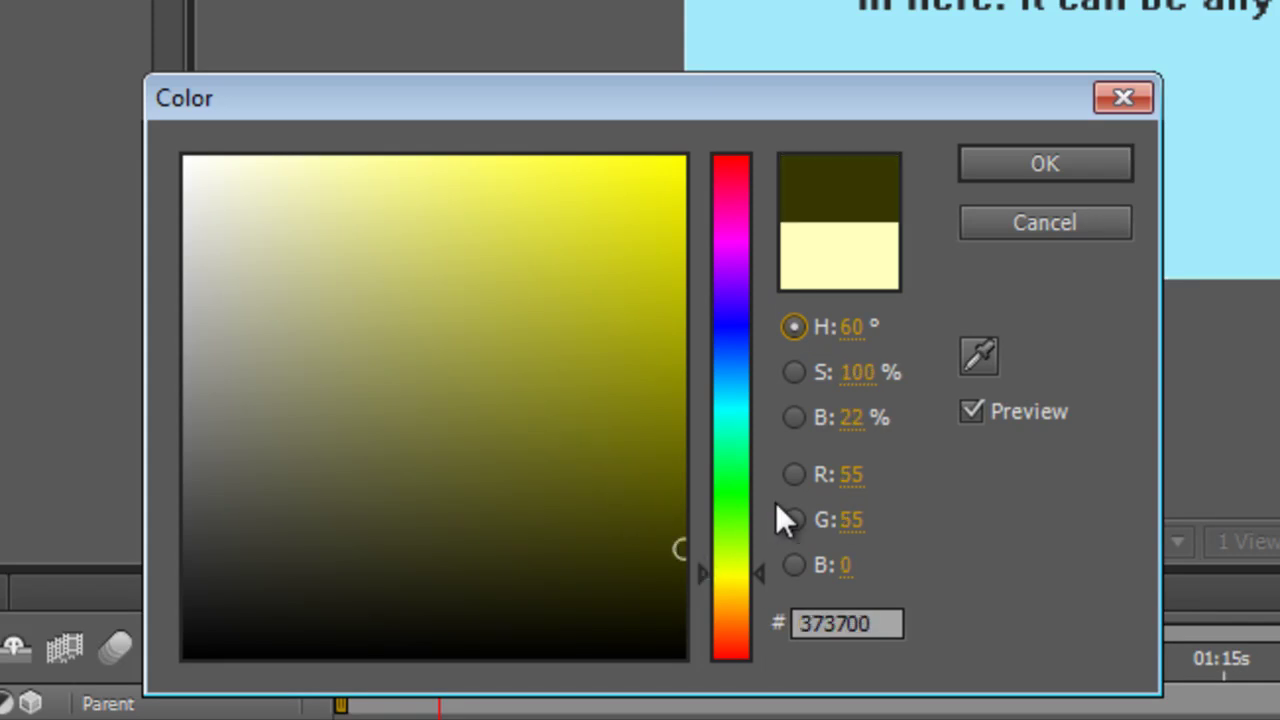
left_click_drag(677, 551, 726, 717)
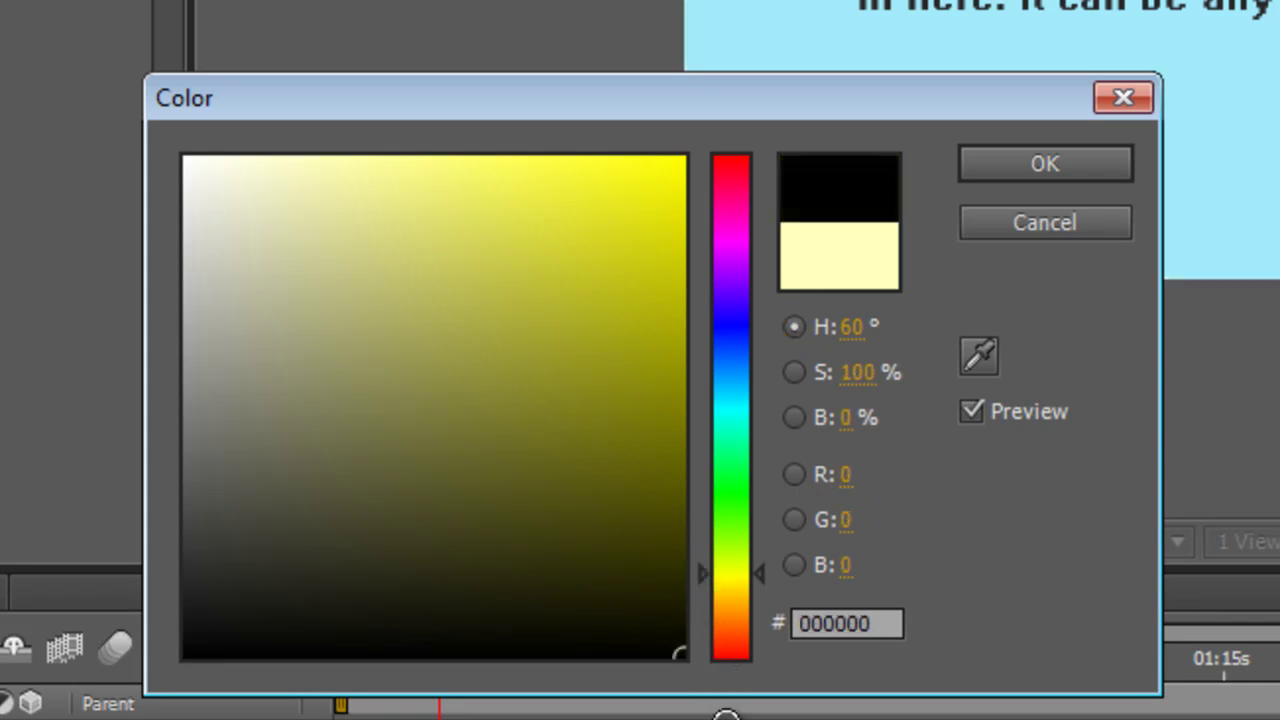
left_click(1041, 176)
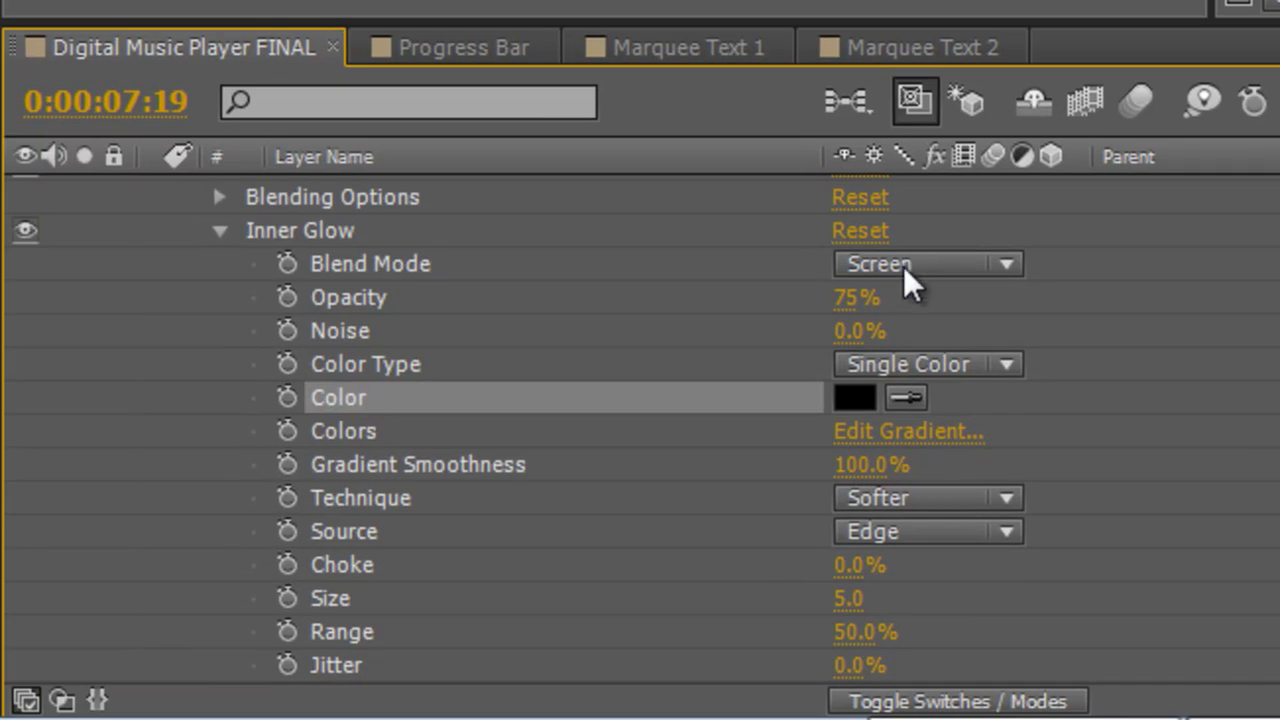
left_click(903, 266)
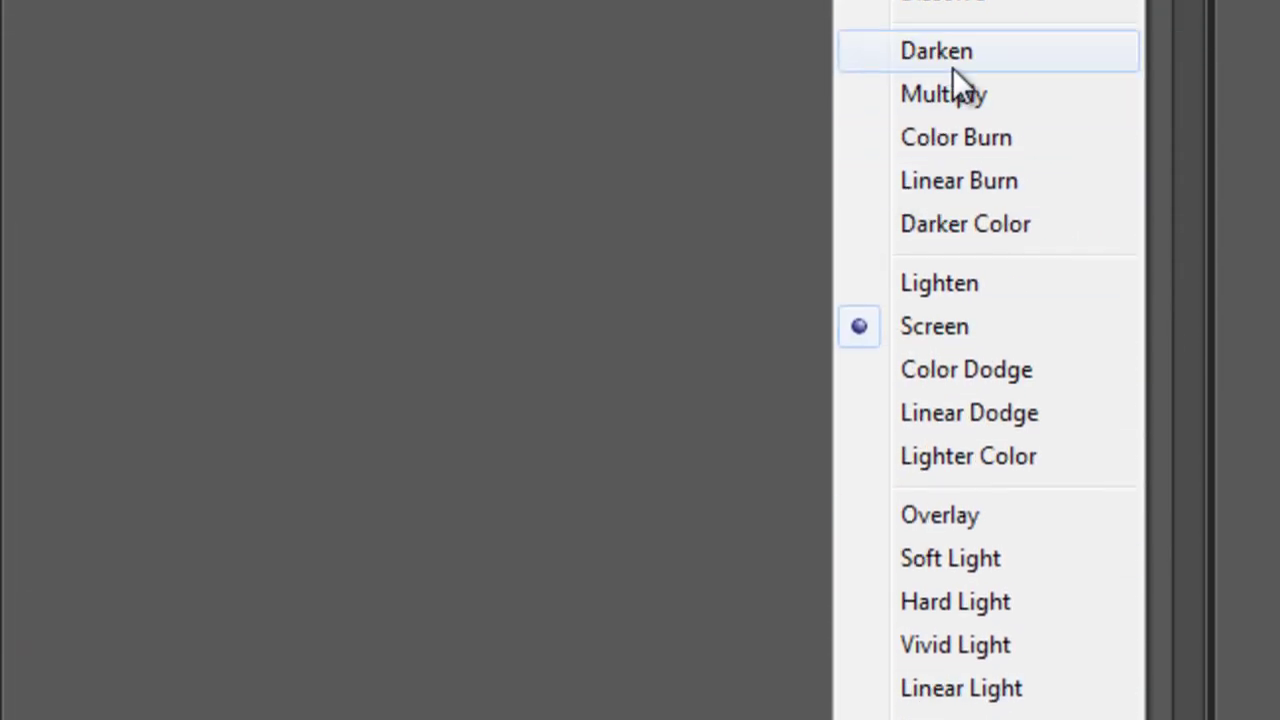
left_click(952, 67)
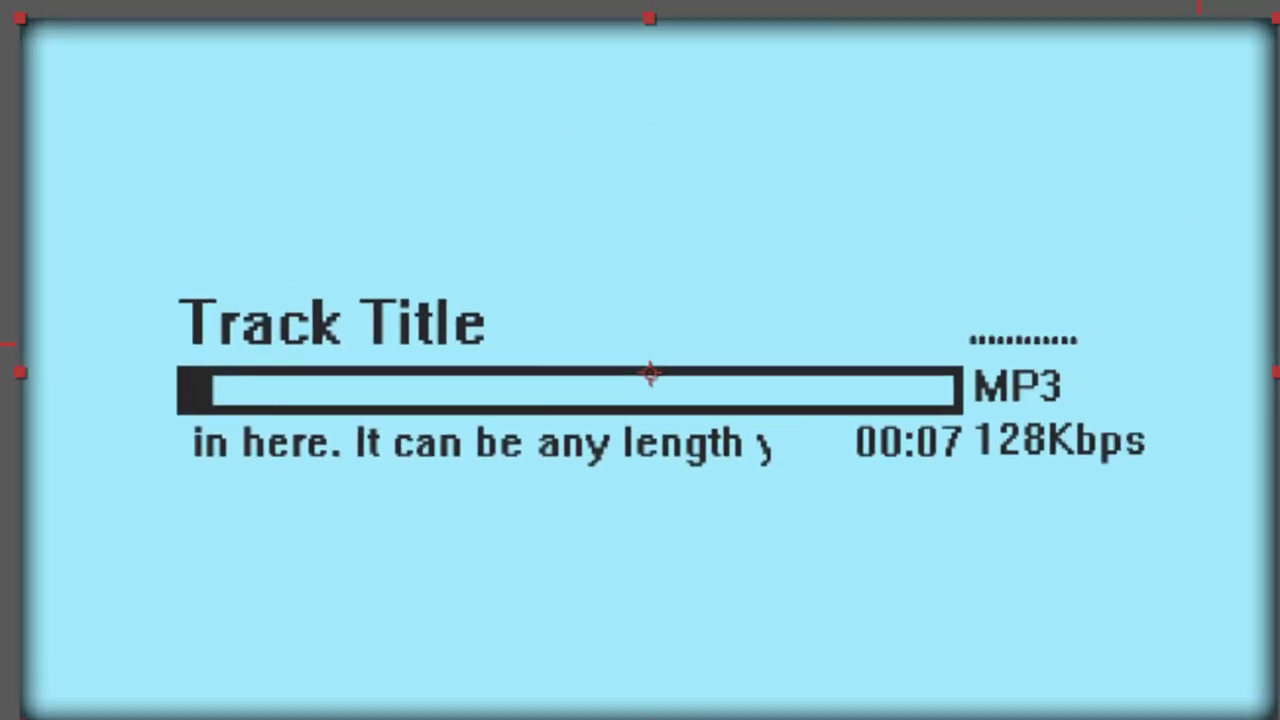
key("ctrl+shift+a")
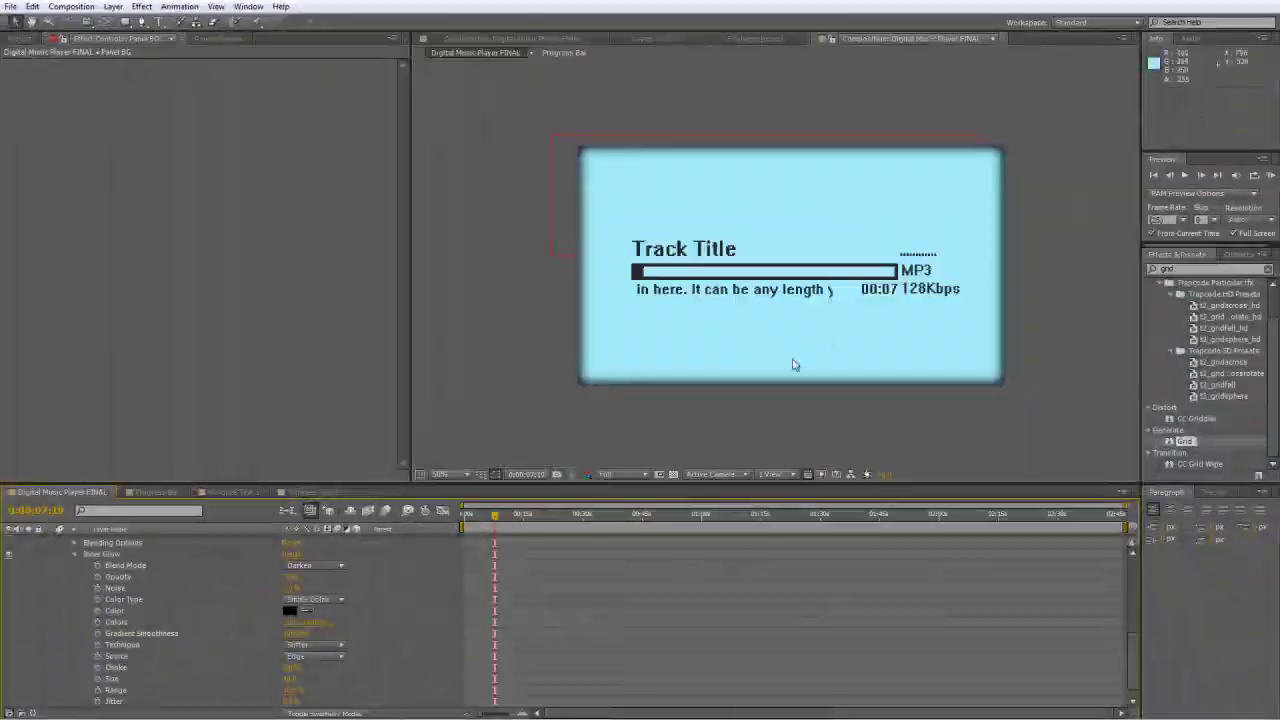
- Render a RAM preview of the finished player display from the start of the composition
scroll(900, 282, "up", 3)
left_click_drag(900, 282, 855, 287)
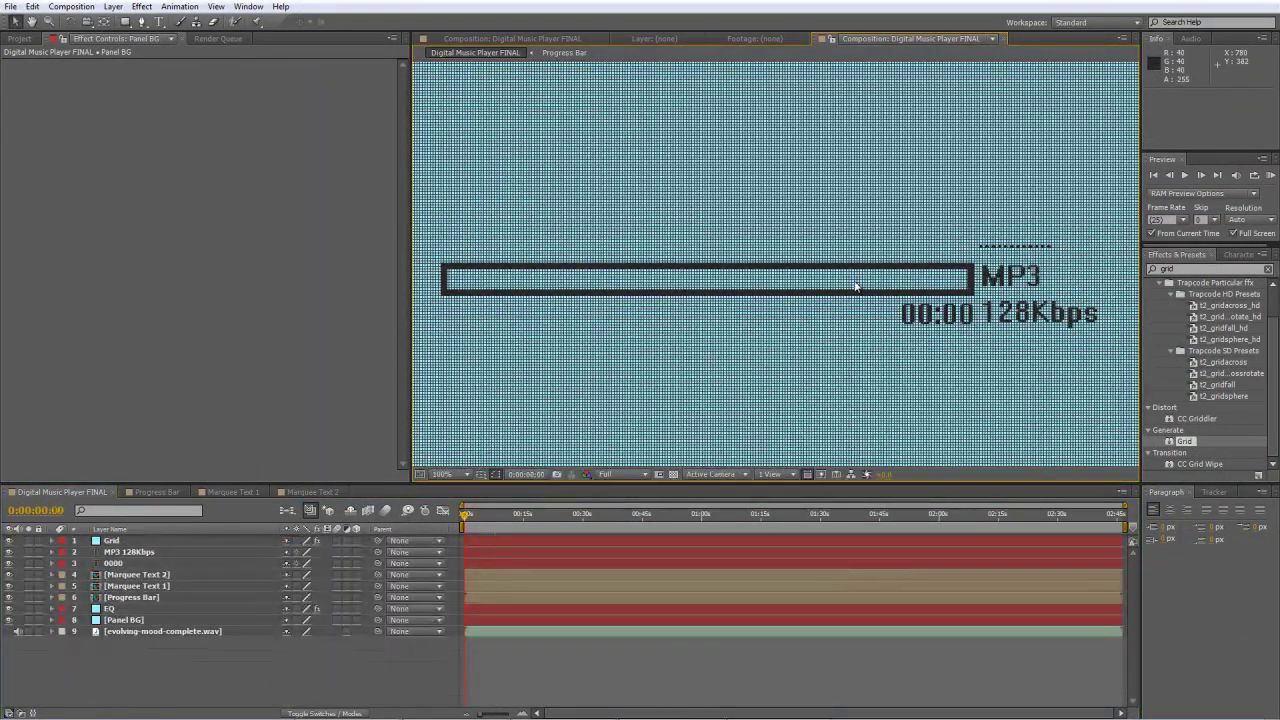
key("KP_0")
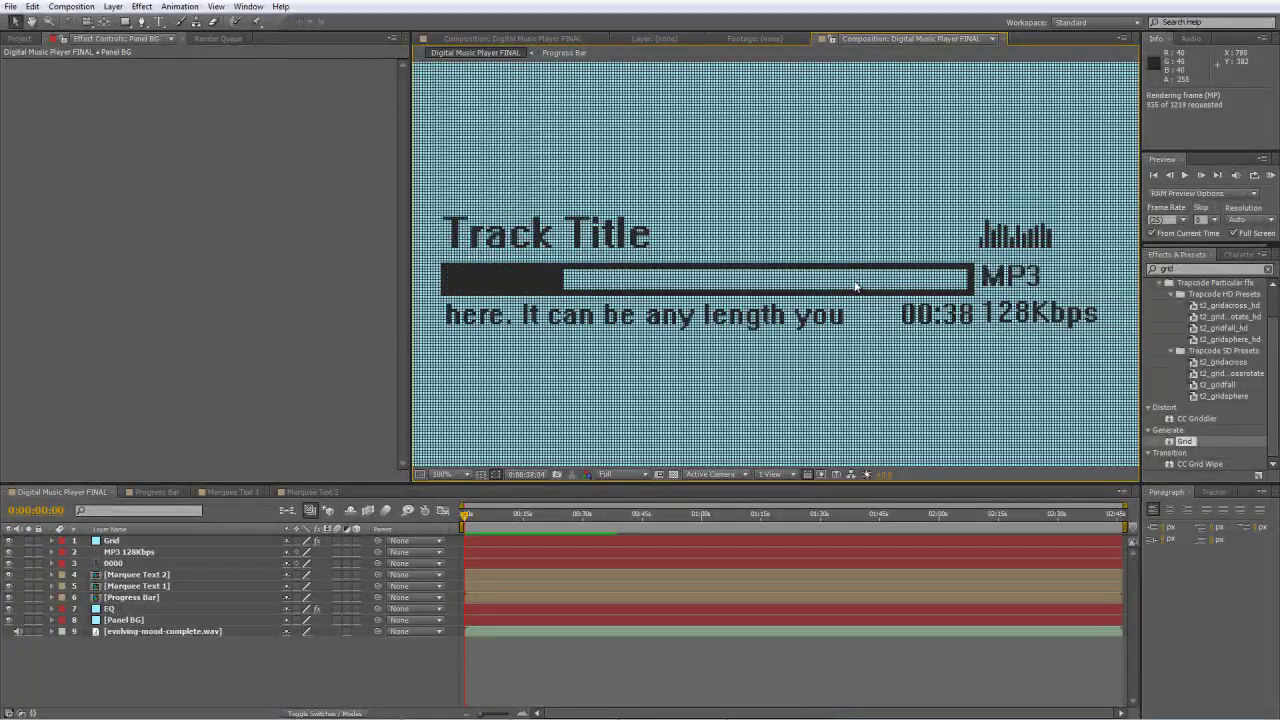